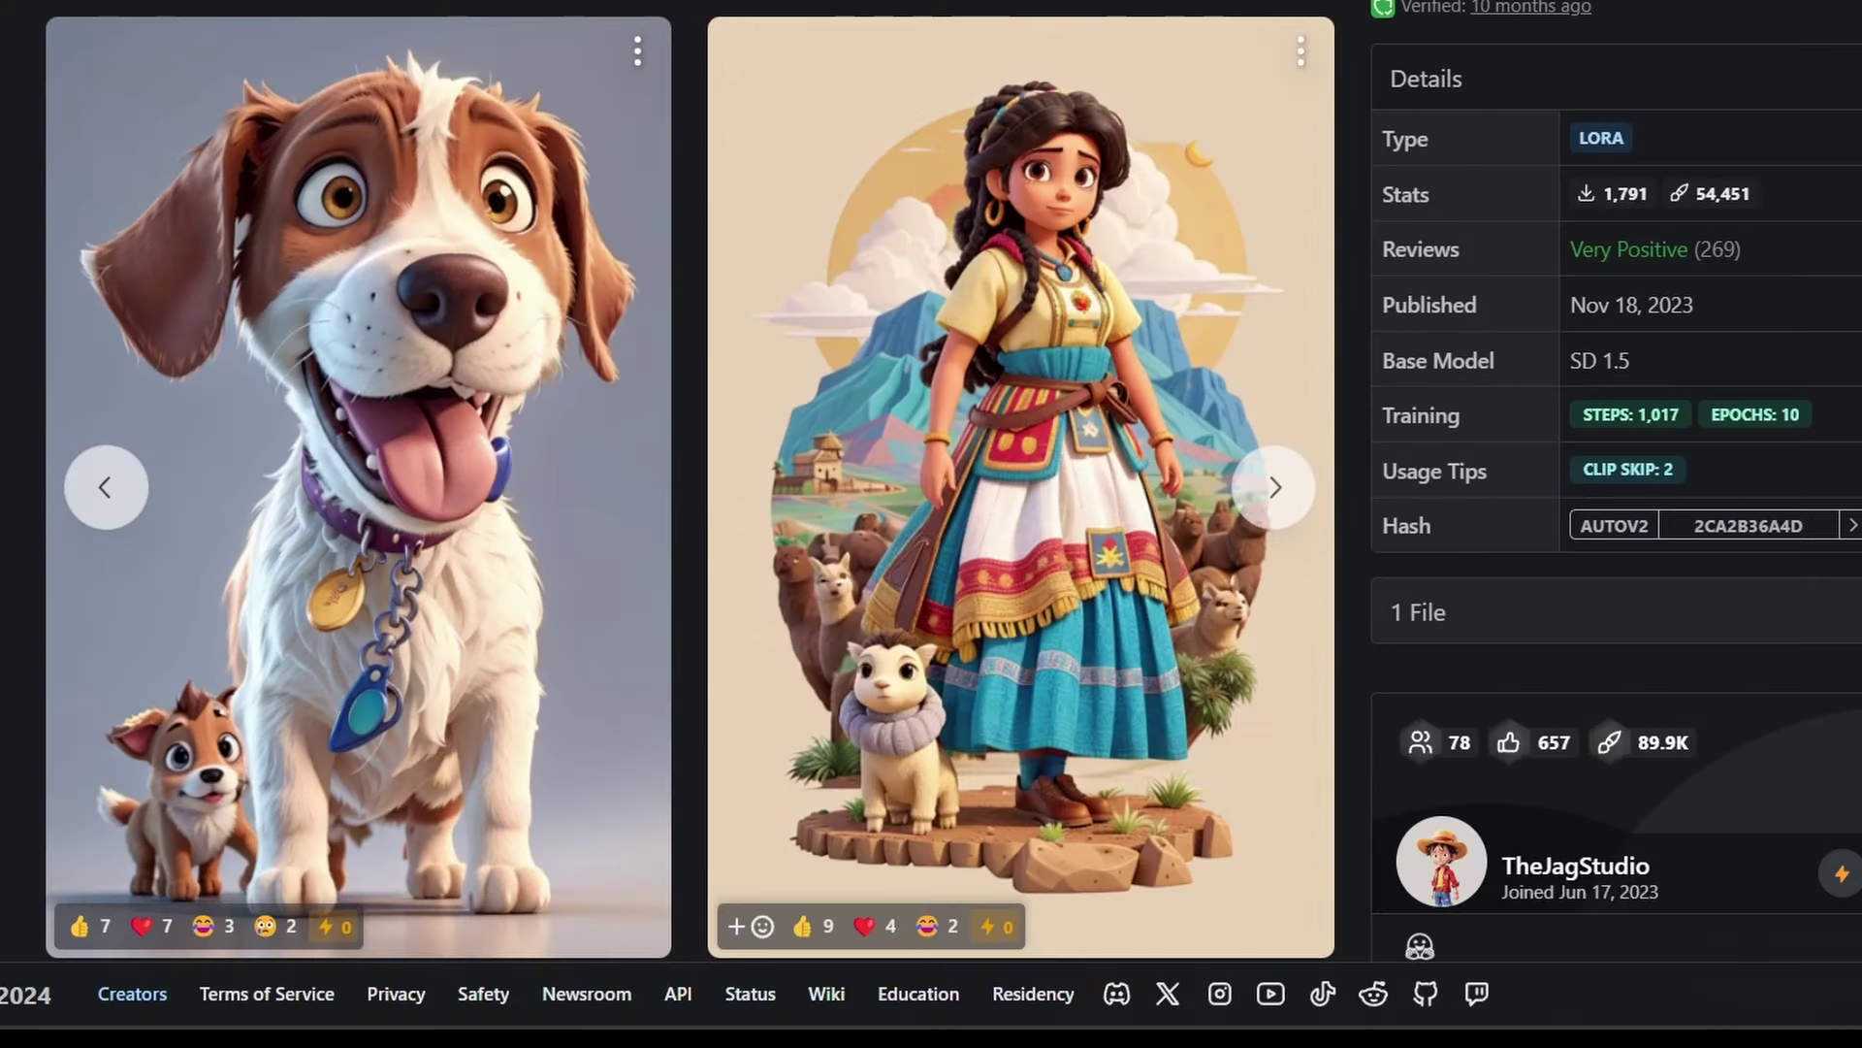
Review the sample images and details of the 3D Animation Style Normal LoRA
scroll(58, 68, "up", 3)
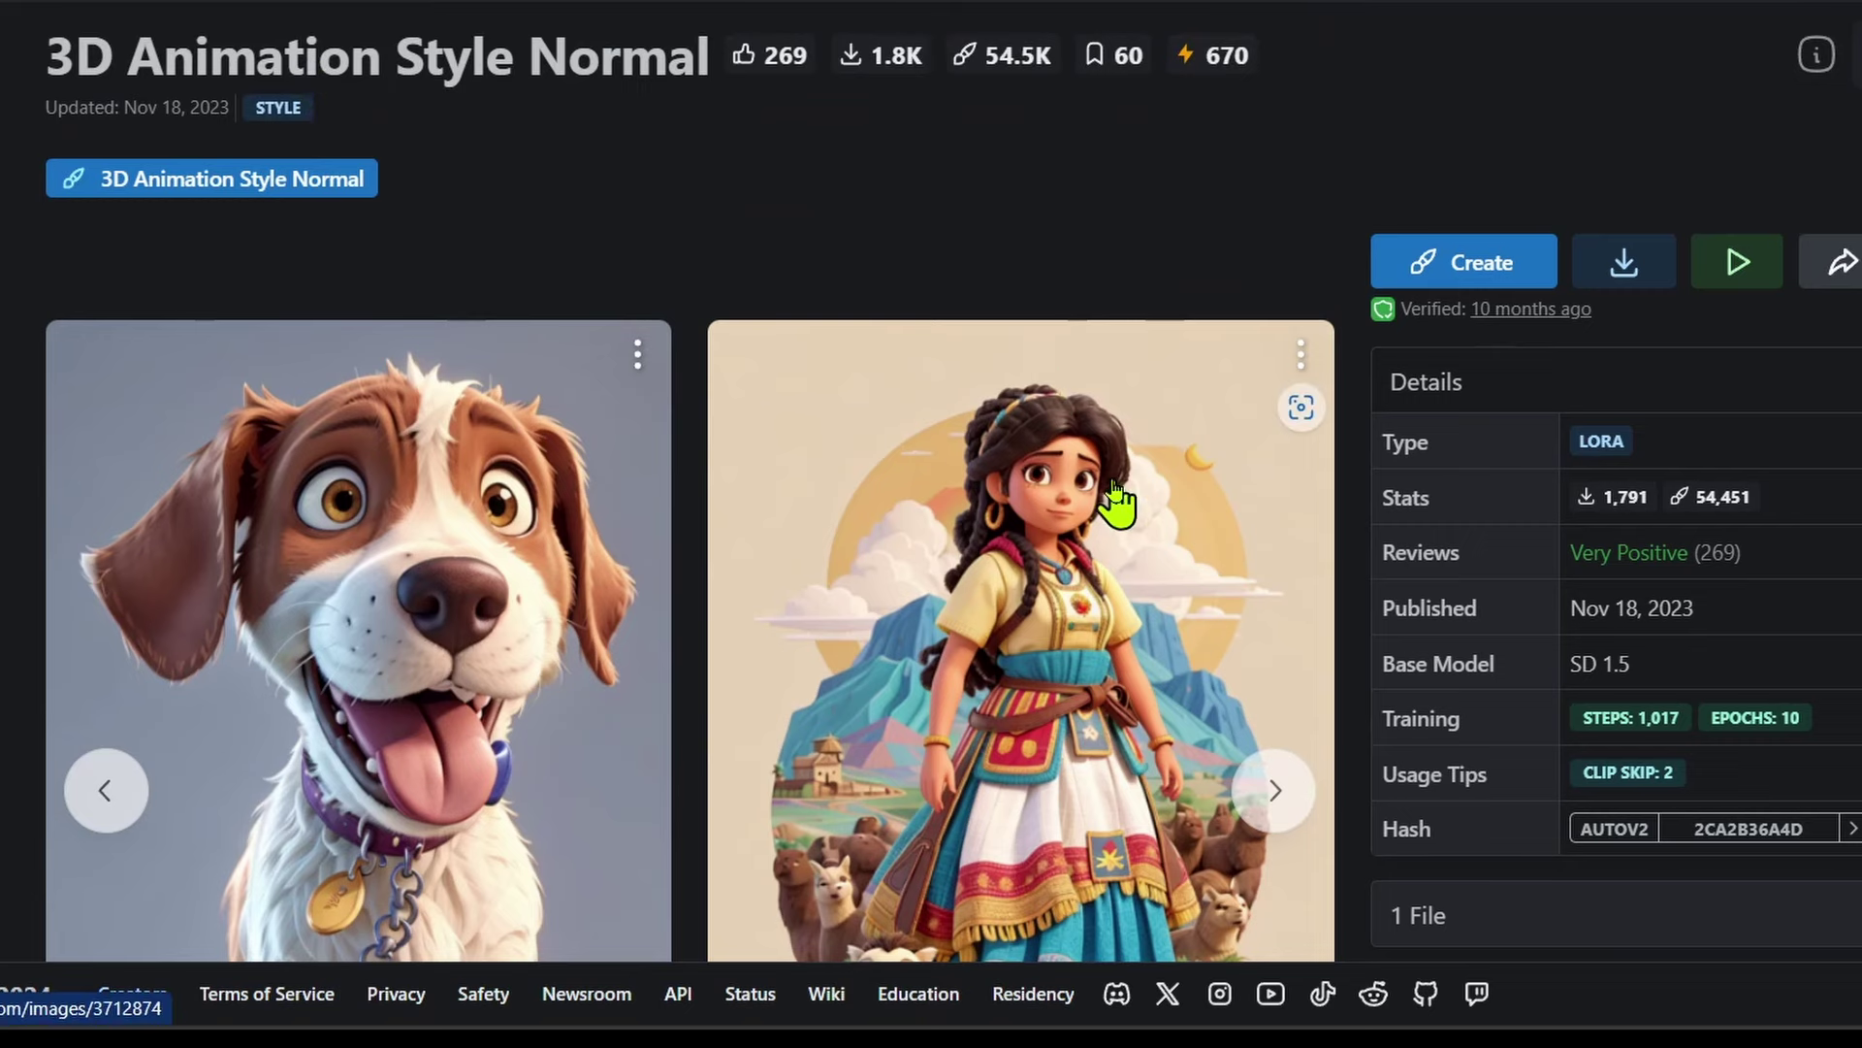
scroll(1854, 555, "down", 3)
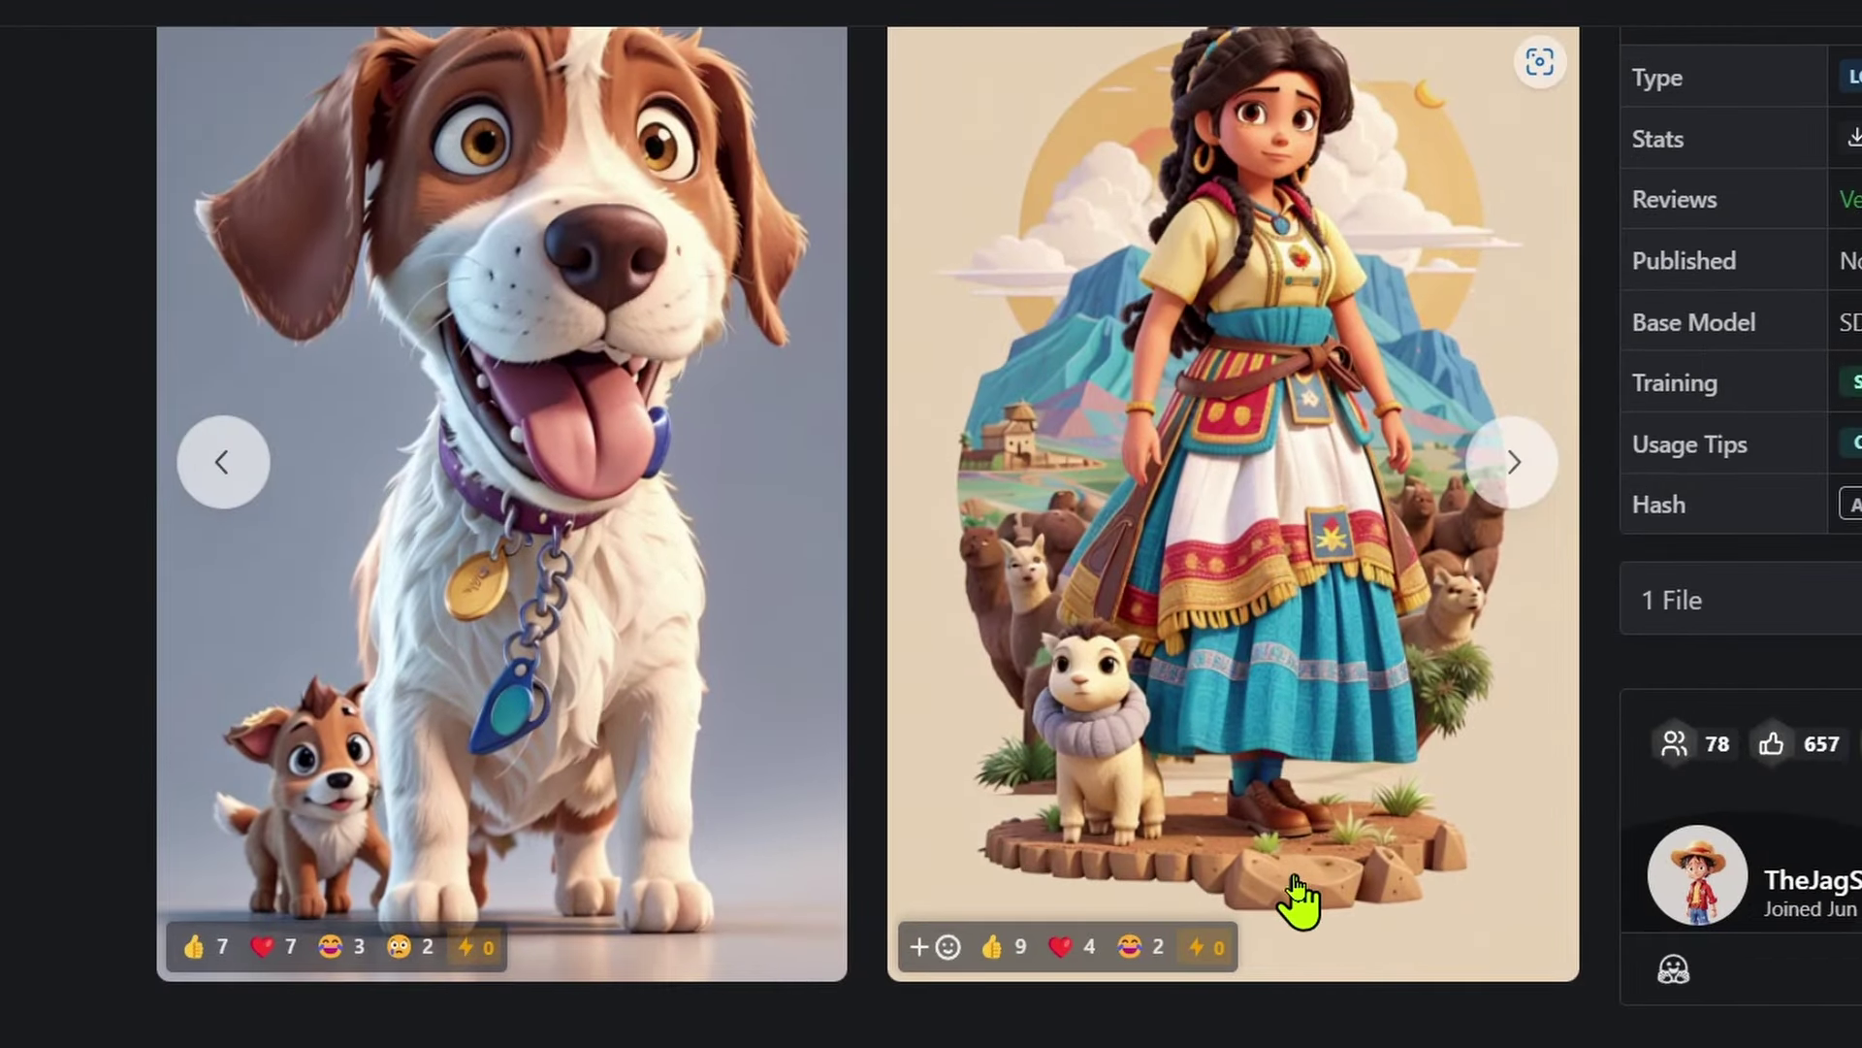
scroll(1219, 870, "up", 2)
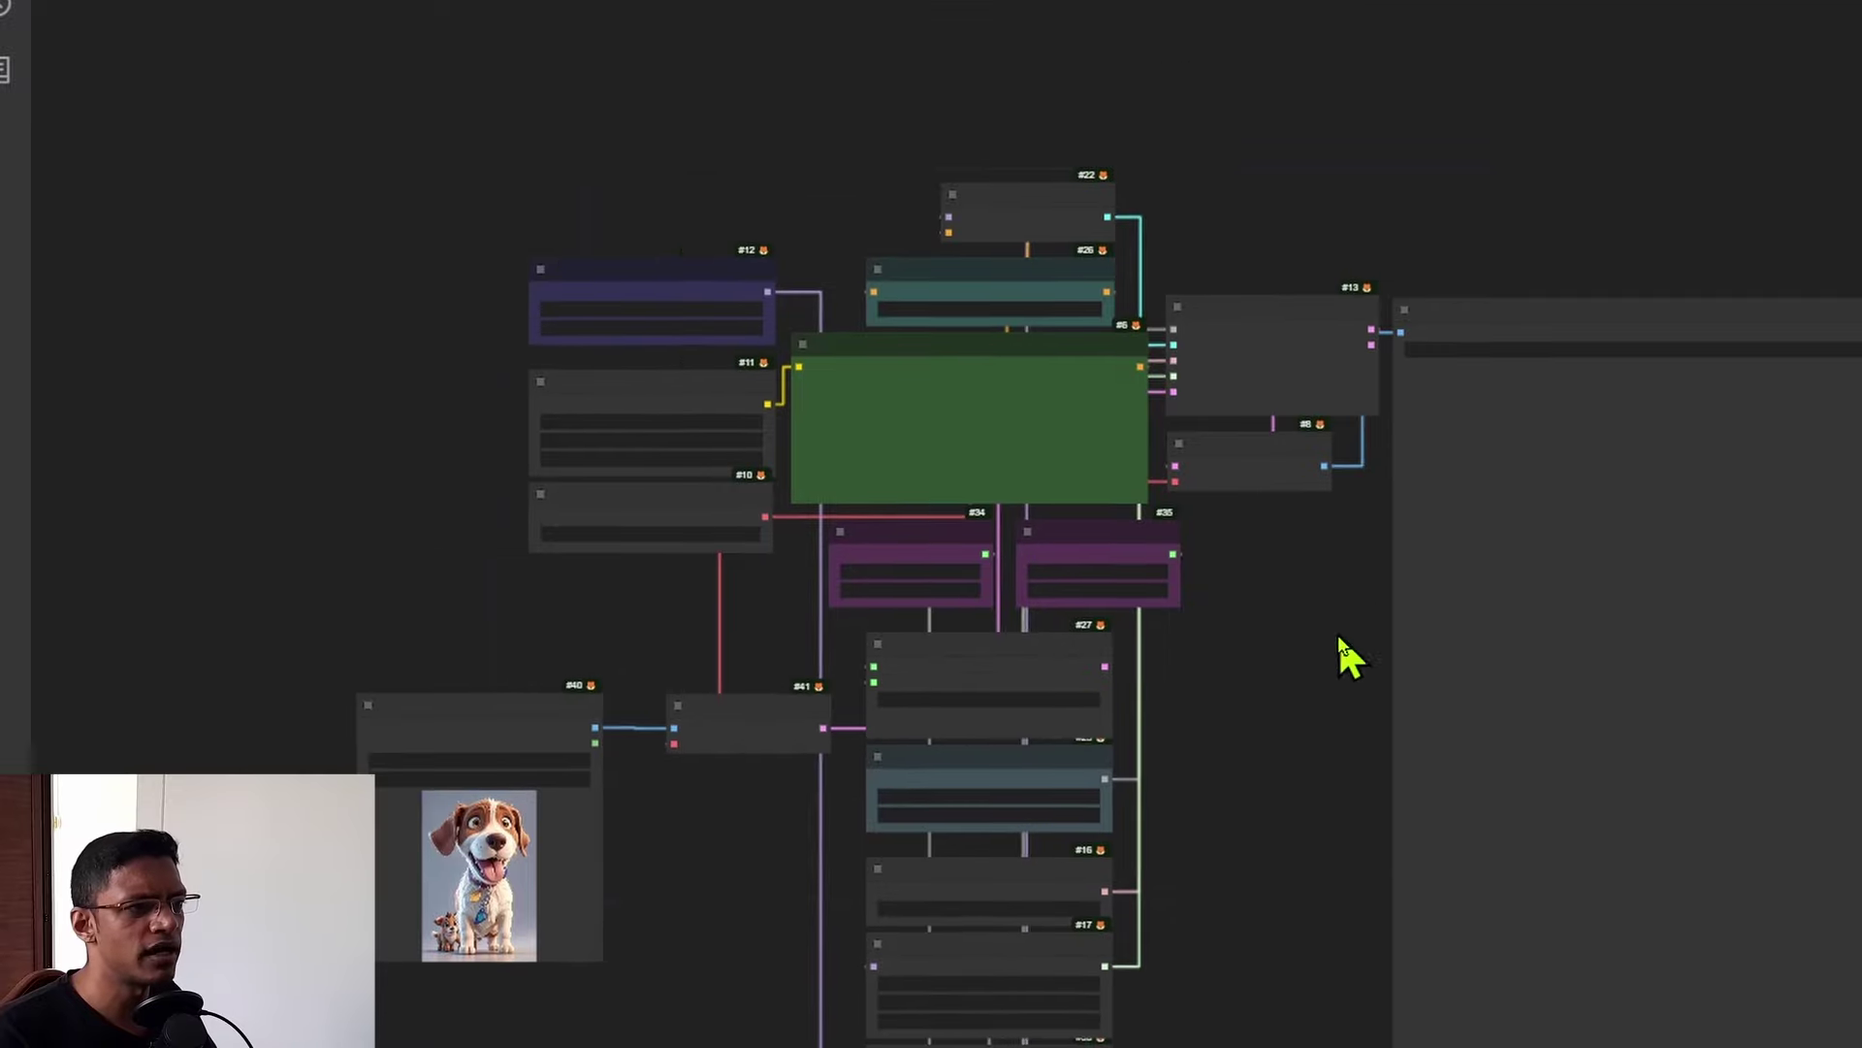
Switch to ComfyUI and examine the workflow's model, CLIP and VAE loaders, positive prompt, latent size and sampling nodes
scroll(603, 254, "up", 6)
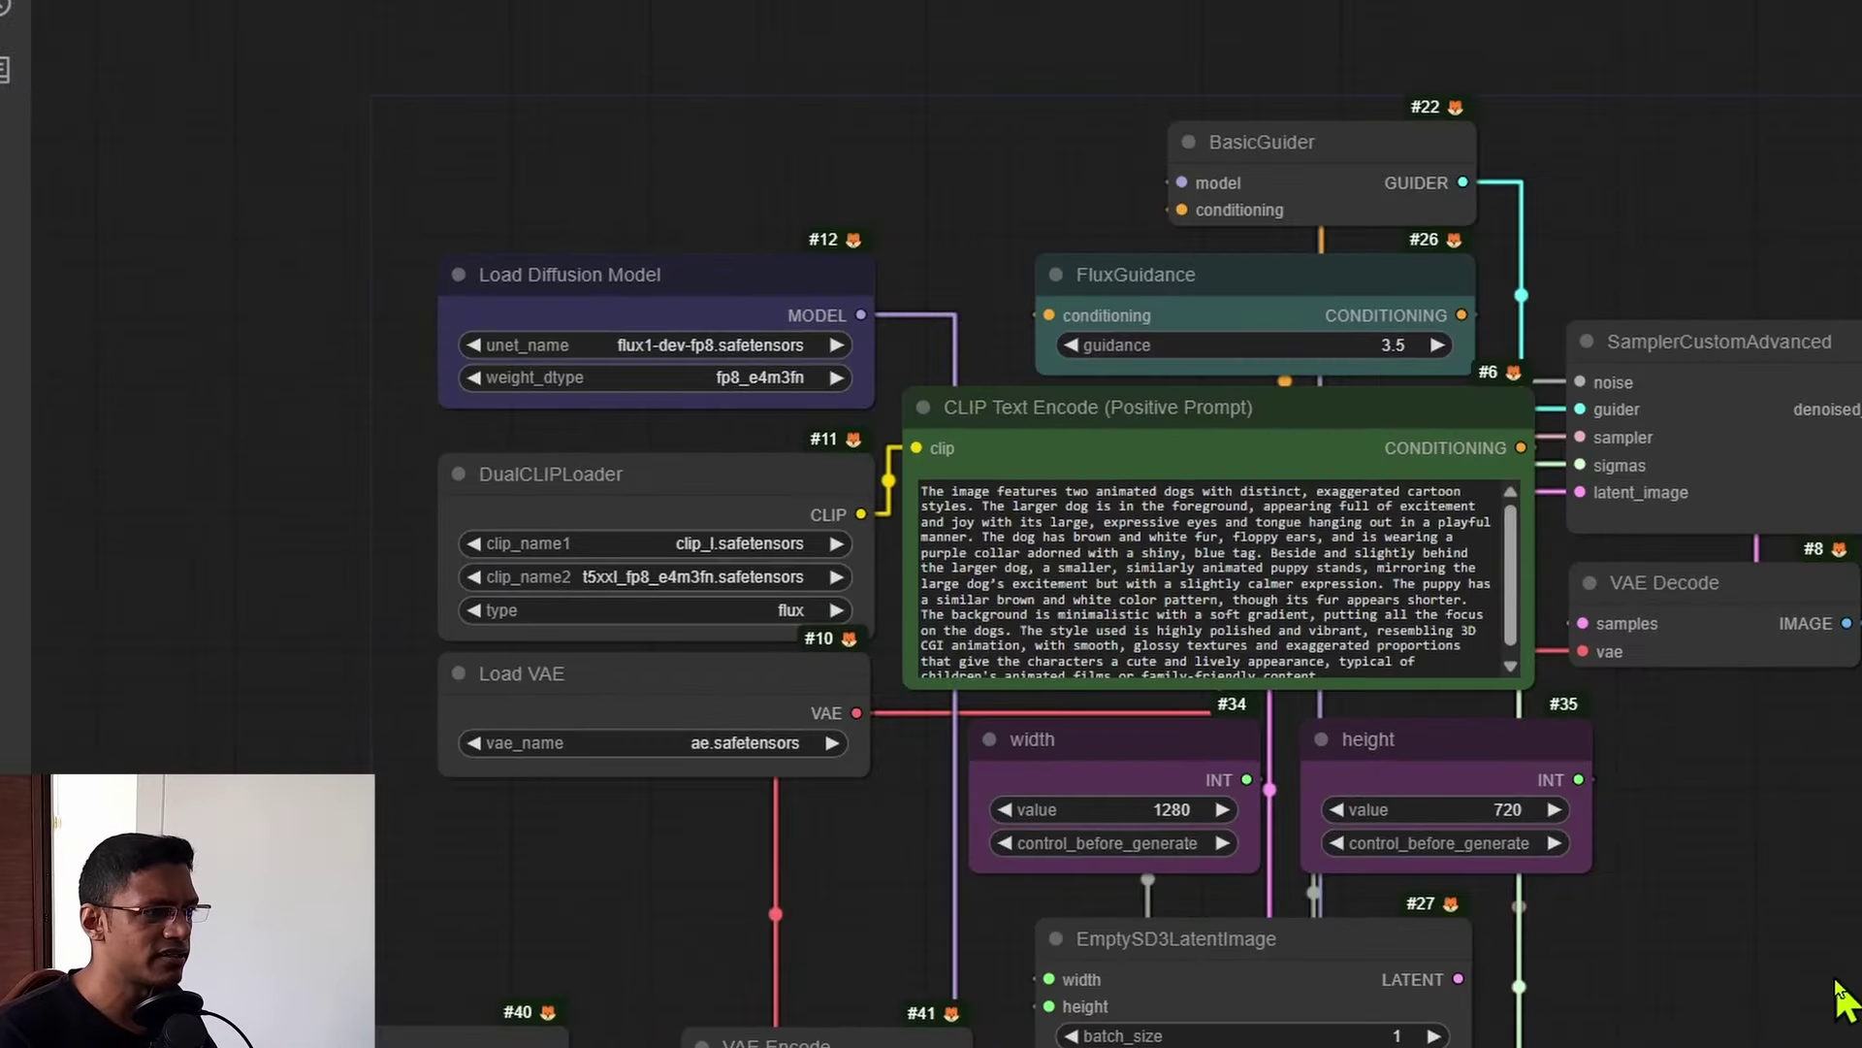
left_click_drag(1843, 931, 1655, 848)
scroll(44, 320, "up", 3)
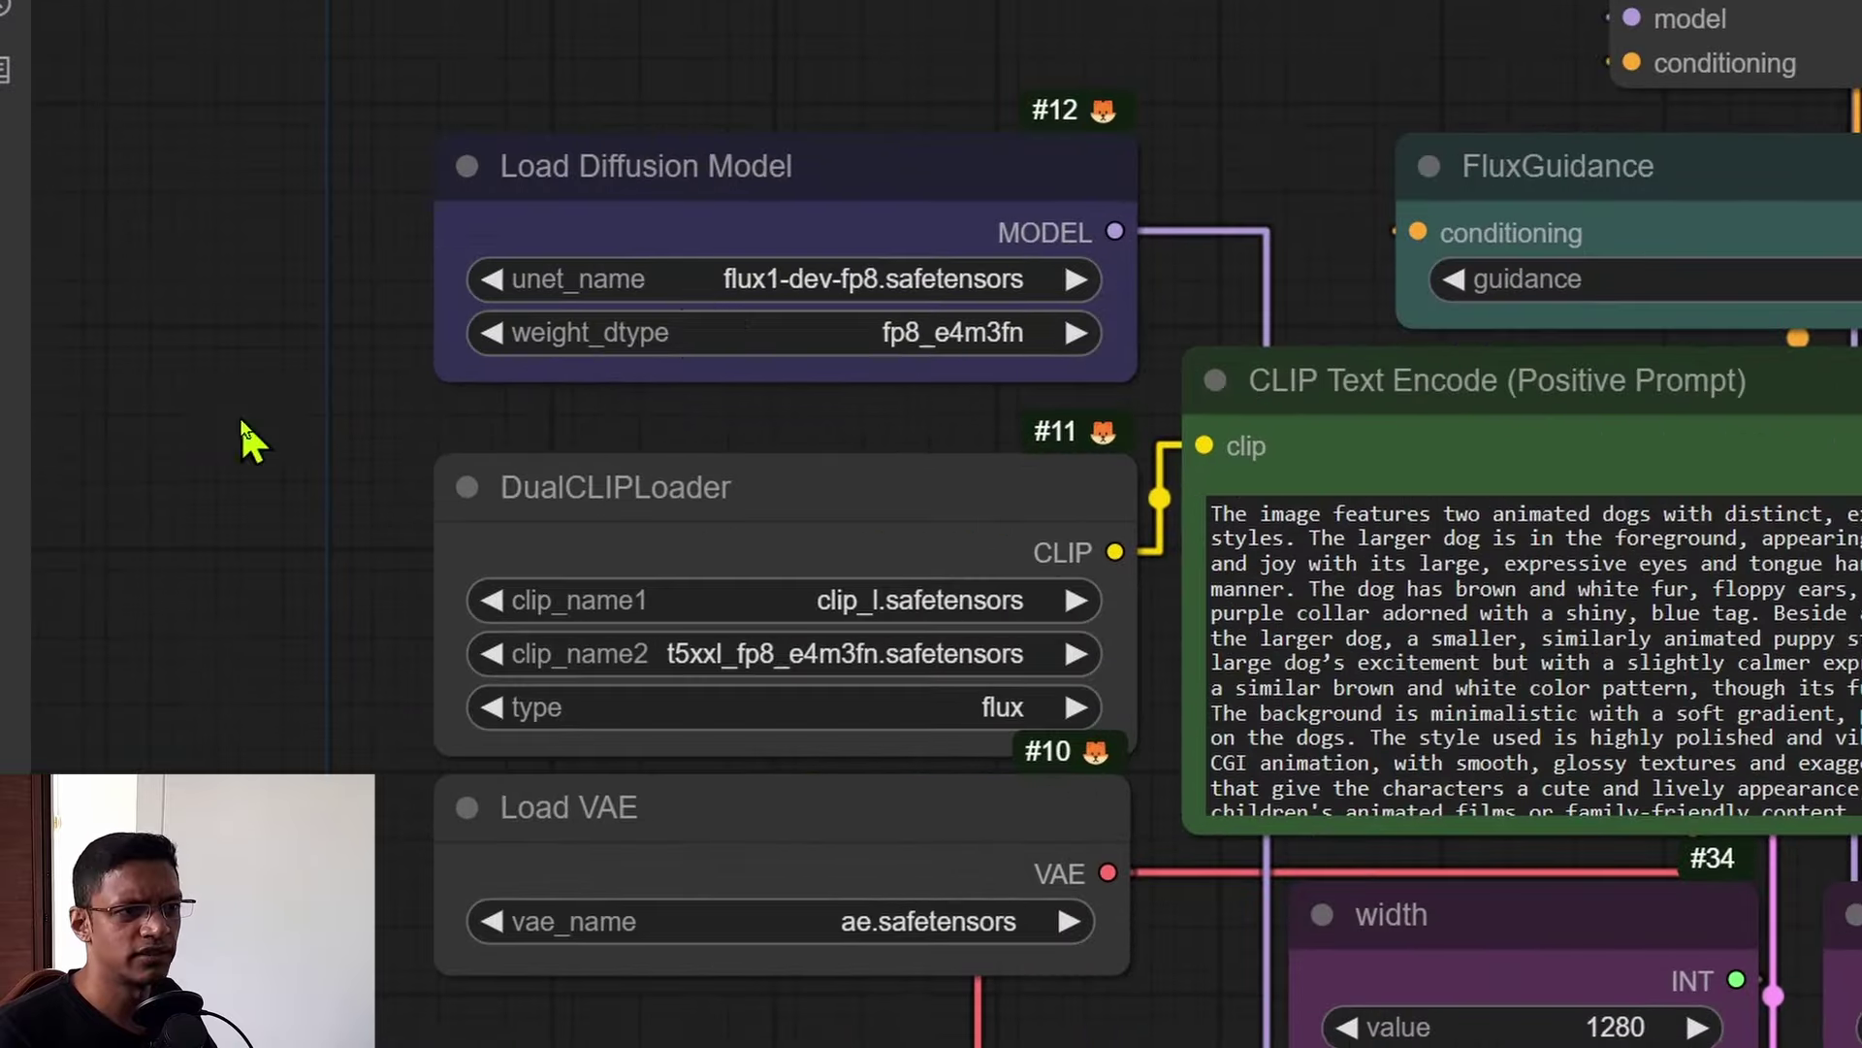
left_click_drag(409, 747, 270, 438)
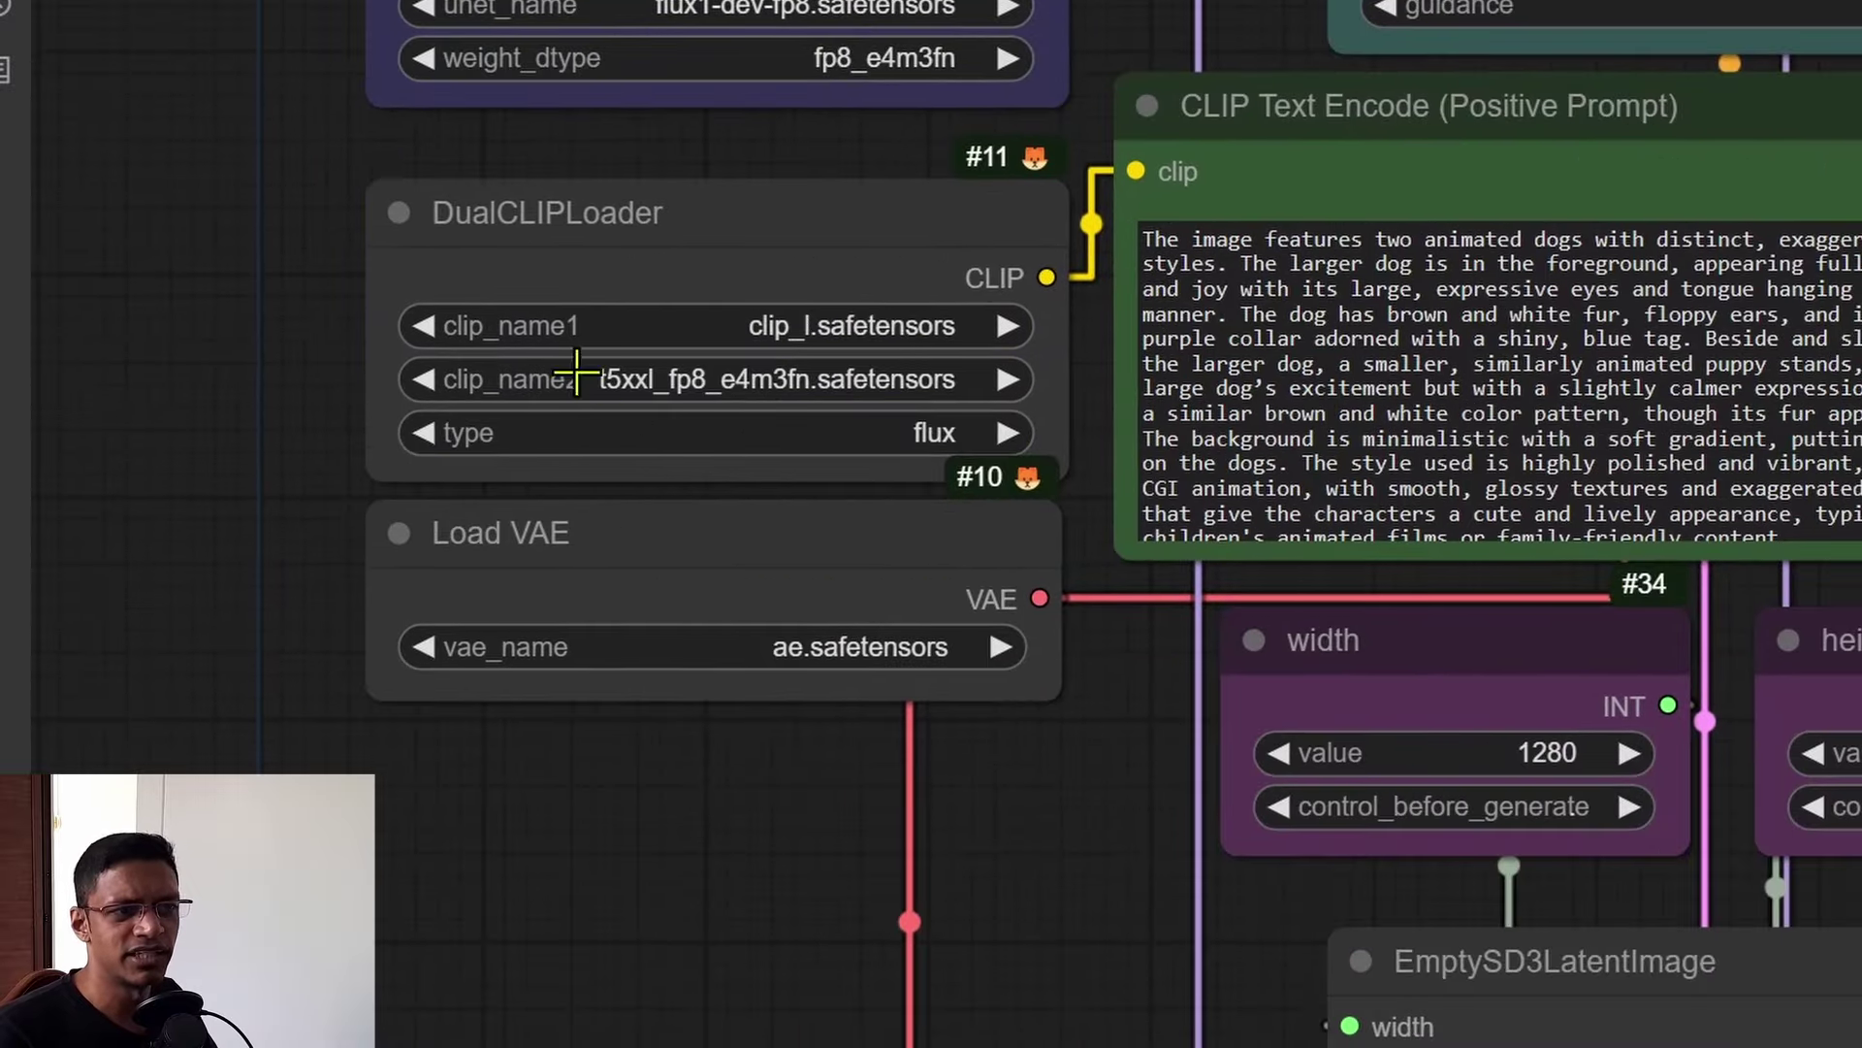
scroll(851, 815, "right", 5)
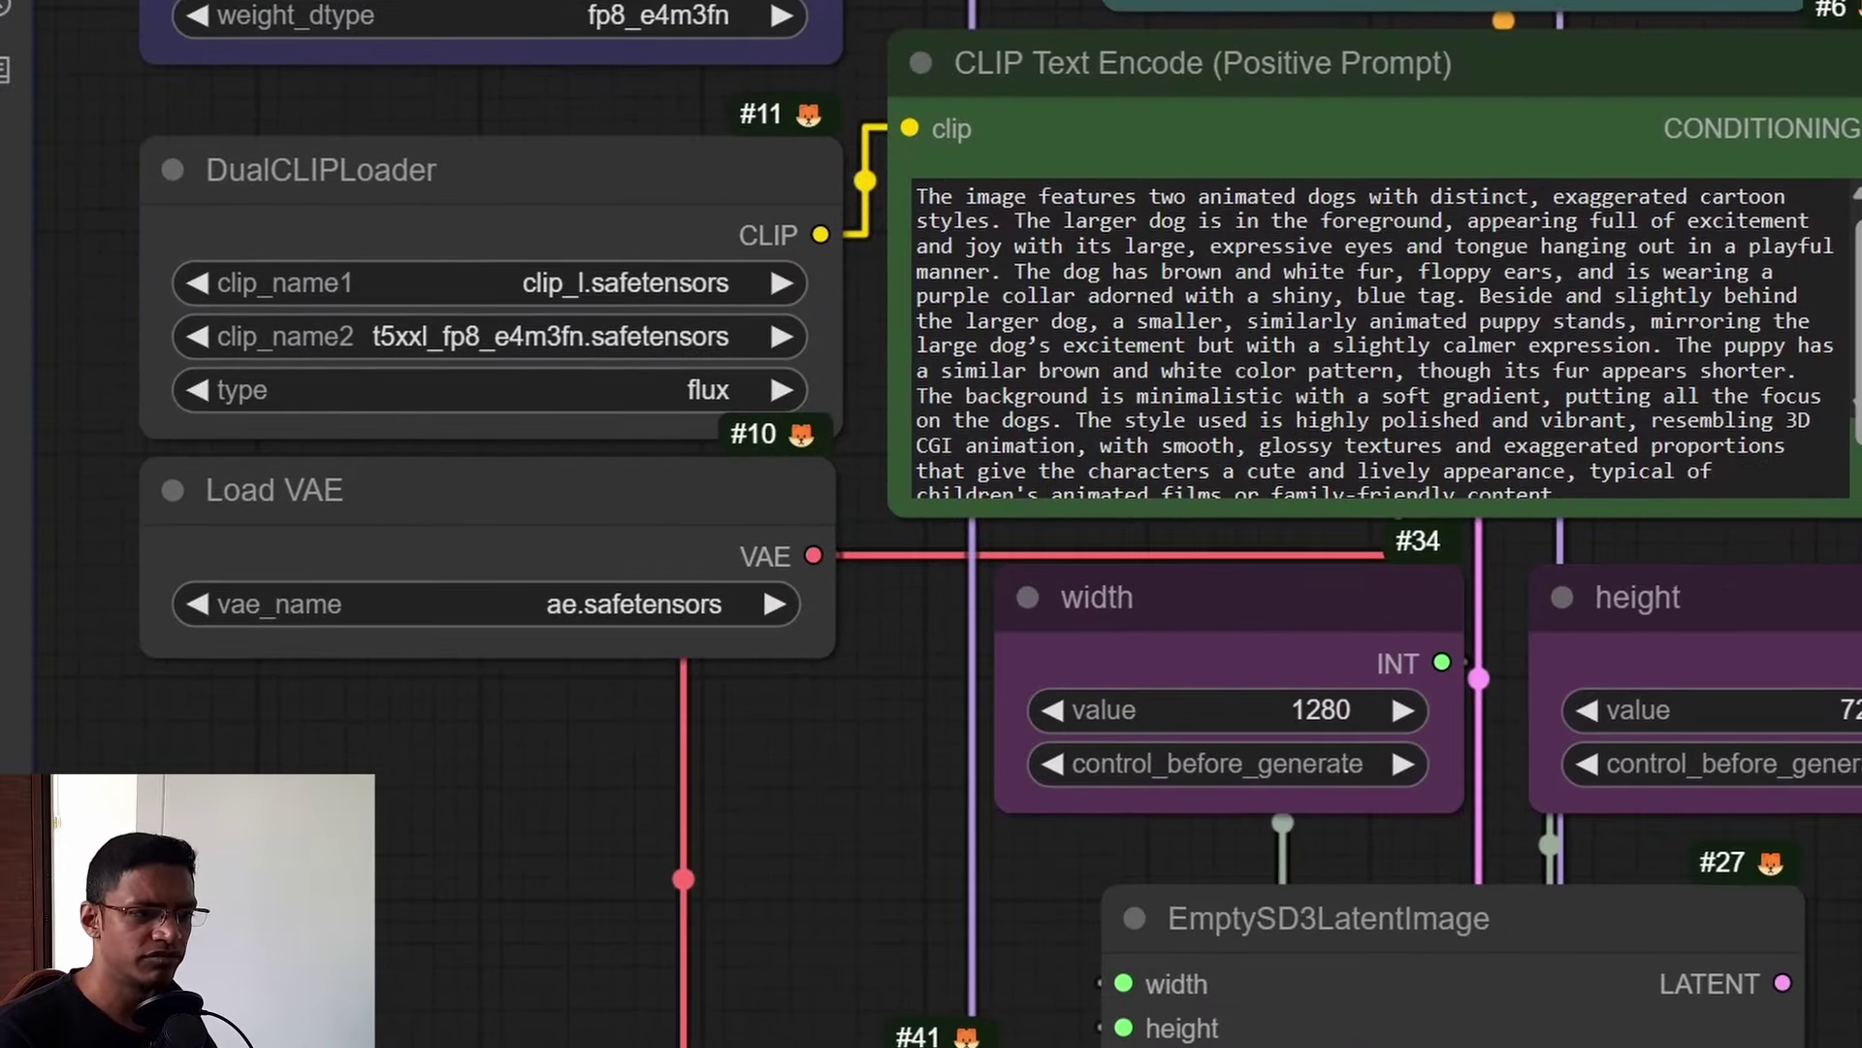
scroll(932, 524, "down", 5)
scroll(931, 524, "left", 3)
scroll(1738, 615, "up", 3)
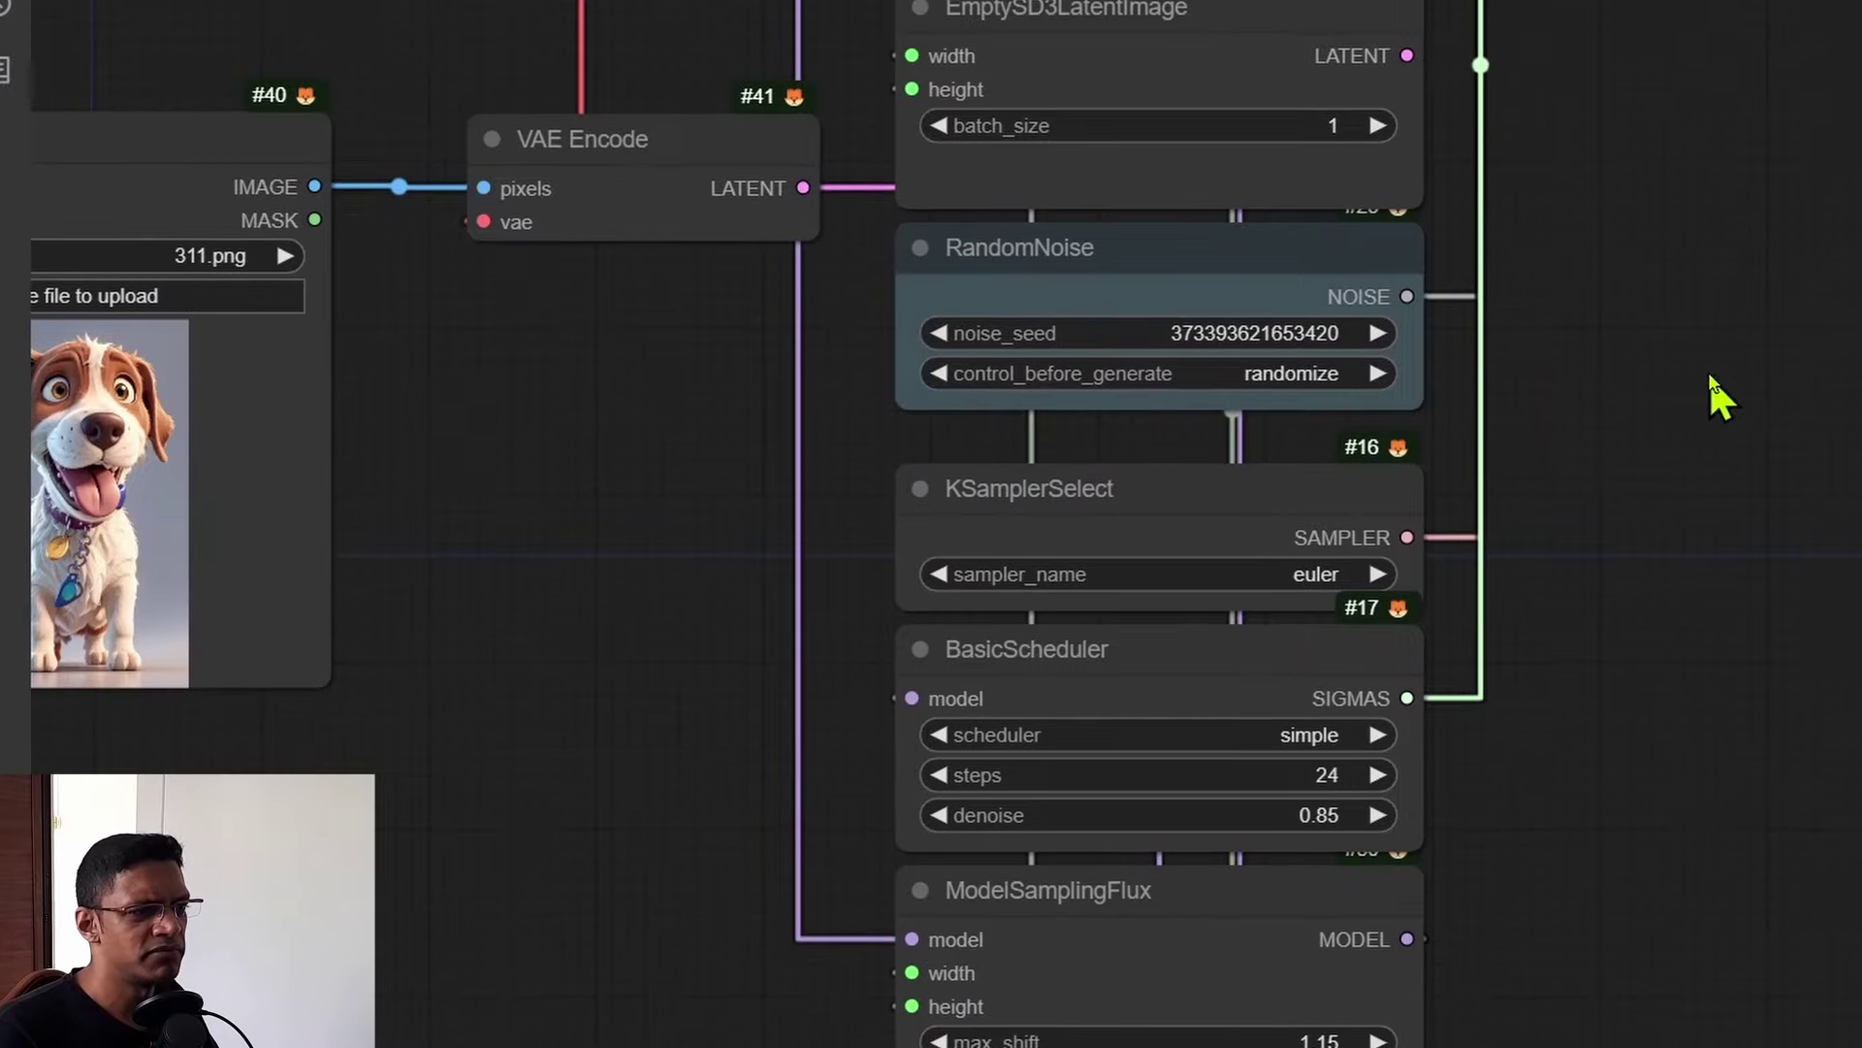
scroll(1168, 366, "down", 3)
scroll(1659, 677, "down", 2)
scroll(1659, 677, "up", 2)
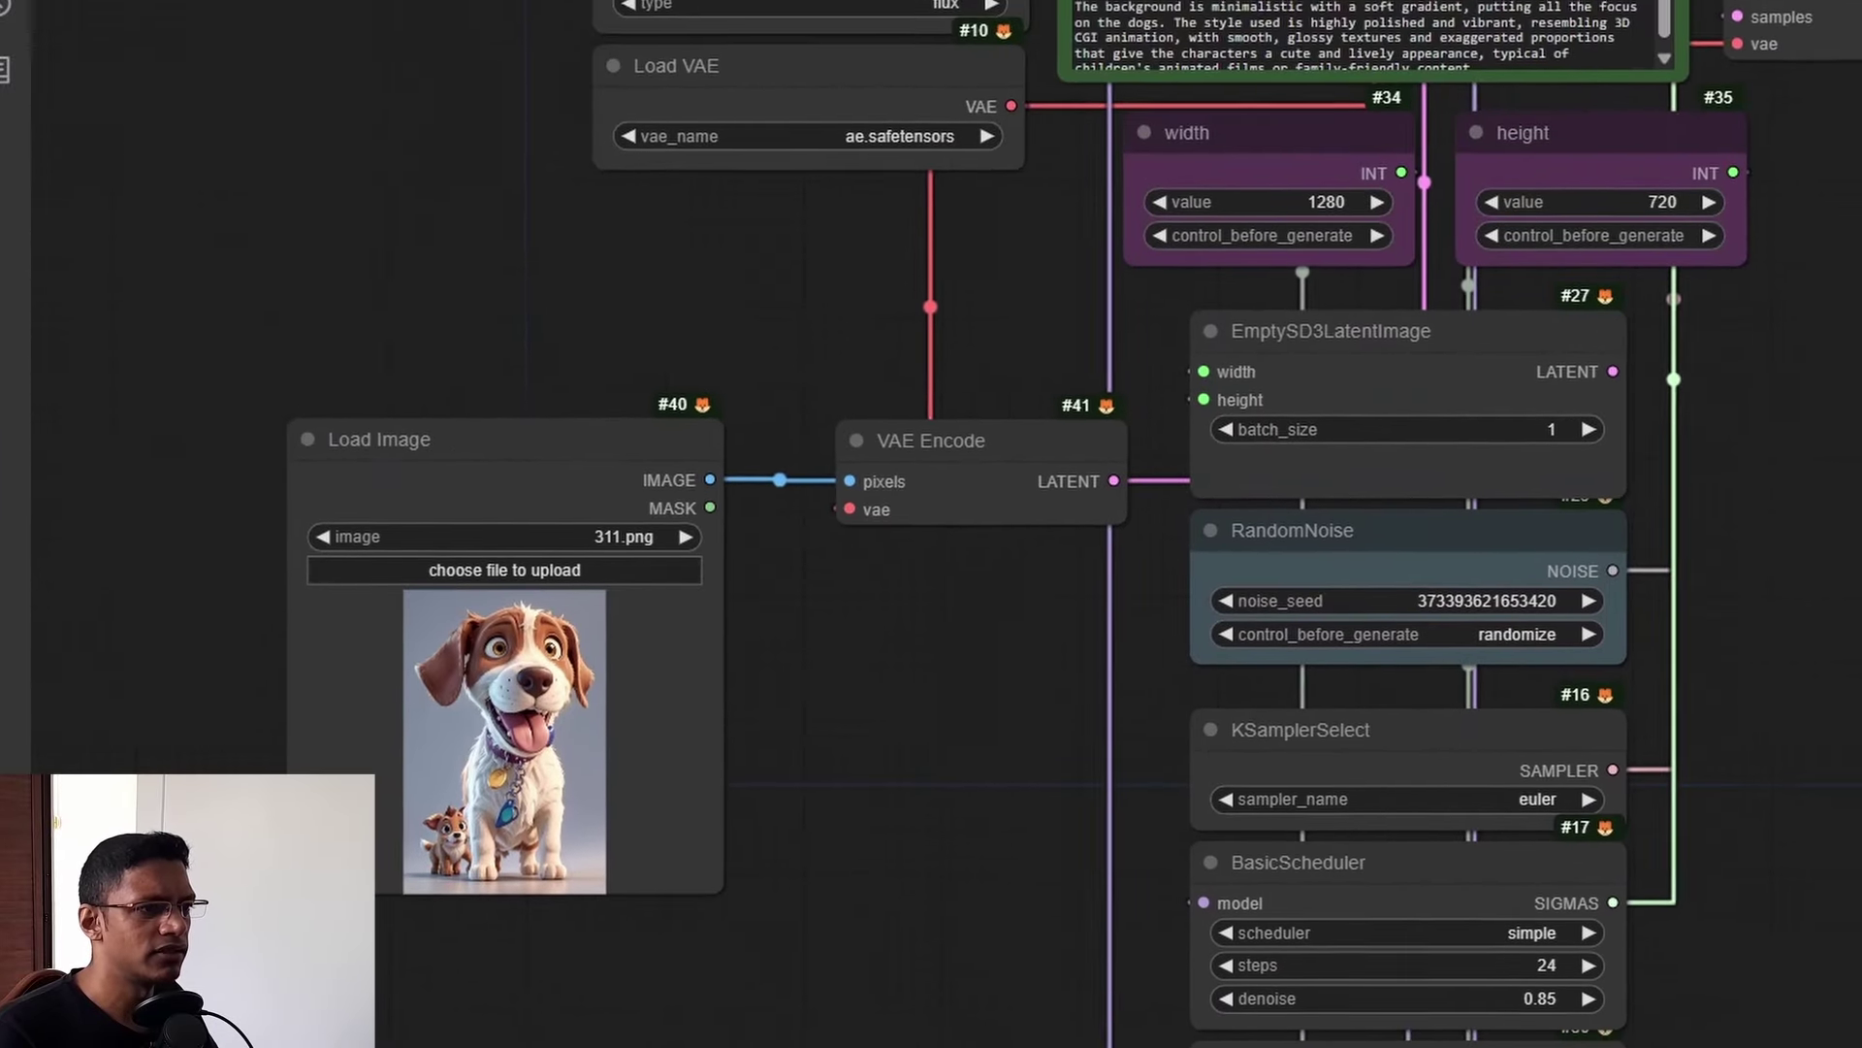
Inspect the Load Image node with the dog picture 311.png and its link to the VAE Encode node
scroll(1509, 631, "left", 5)
scroll(1510, 632, "down", 1)
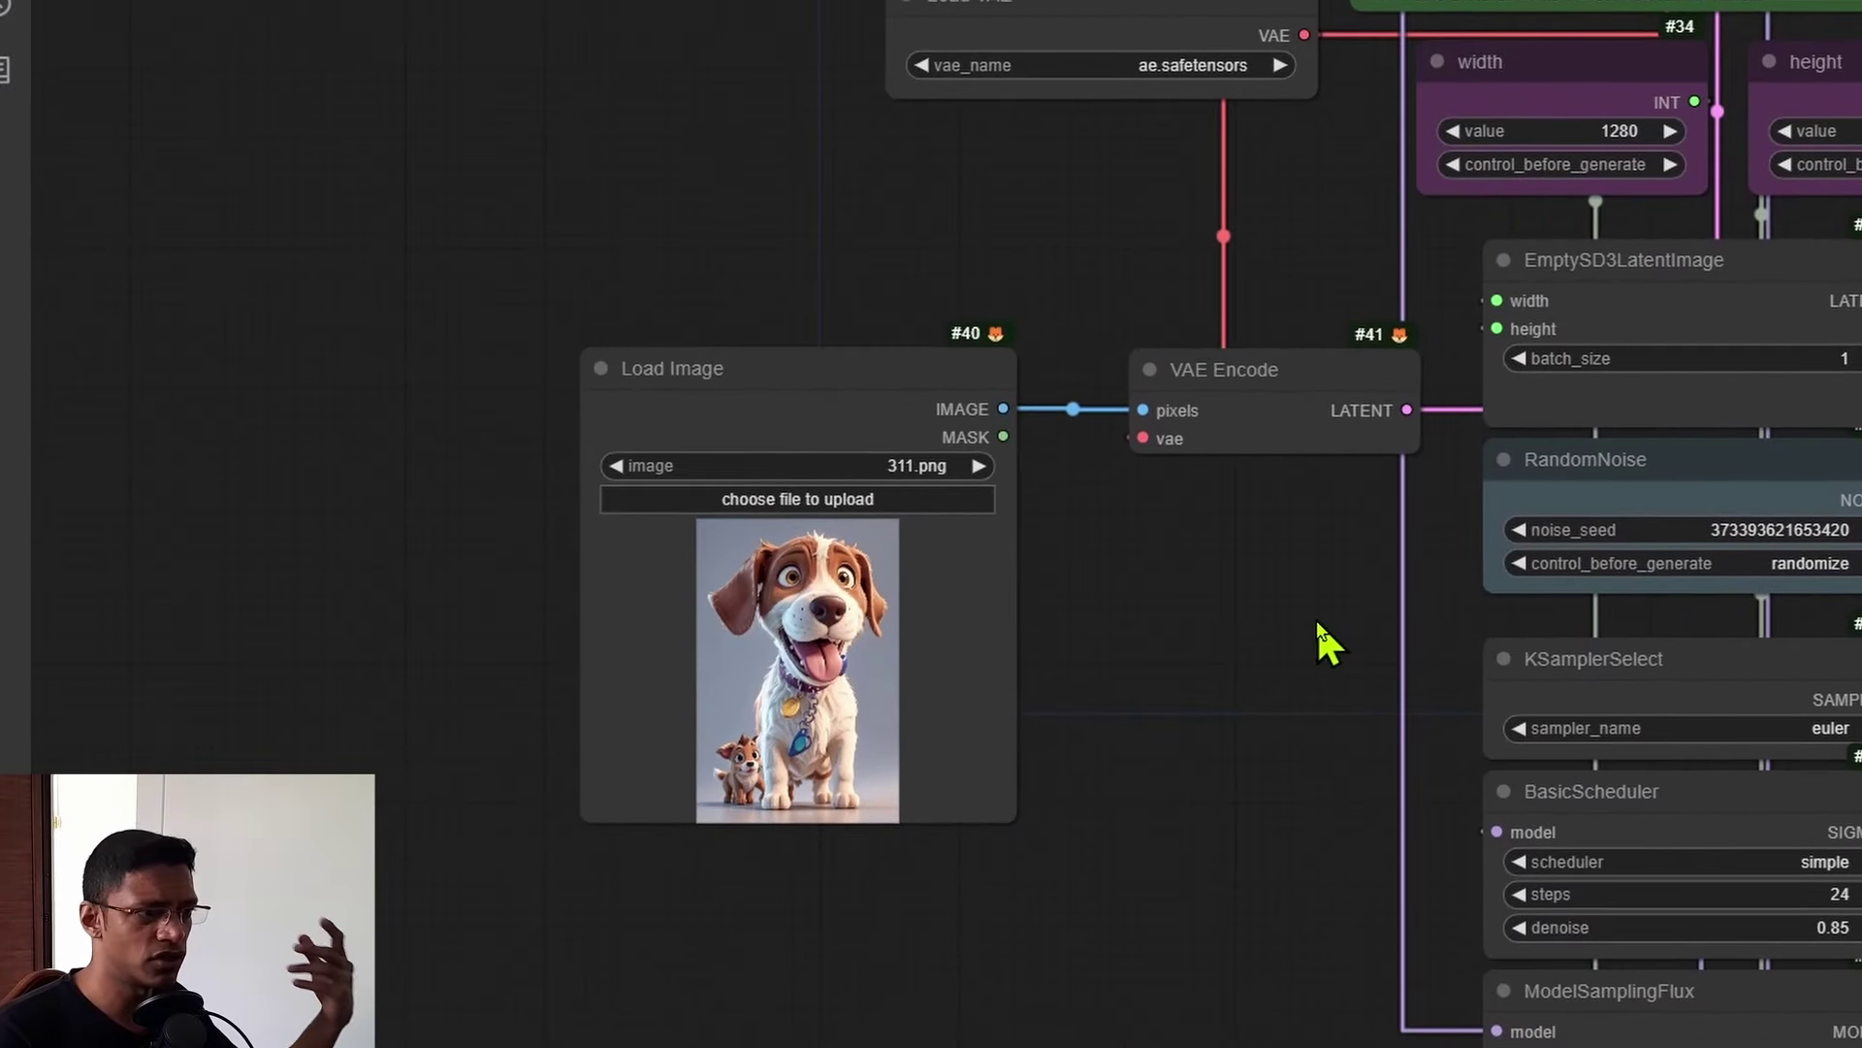
scroll(1125, 679, "up", 5)
left_click_drag(1106, 684, 1210, 730)
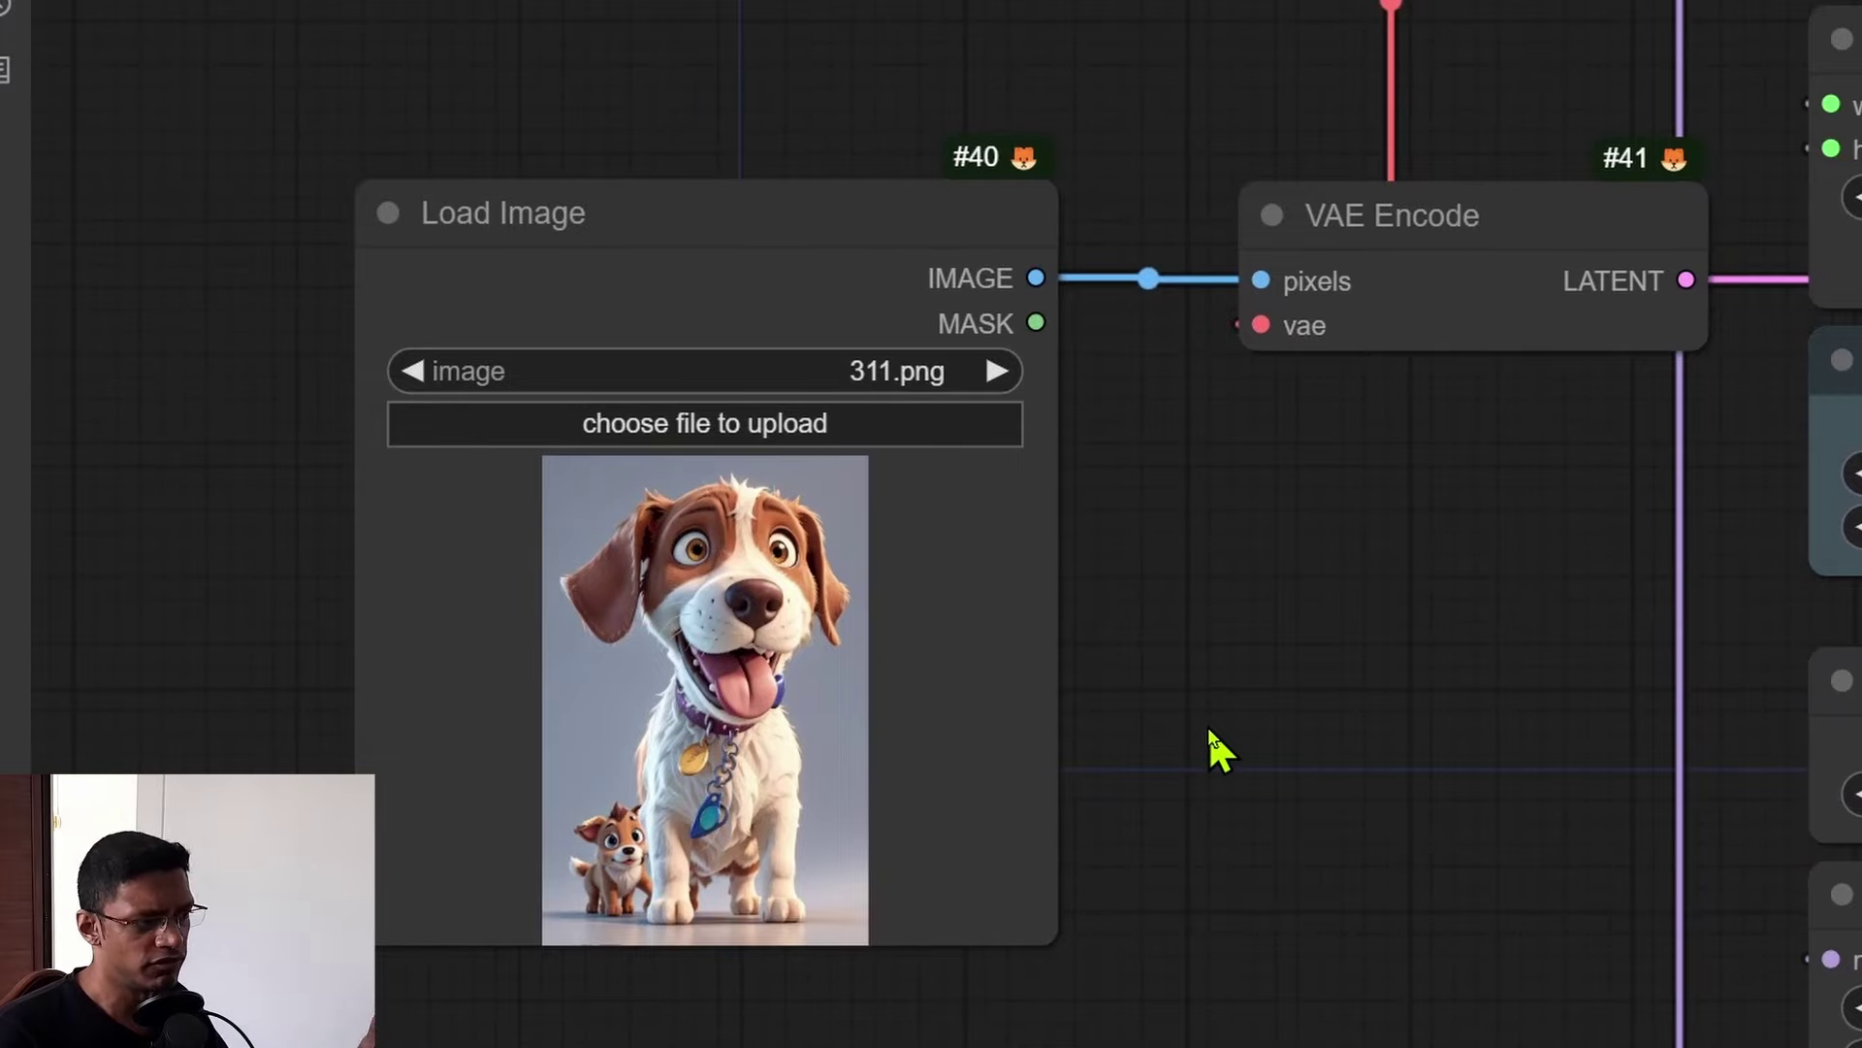
scroll(1277, 881, "down", 3)
scroll(1193, 836, "right", 3)
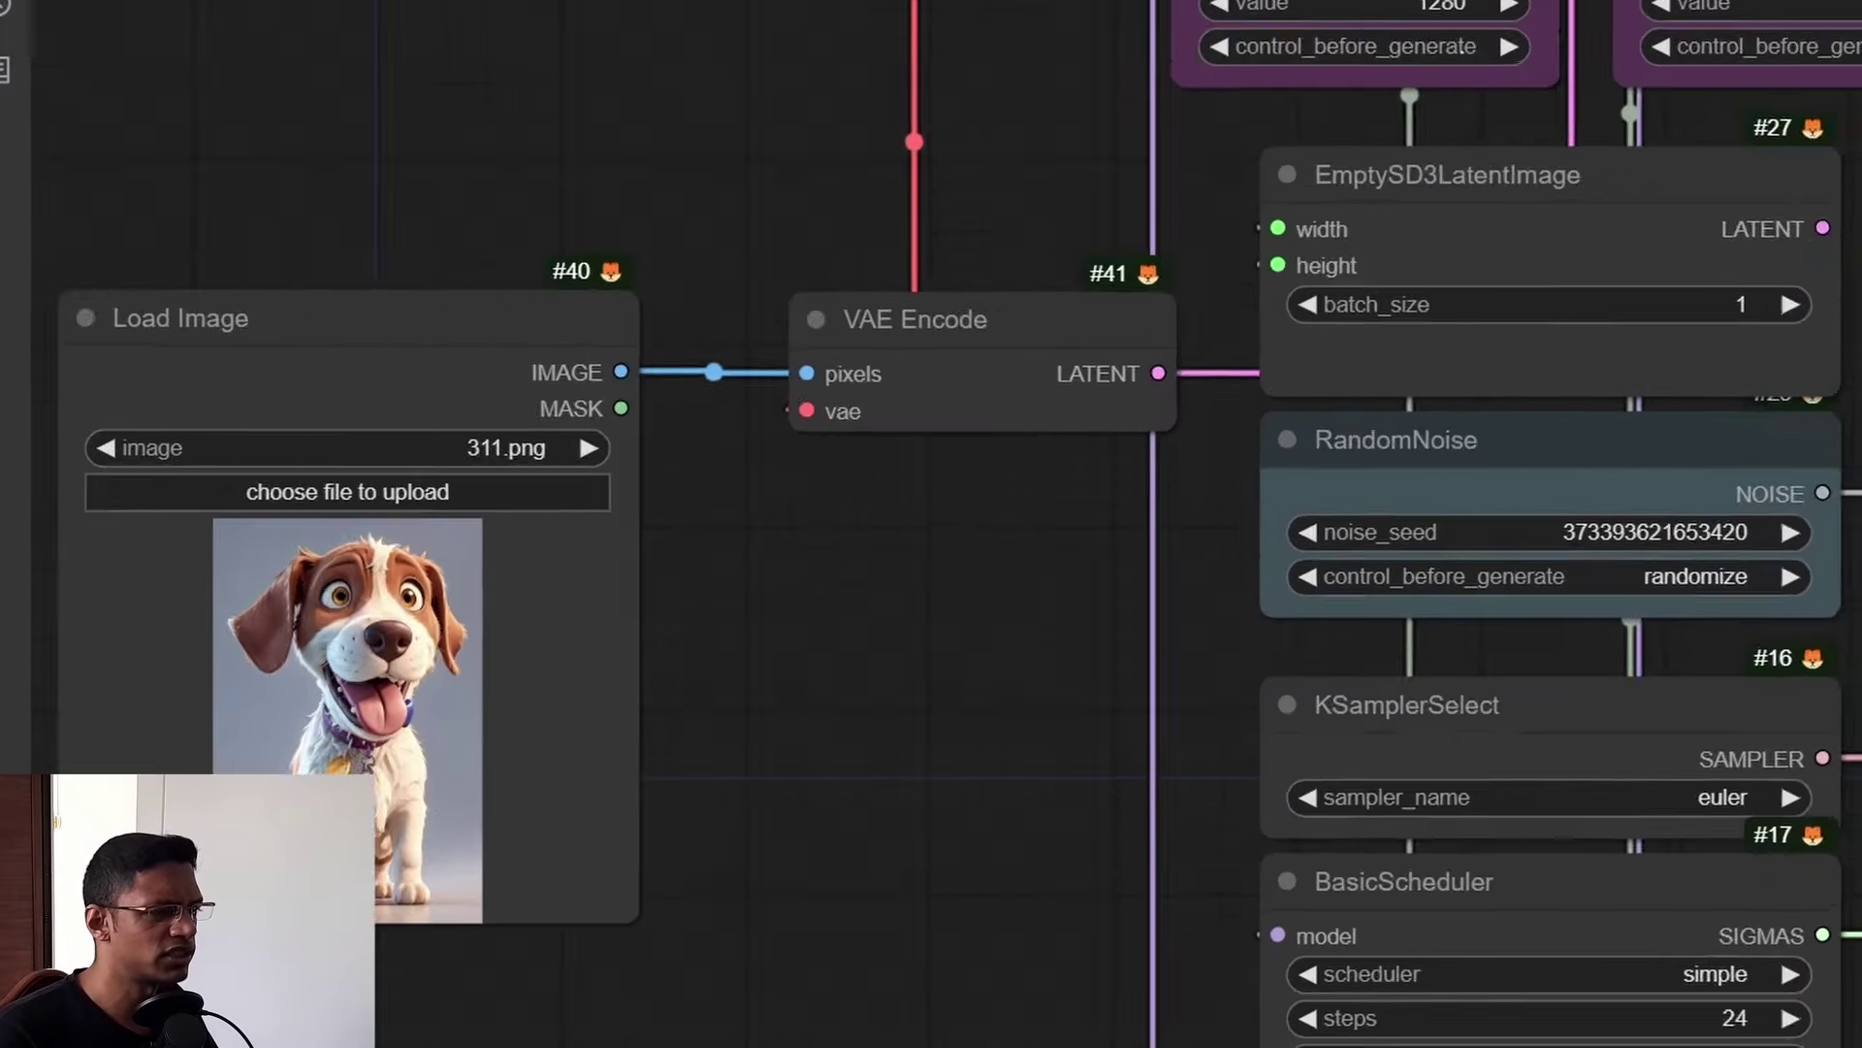
scroll(946, 524, "up", 2)
scroll(946, 524, "down", 5)
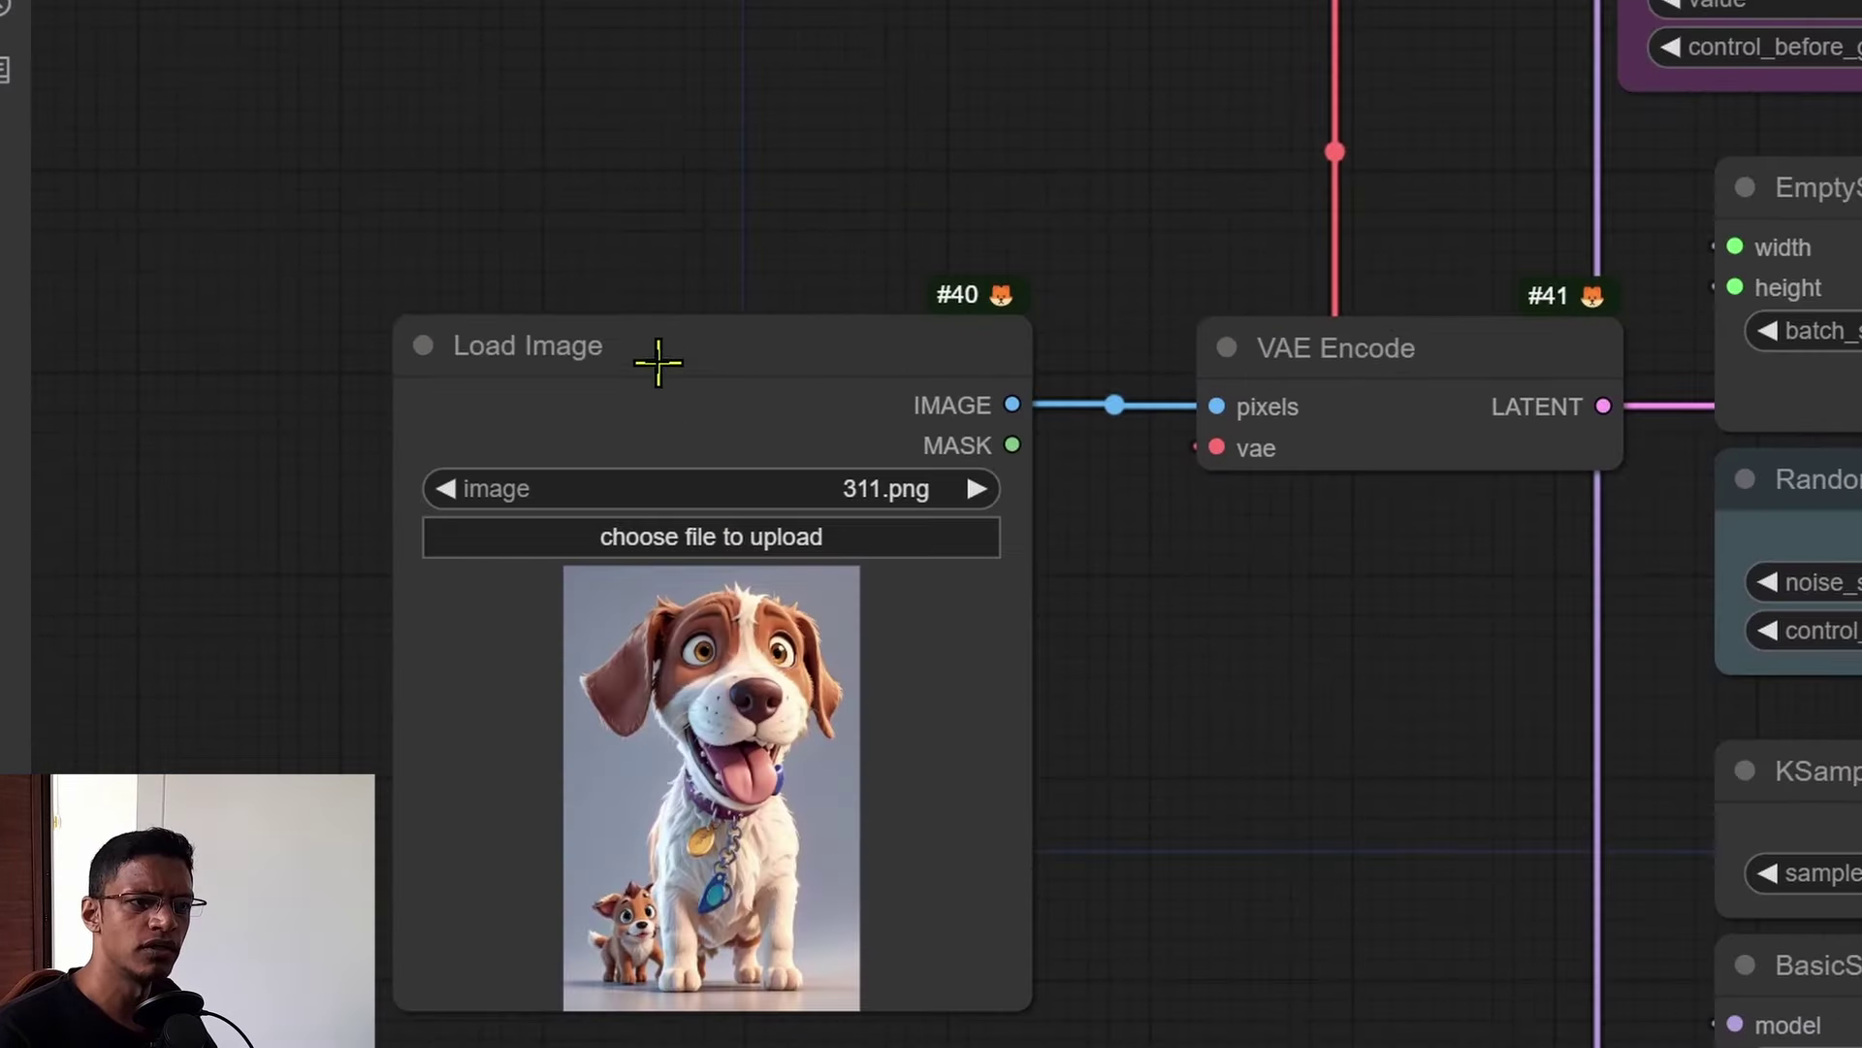
Select Load Image and VAE Encode in turn and trace their connections to Load VAE and the rest of the workflow
left_click(659, 363)
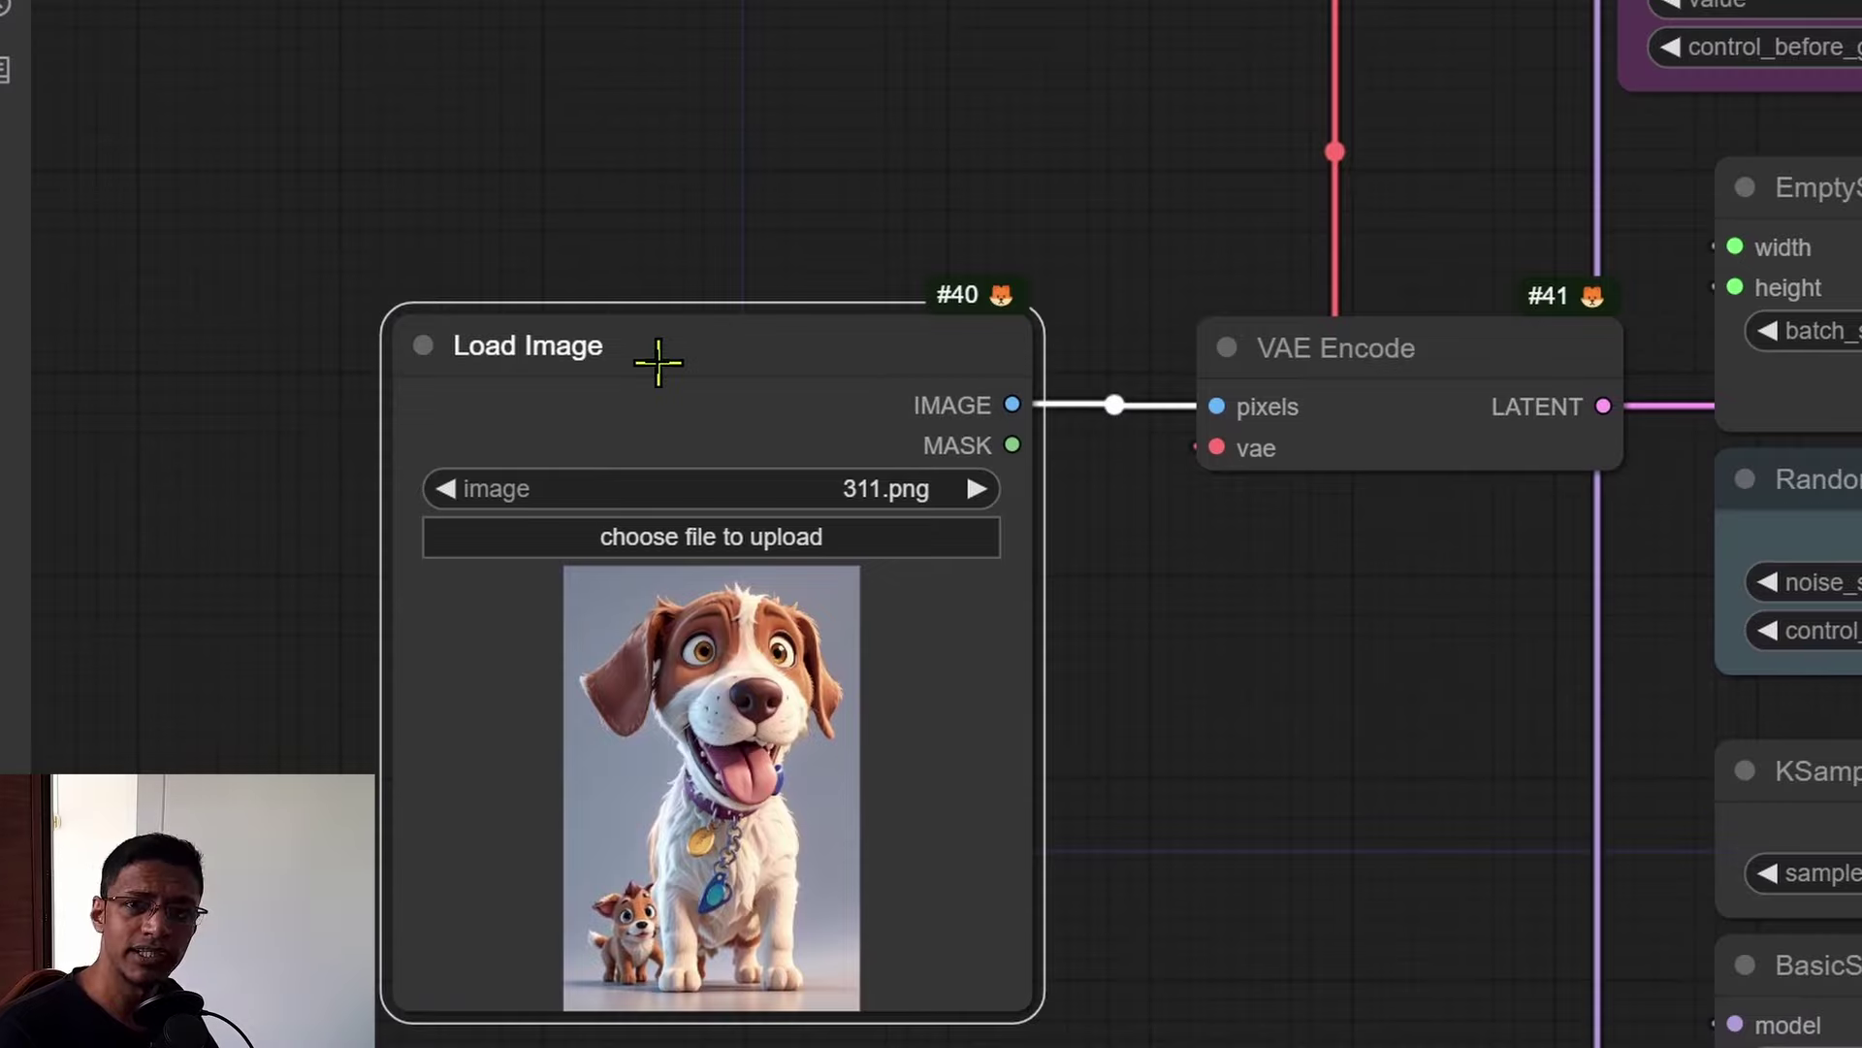
left_click(1523, 427)
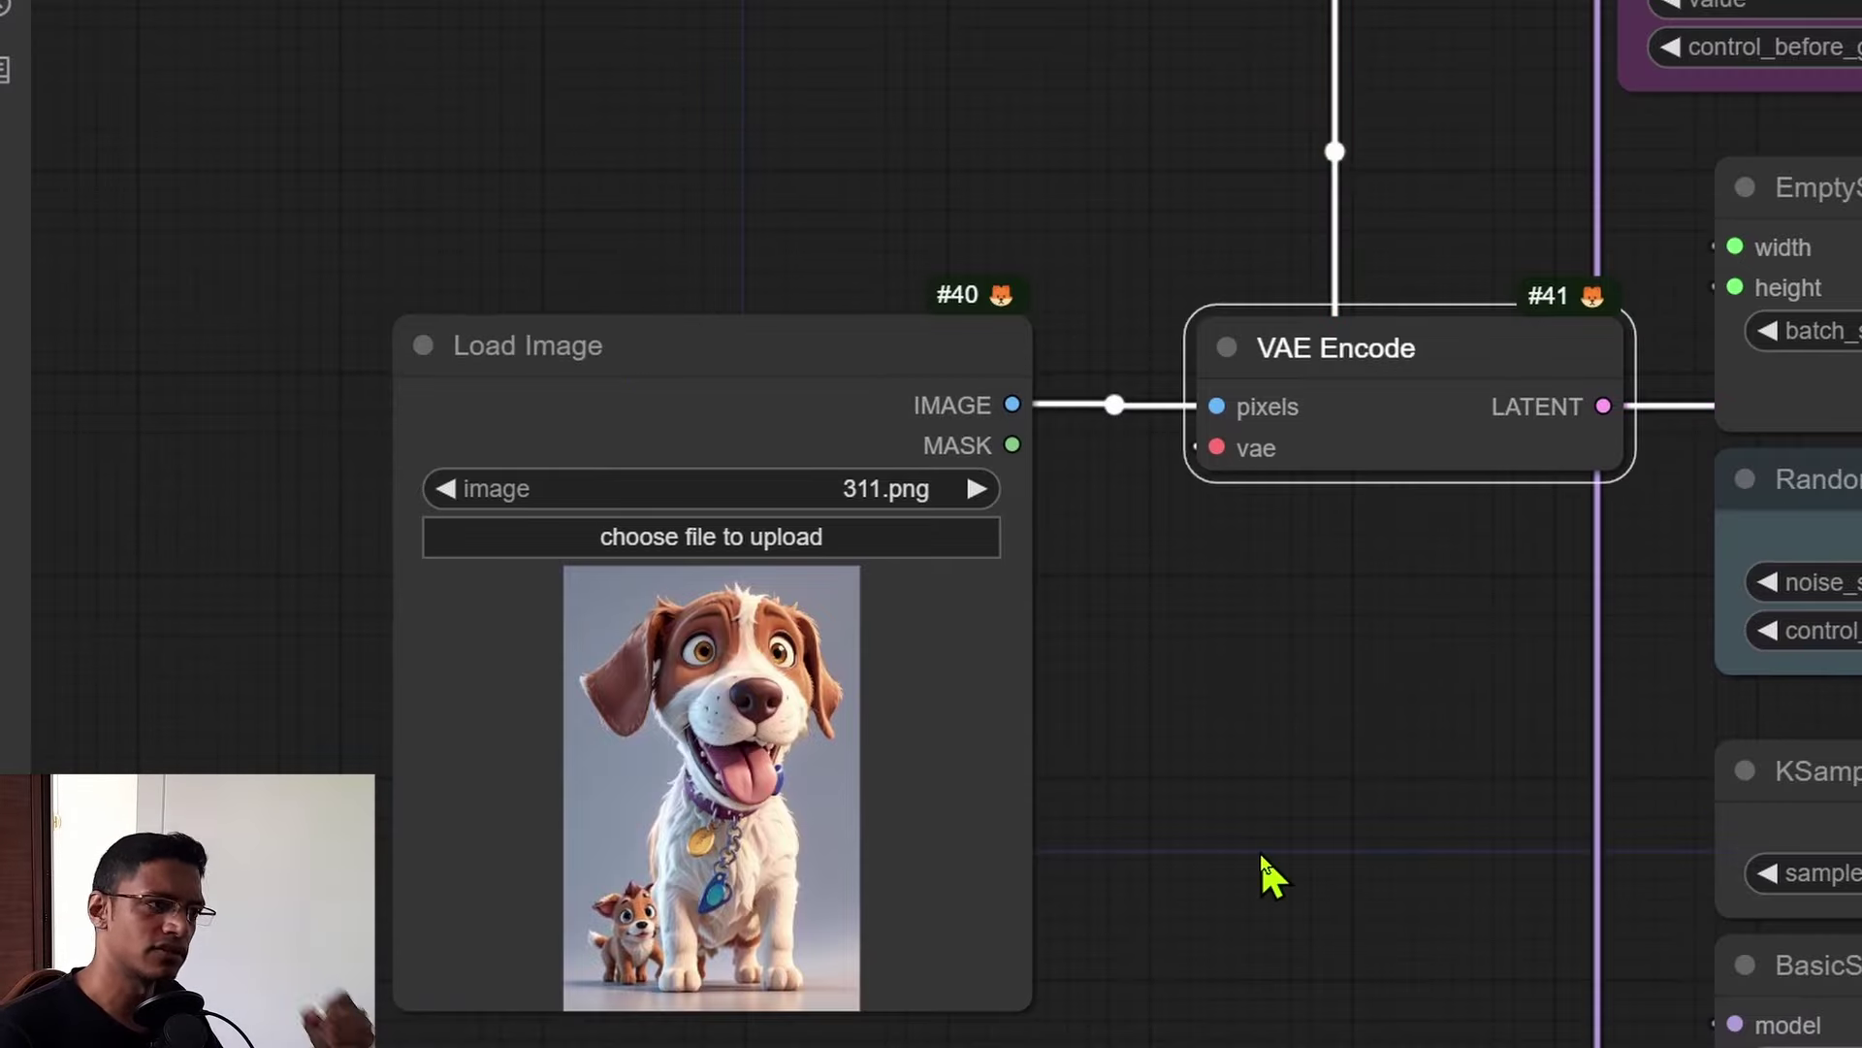
scroll(1270, 873, "down", 7)
scroll(1193, 631, "up", 4)
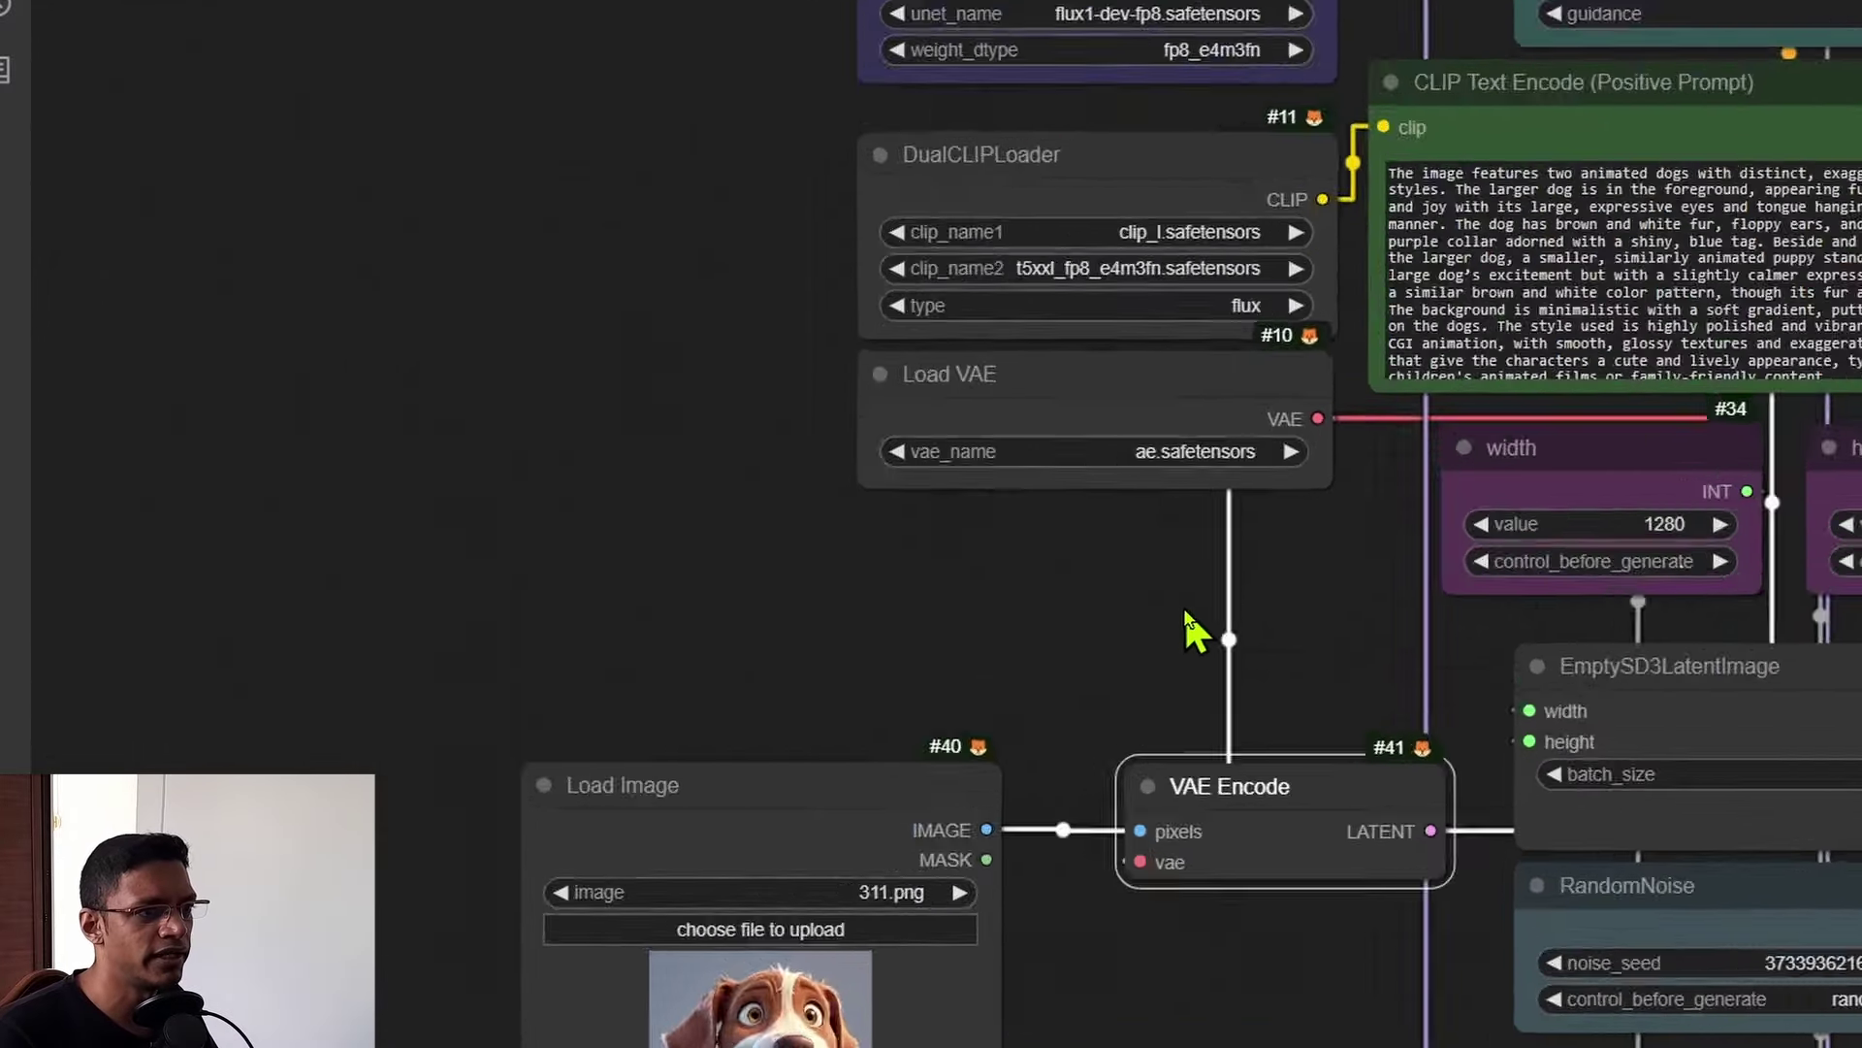
scroll(1188, 626, "up", 5)
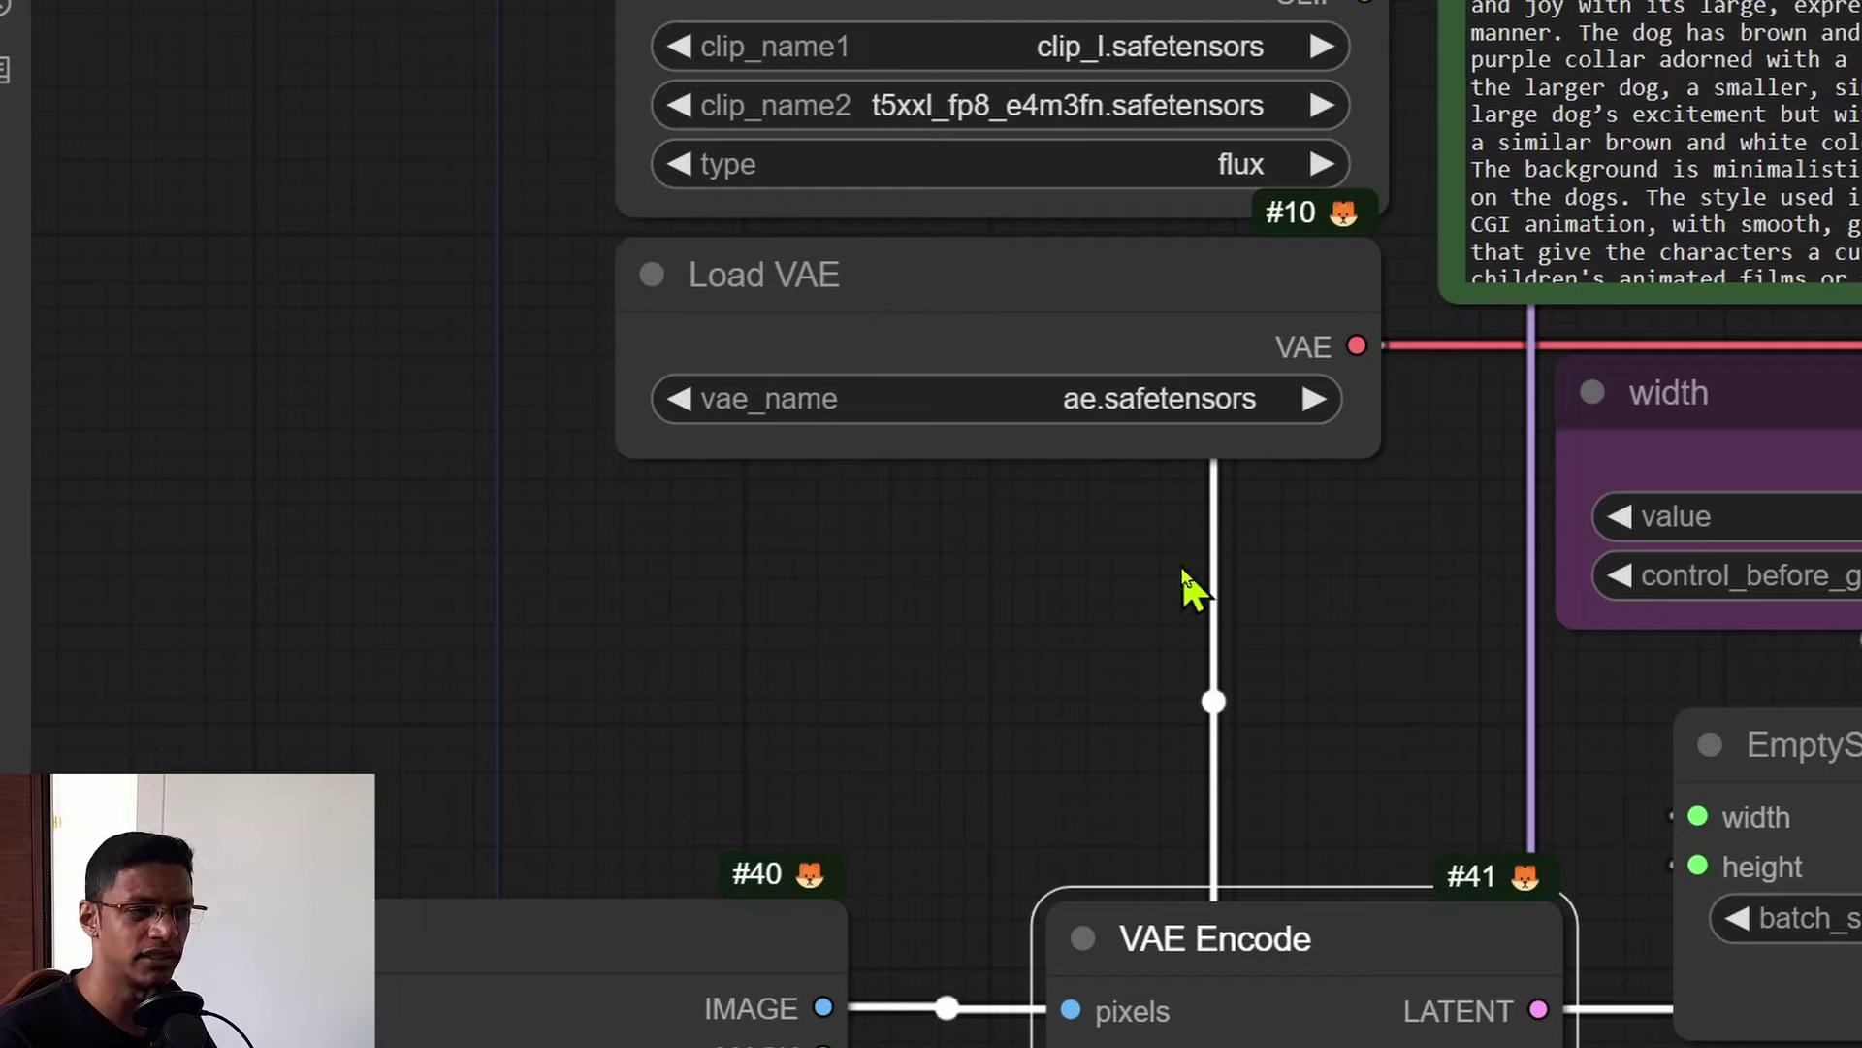
scroll(1202, 611, "down", 2)
left_click_drag(1306, 699, 499, 594)
scroll(727, 431, "down", 4)
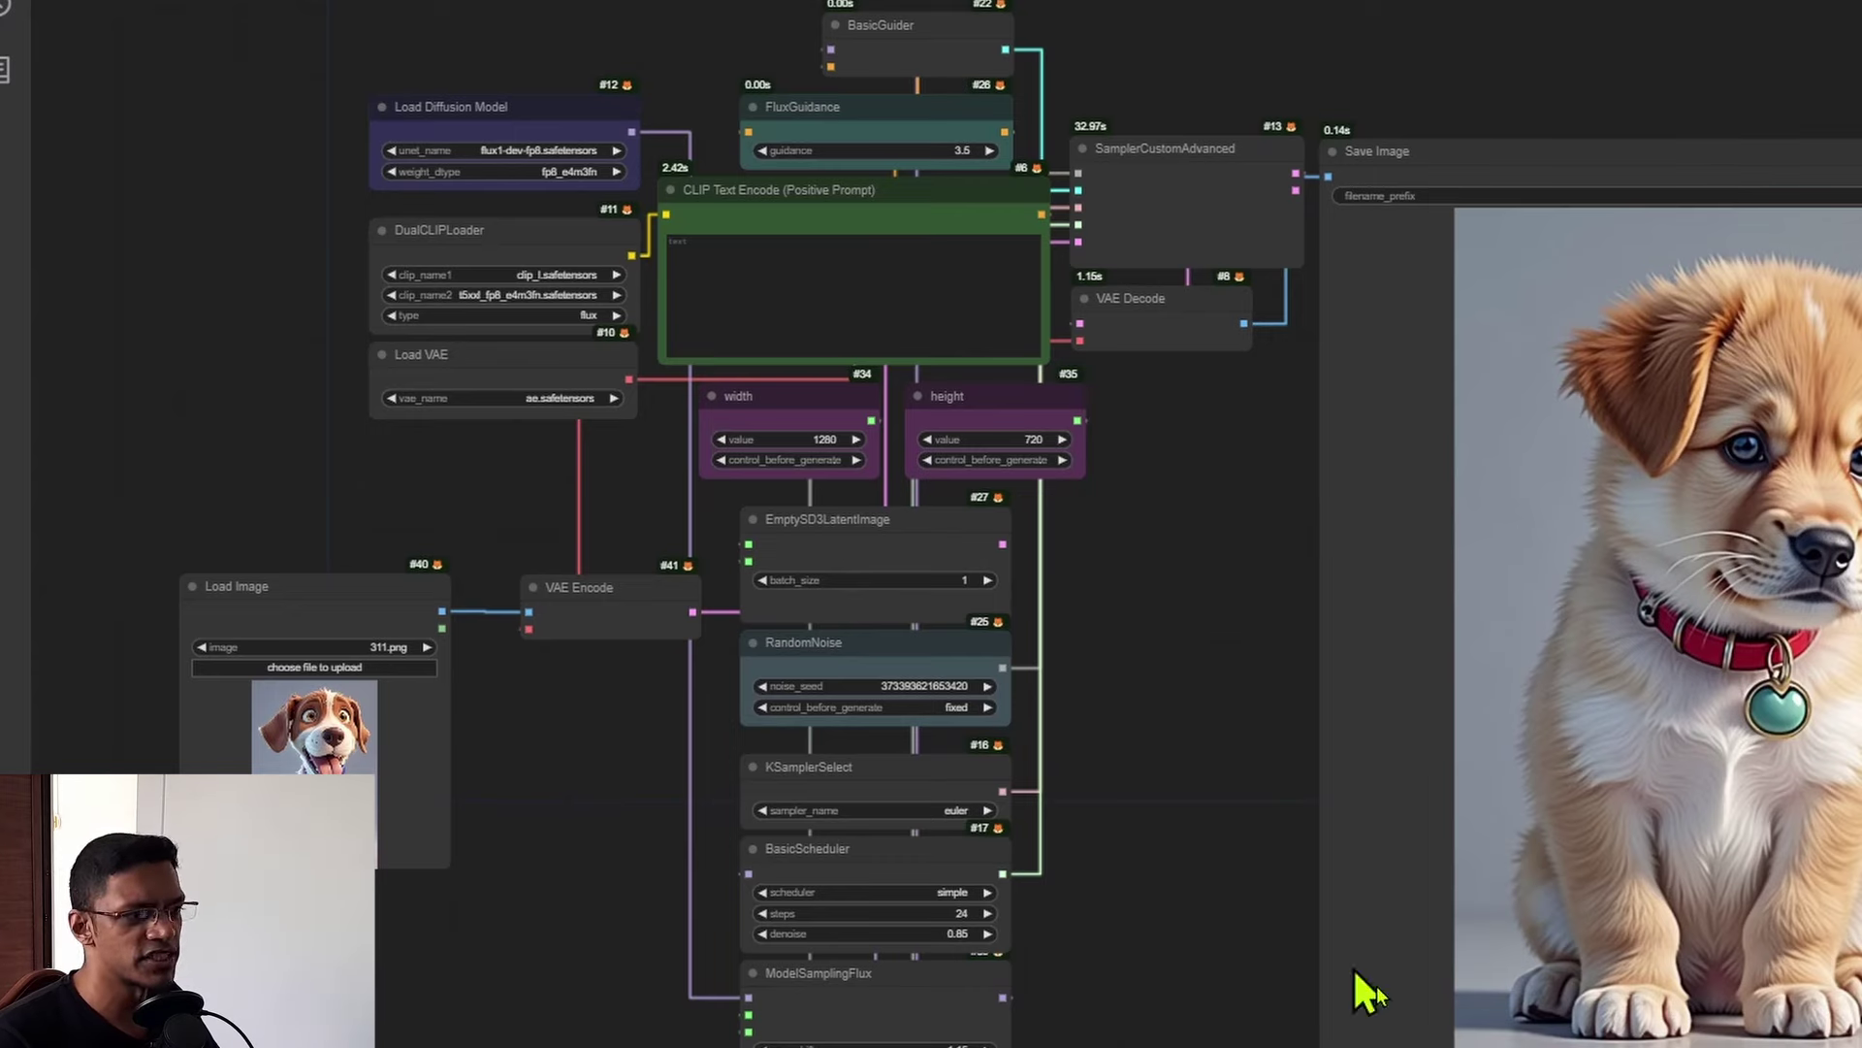
Compare the source dog image with the BasicScheduler settings, the positive prompt box and the width and height nodes
scroll(1156, 861, "up", 4)
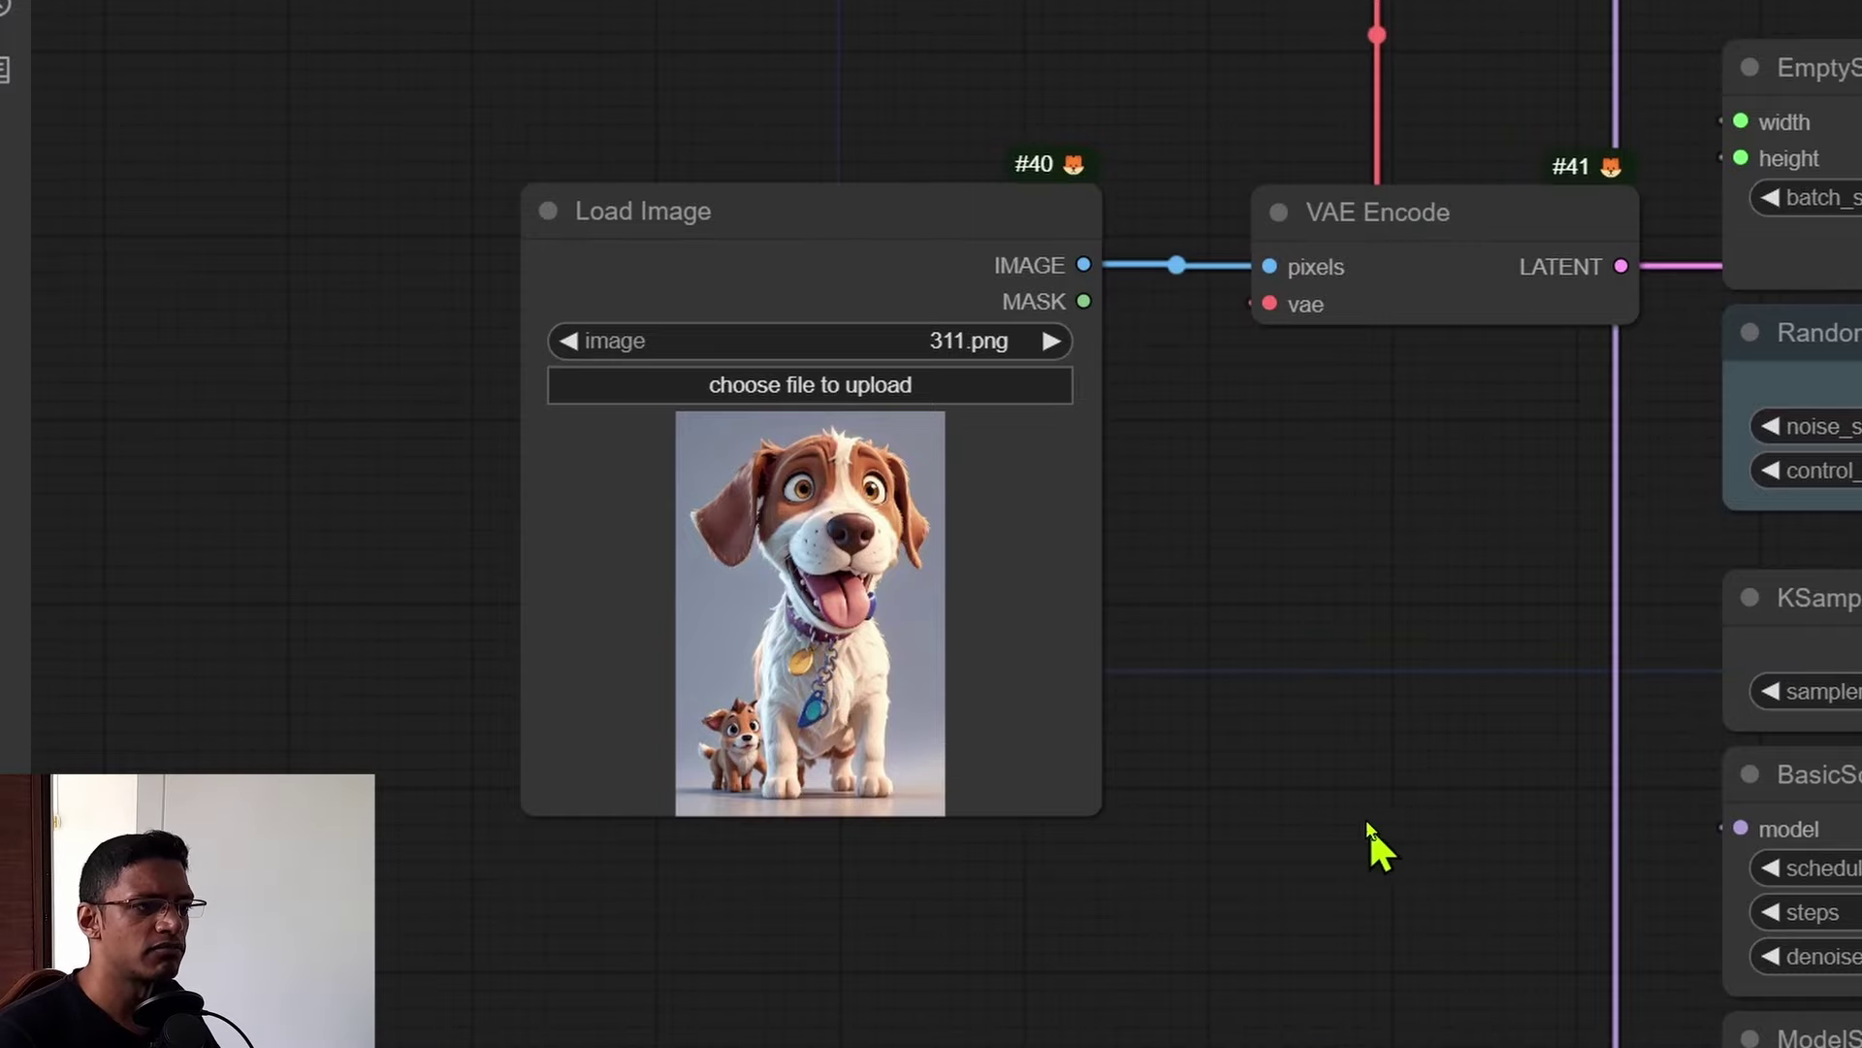
scroll(1370, 824, "down", 5)
scroll(1765, 725, "up", 10)
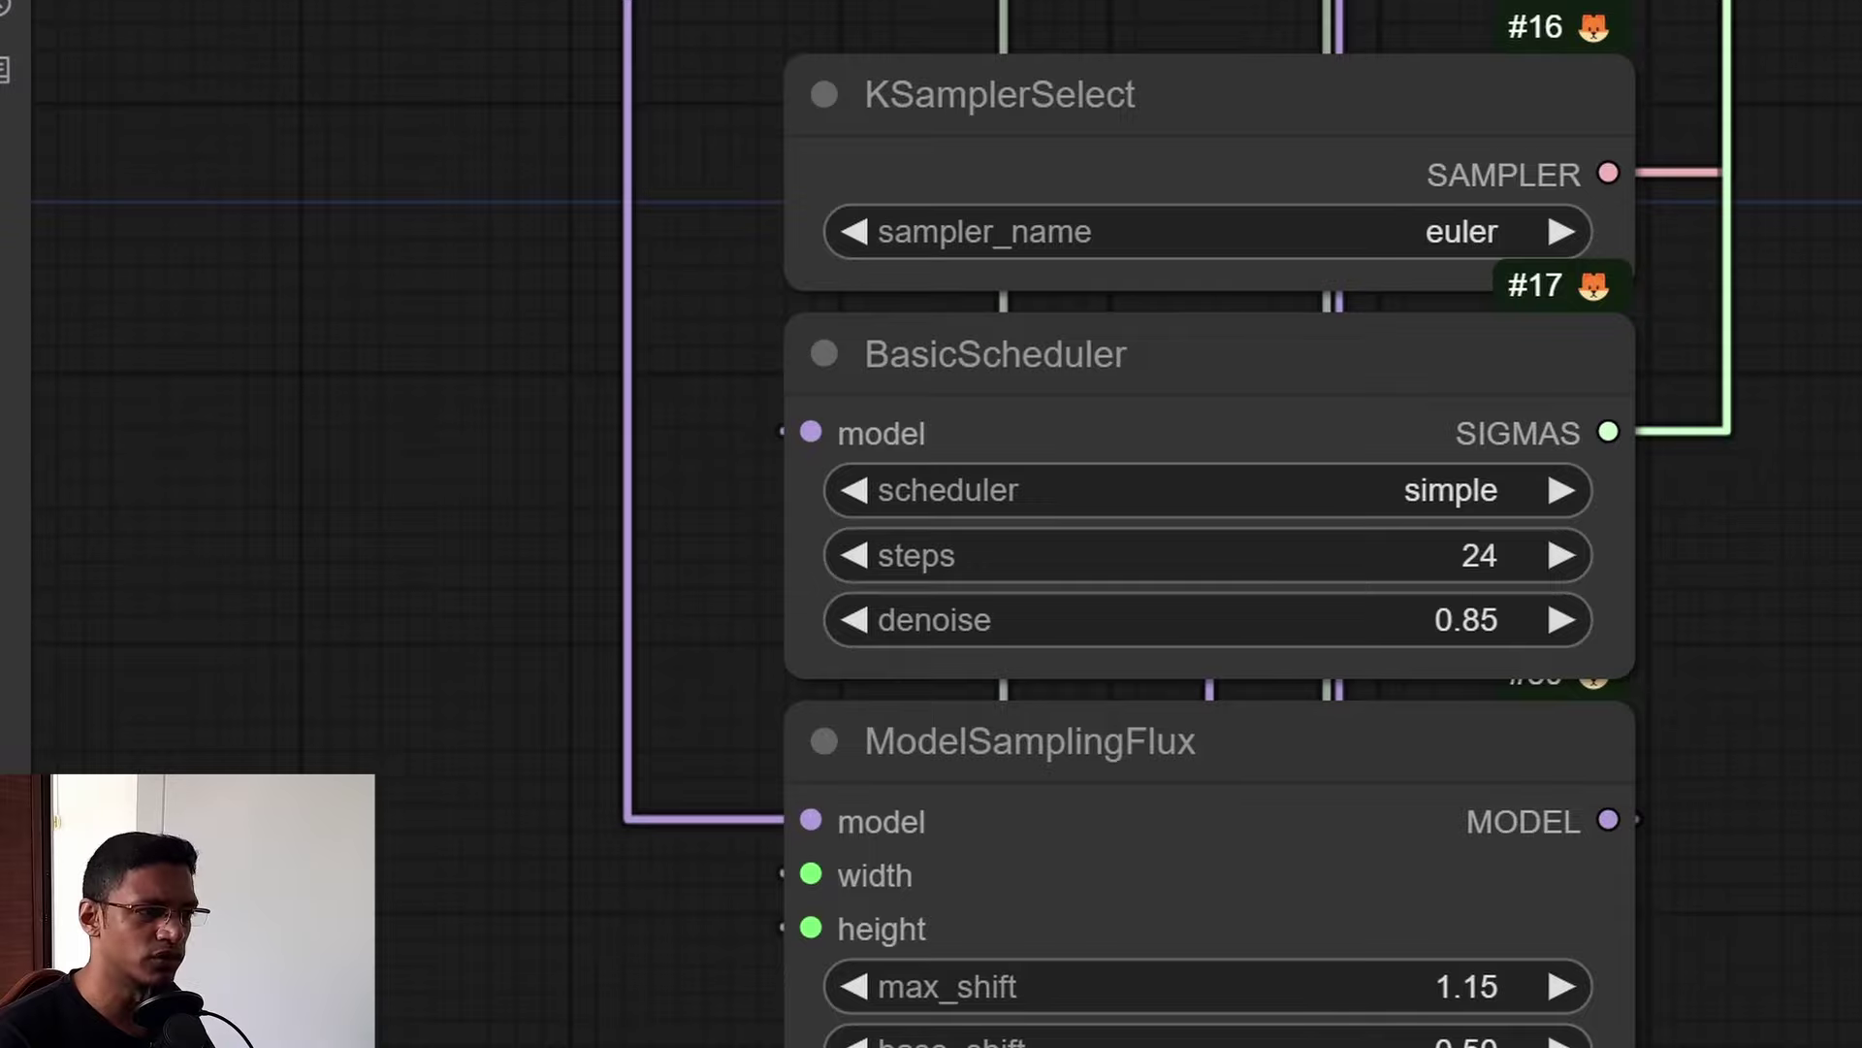
scroll(1799, 716, "down", 5)
scroll(1067, 582, "up", 8)
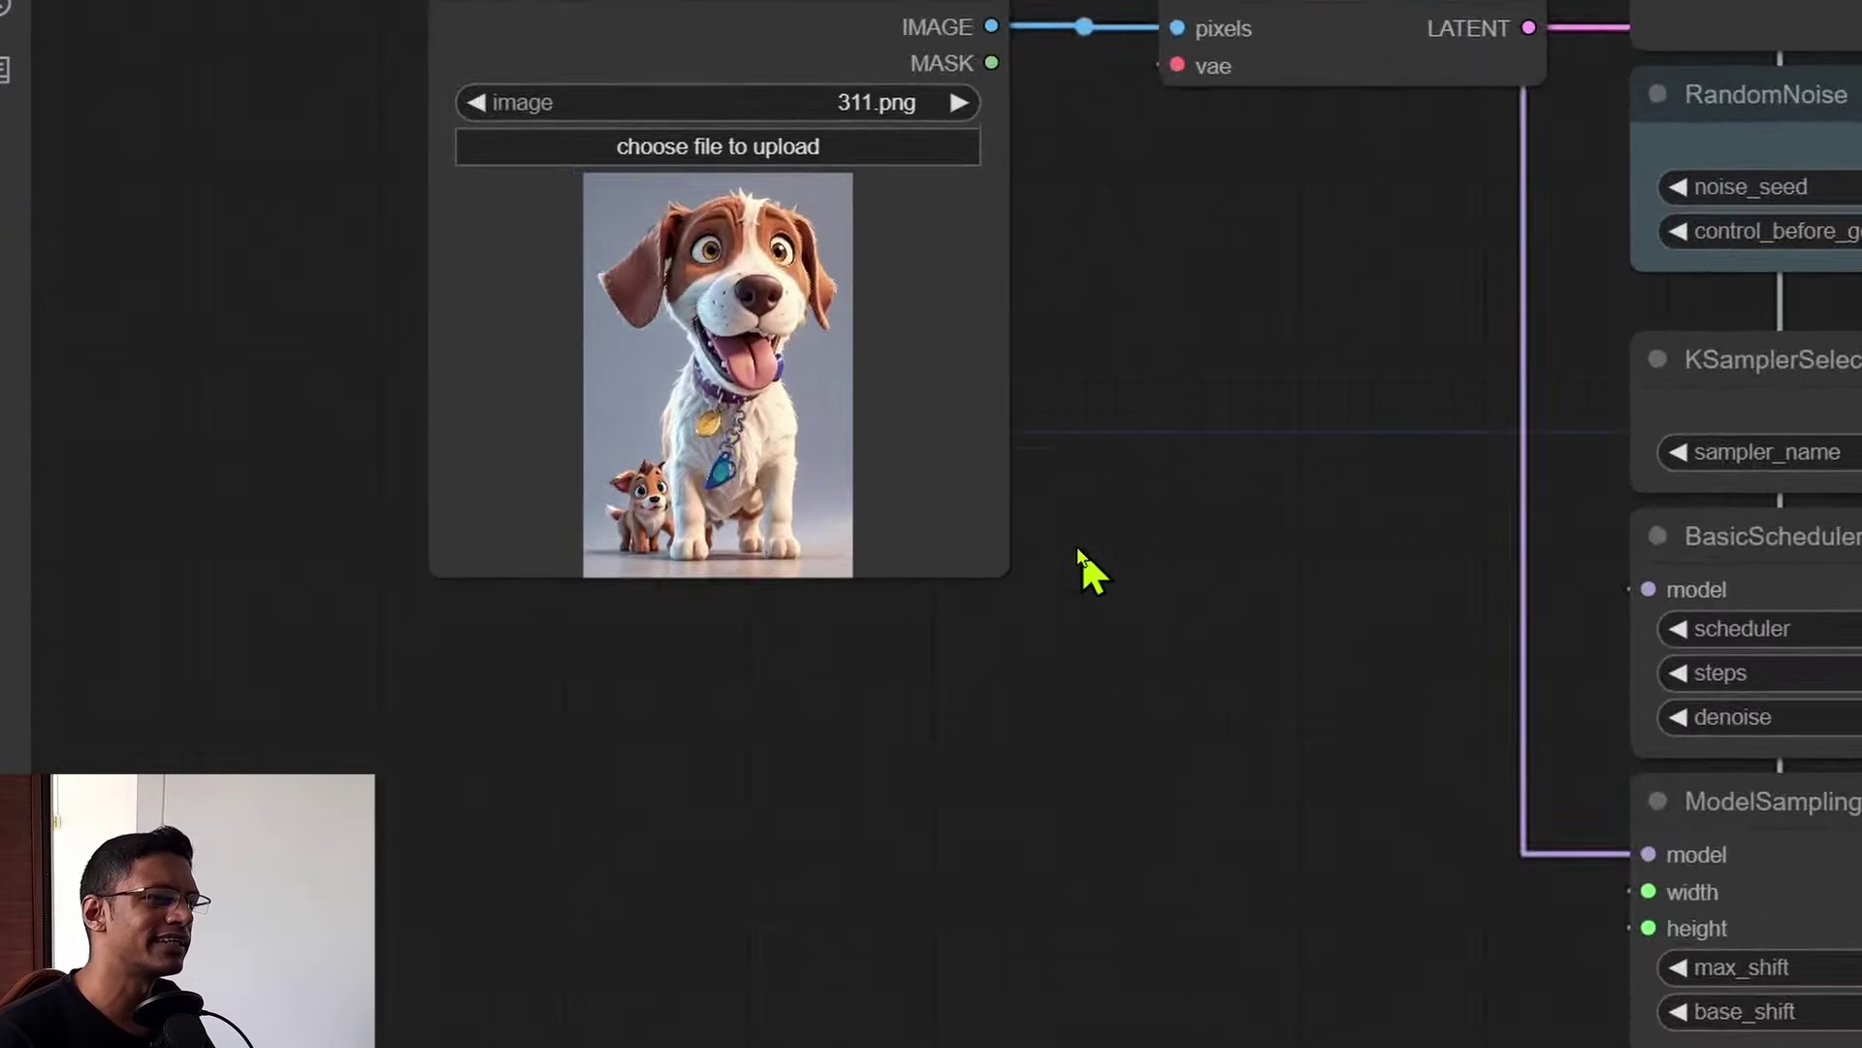
scroll(1067, 766, "down", 5)
scroll(1392, 495, "up", 5)
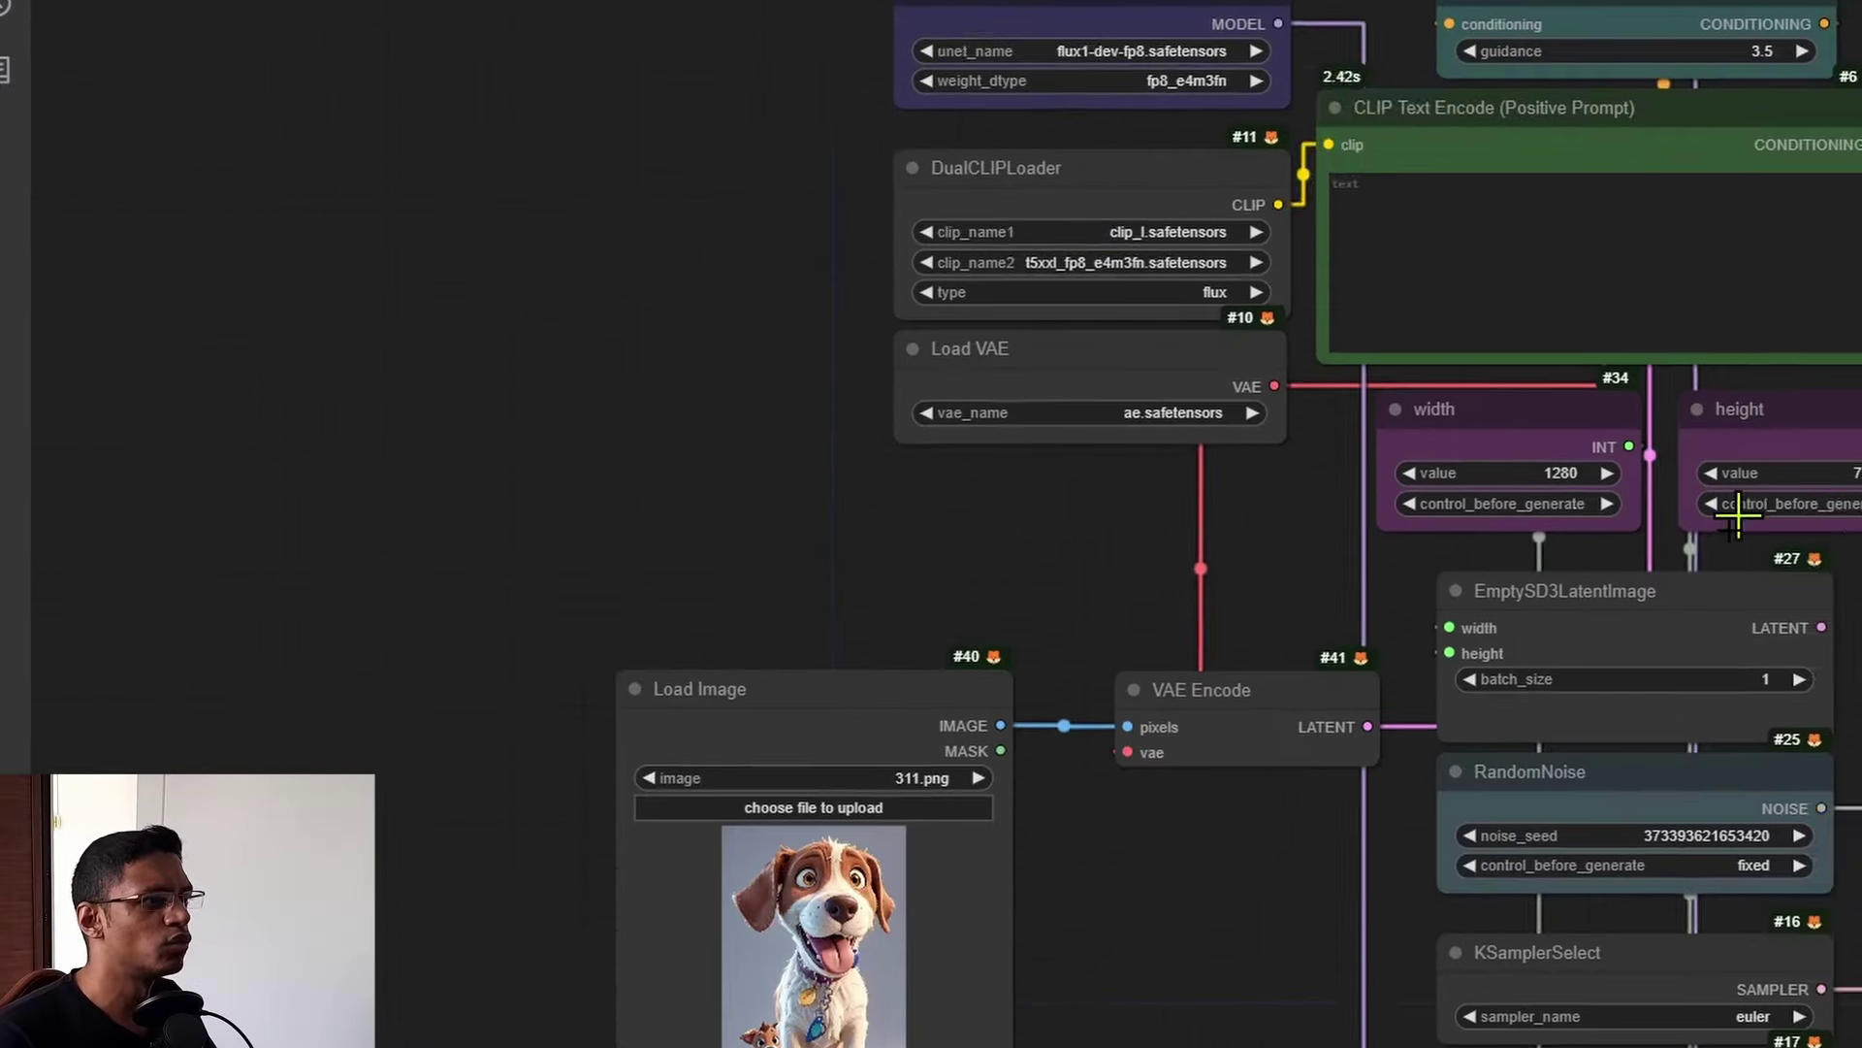
scroll(1251, 356, "up", 6)
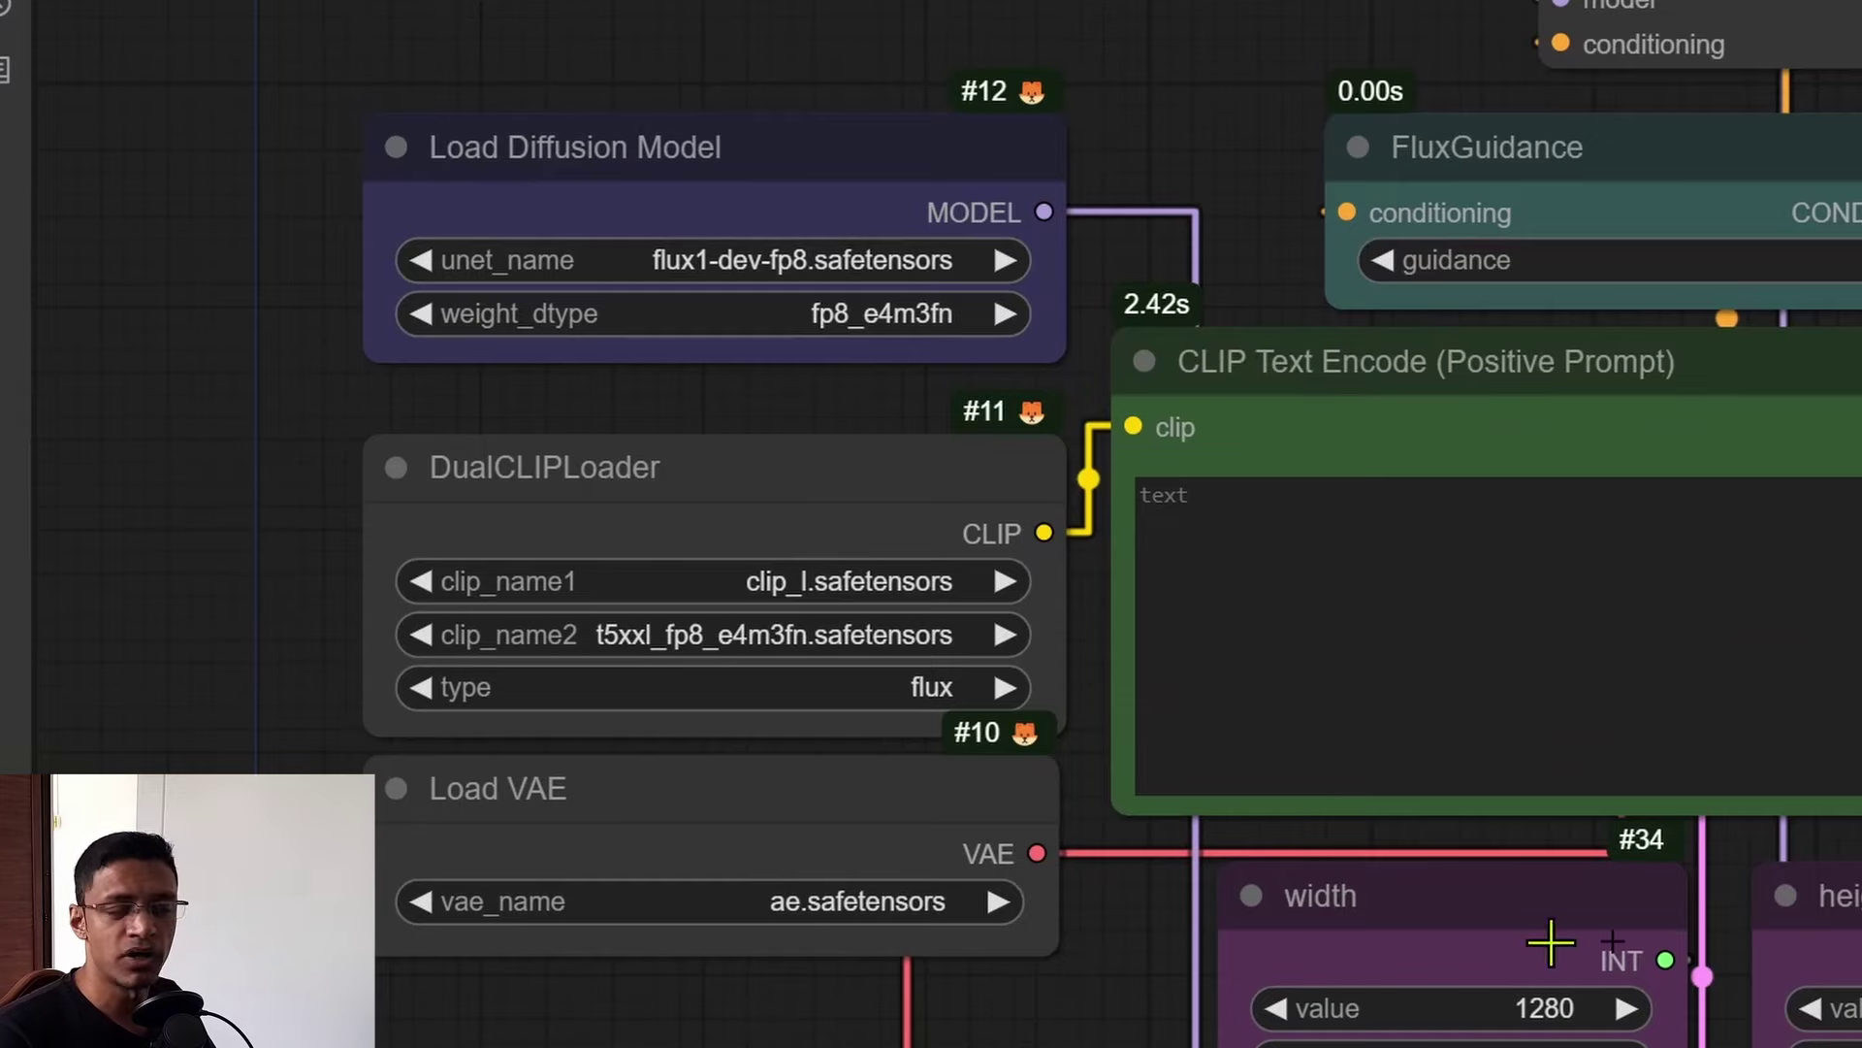
scroll(1848, 888, "down", 3)
scroll(1799, 708, "down", 3)
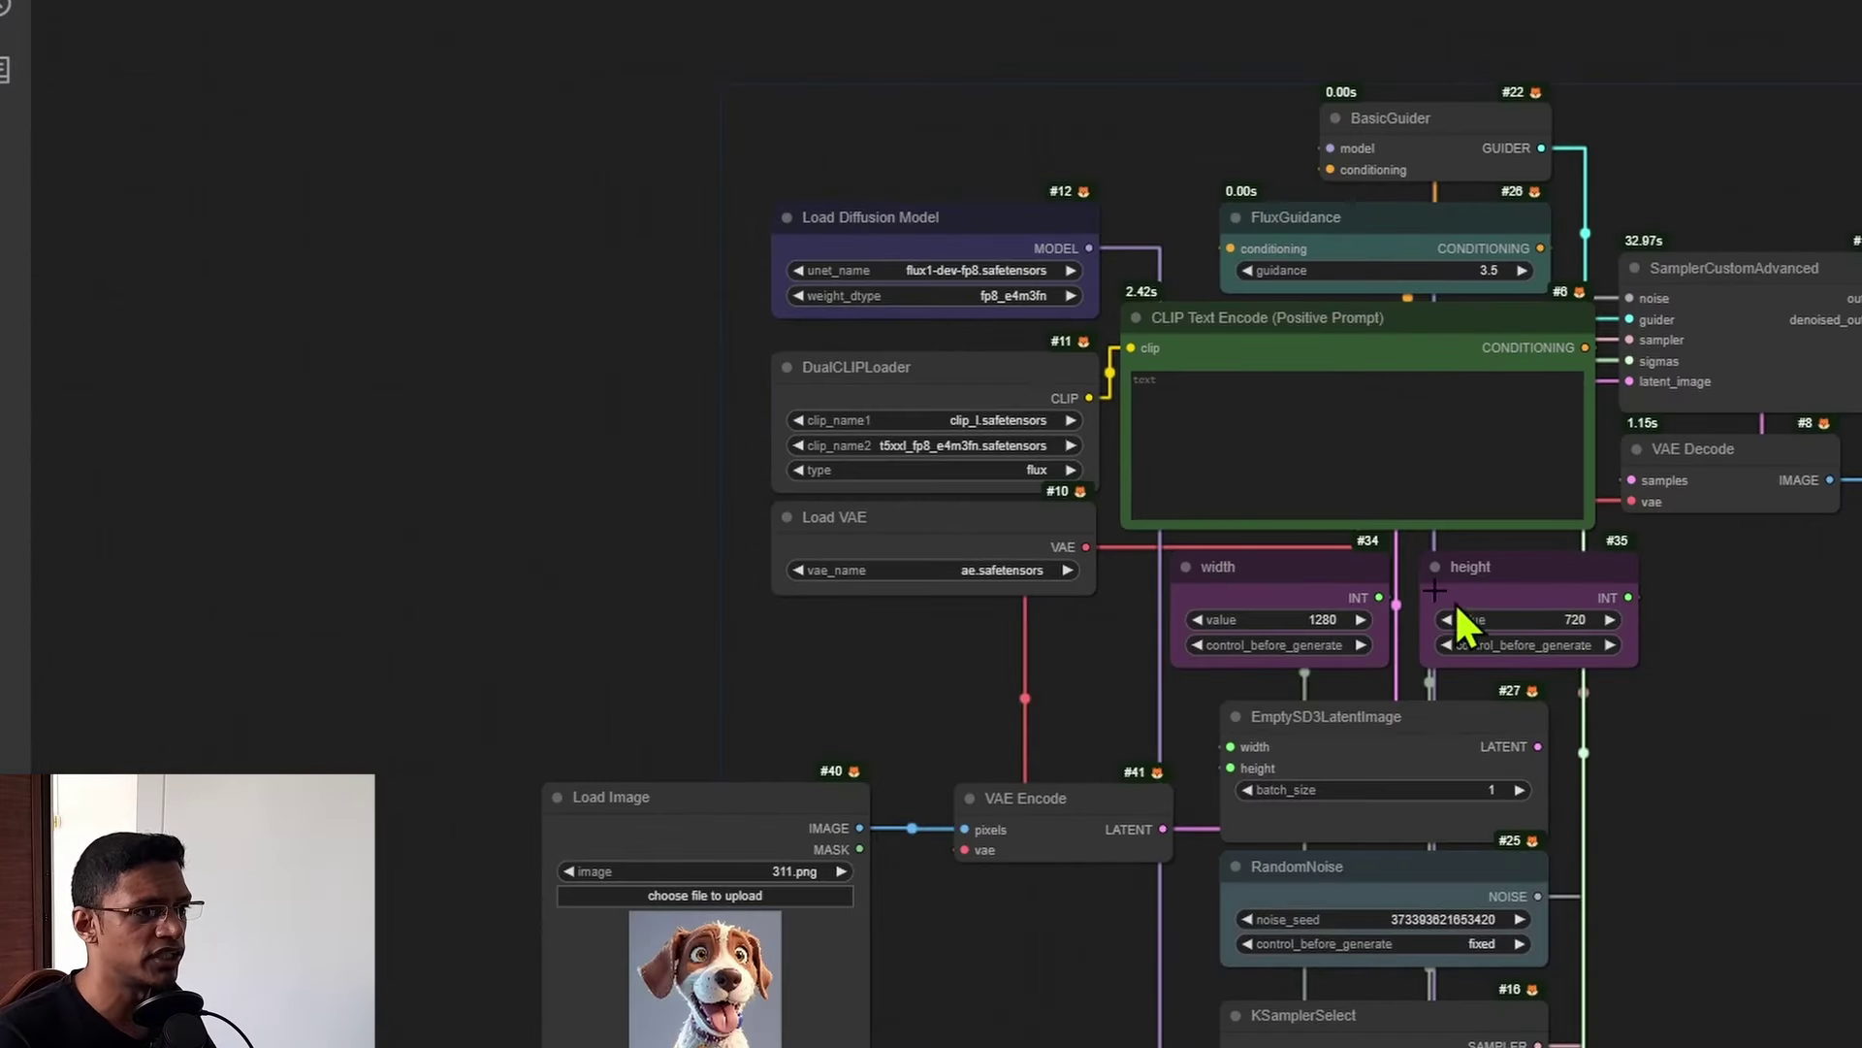
scroll(1084, 587, "up", 3)
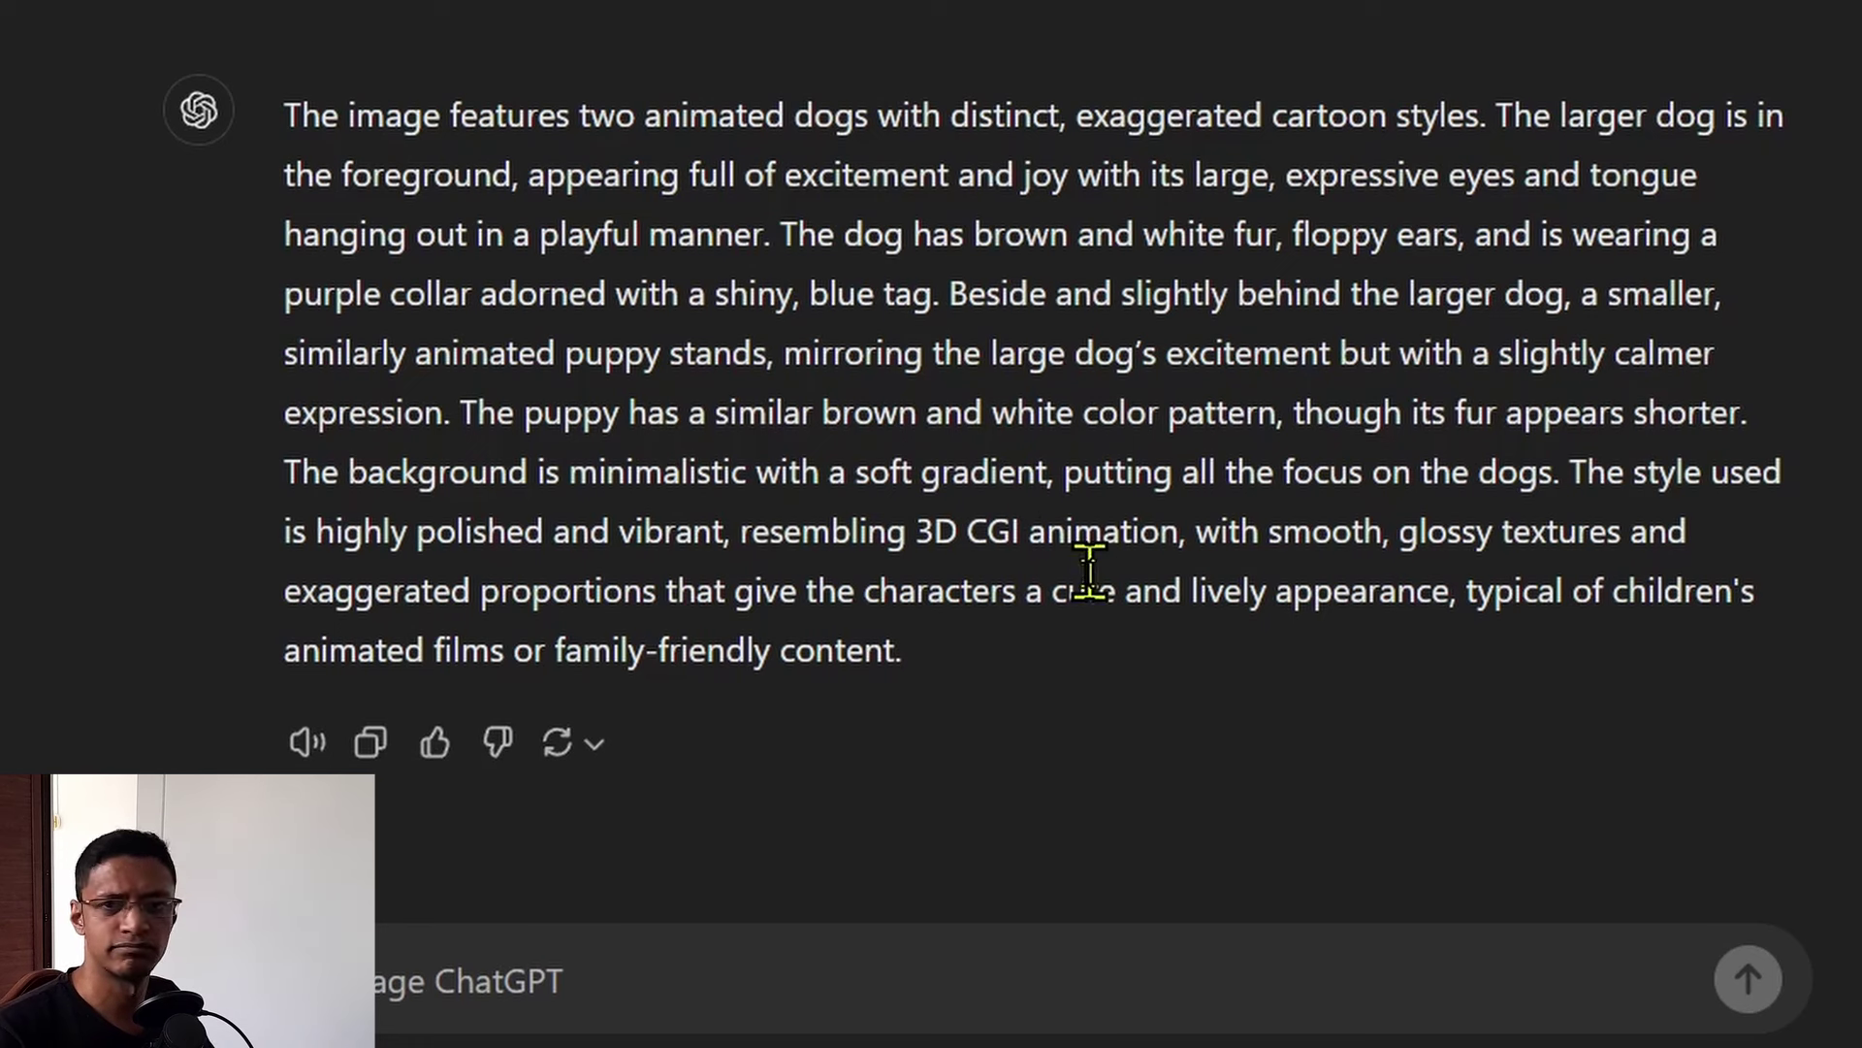
Copy ChatGPT's description of the two animated dogs and paste it into the CLIP Text Encode (Positive Prompt) node in ComfyUI
left_click_drag(948, 665, 254, 136)
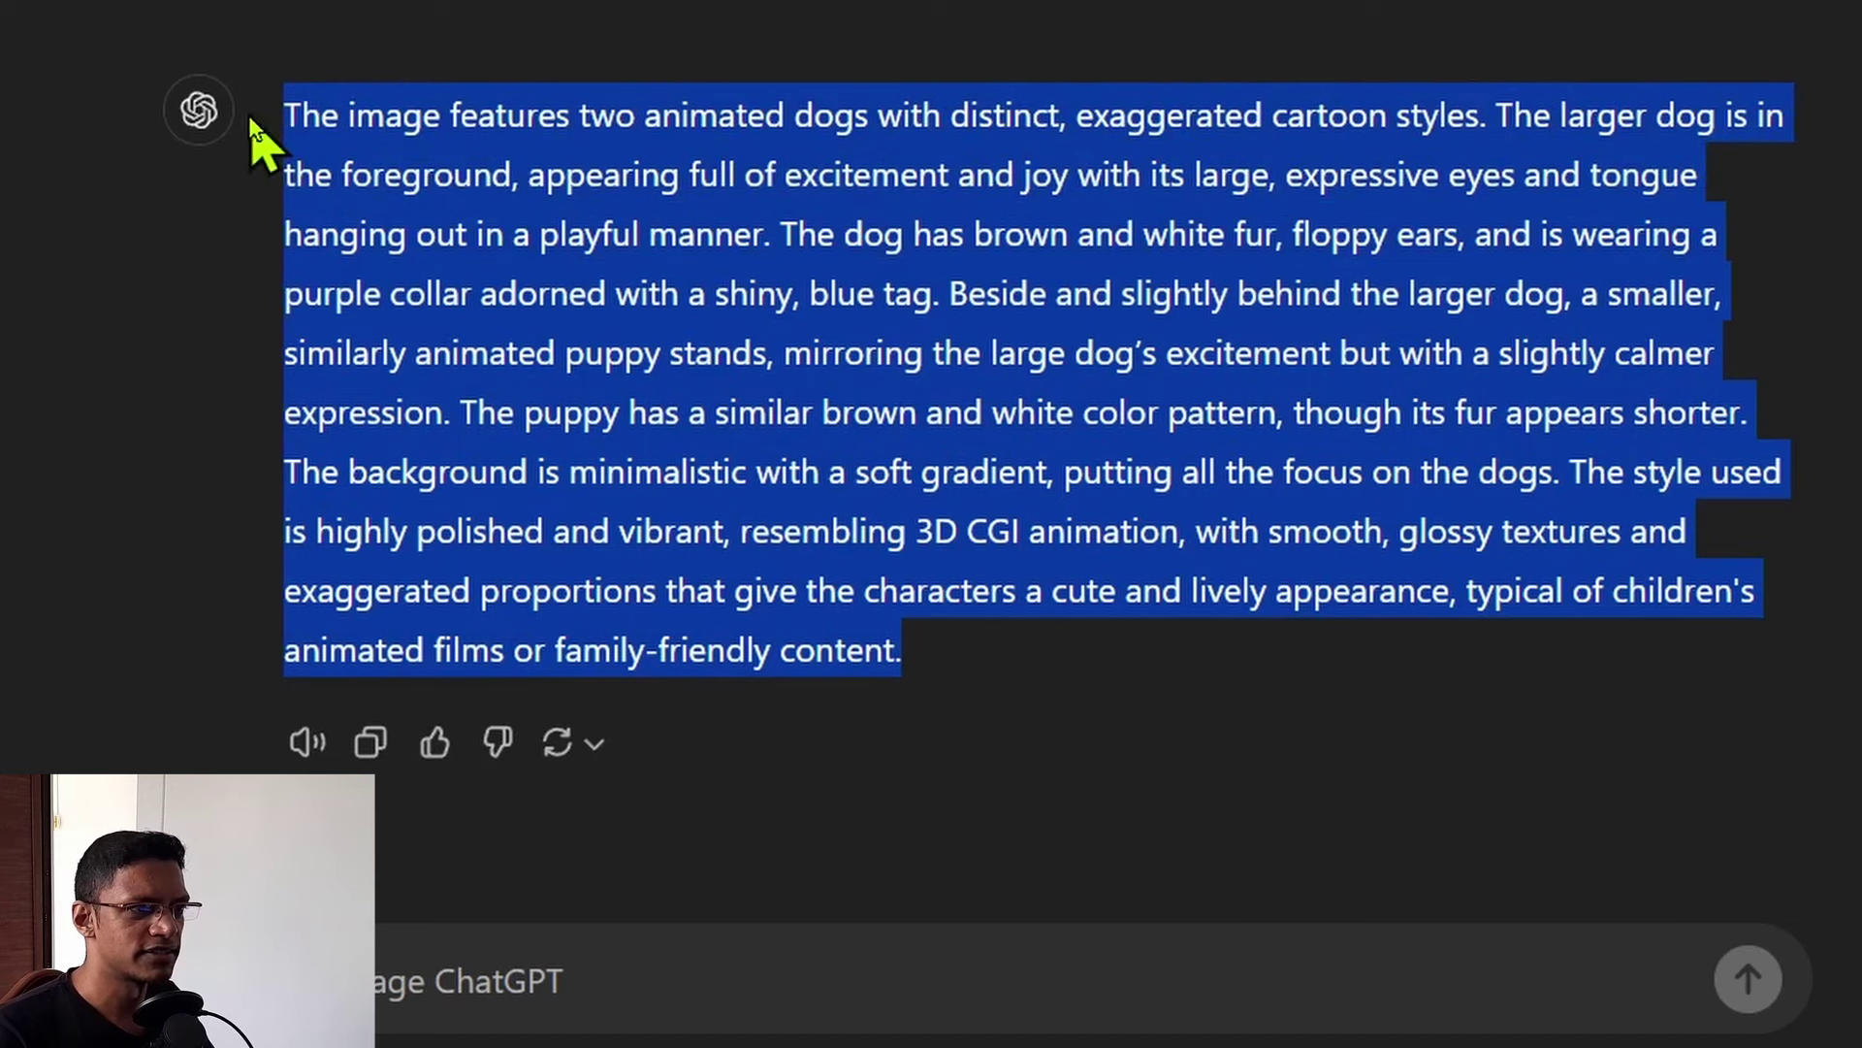
left_click(374, 744)
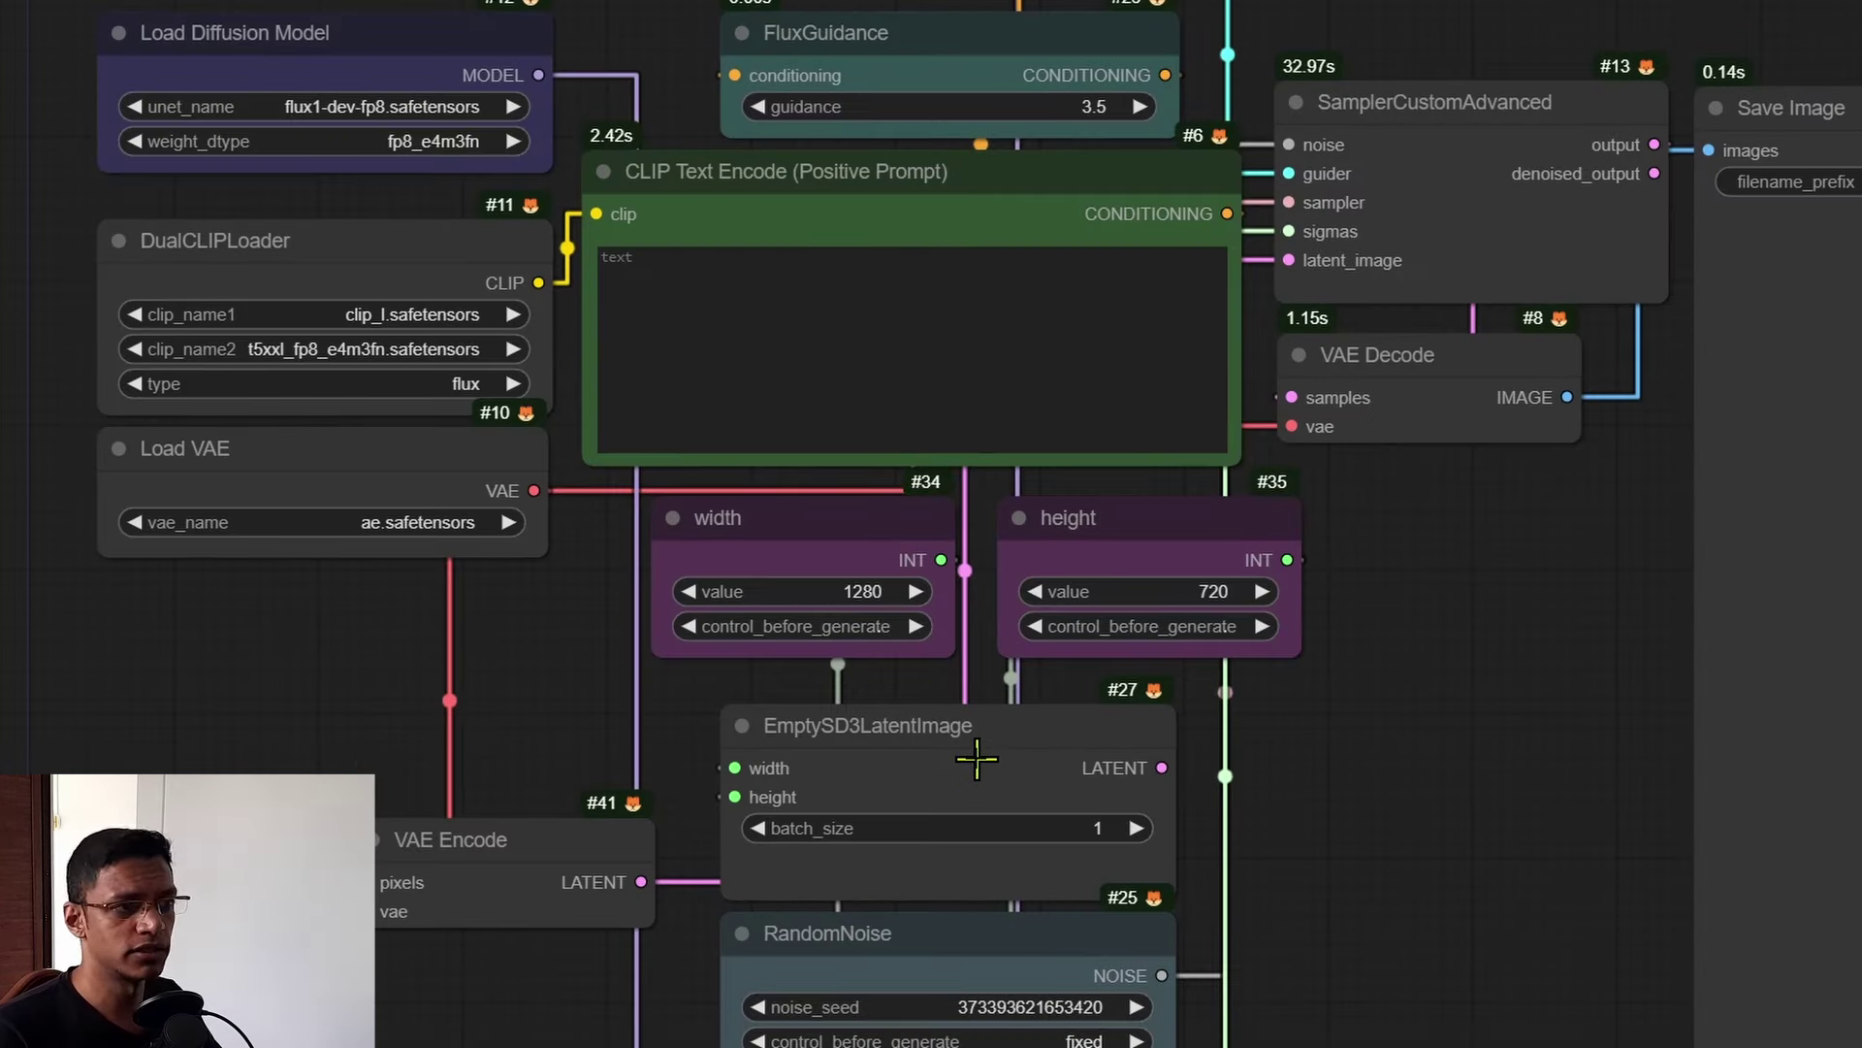
left_click(801, 324)
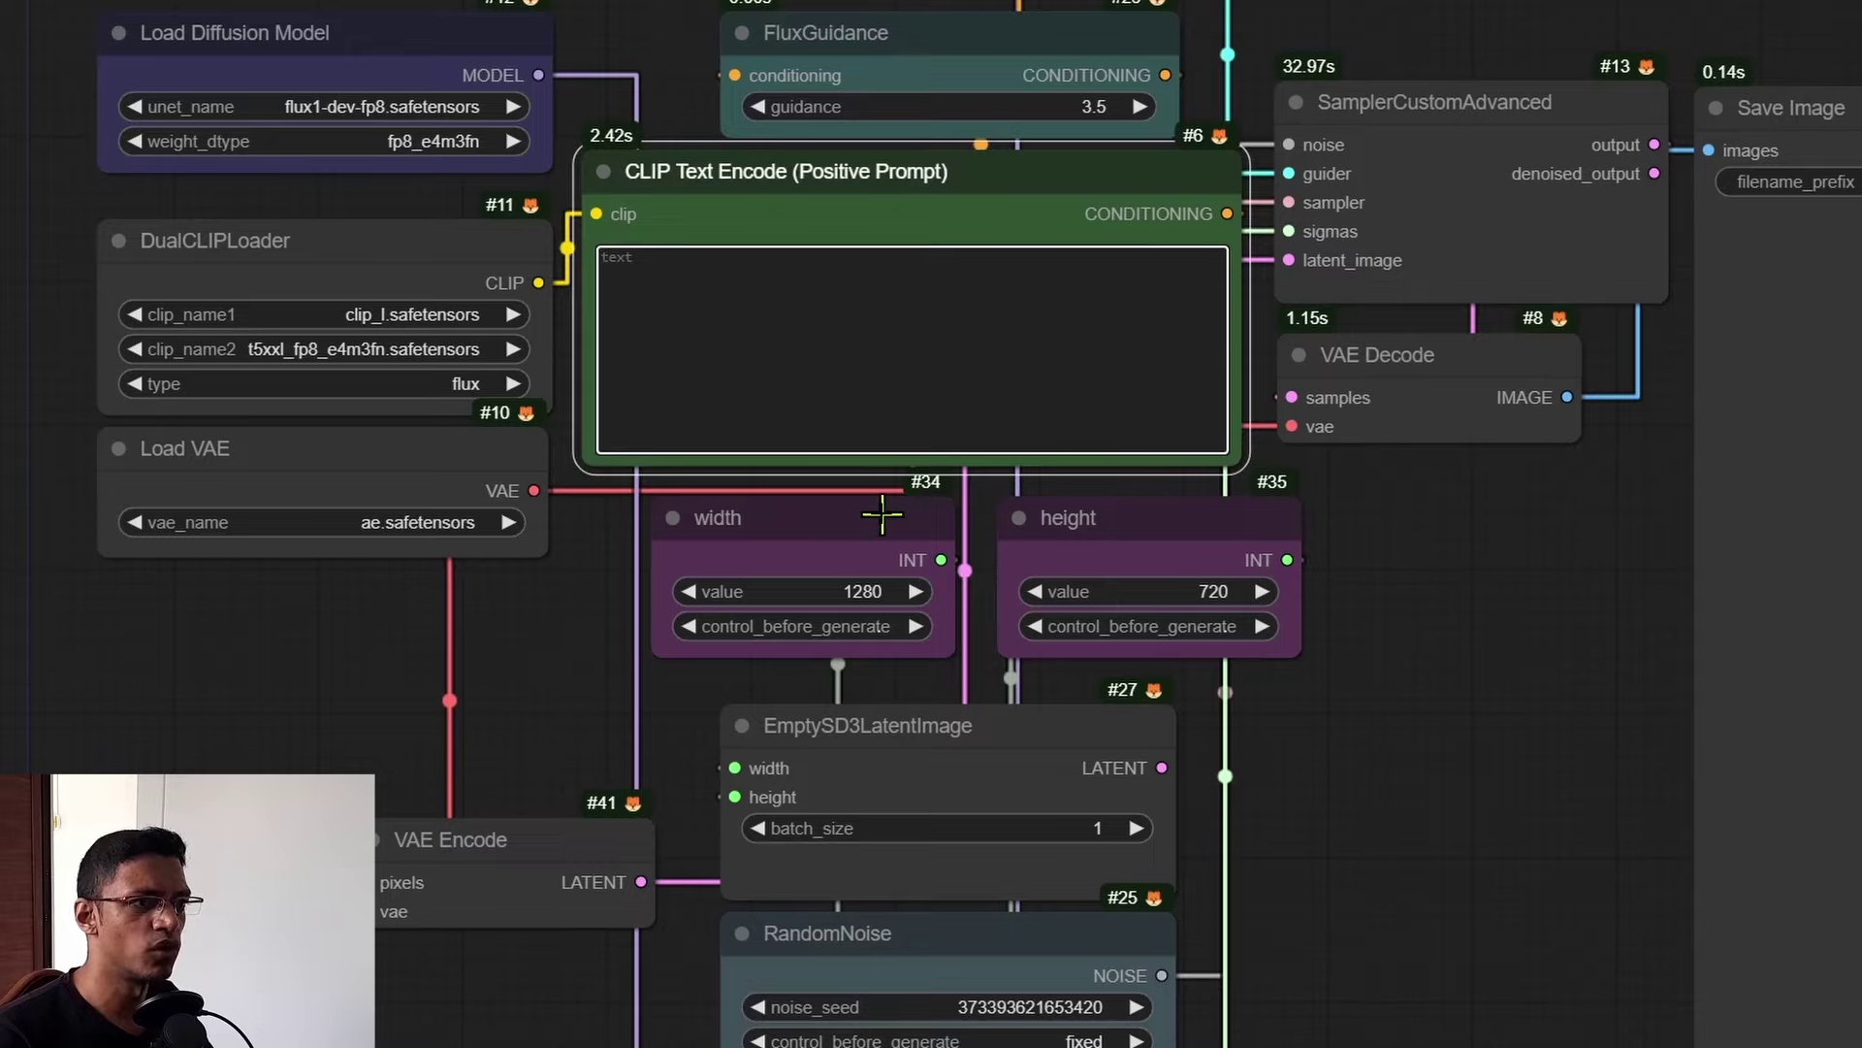
key("ctrl+v")
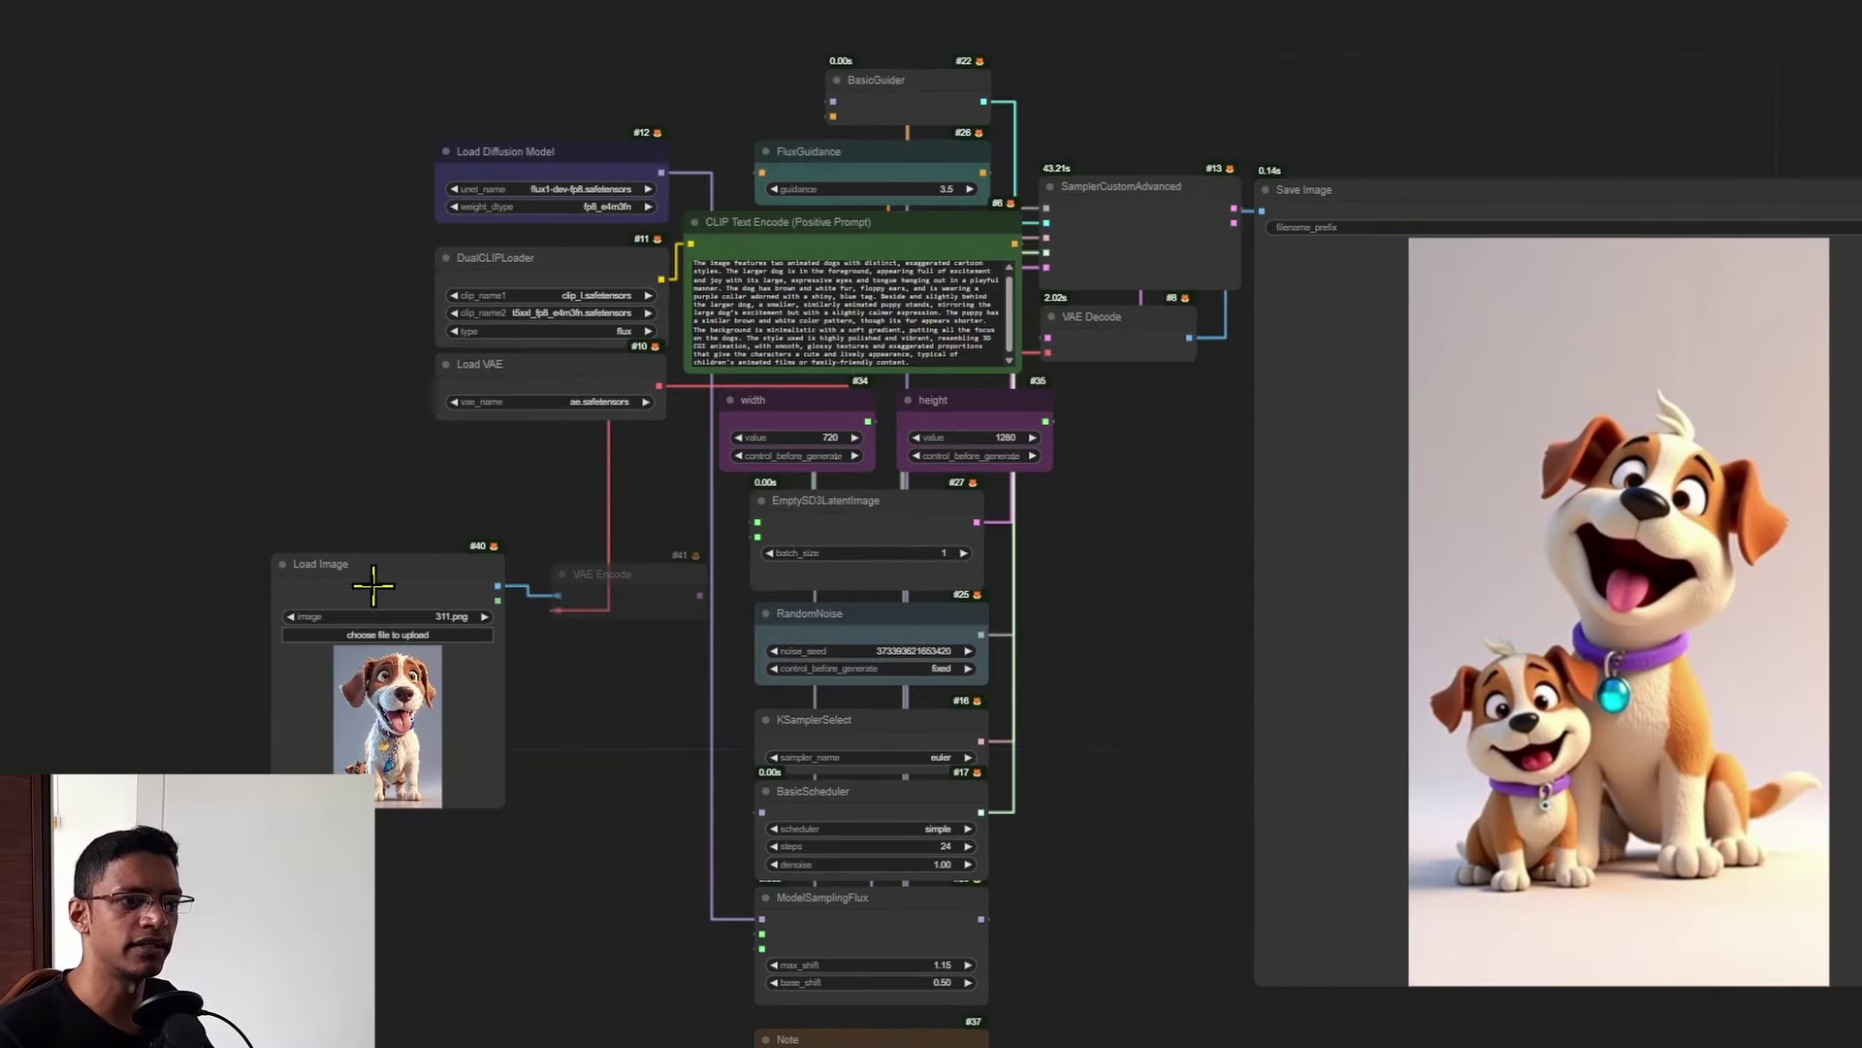
Move the Load Image node farther up and away from the bypassed VAE Encode node
left_click_drag(395, 577, 204, 435)
scroll(205, 435, "up", 7)
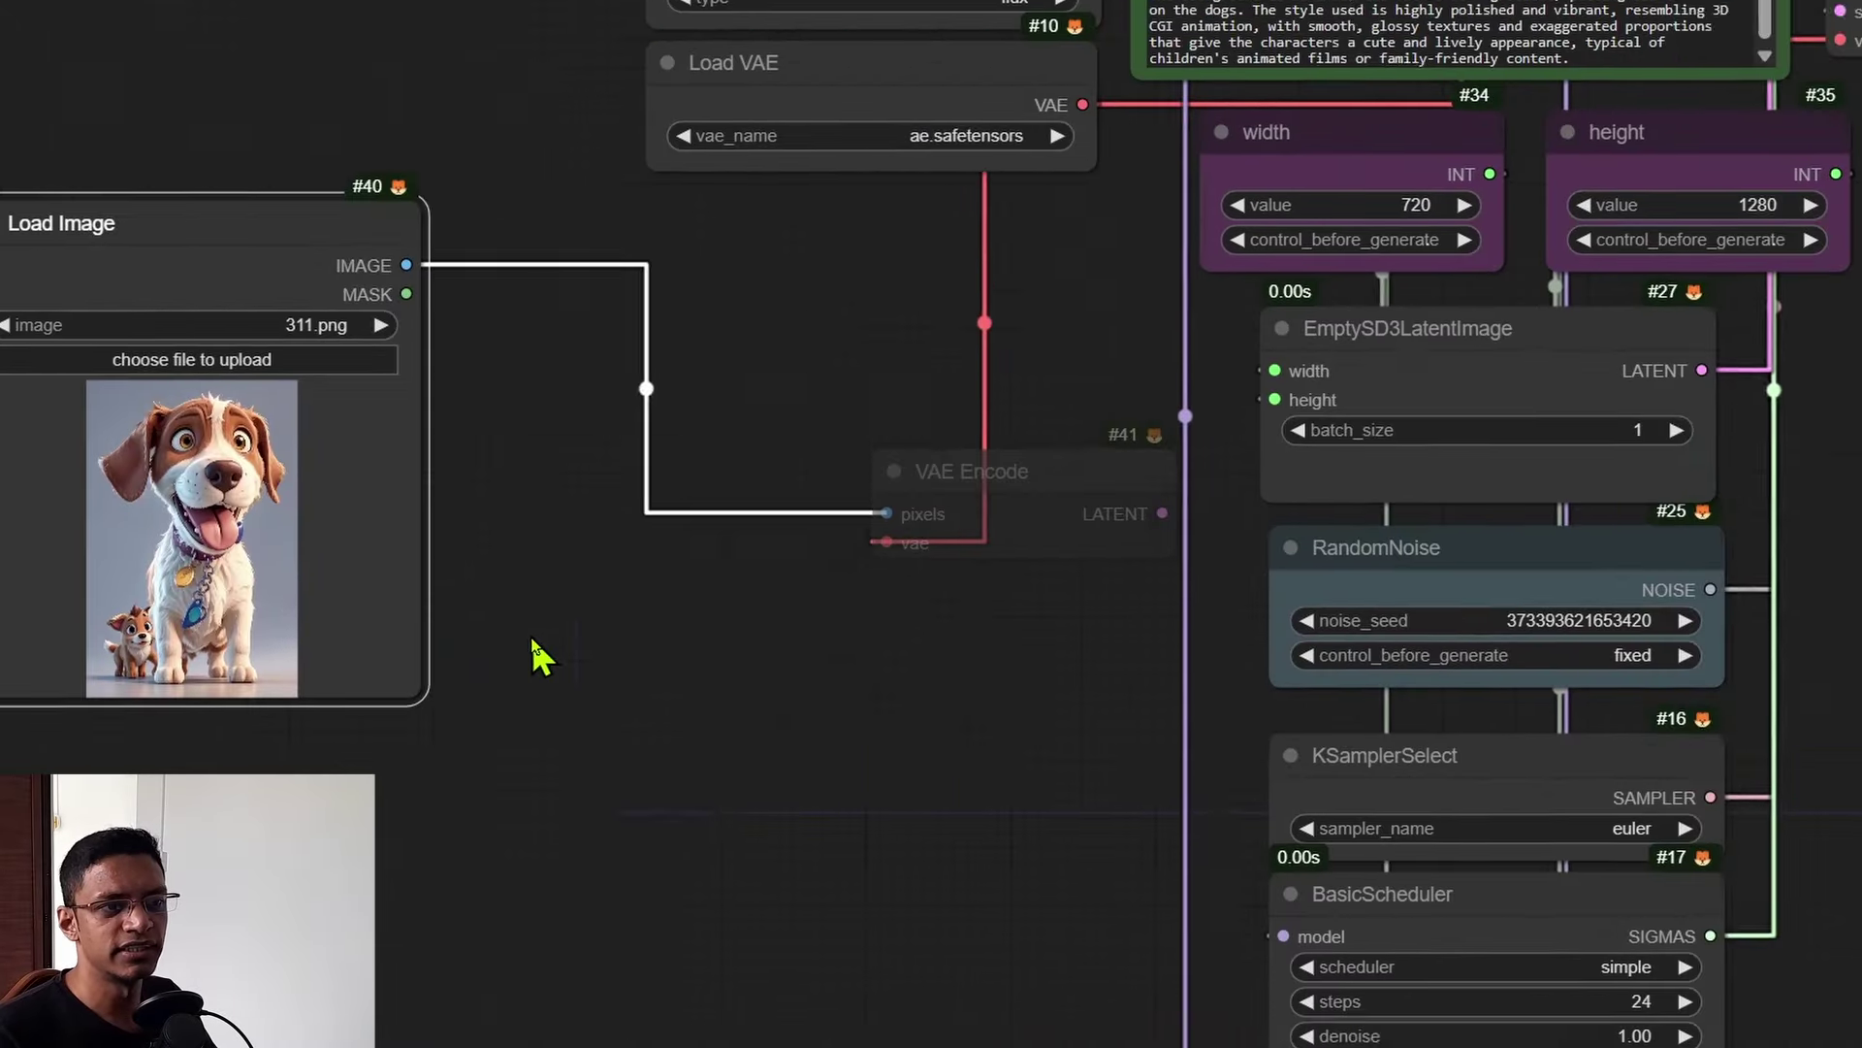
left_click_drag(420, 293, 429, 285)
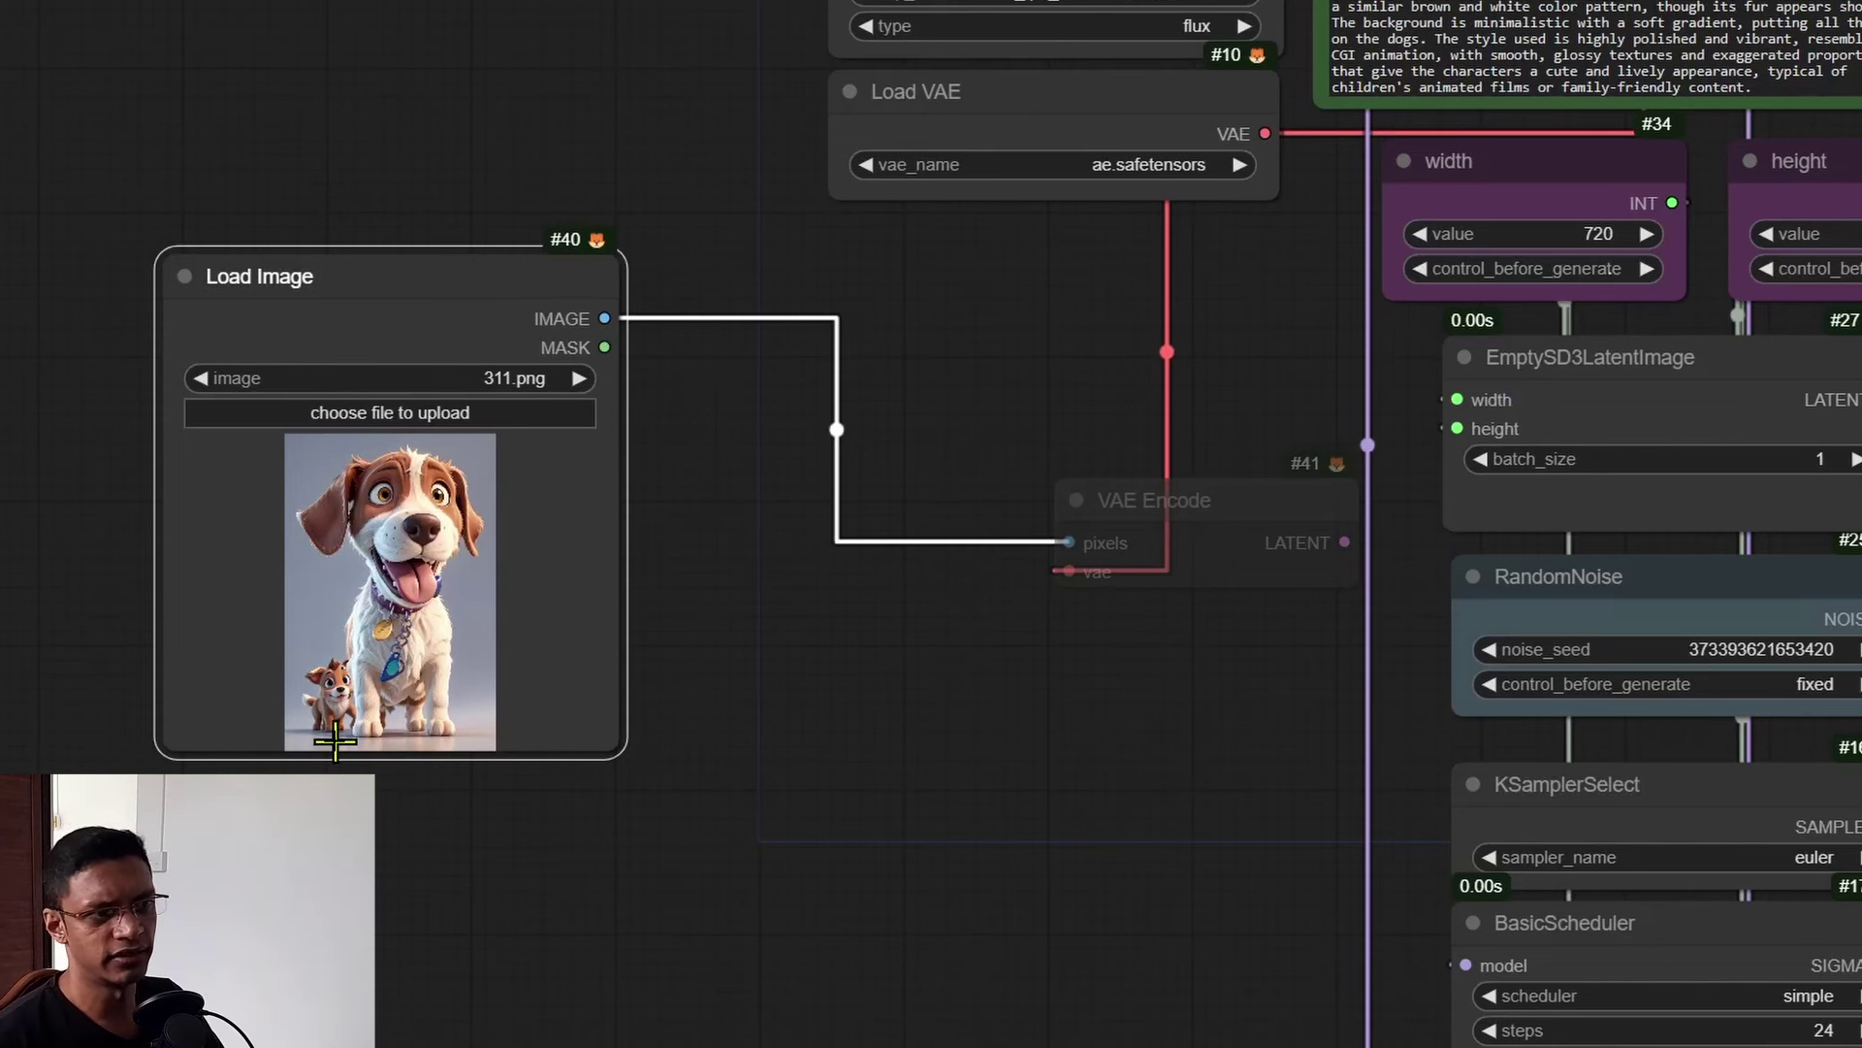
Open the ComfyUI Manager's custom nodes list and search it for "florence"
scroll(713, 791, "down", 2)
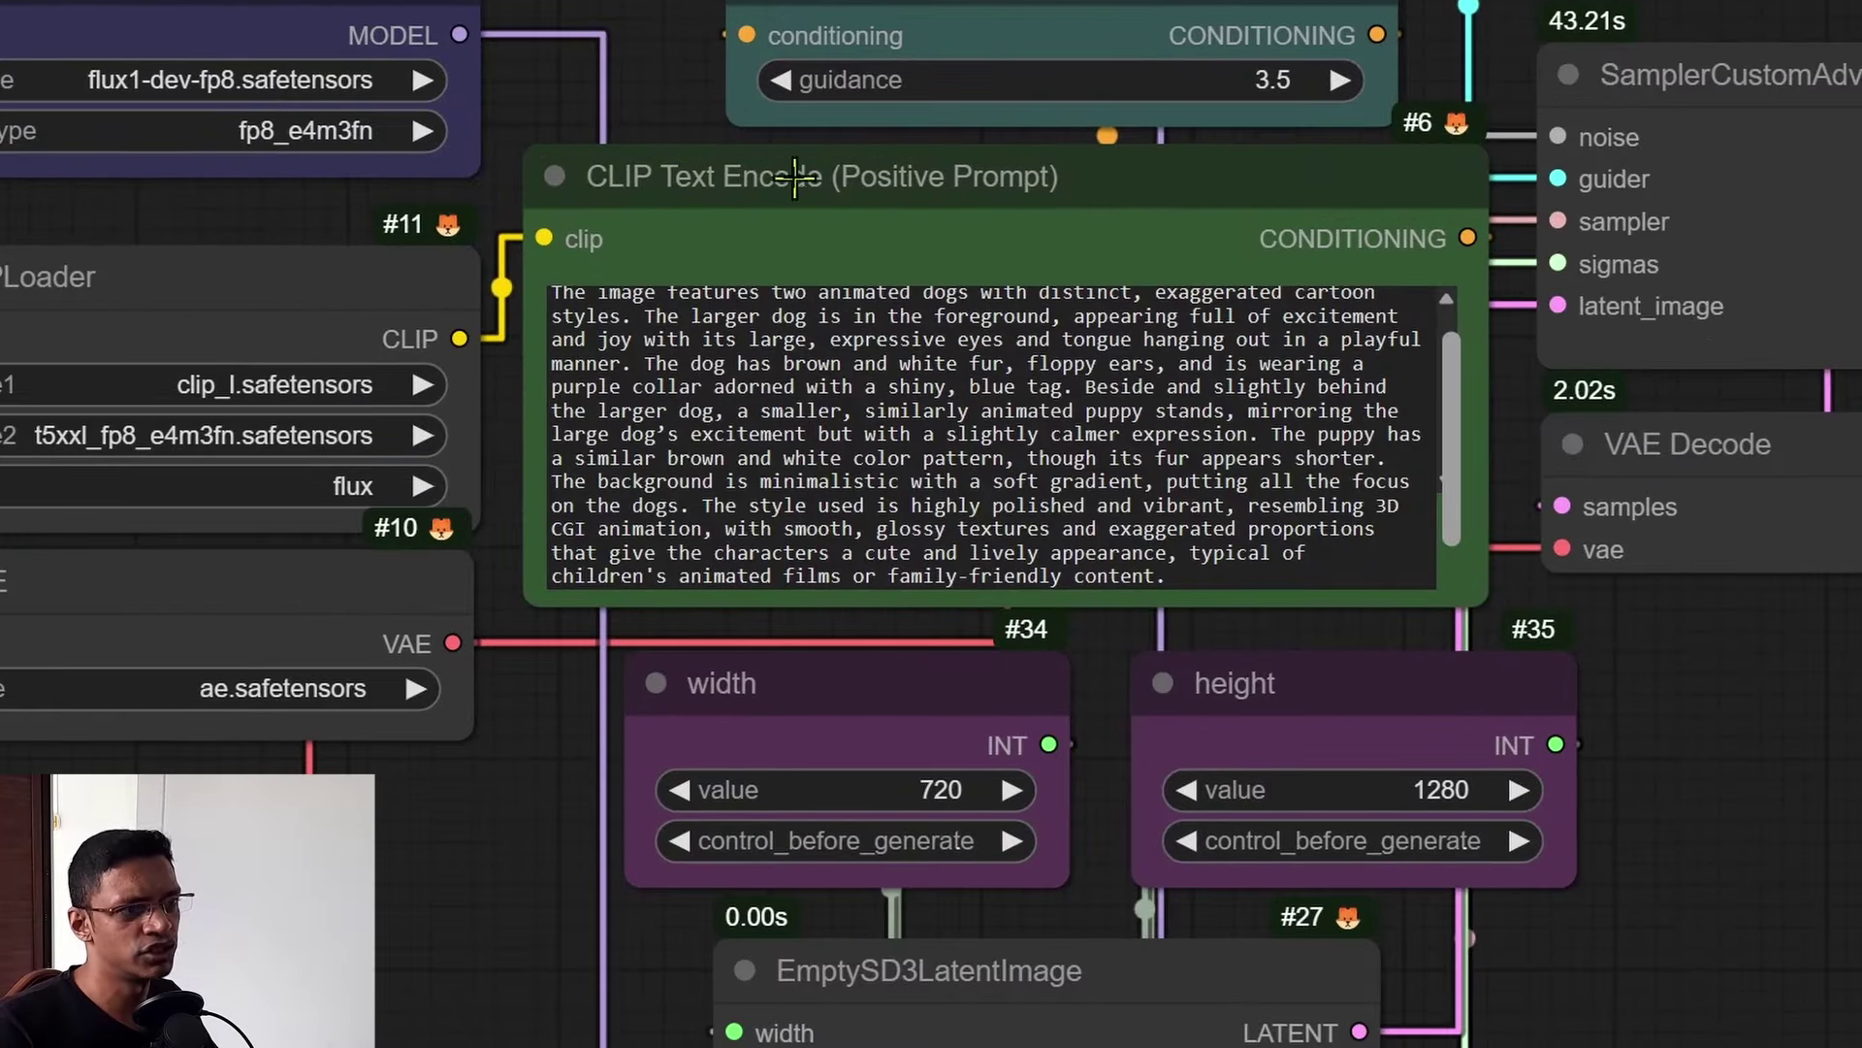
left_click(964, 348)
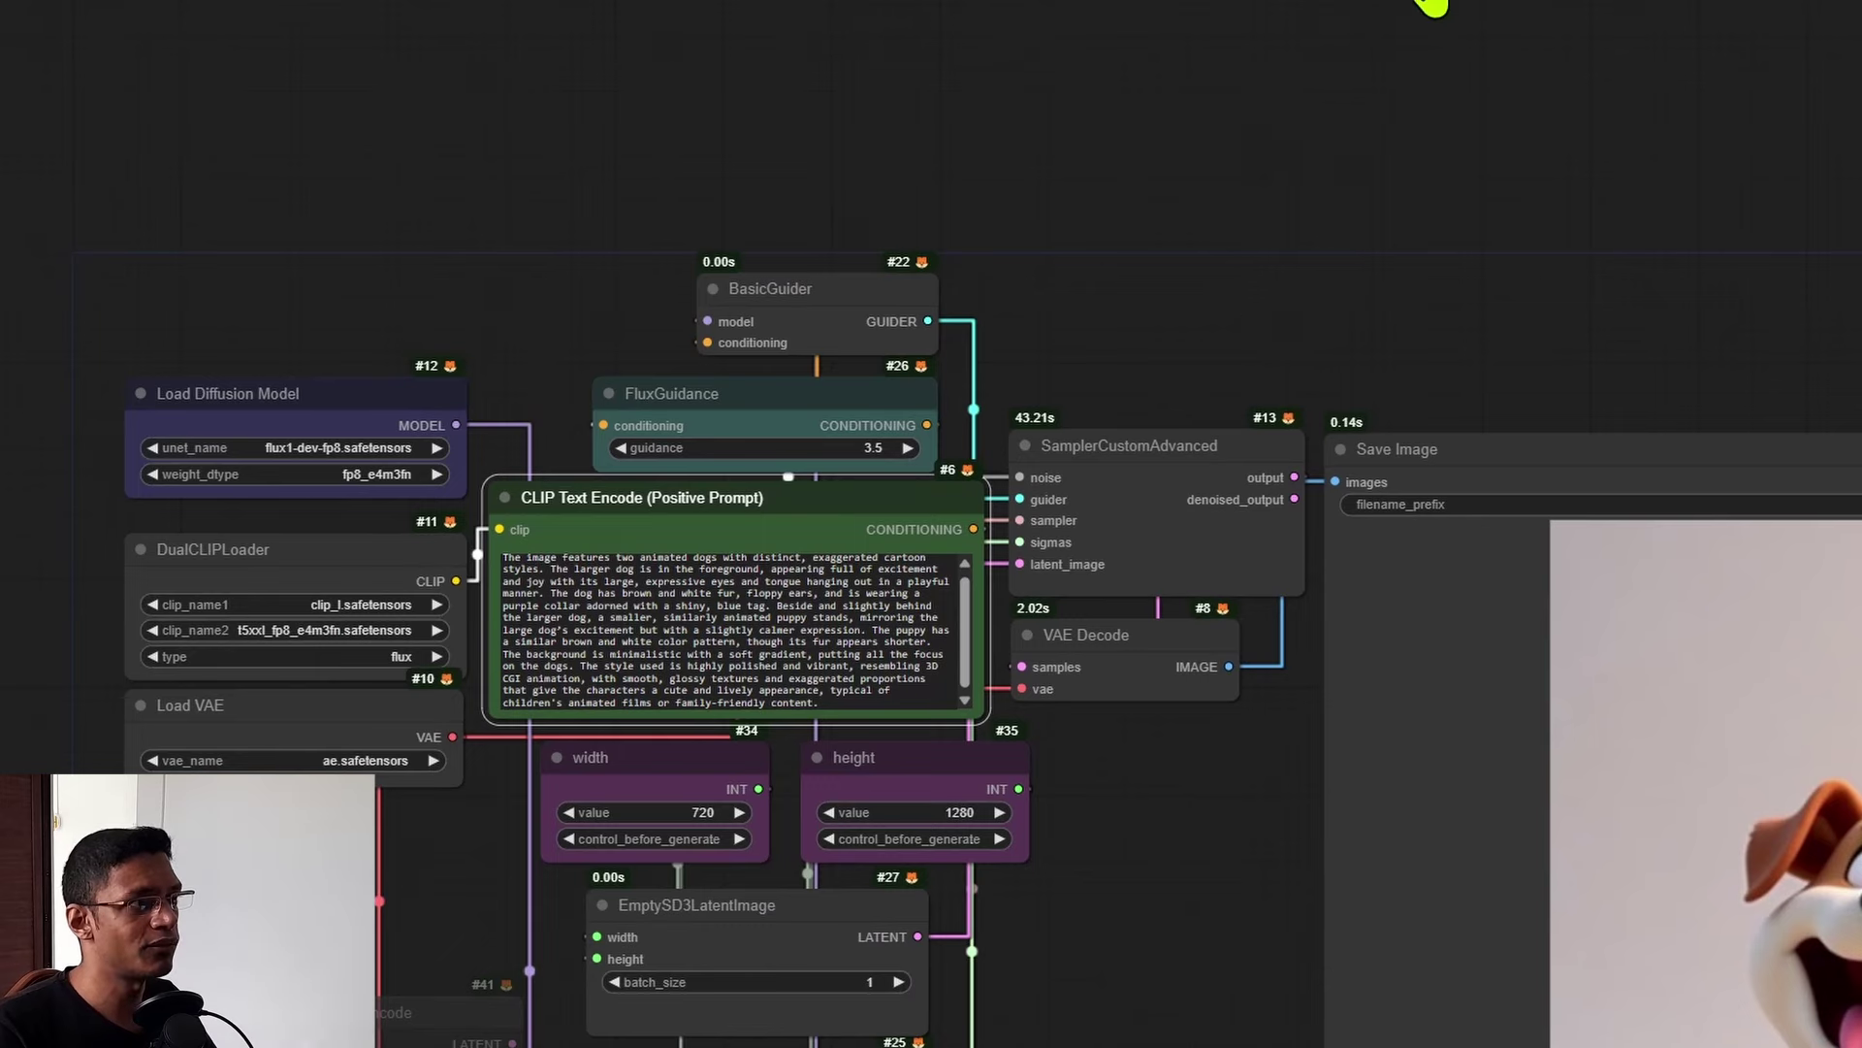
left_click(1434, 5)
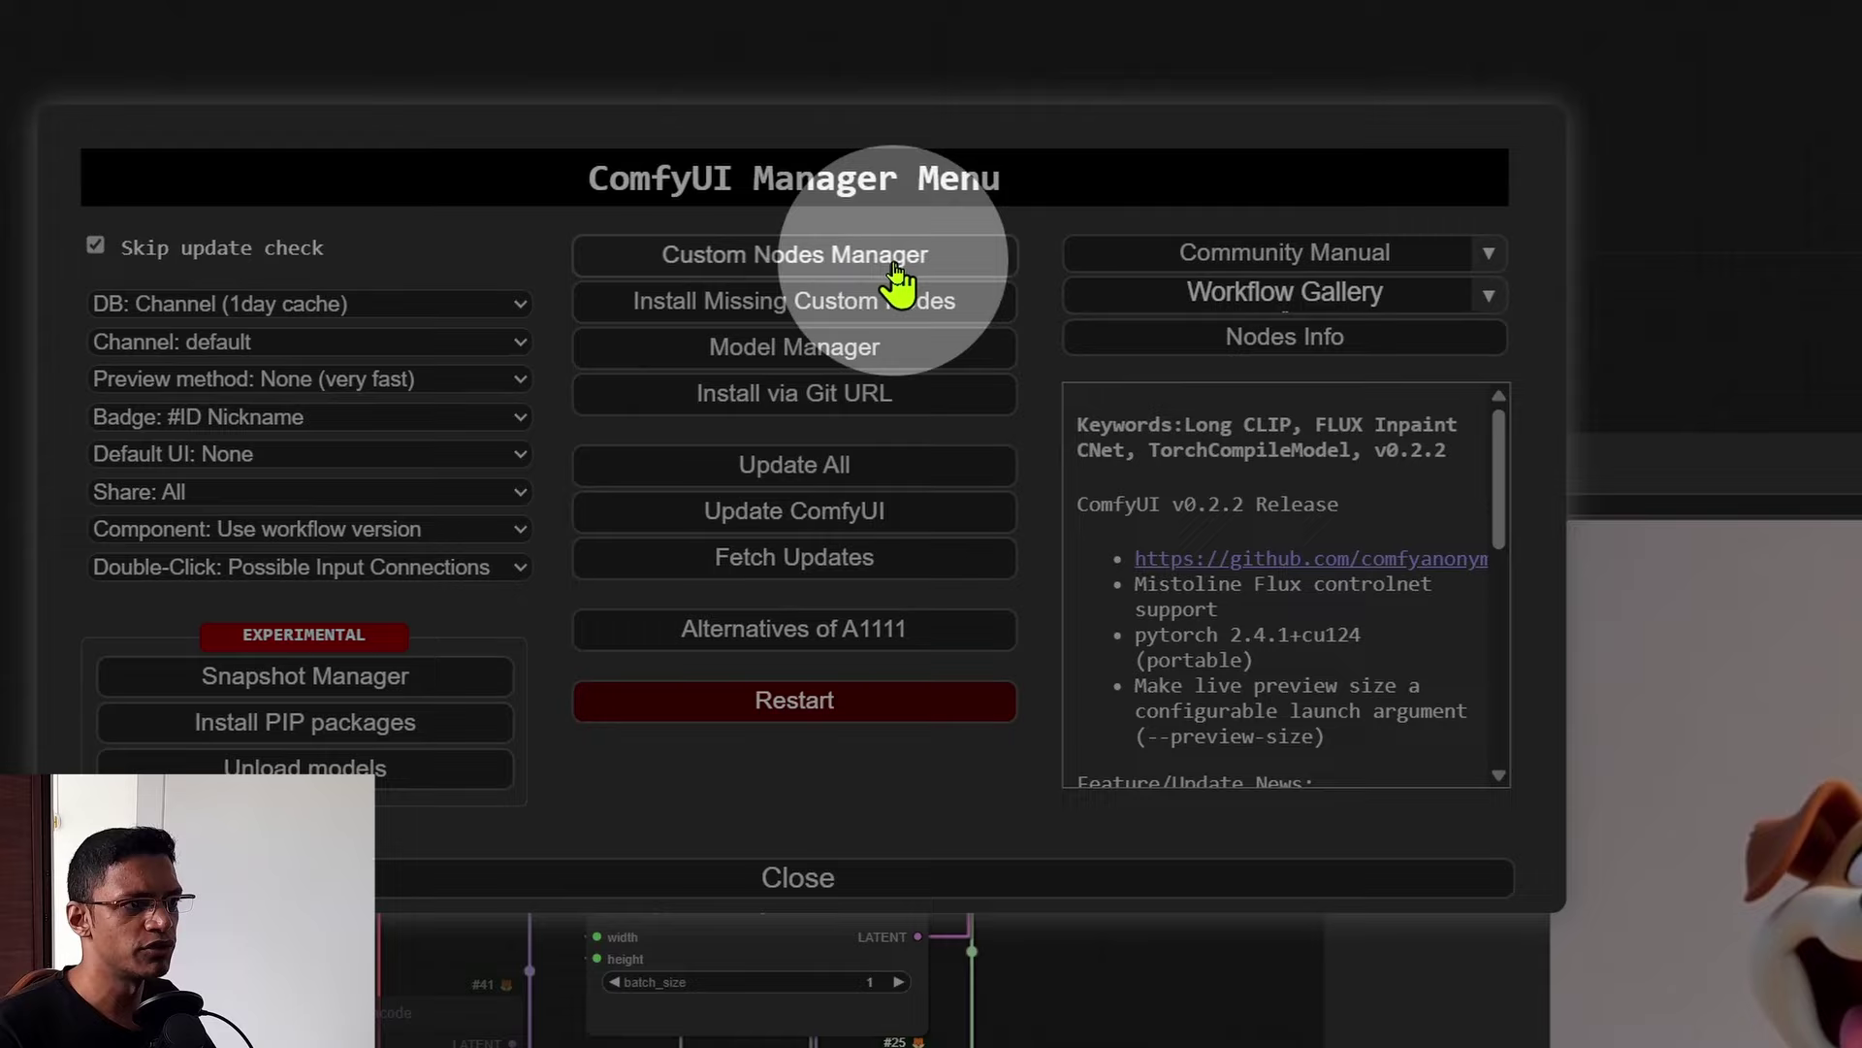
left_click(853, 260)
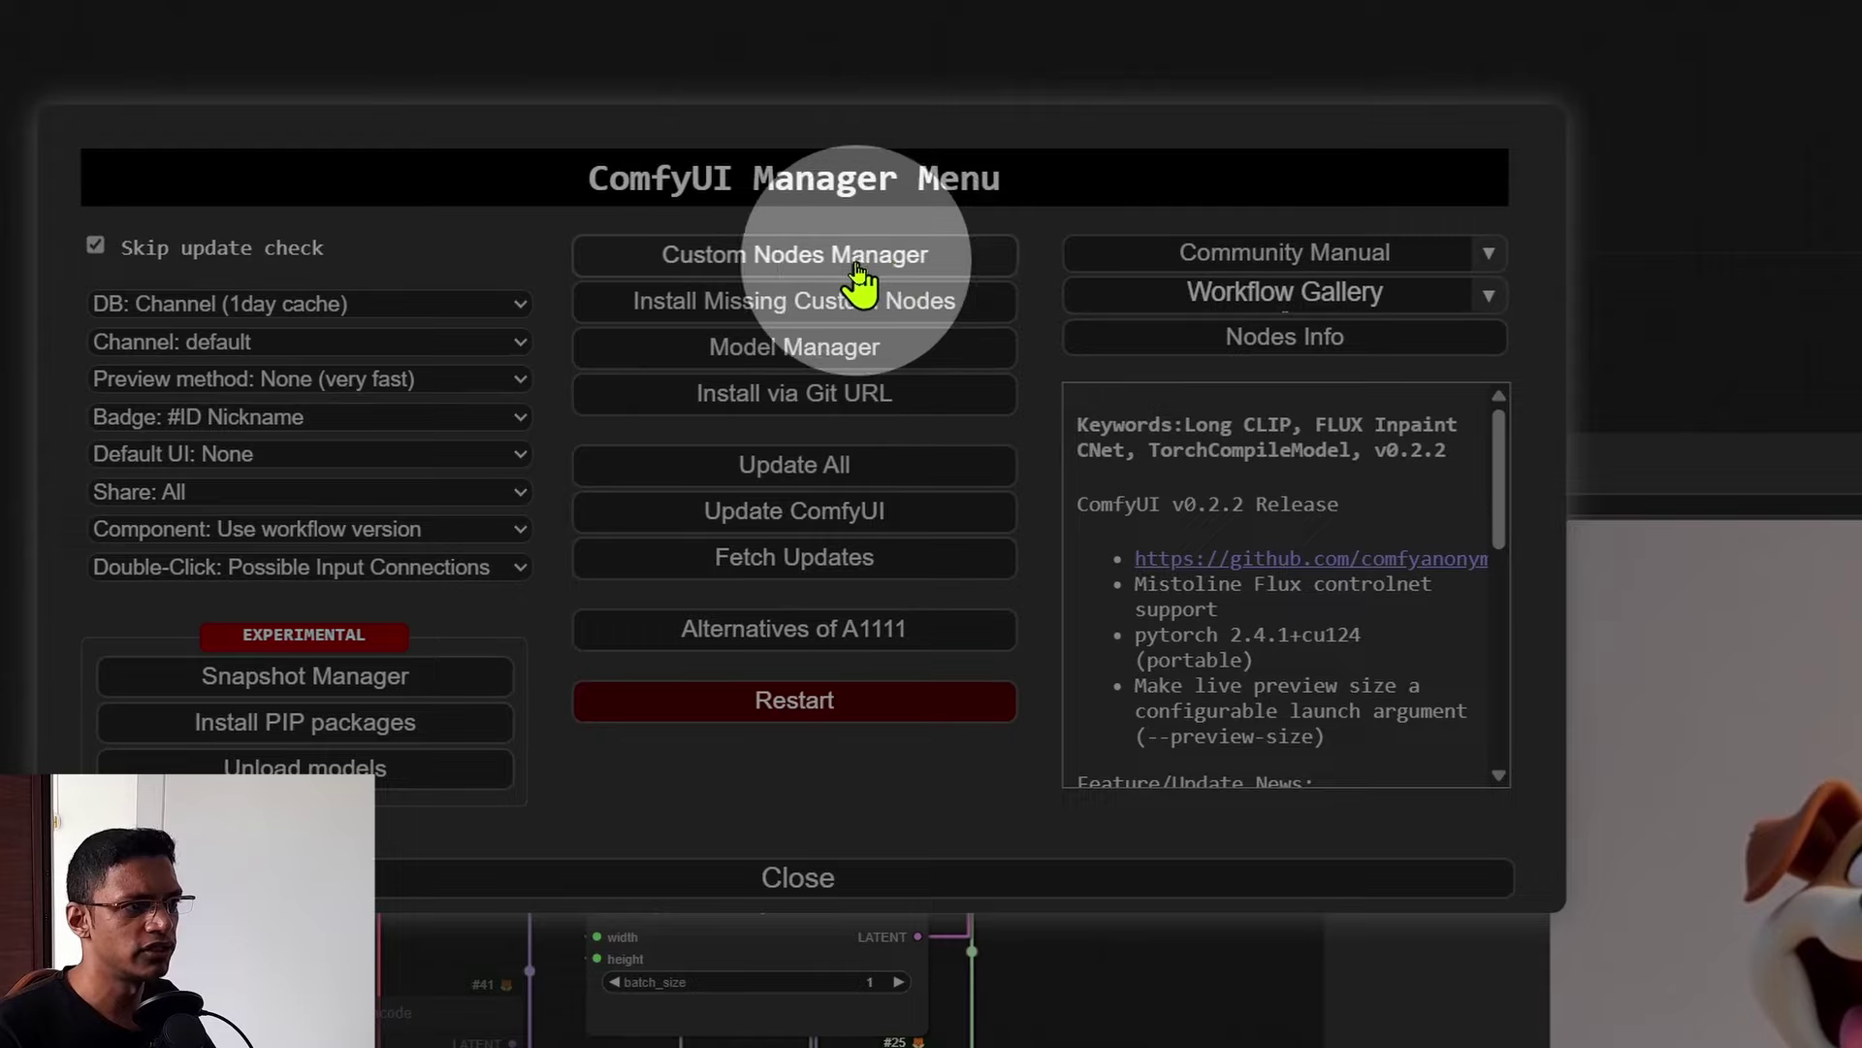
left_click(487, 125)
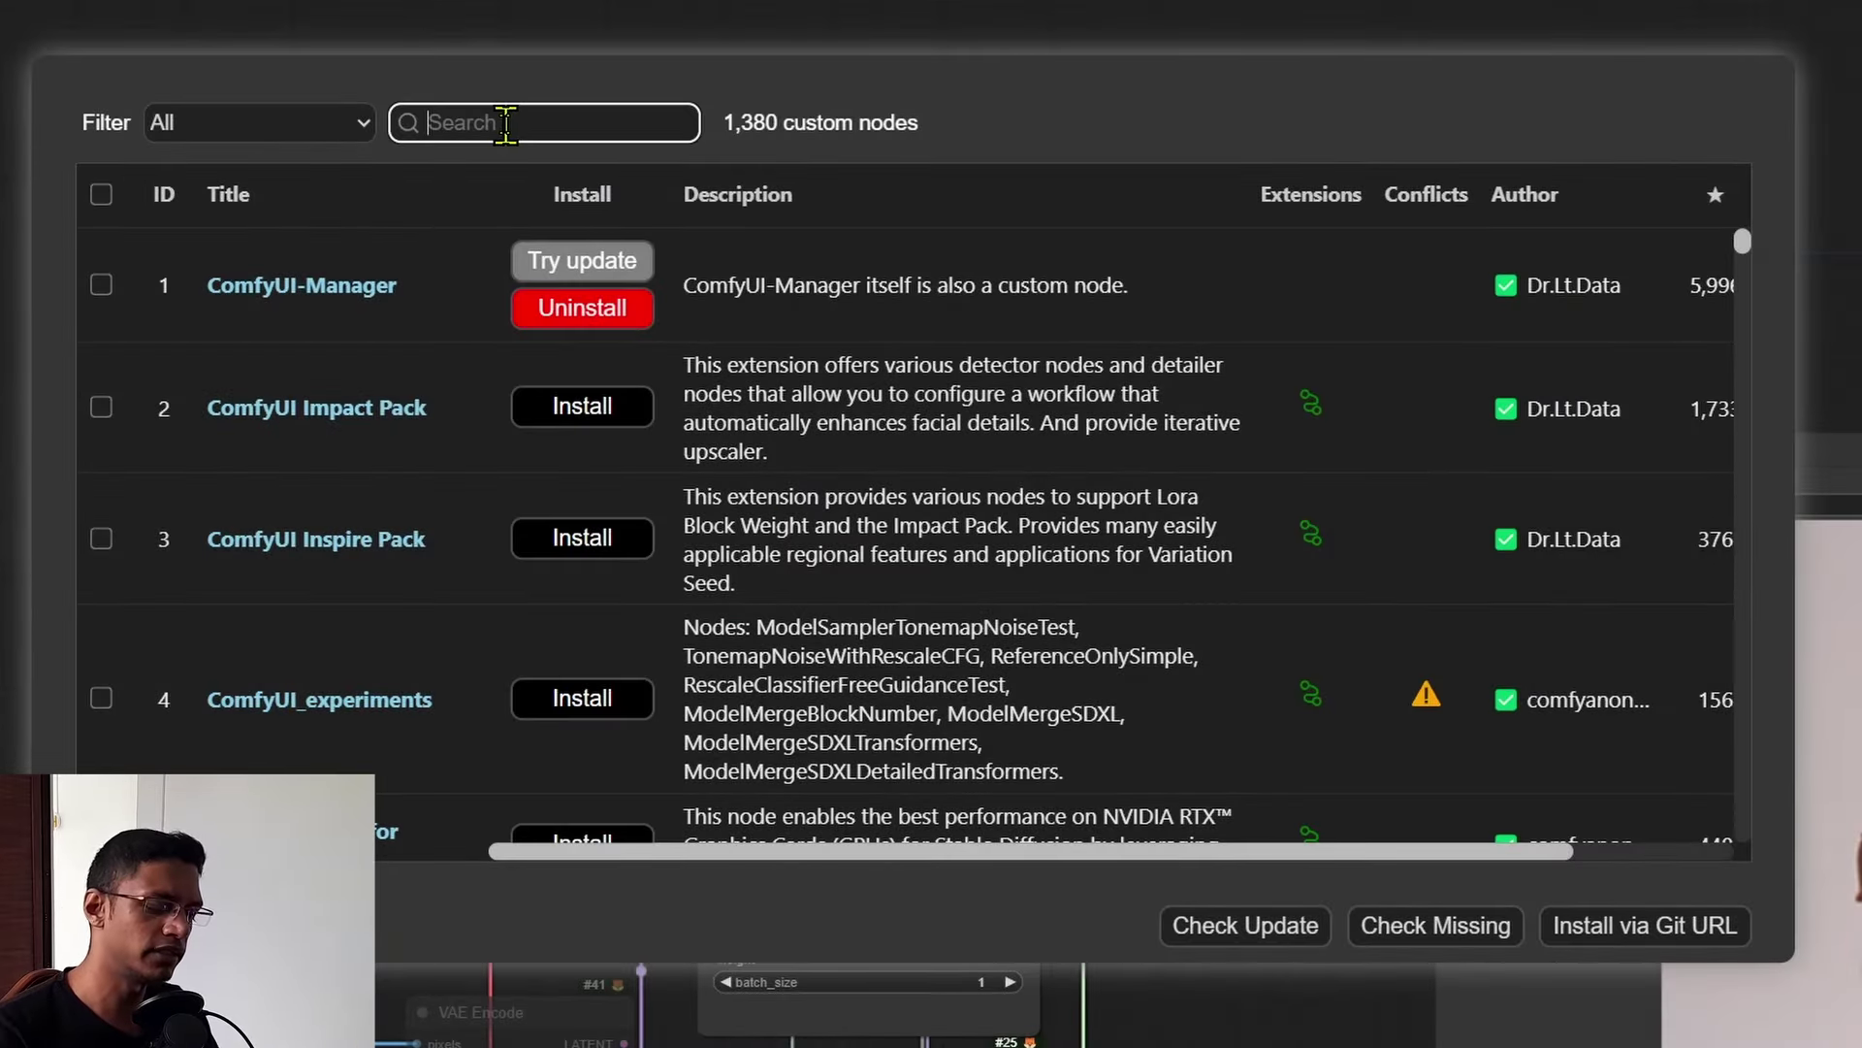
type("florence")
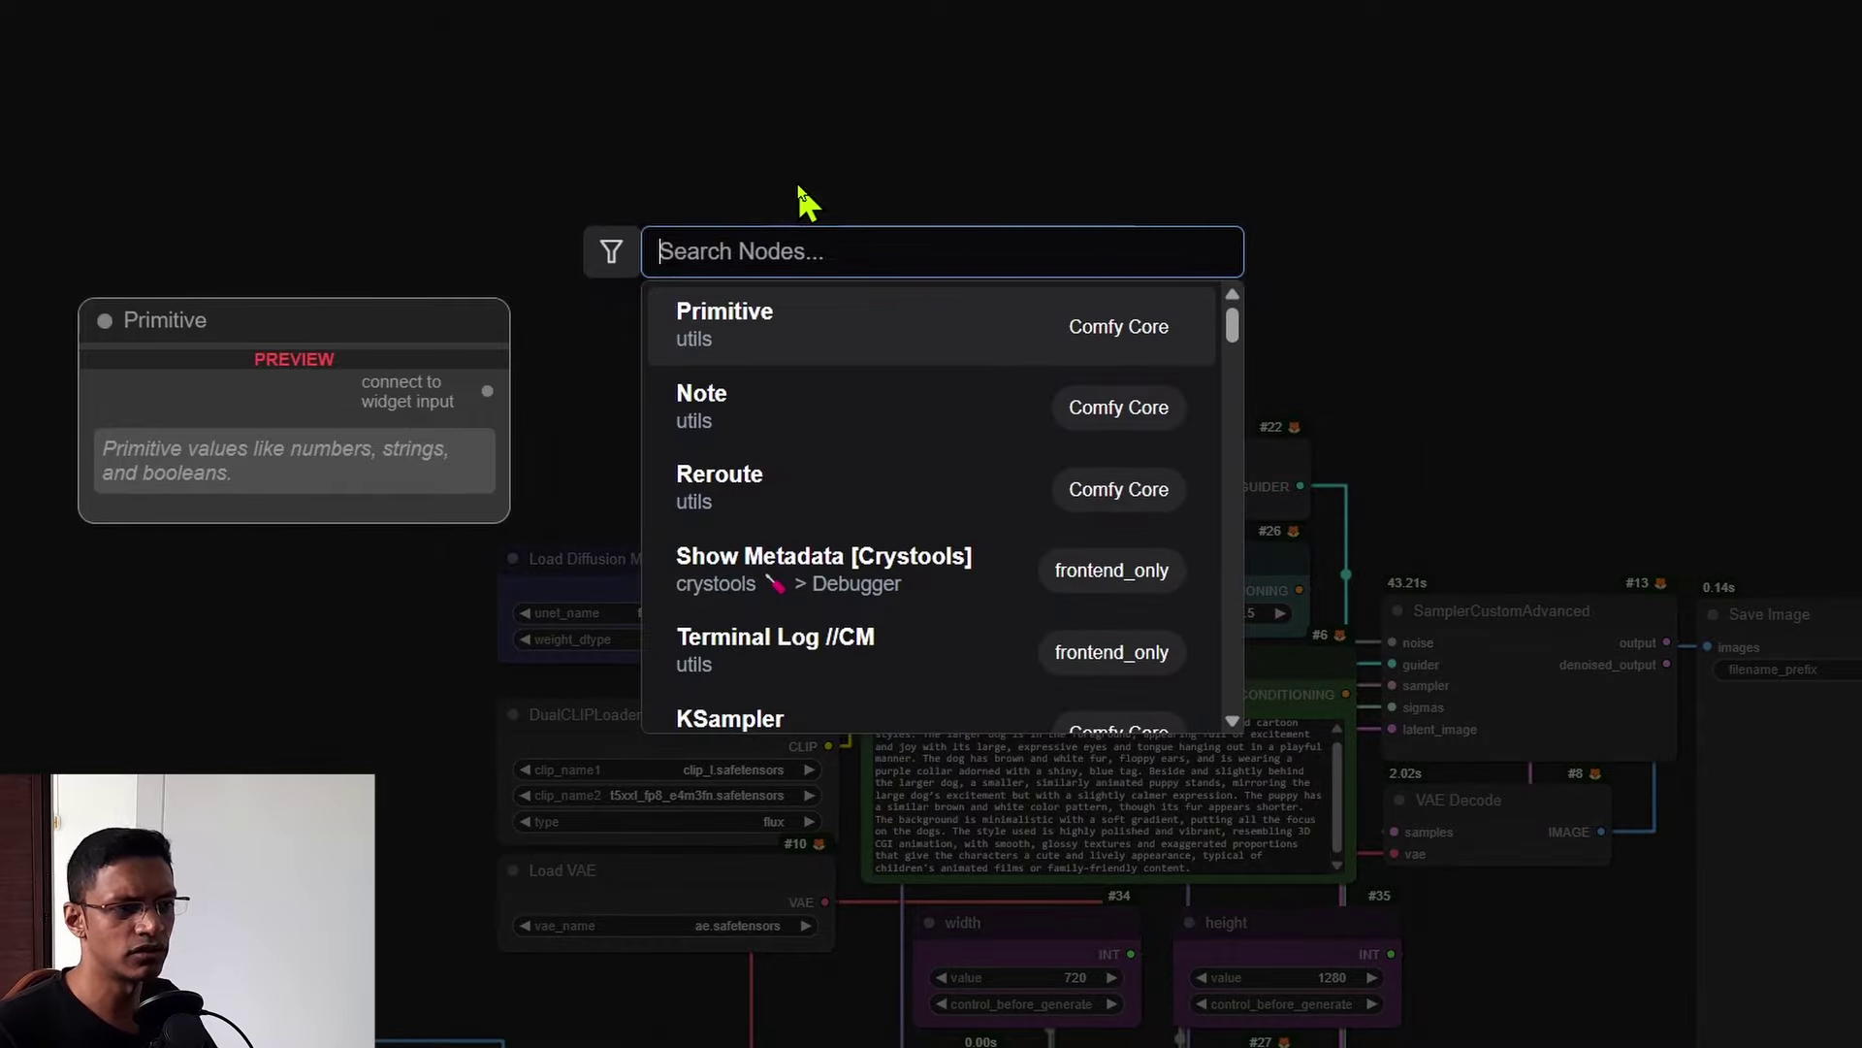
Add a Florence2Run node above Load Diffusion Model and connect the IMAGE output of Load Image to its image input
type("florence")
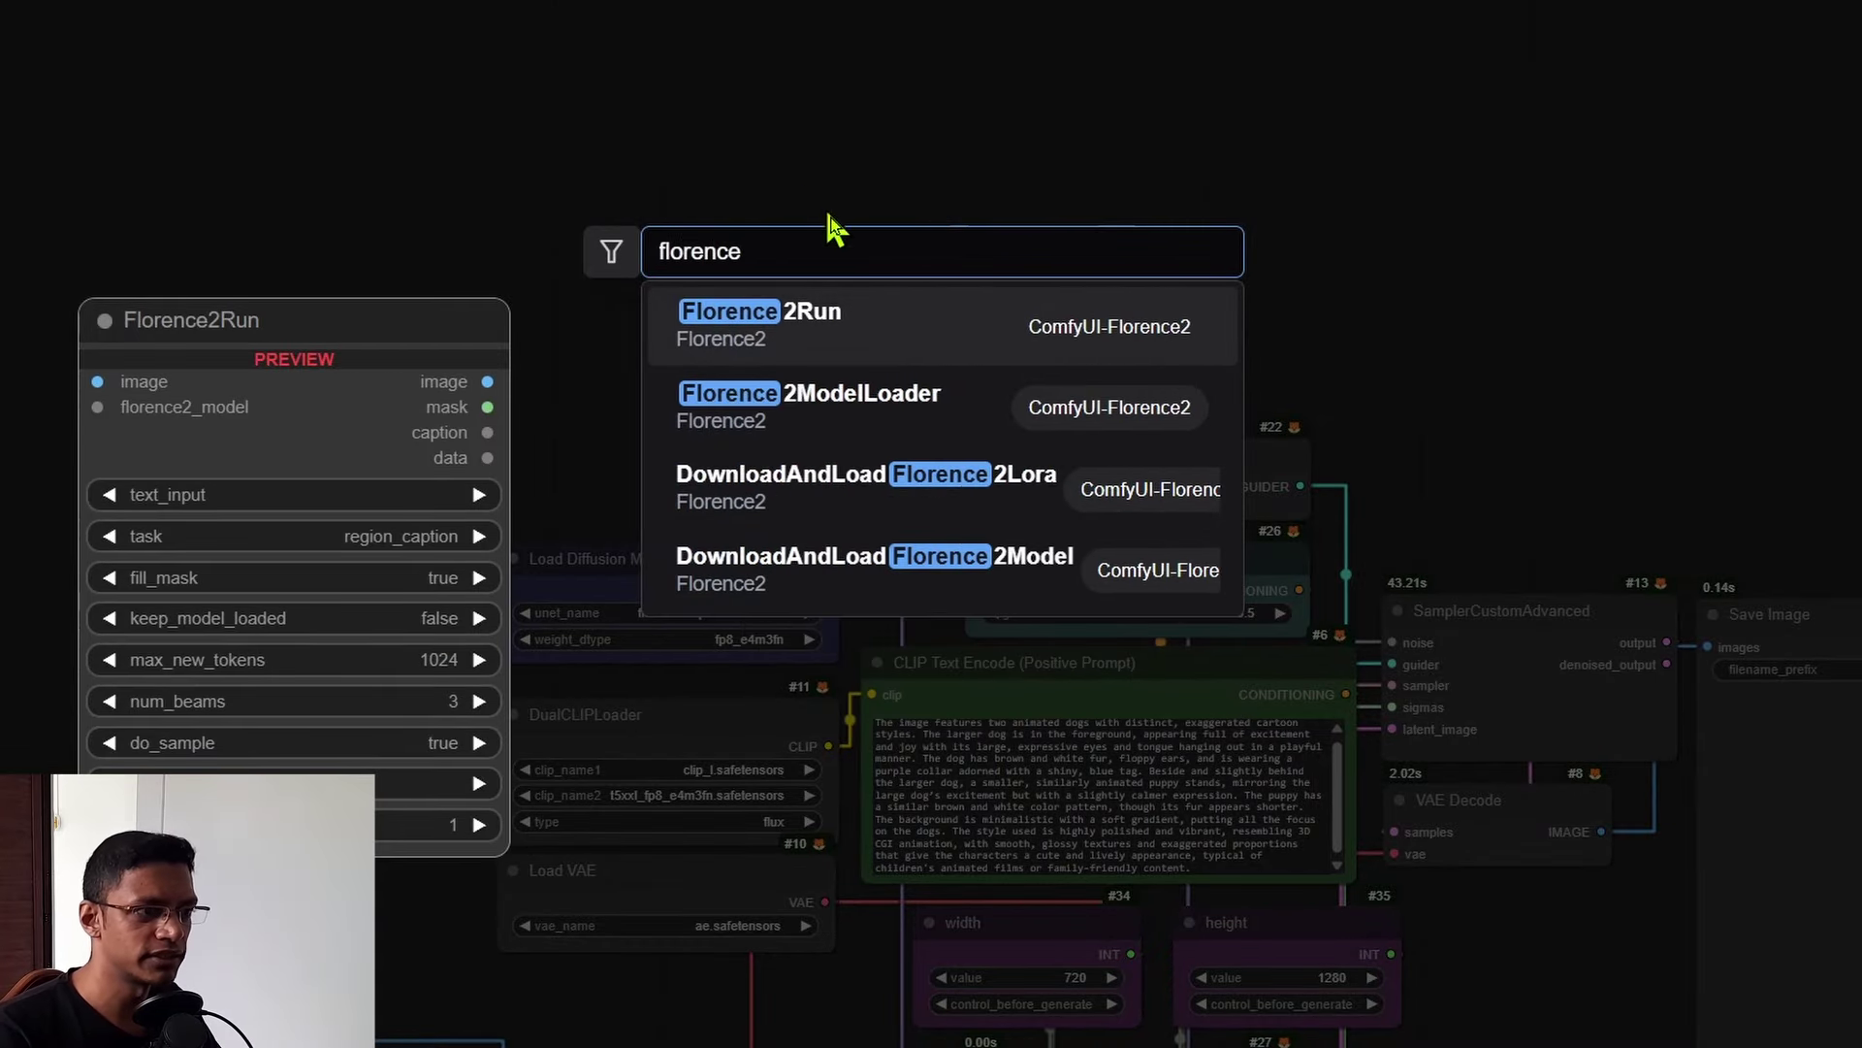
left_click(886, 330)
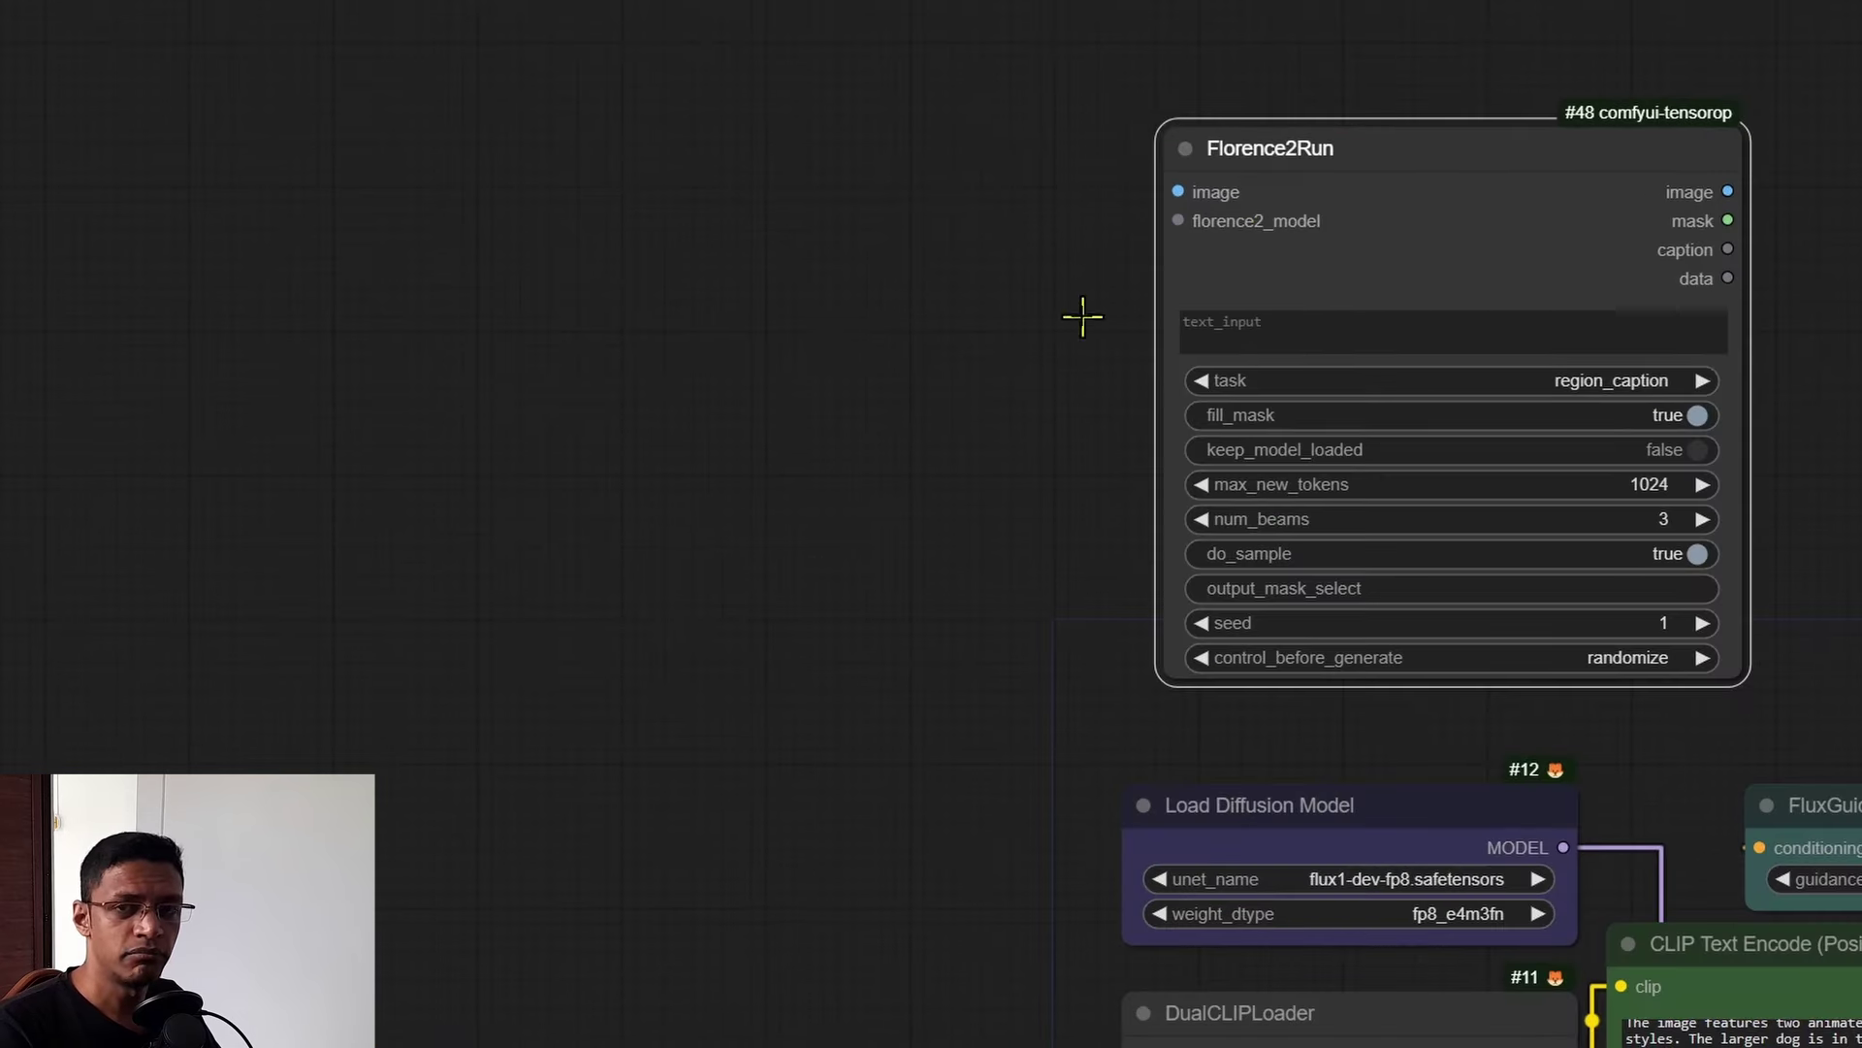
left_click_drag(624, 873, 262, 420)
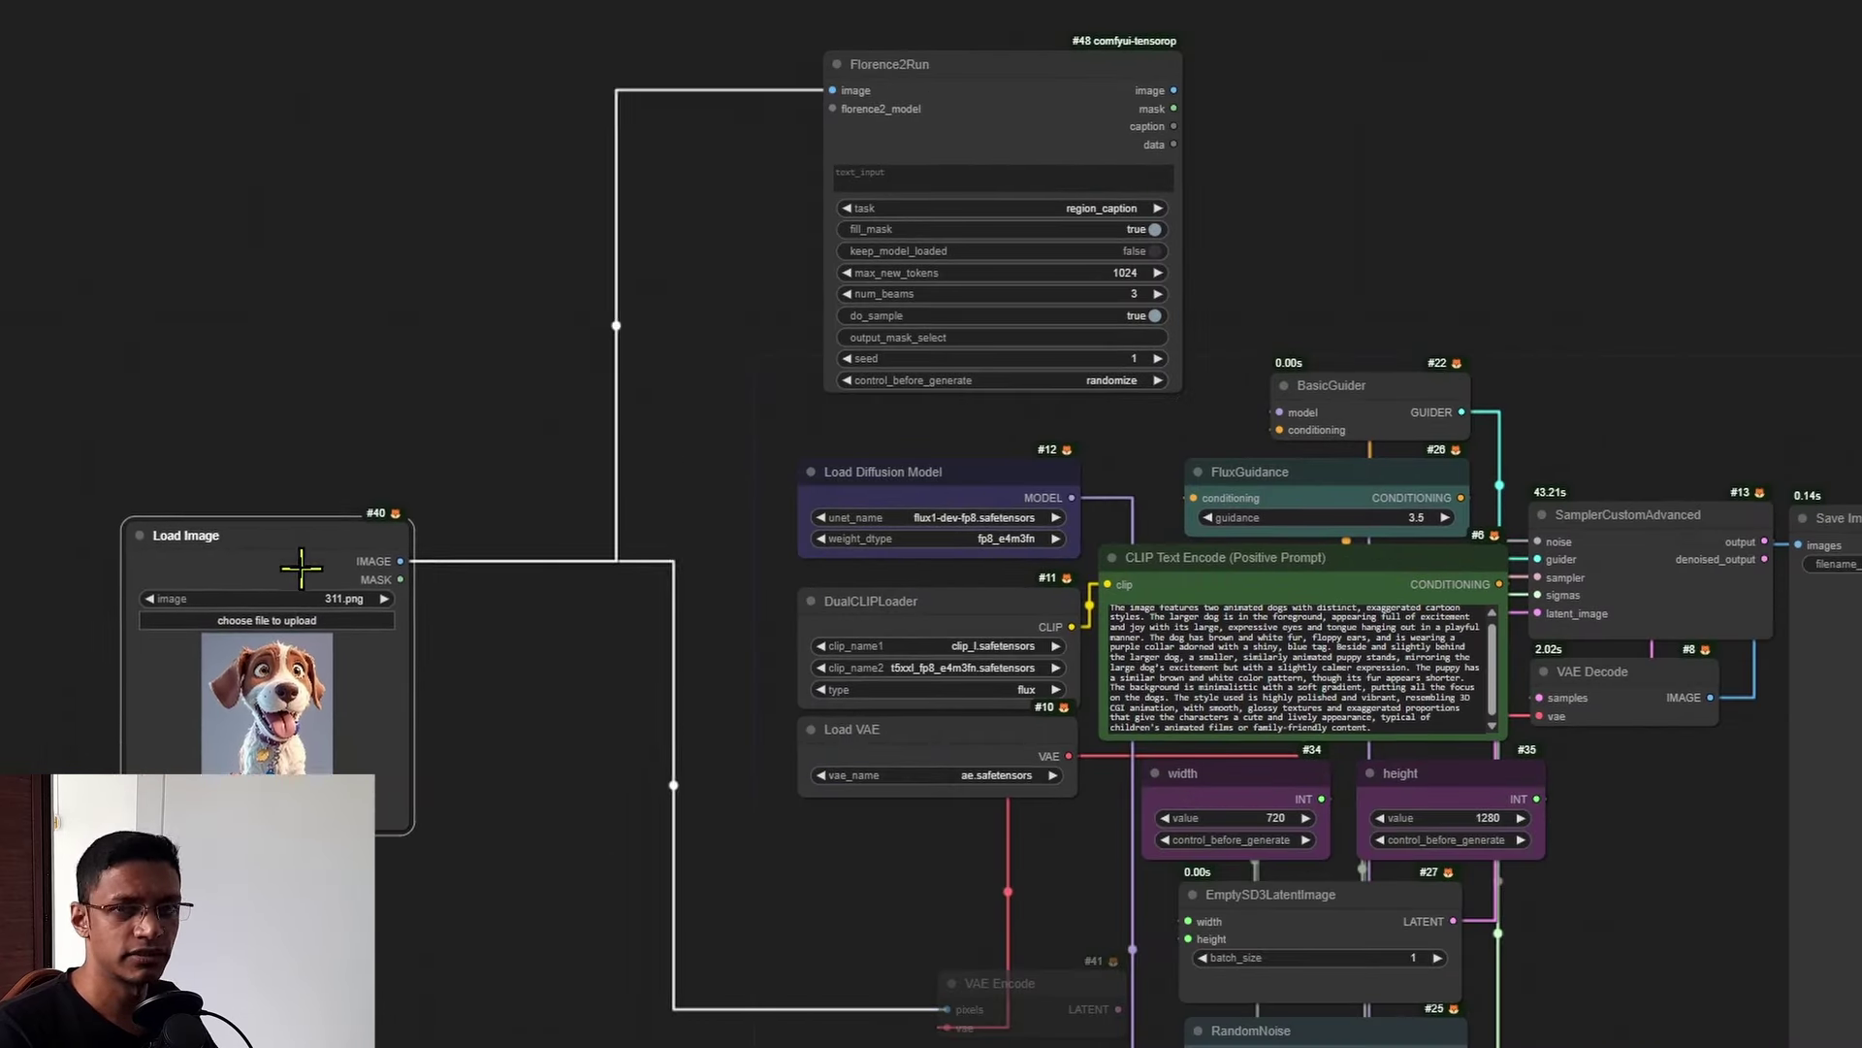
Enlarge the Load Image node and move it up, keeping it beside the Flux workflow
left_click_drag(300, 570, 353, 479)
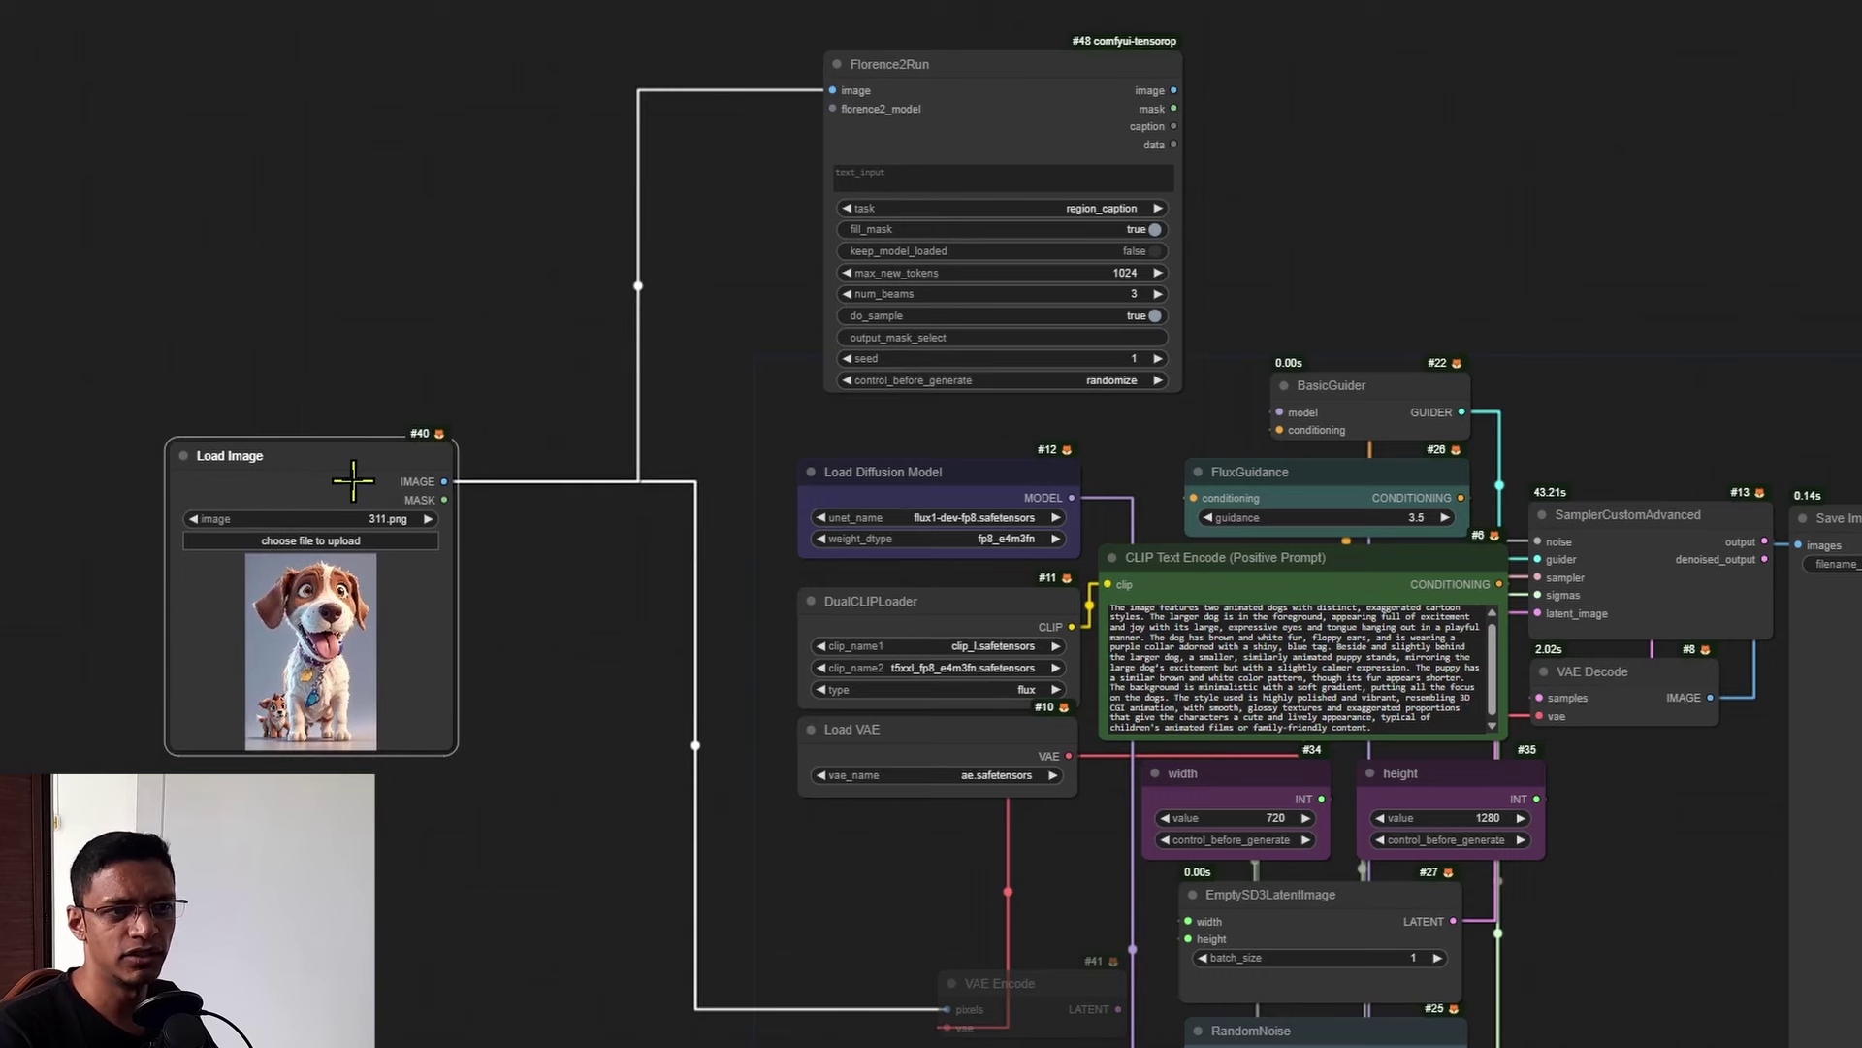
left_click_drag(444, 745, 624, 981)
left_click_drag(480, 468, 297, 411)
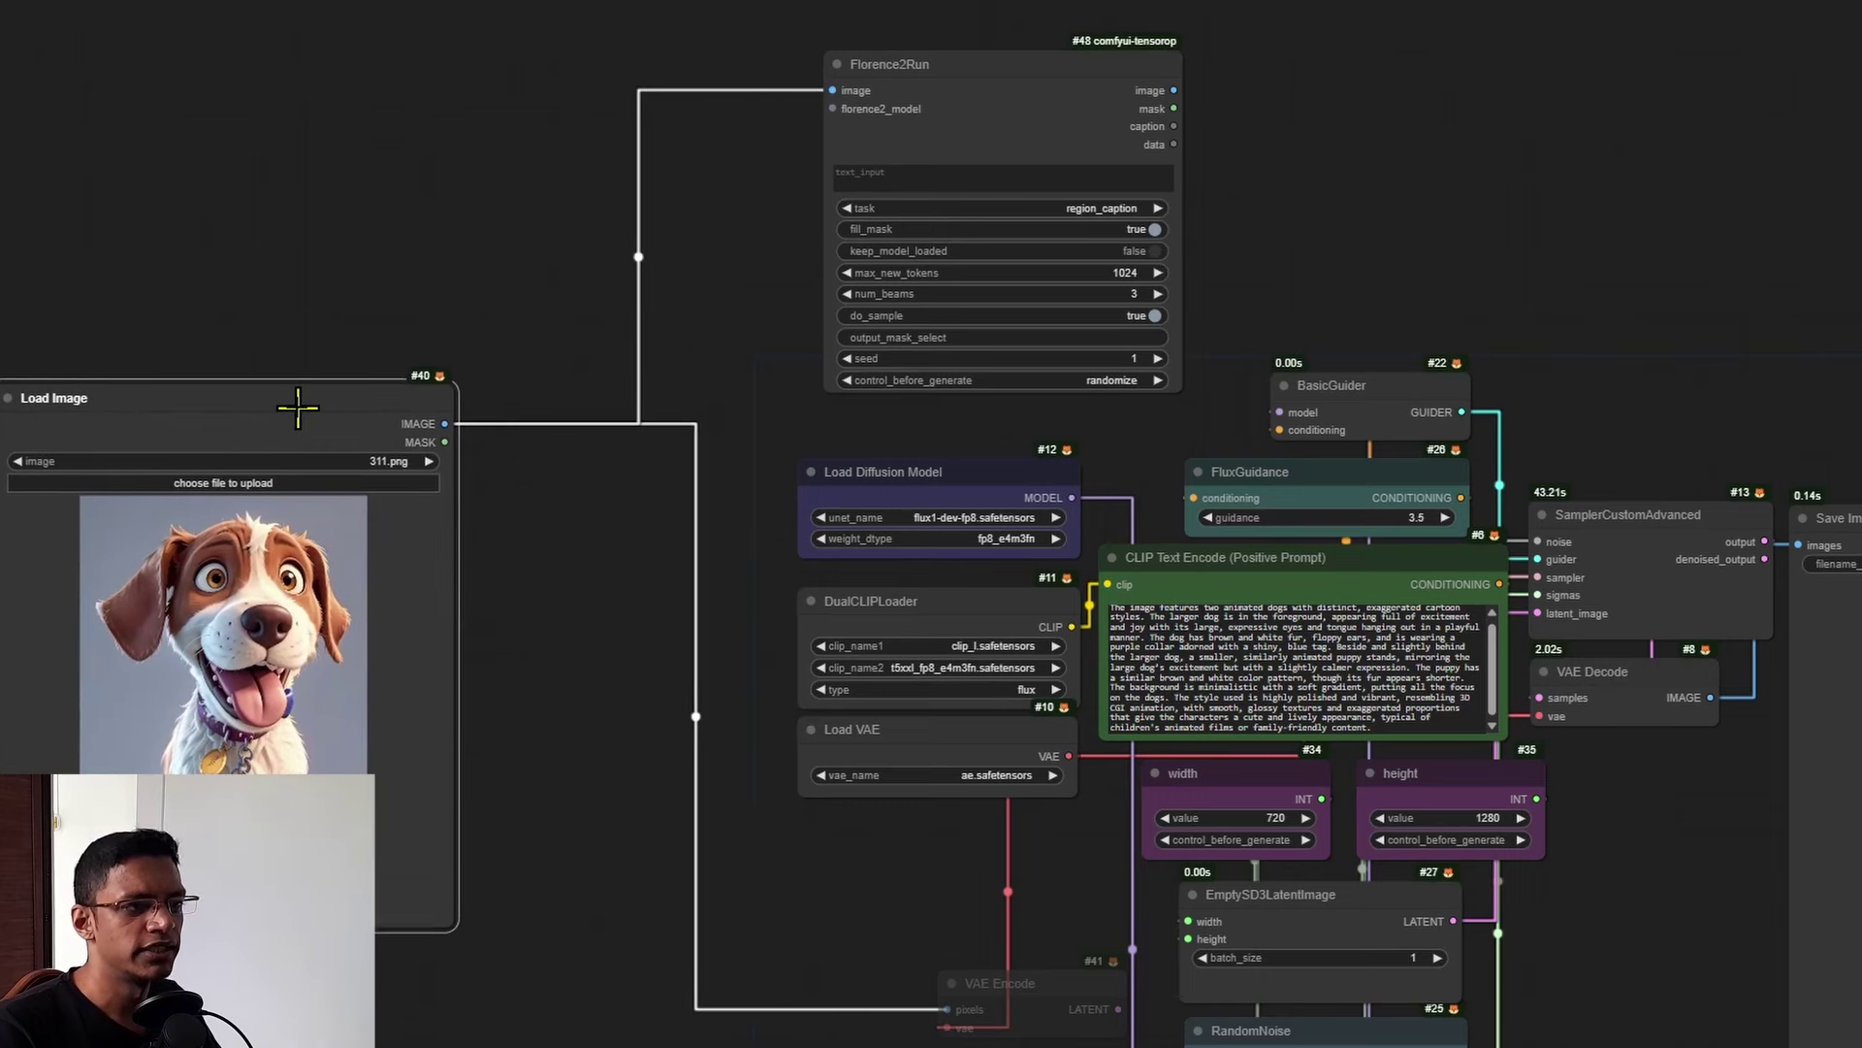
Reposition the Florence2Run node and set its task to more_detailed_caption
left_click_drag(985, 118, 1091, 117)
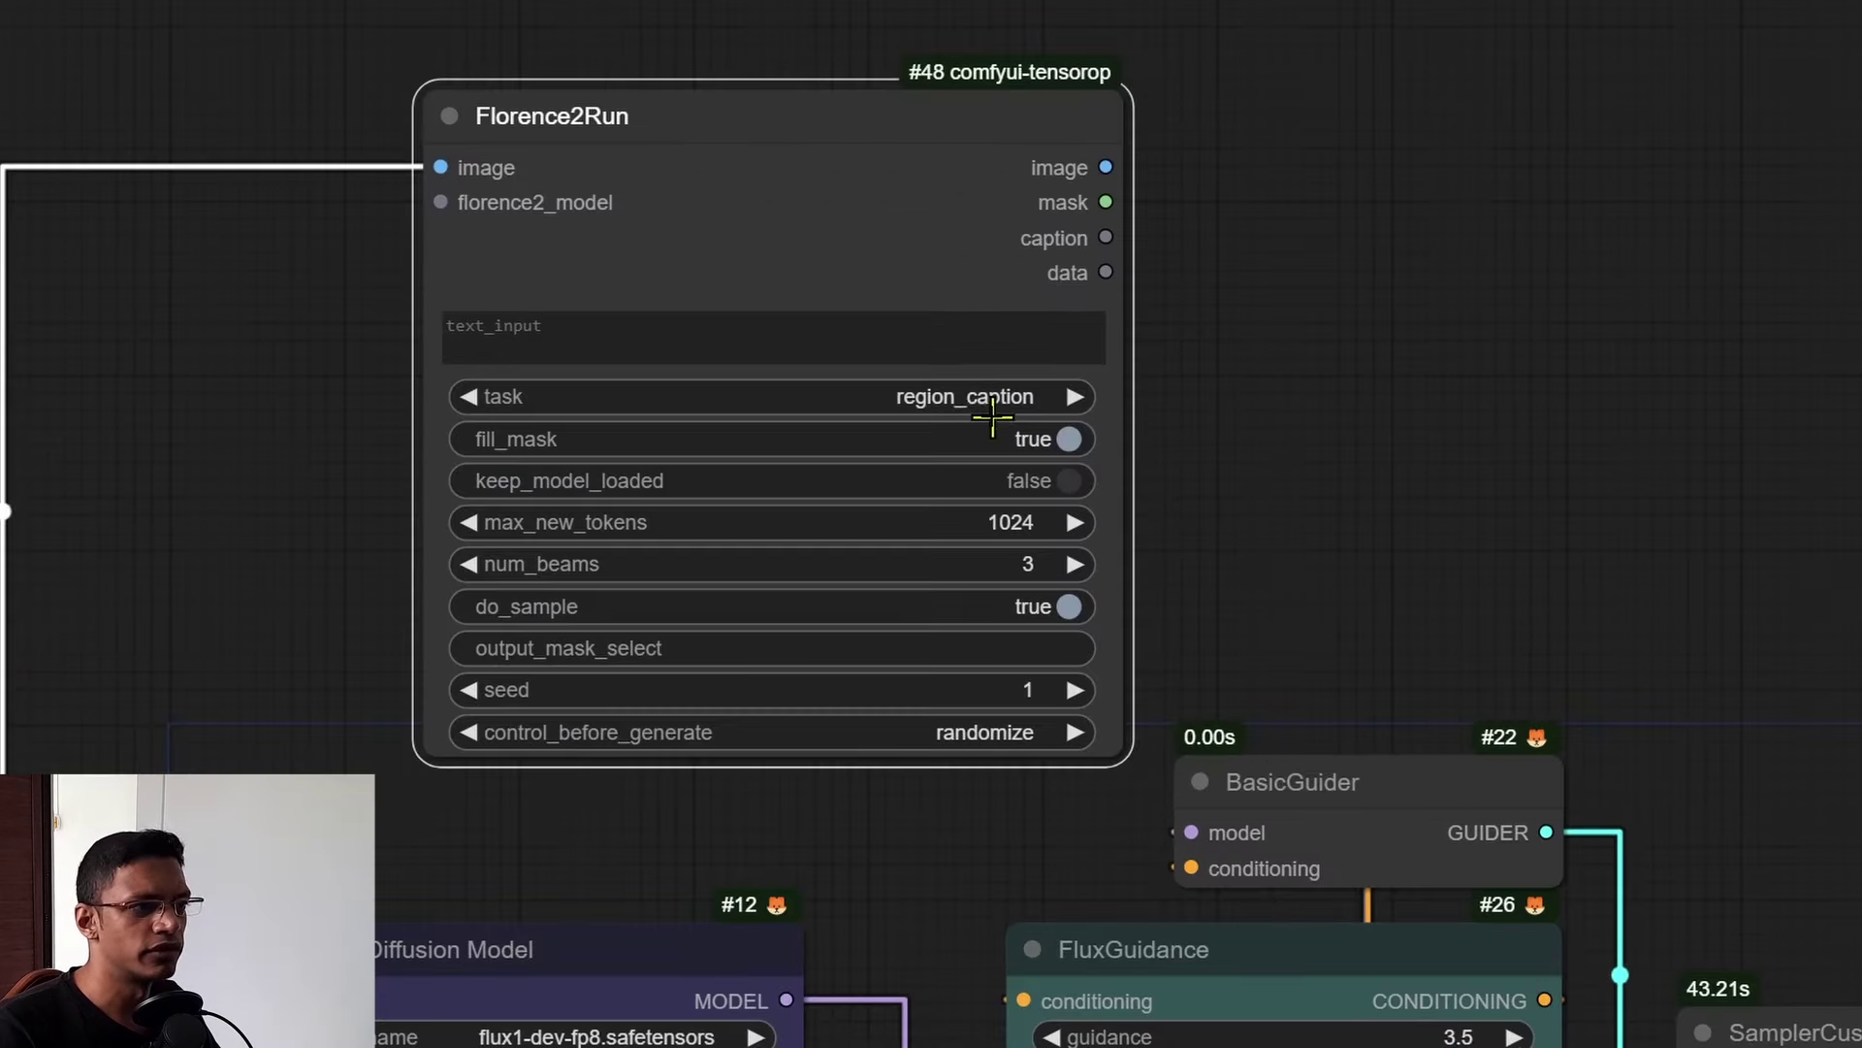
left_click(1209, 213)
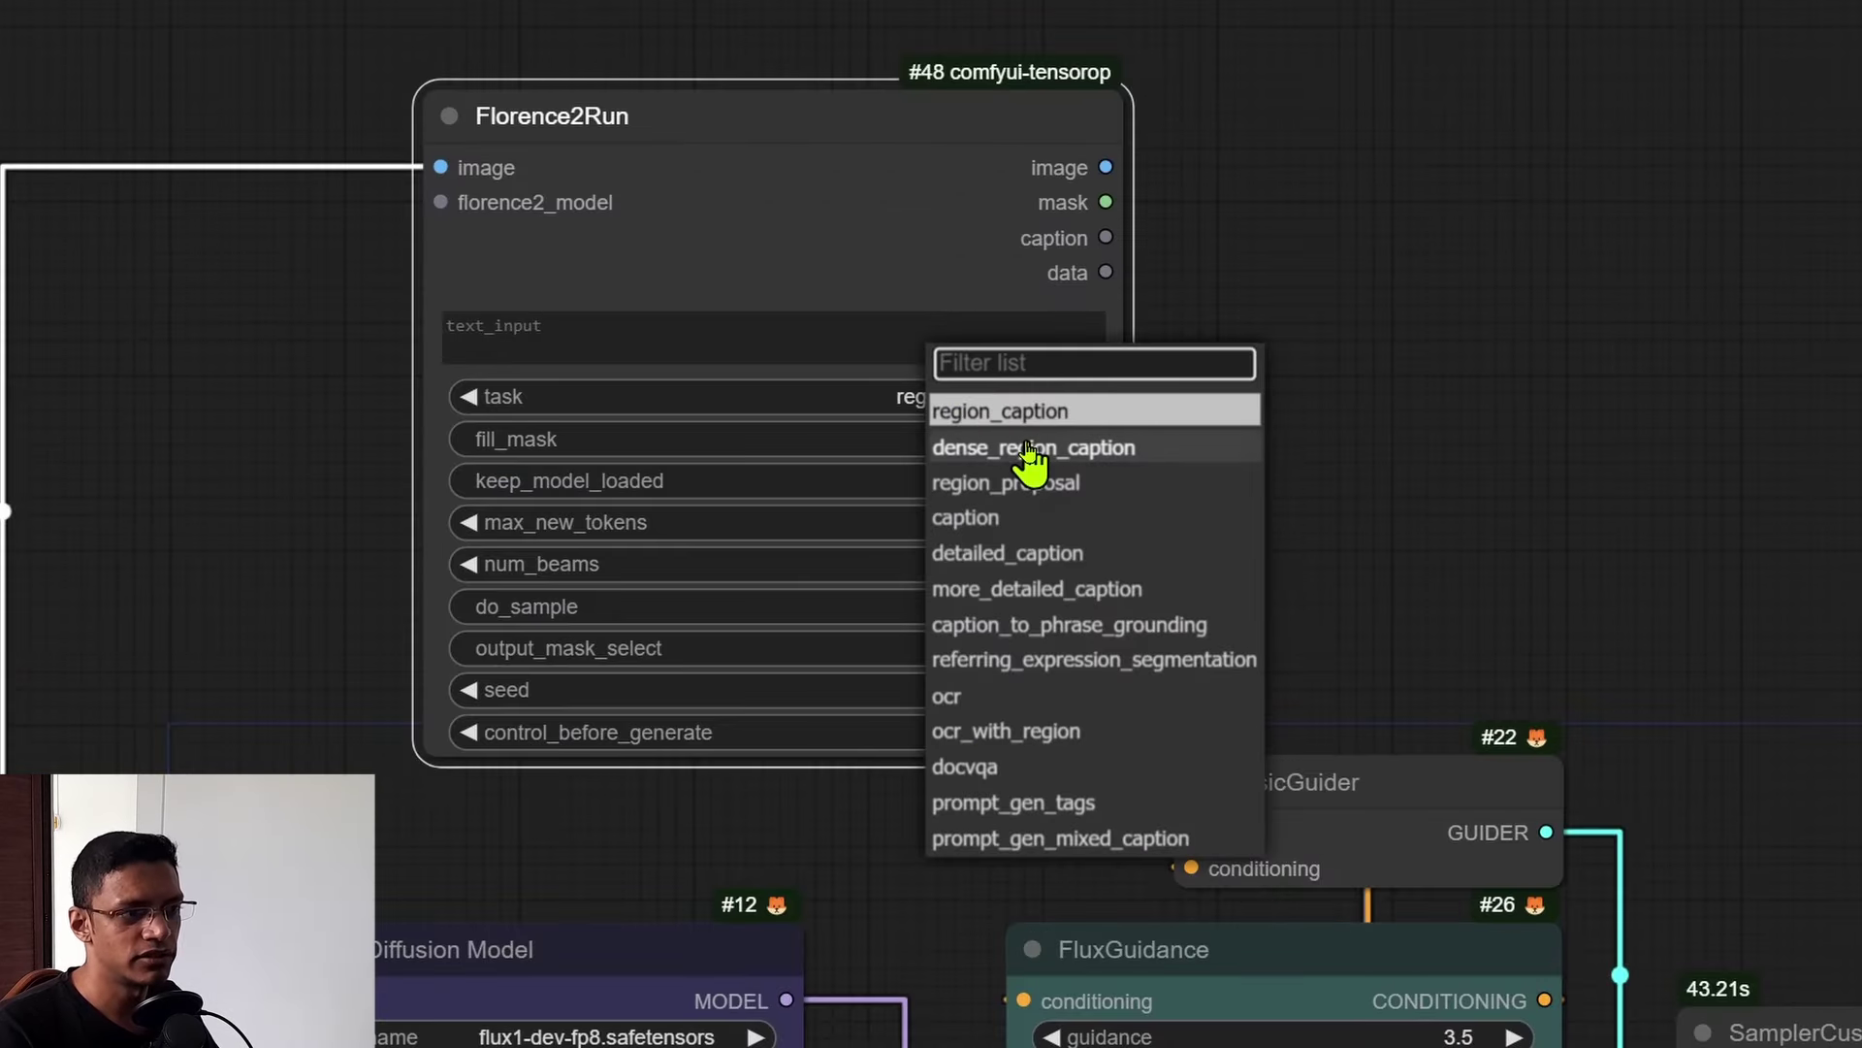
left_click(1073, 591)
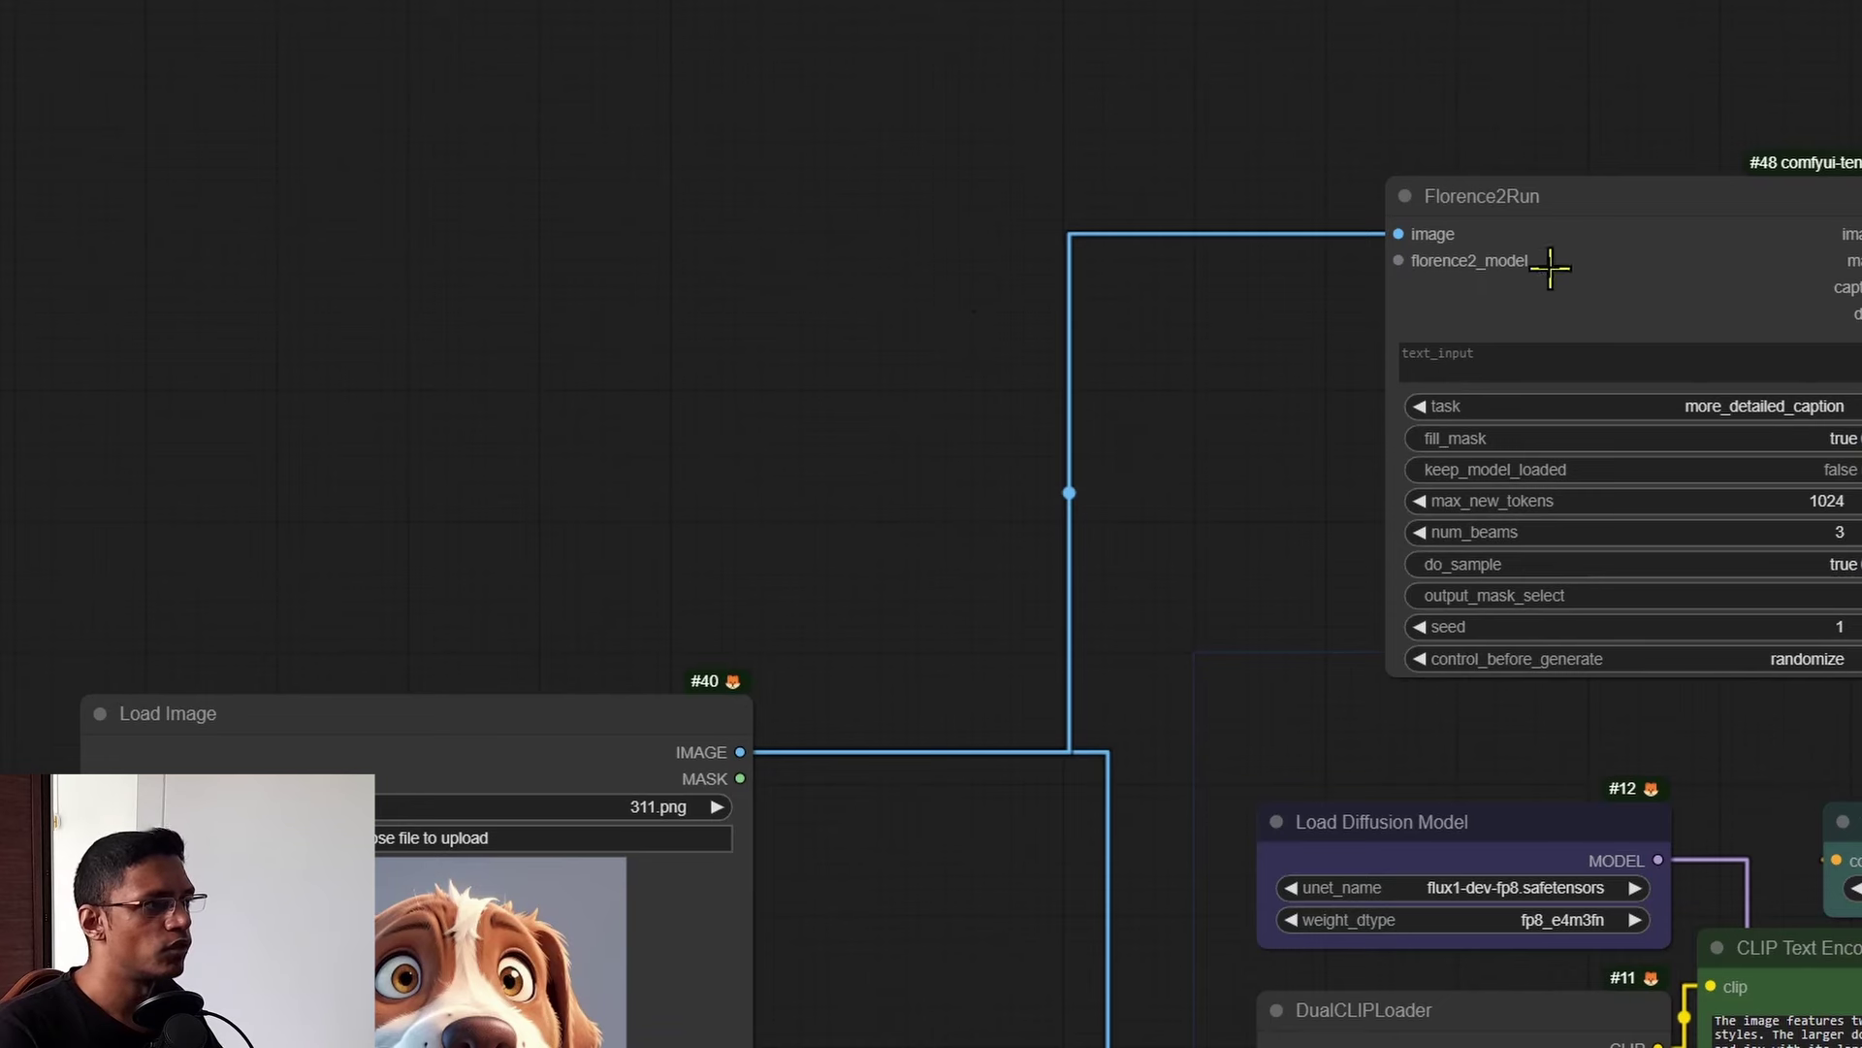
Try a DownloadAndLoadFlorence2Model node on Florence2Run's florence2_model input, look at its model options, and delete the node
left_click_drag(1402, 262, 776, 276)
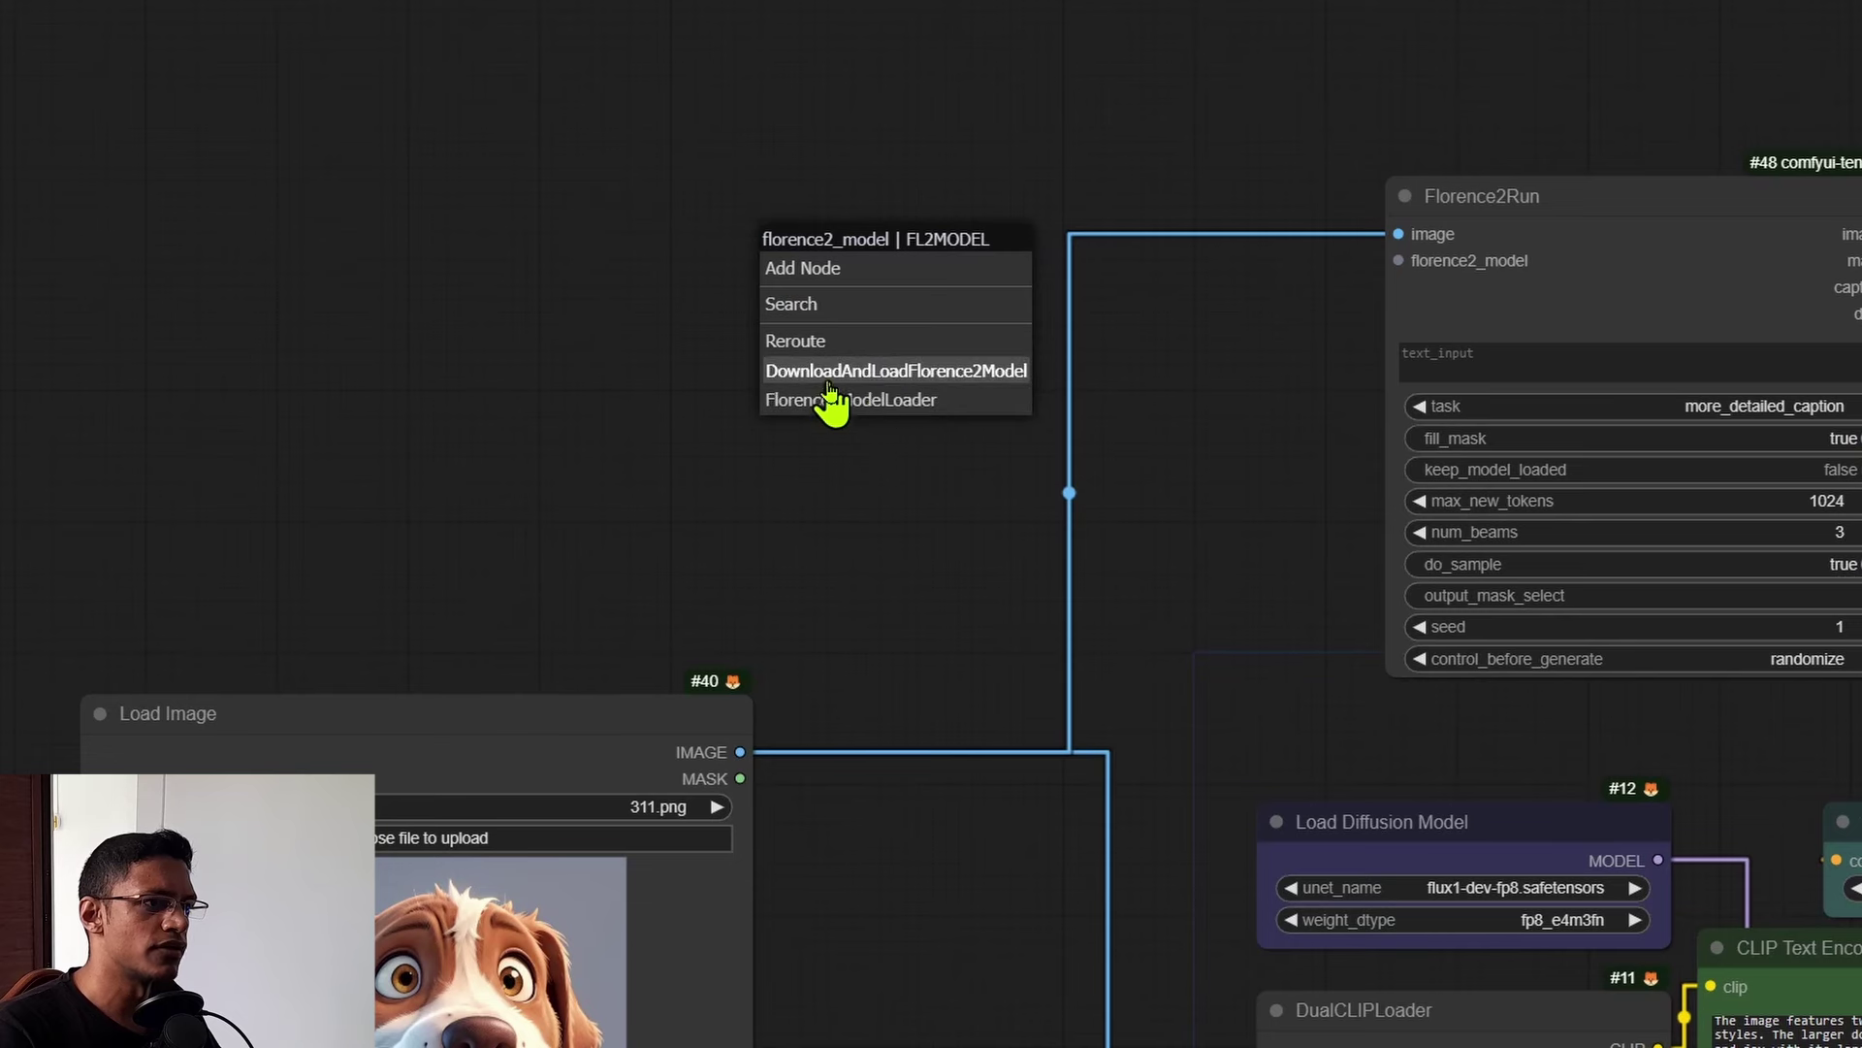
left_click(955, 376)
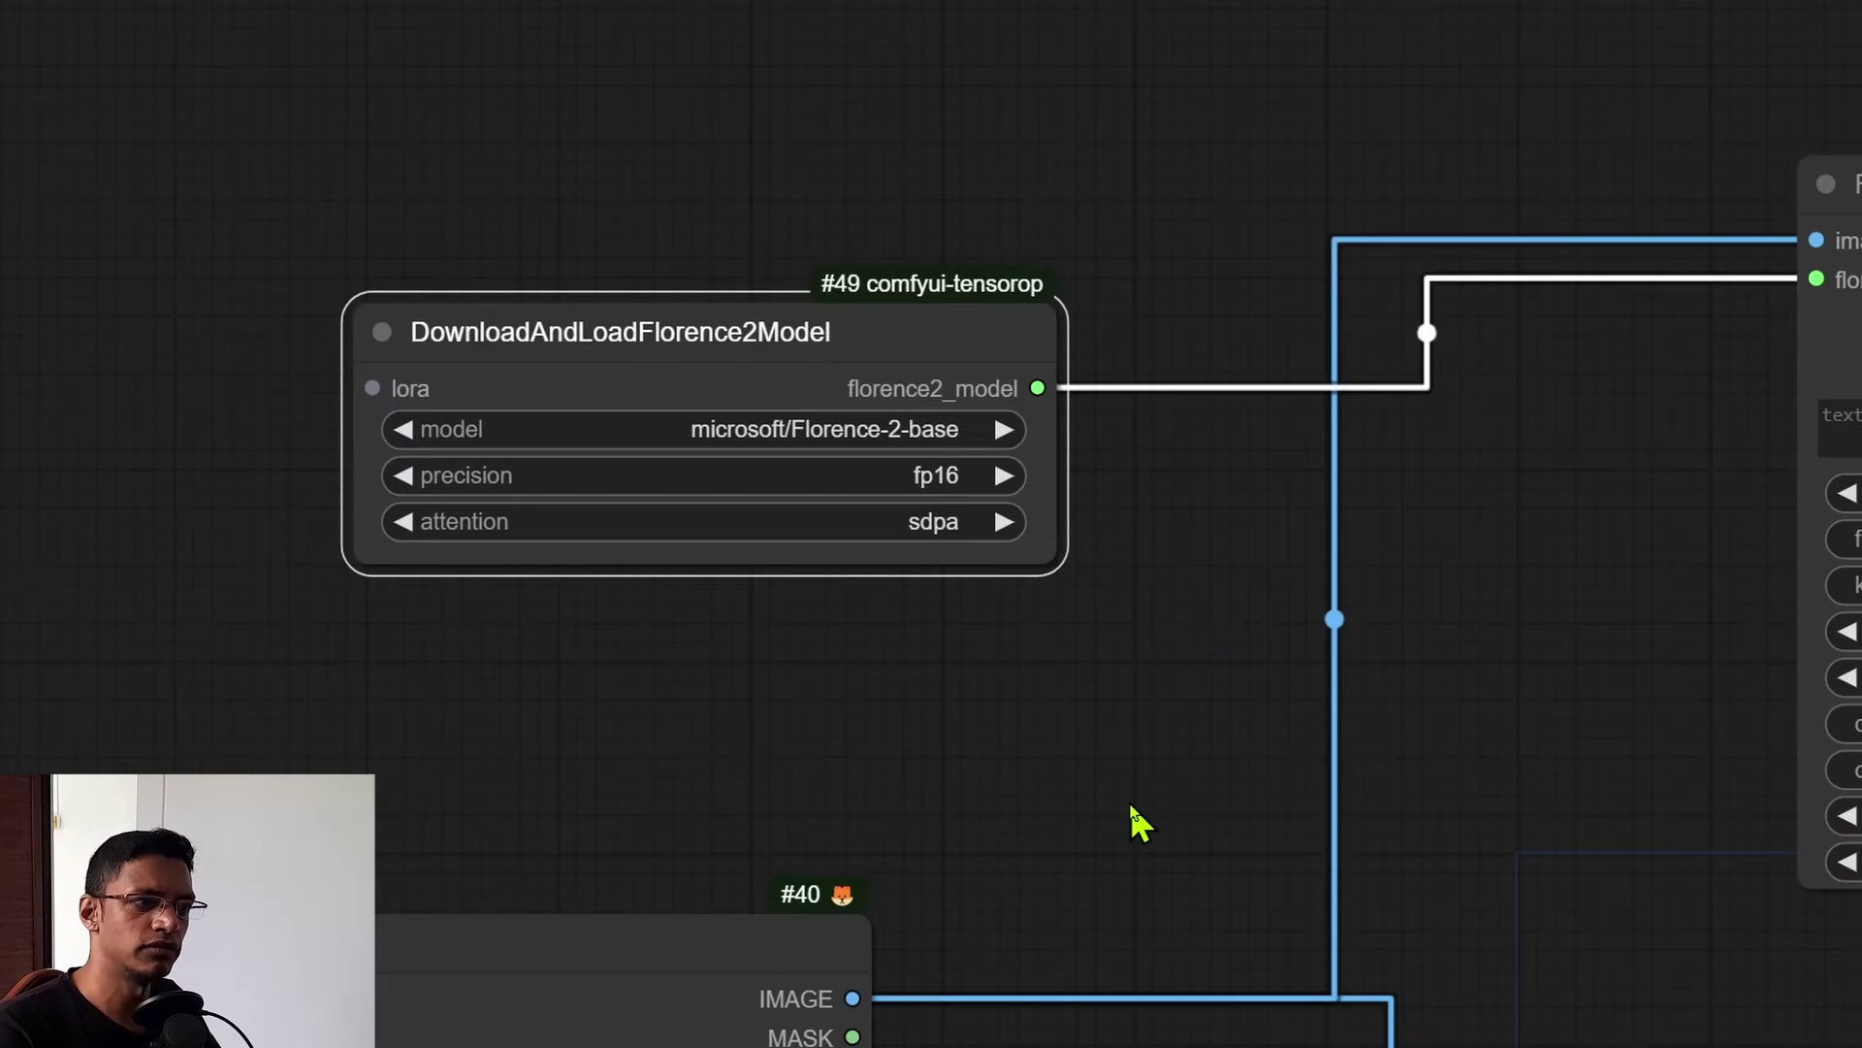
left_click(863, 433)
left_click(1032, 433)
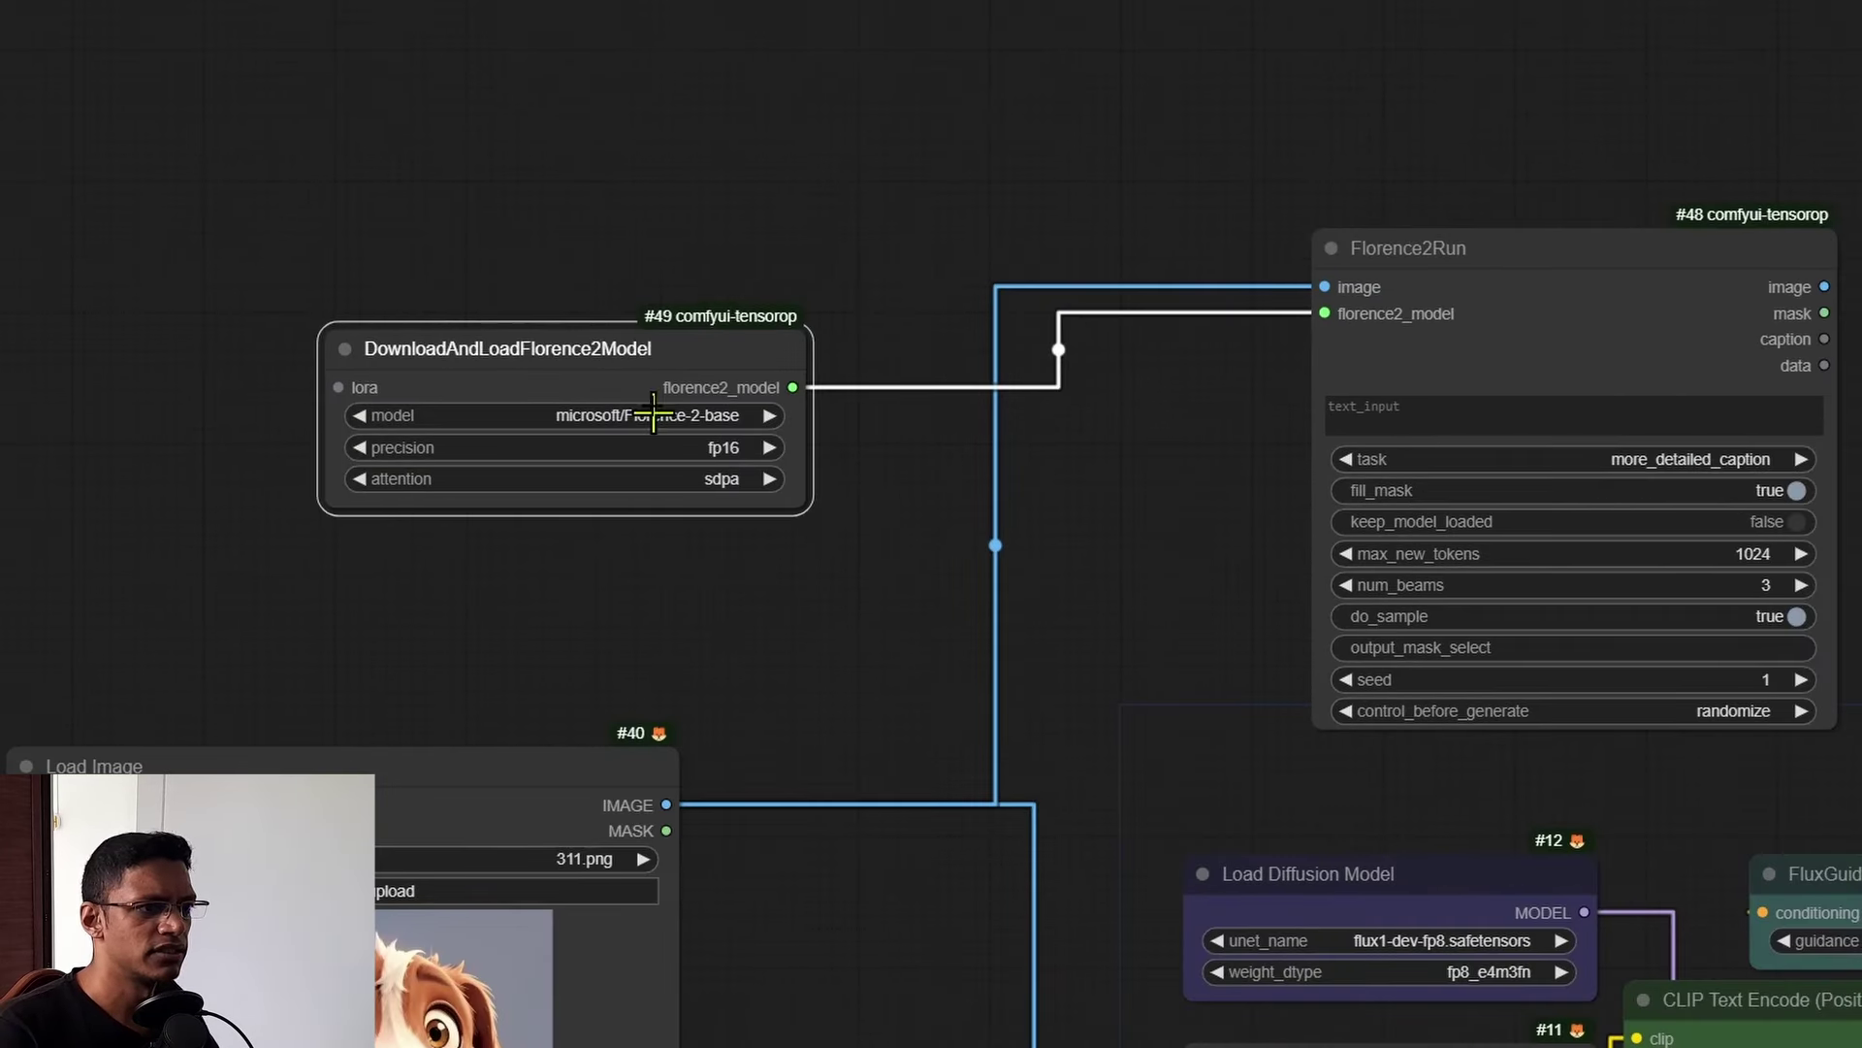
key("Delete")
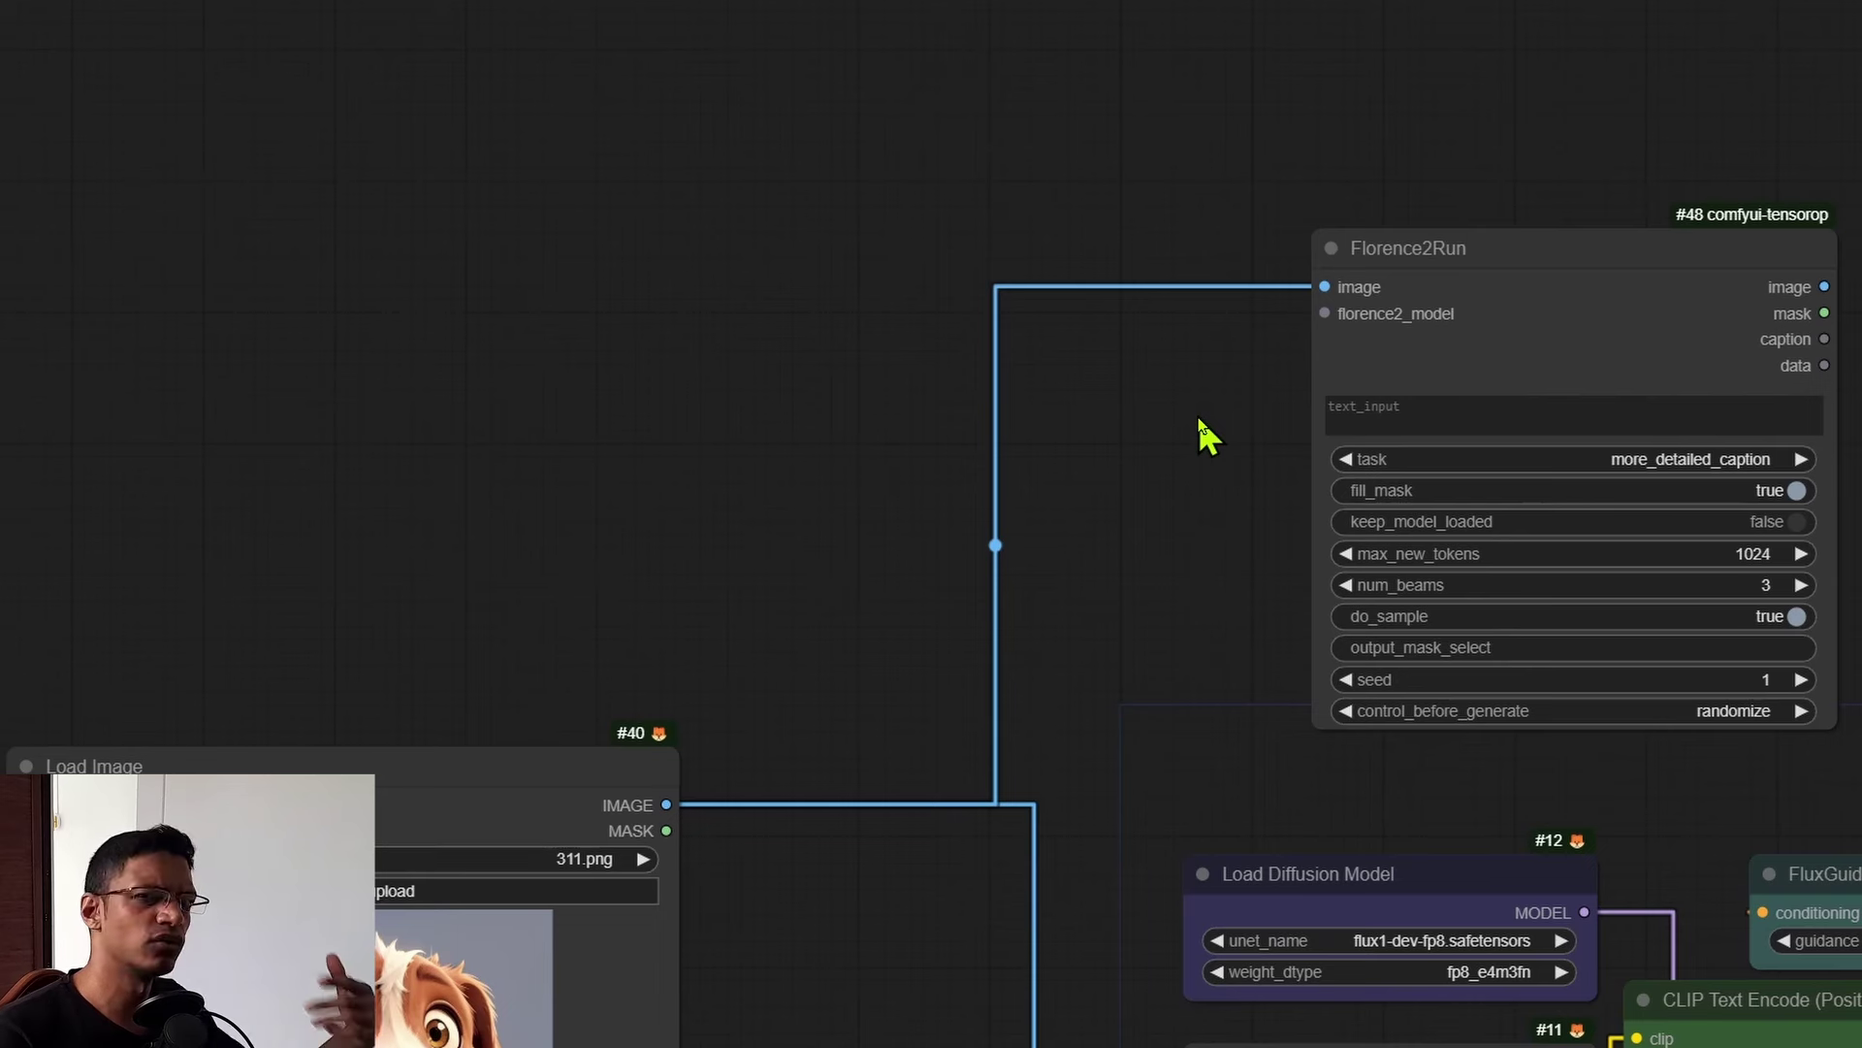
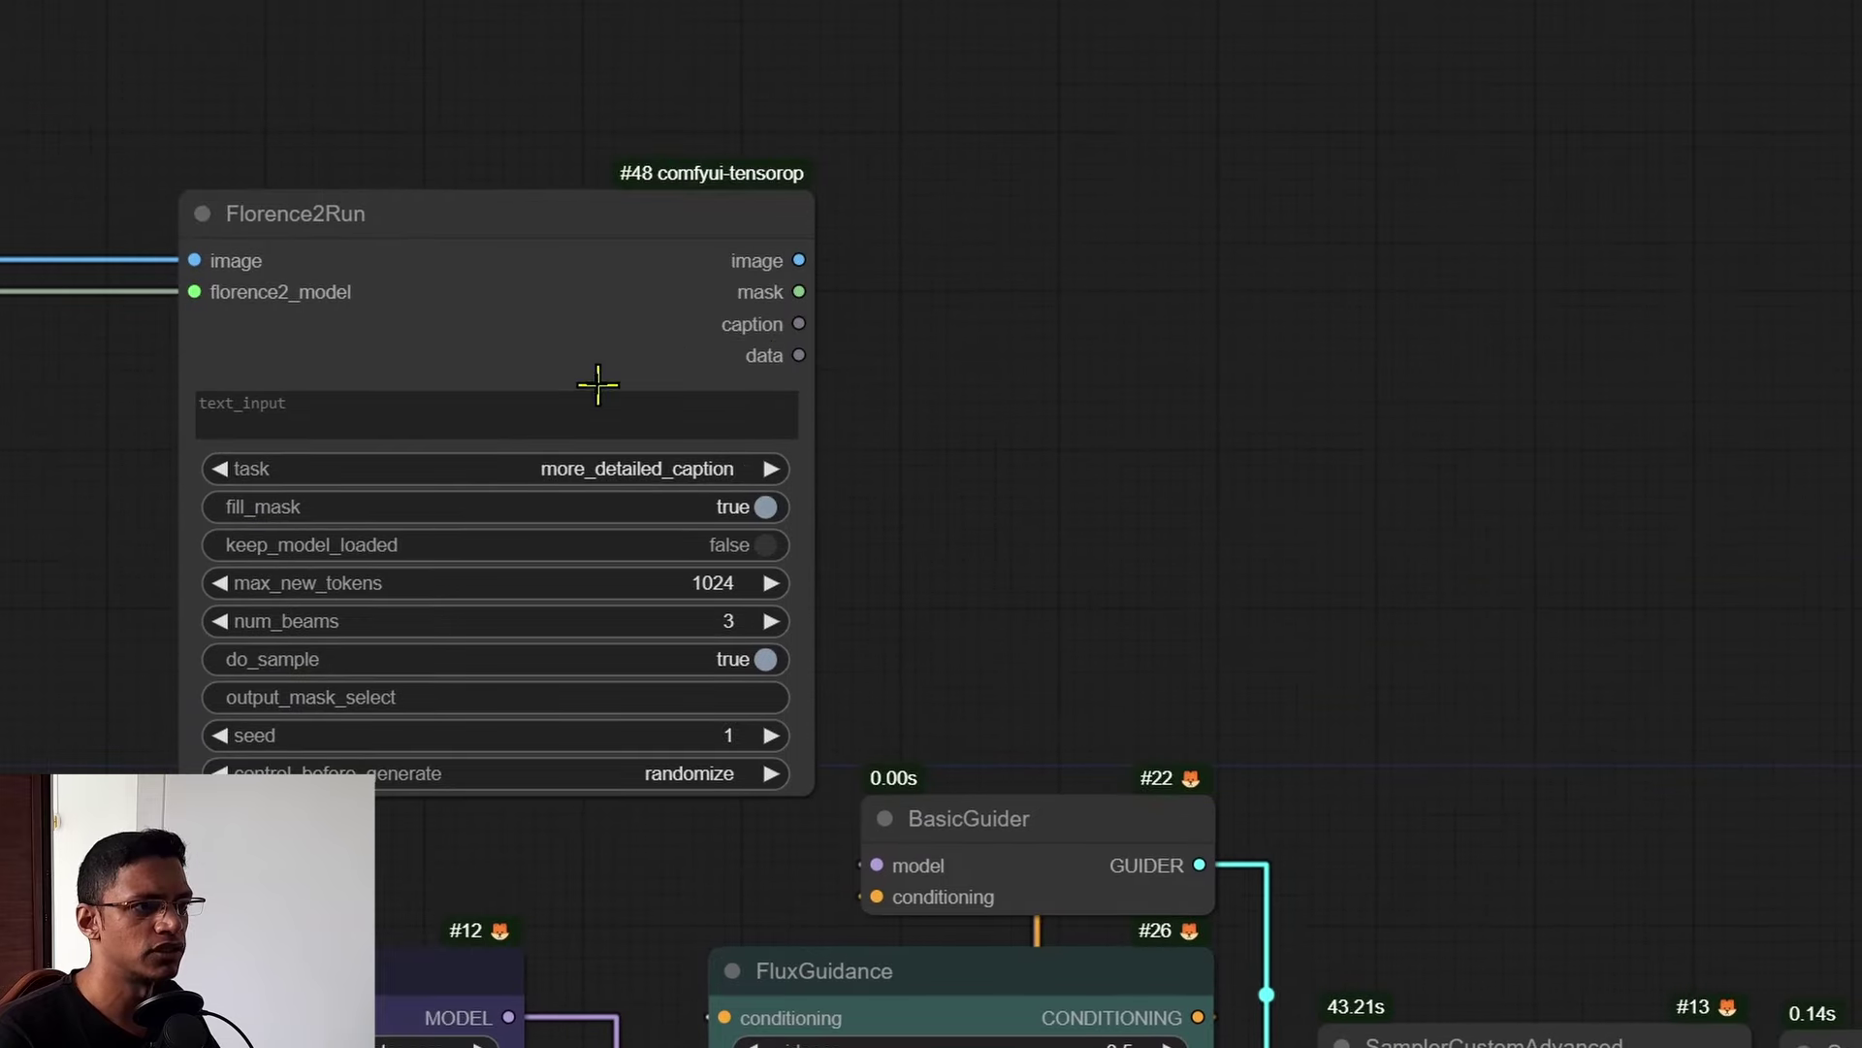
Expose the text of CLIP Text Encode (Positive Prompt) as an input and connect Florence2Run's caption output to it
left_click_drag(798, 326, 1082, 335)
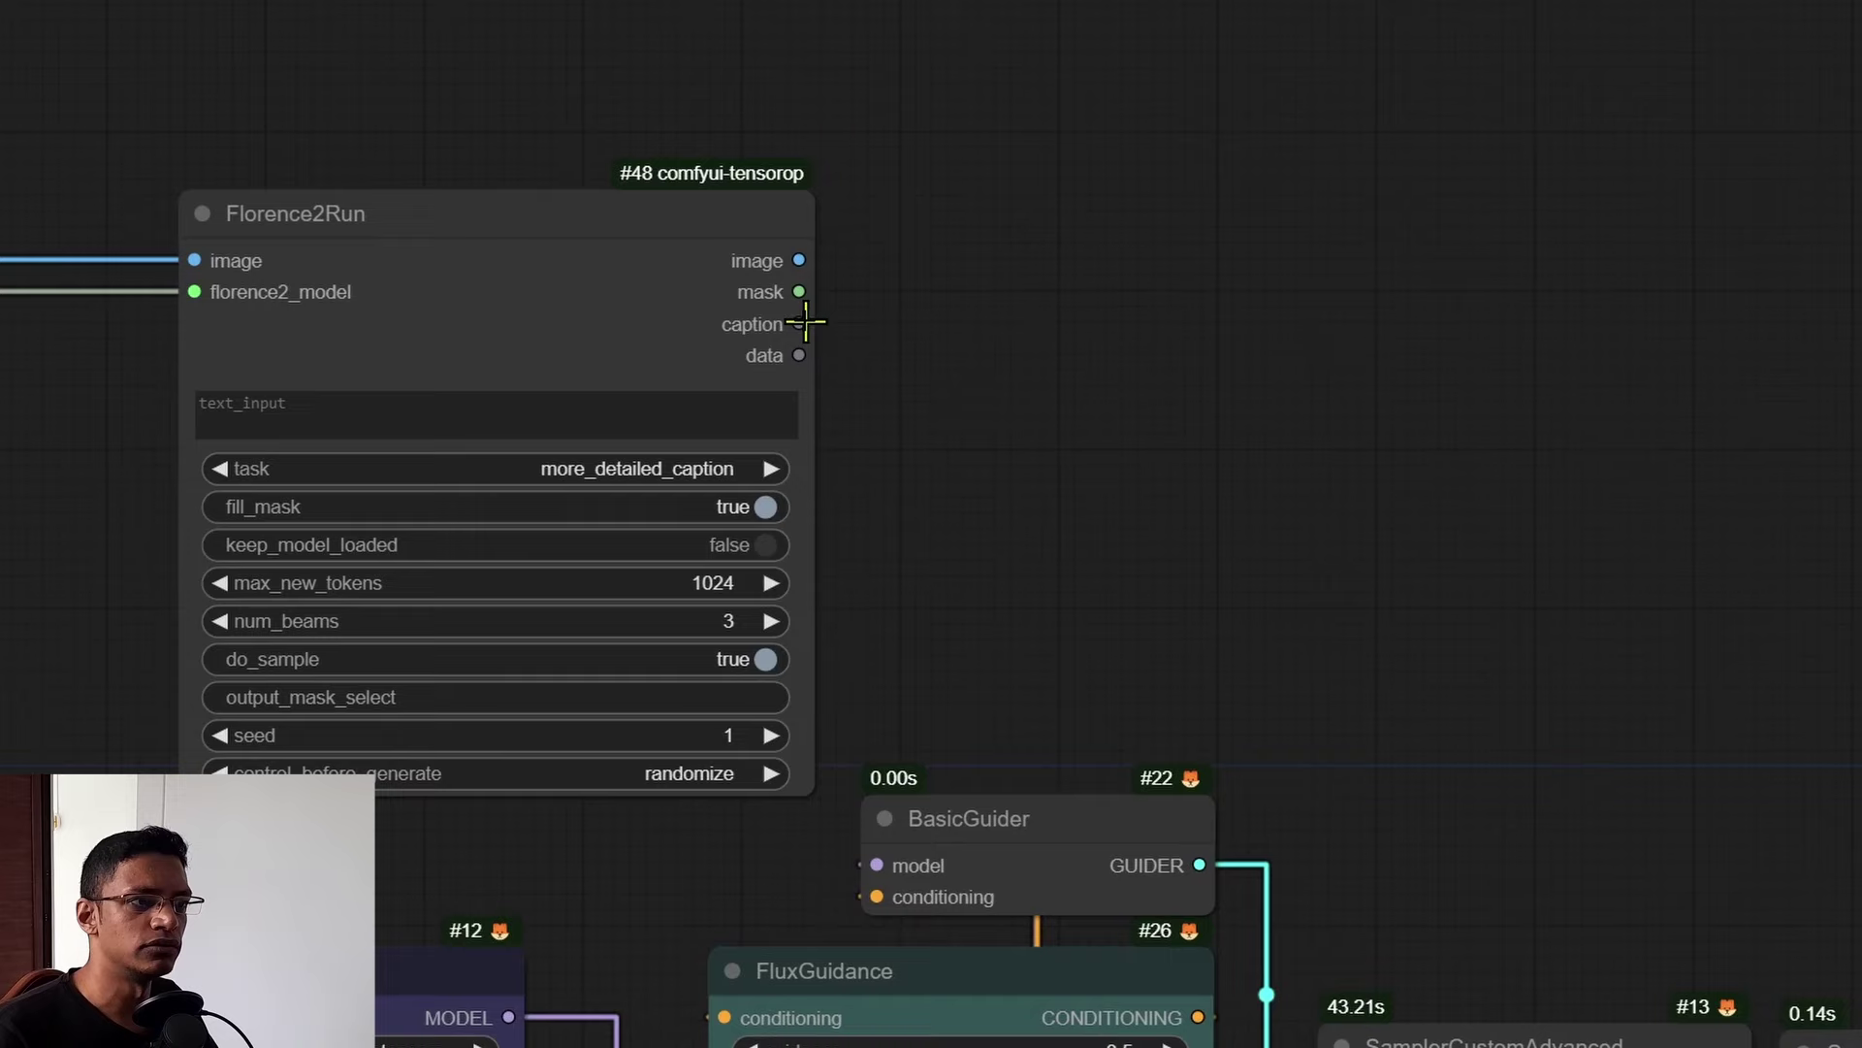
left_click_drag(801, 324, 997, 374)
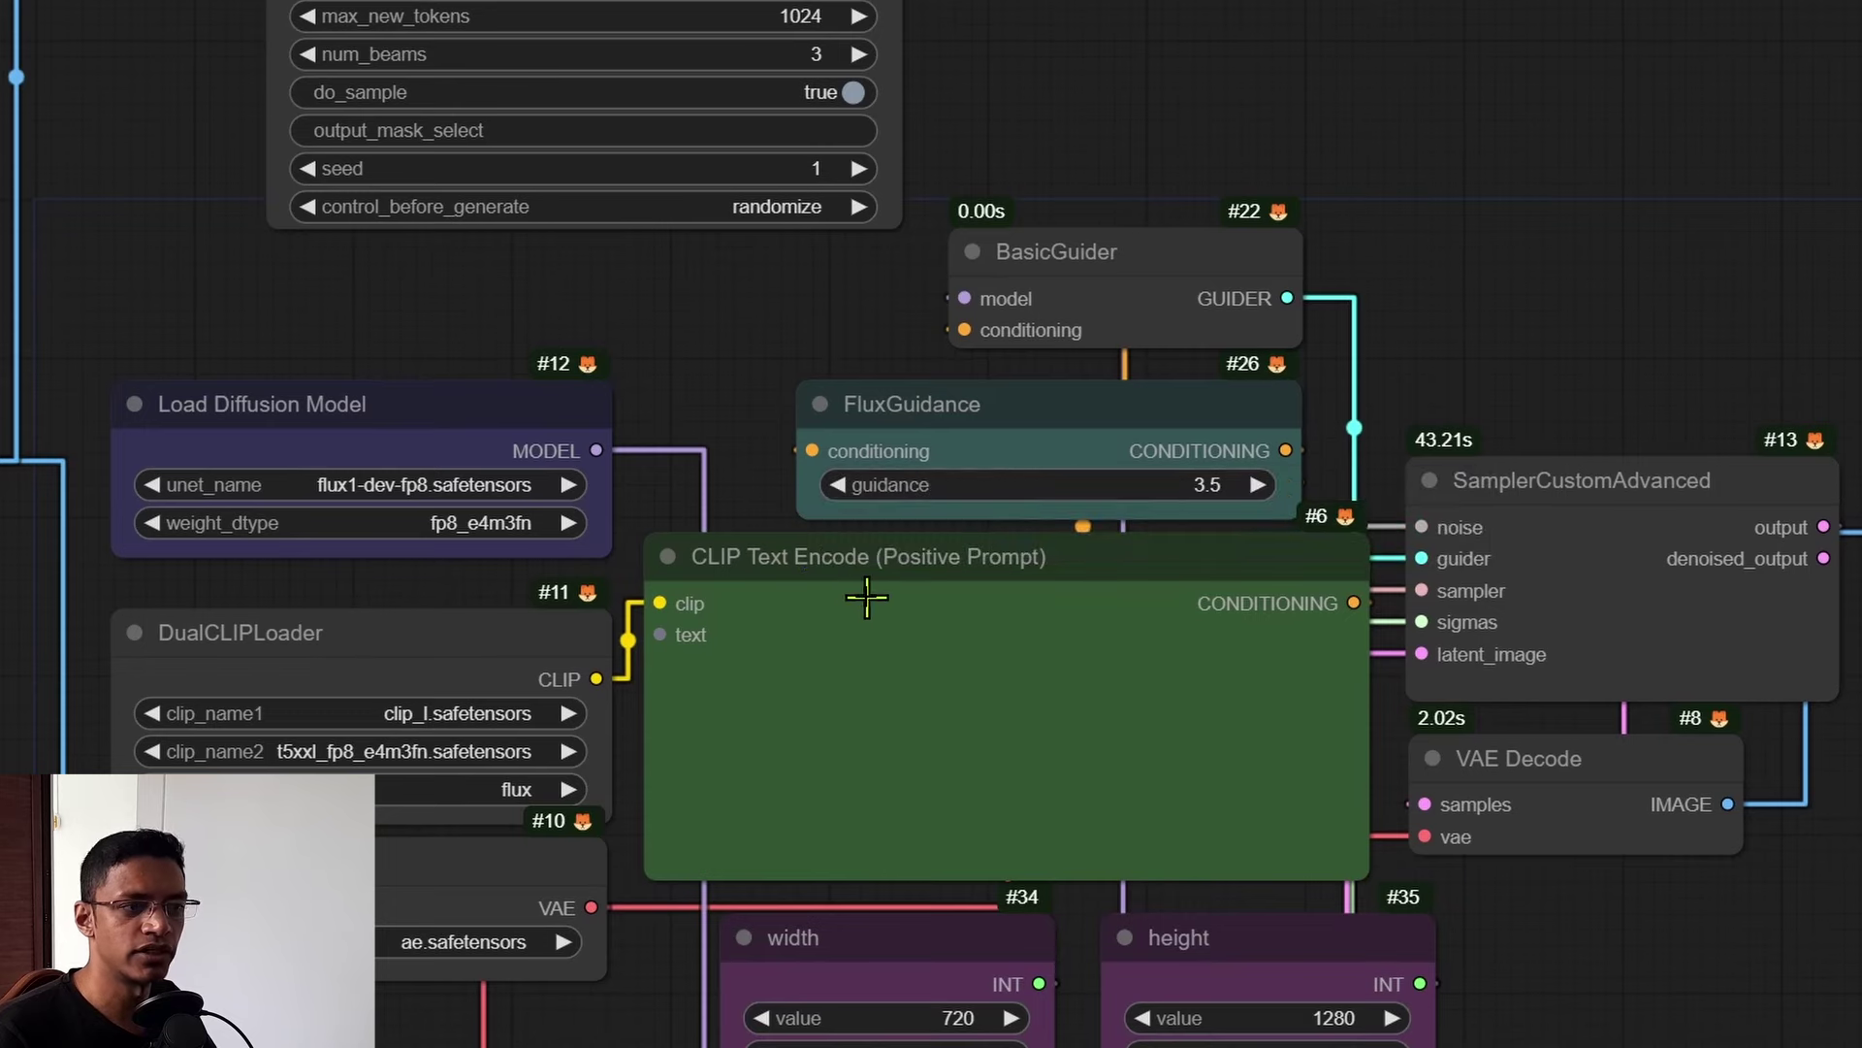
right_click(869, 548)
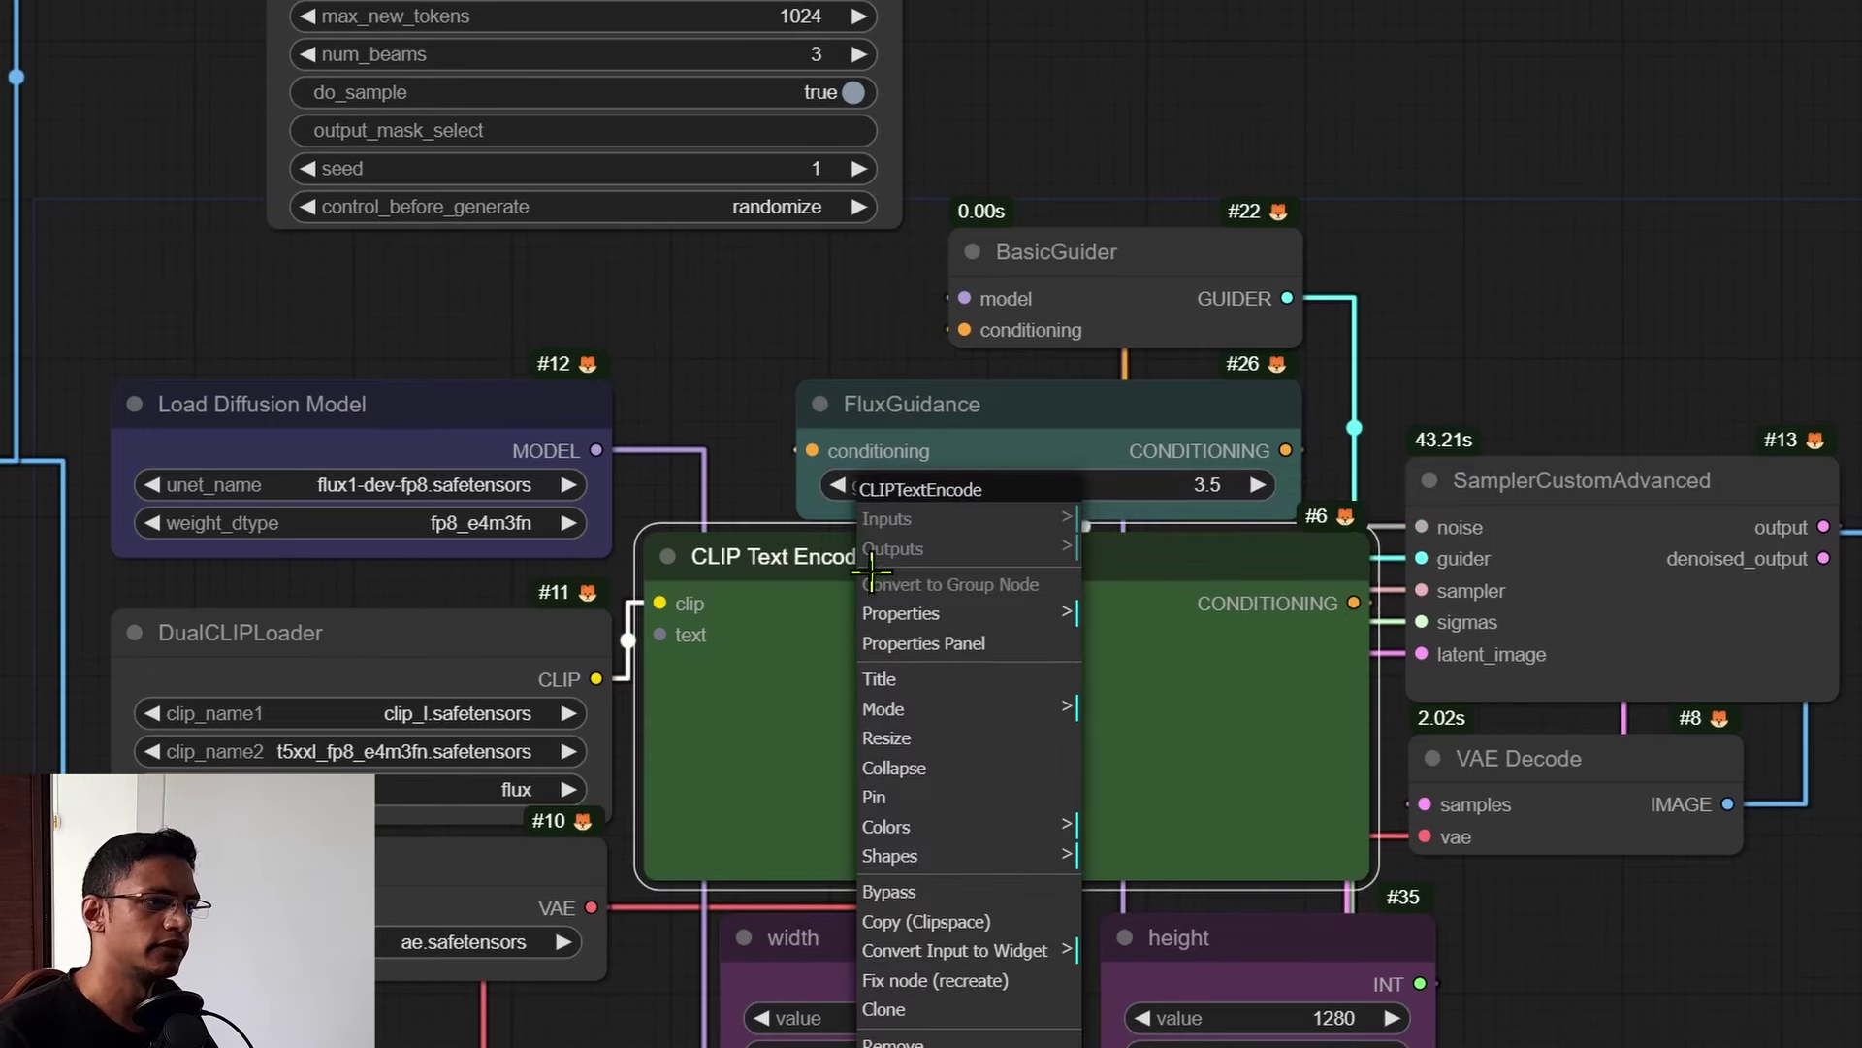
left_click(934, 980)
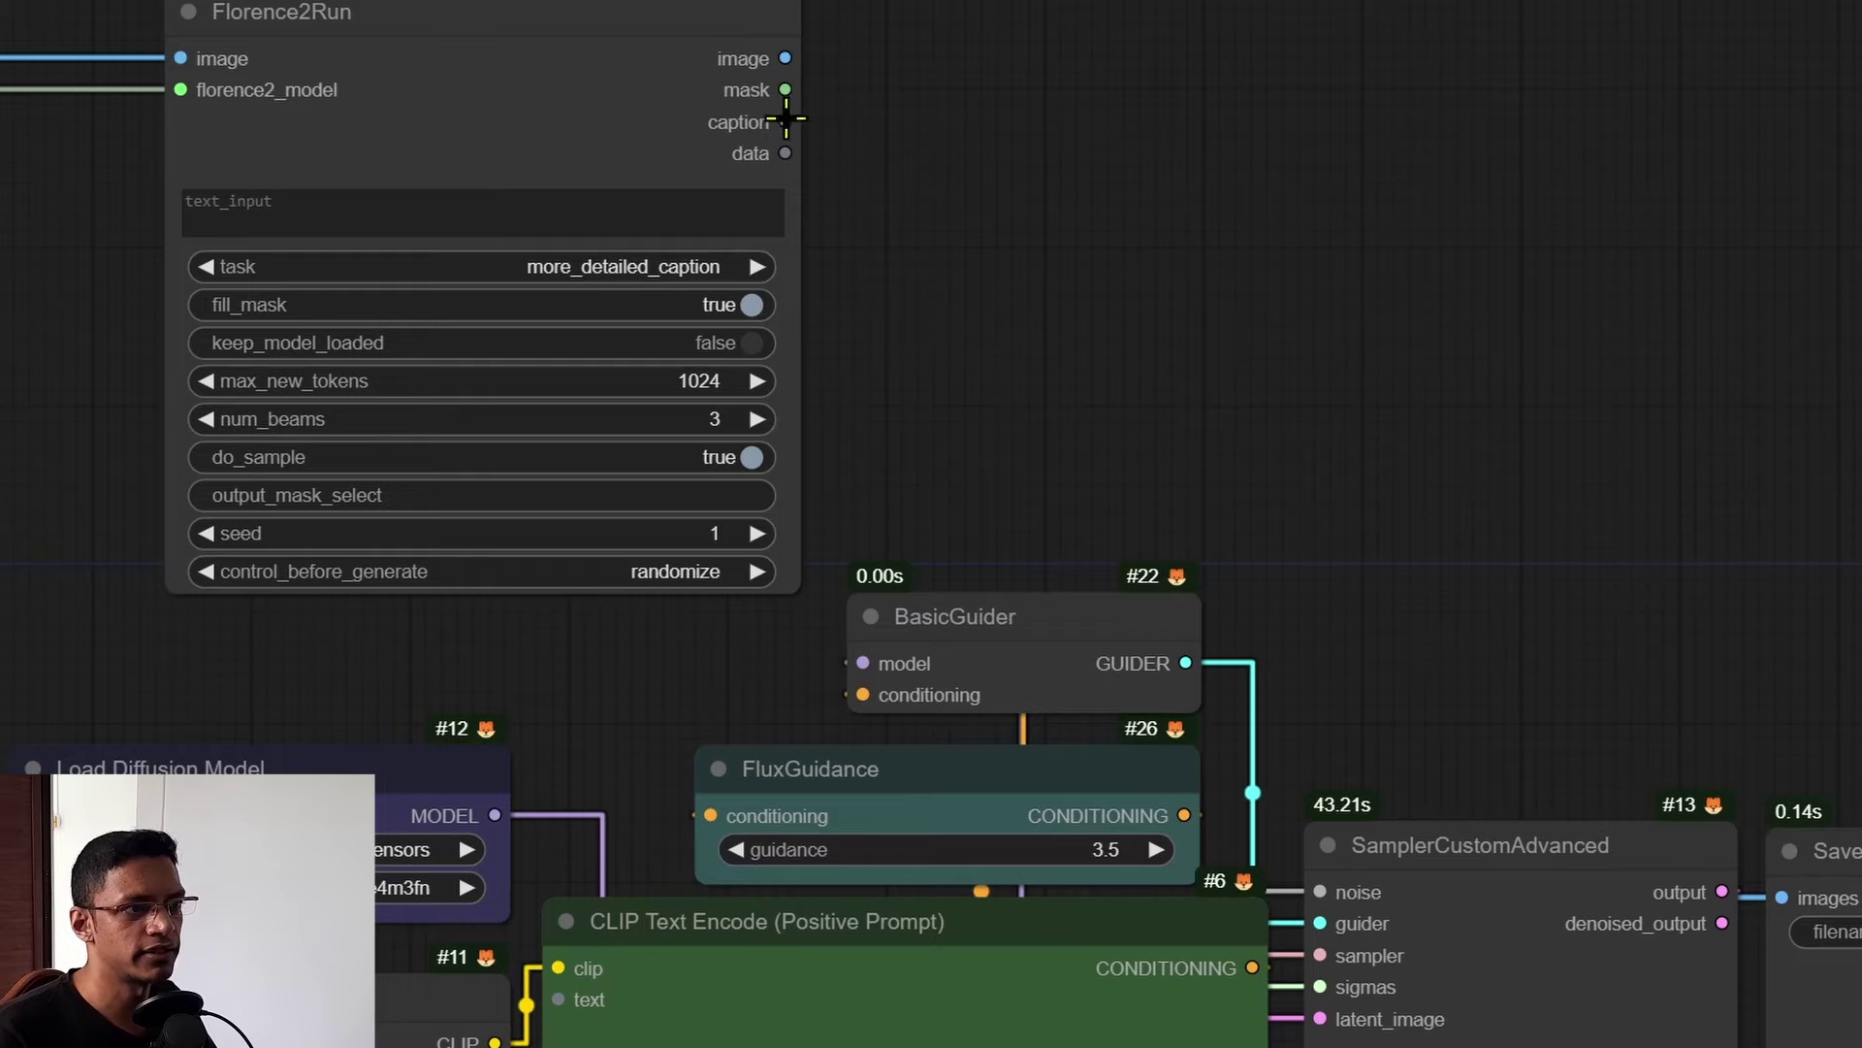
left_click_drag(786, 118, 561, 999)
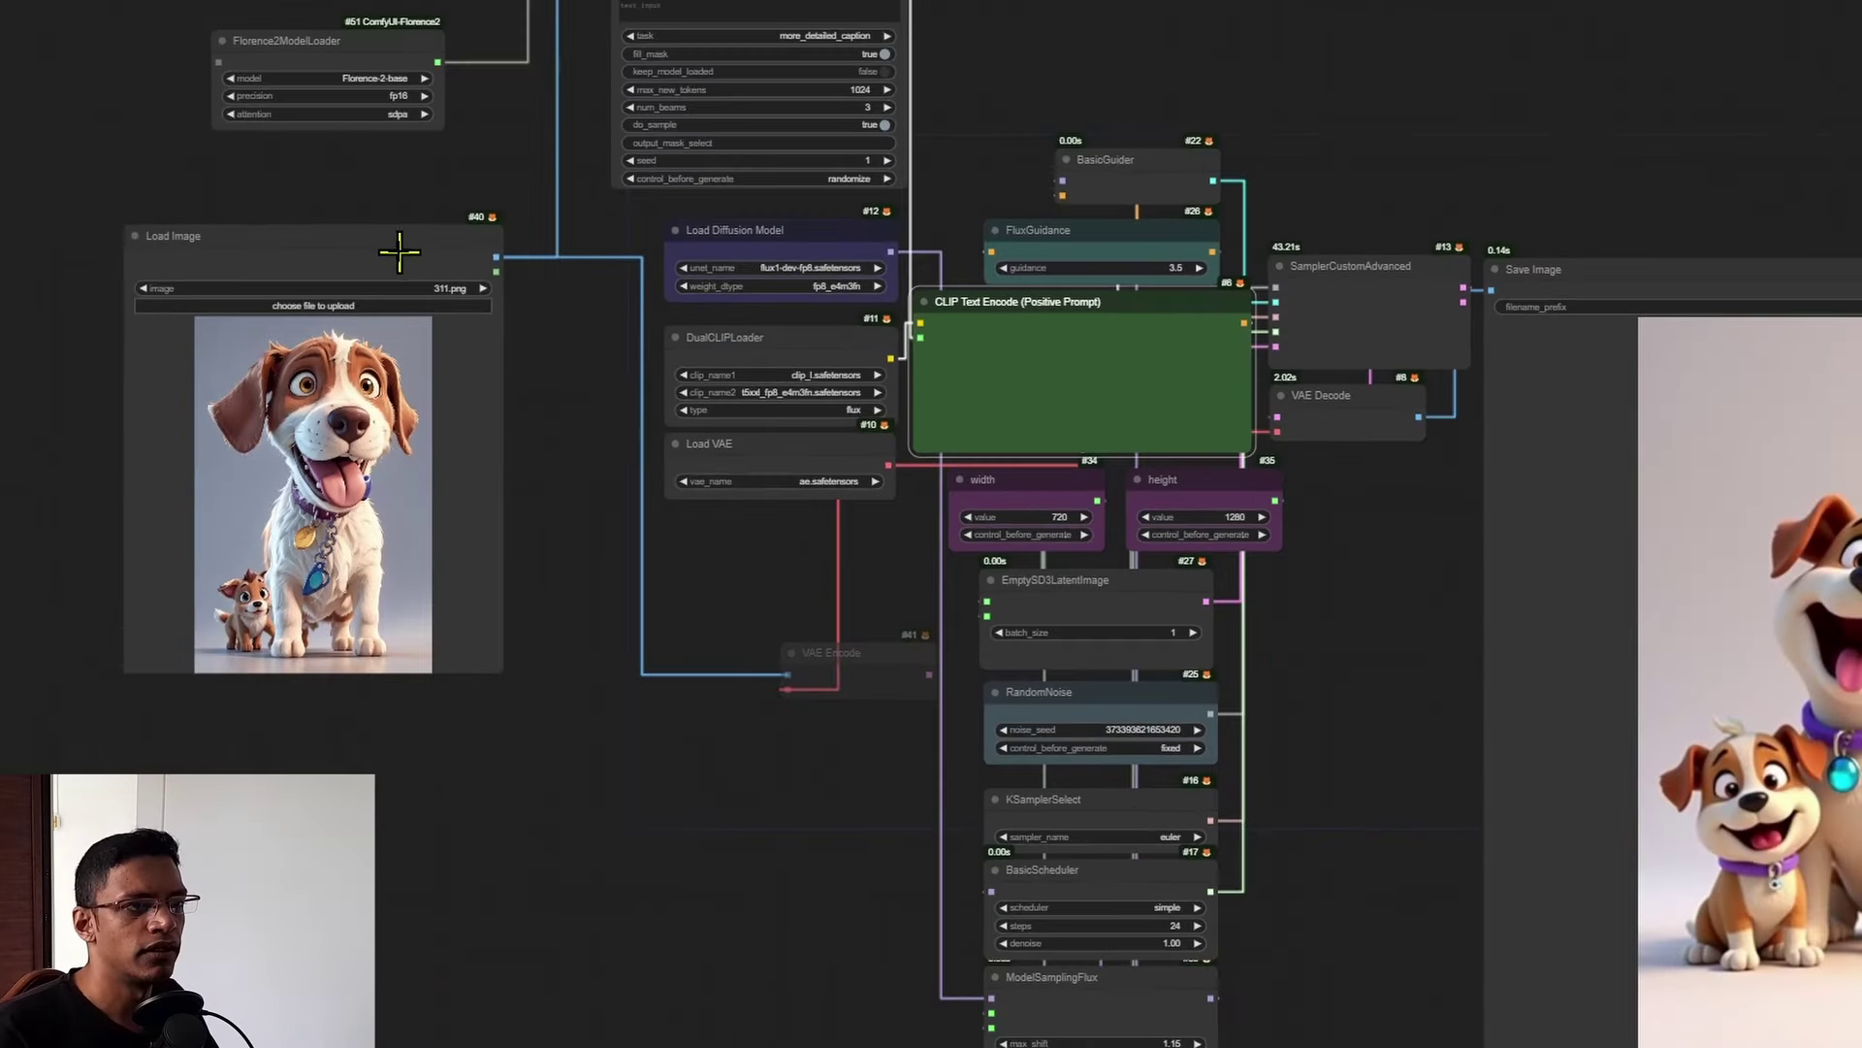
Reactivate the bypassed VAE Encode node and connect its LATENT output to the latent_image input of SamplerCustomAdvanced
left_click_drag(217, 186, 217, 252)
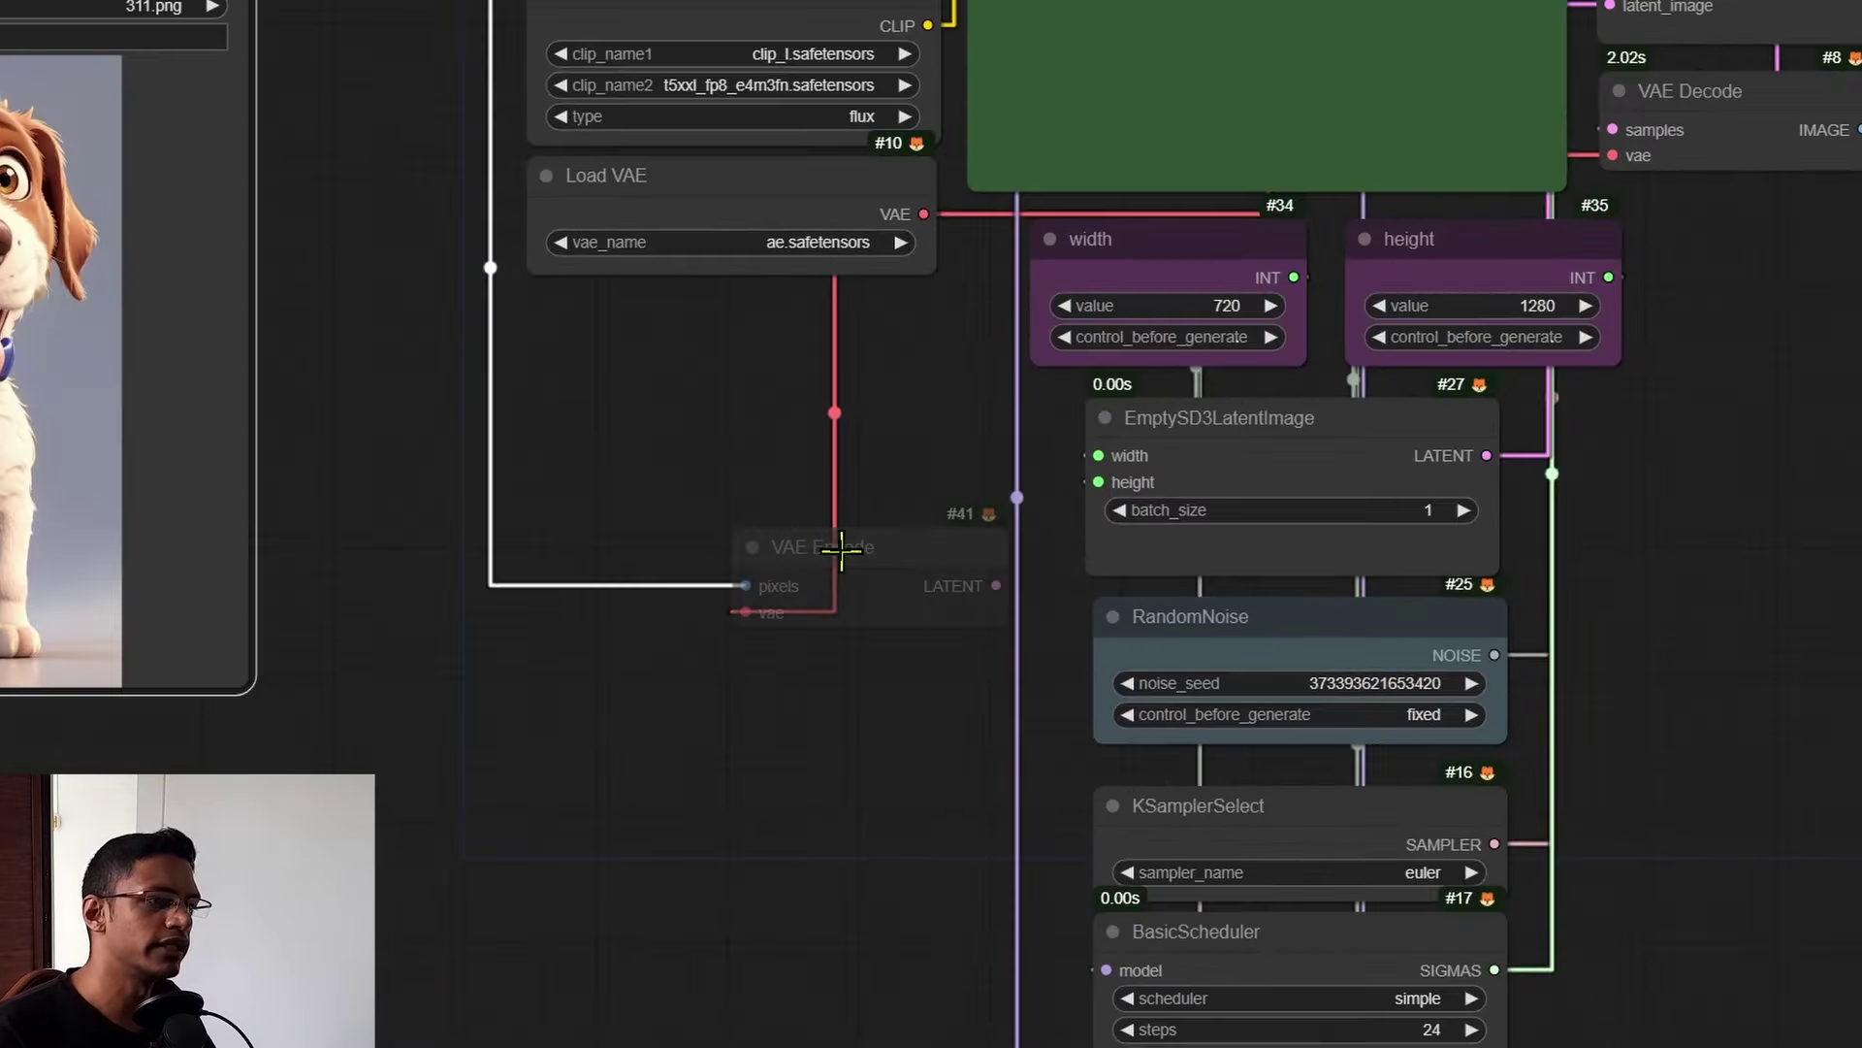
left_click_drag(837, 650, 754, 634)
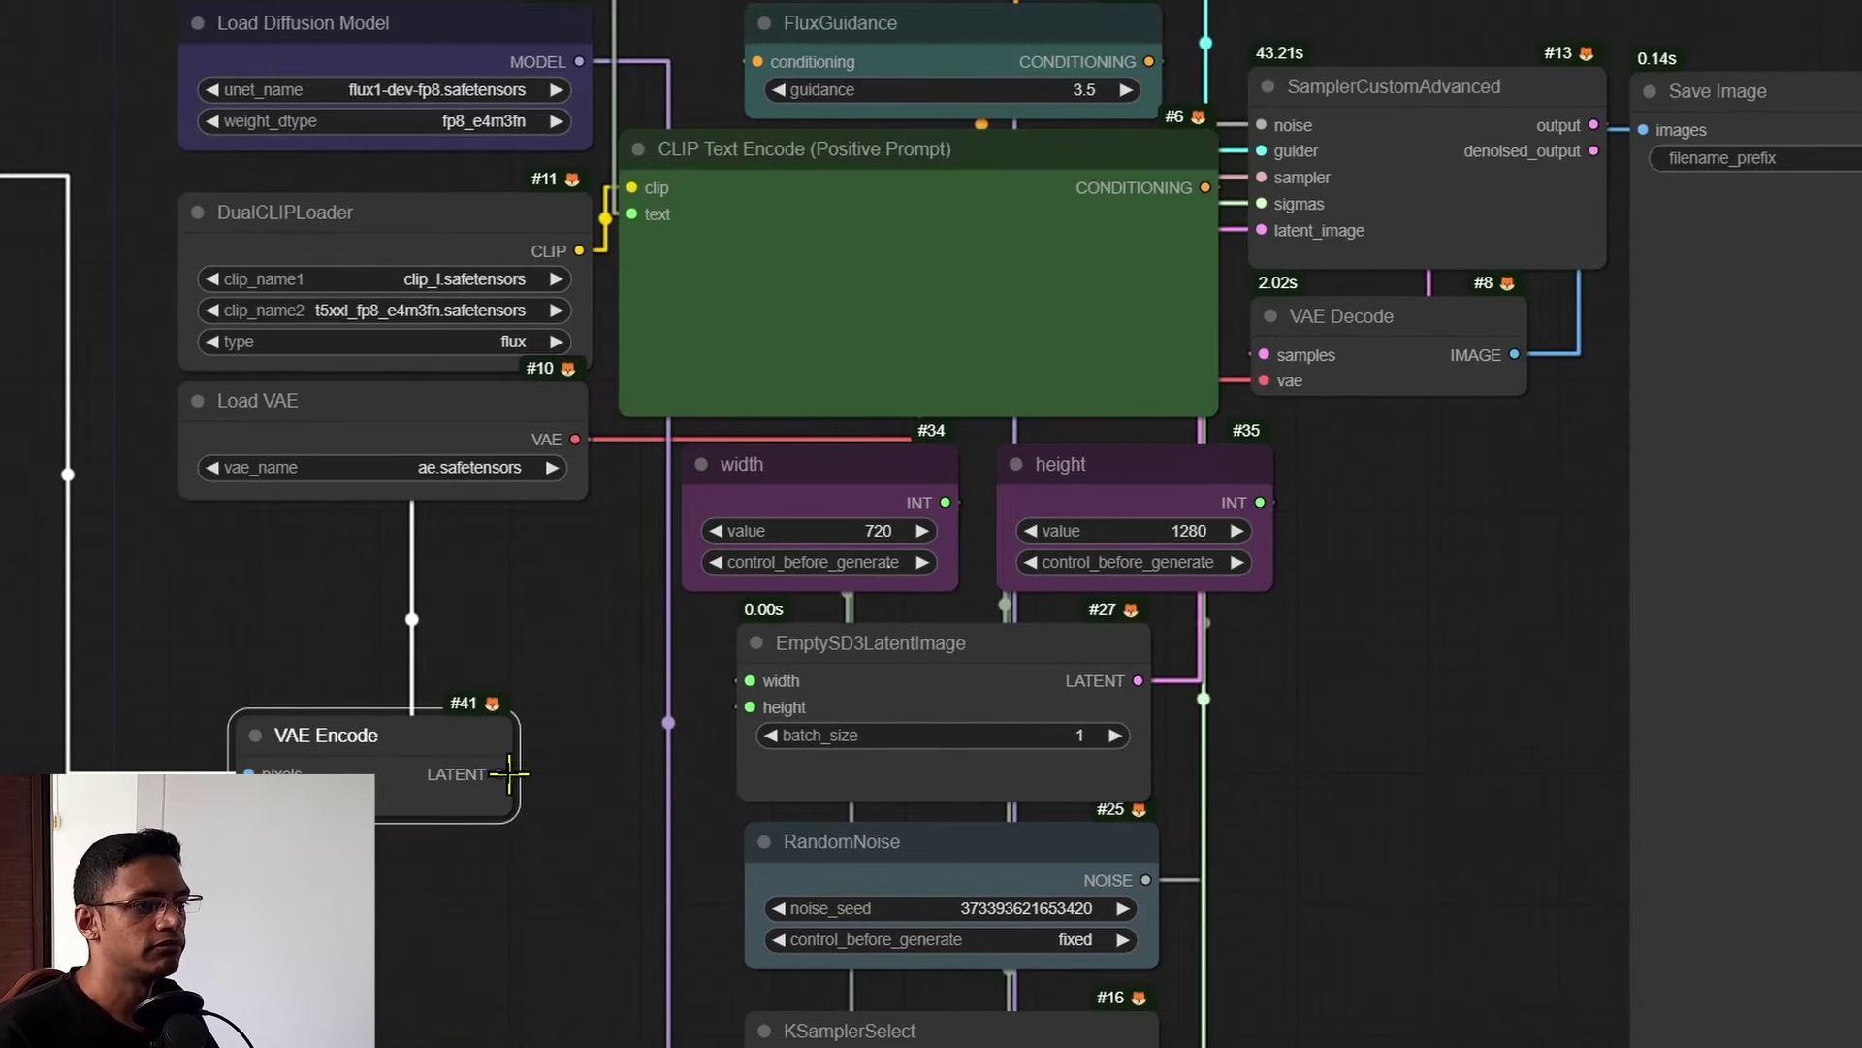
left_click_drag(509, 774, 1261, 230)
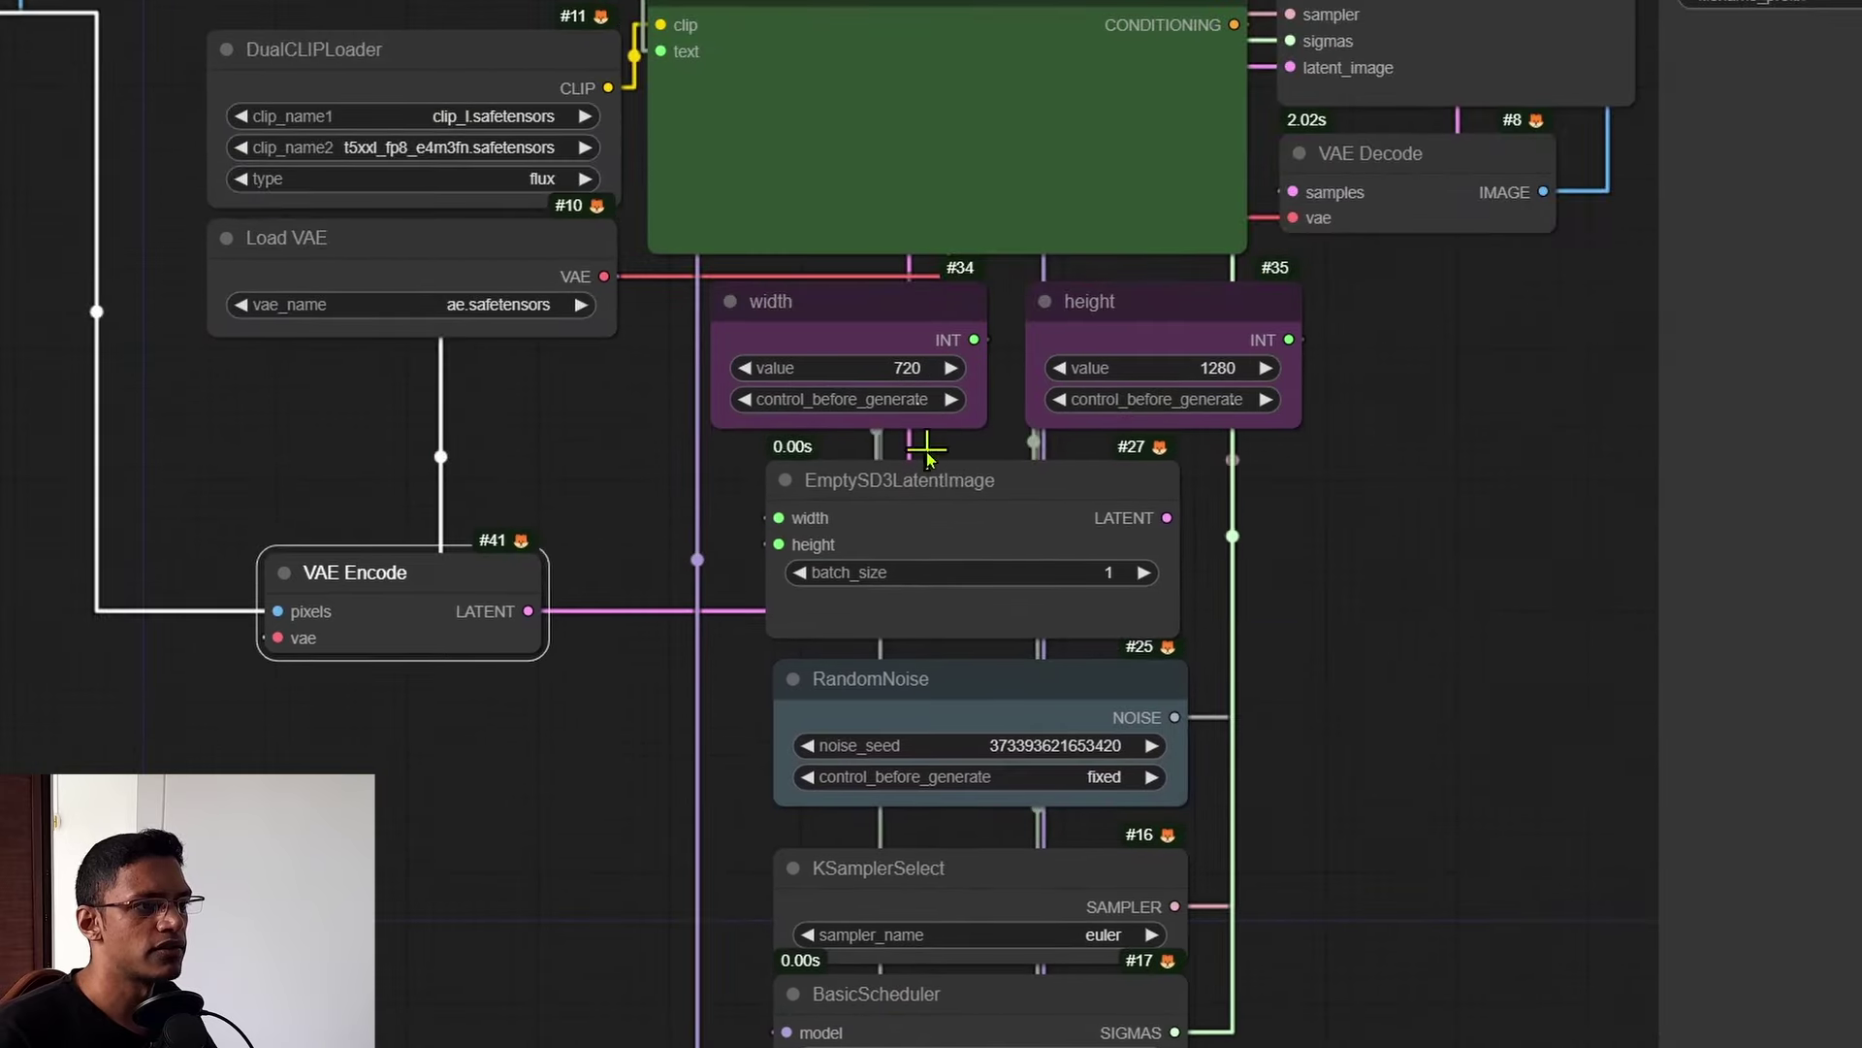
Mute the EmptySD3LatentImage node together with the width and height nodes
left_click(1016, 265)
key("ctrl+m")
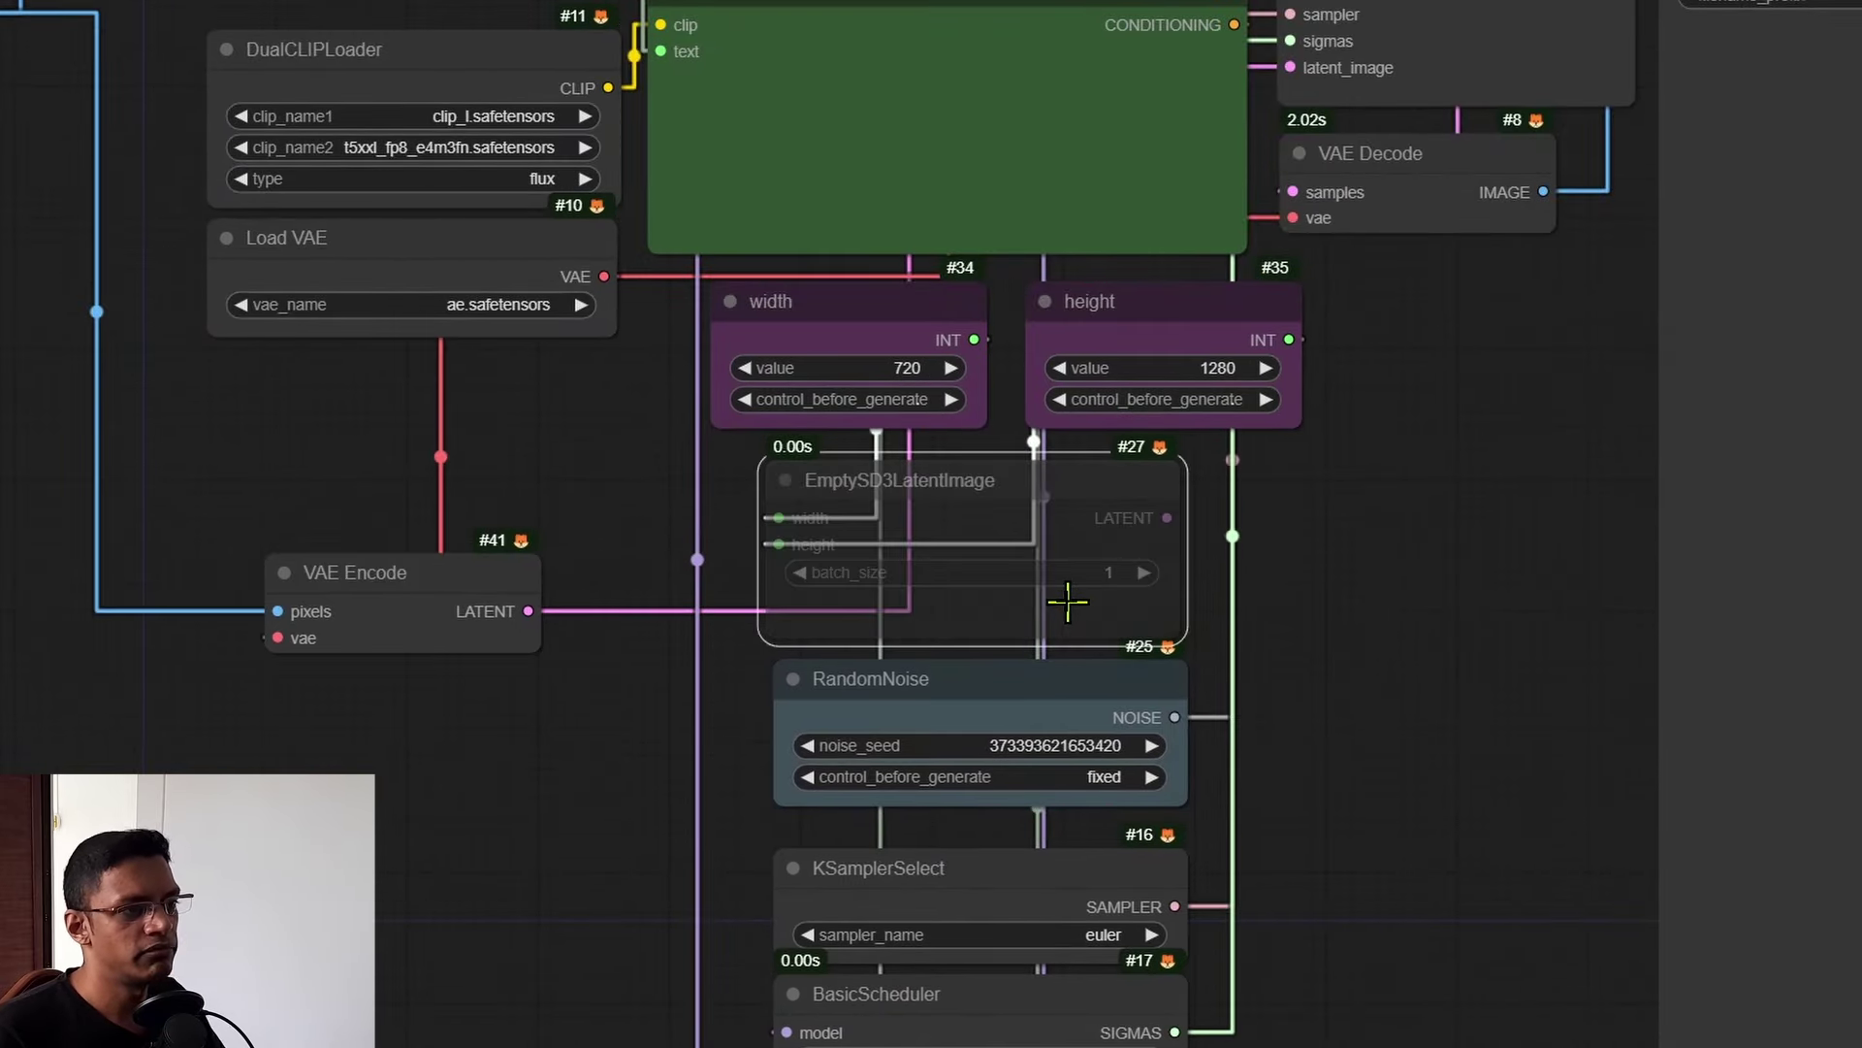
left_click(884, 310)
left_click(1111, 306, "shift")
key("ctrl+m")
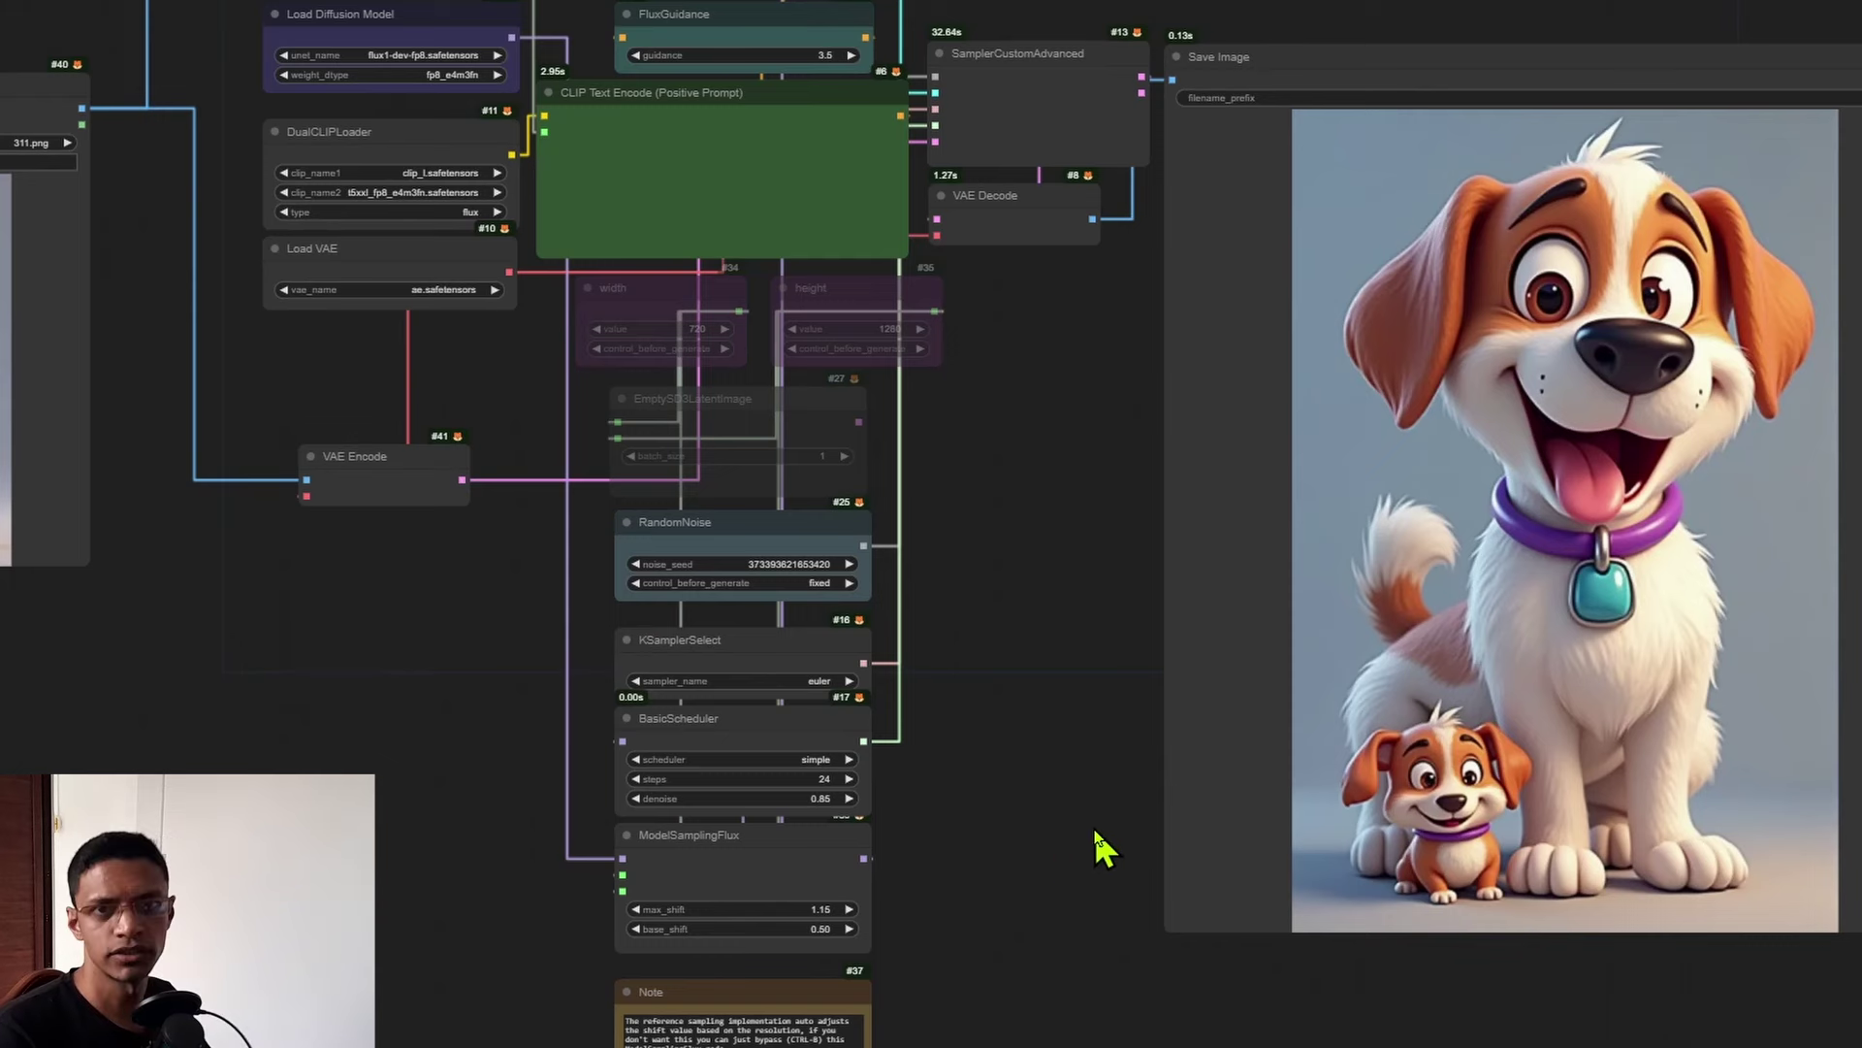
Compare the generated dog image in Save Image with the source image, and examine the denoise setting in BasicScheduler
scroll(539, 785, "down", 4)
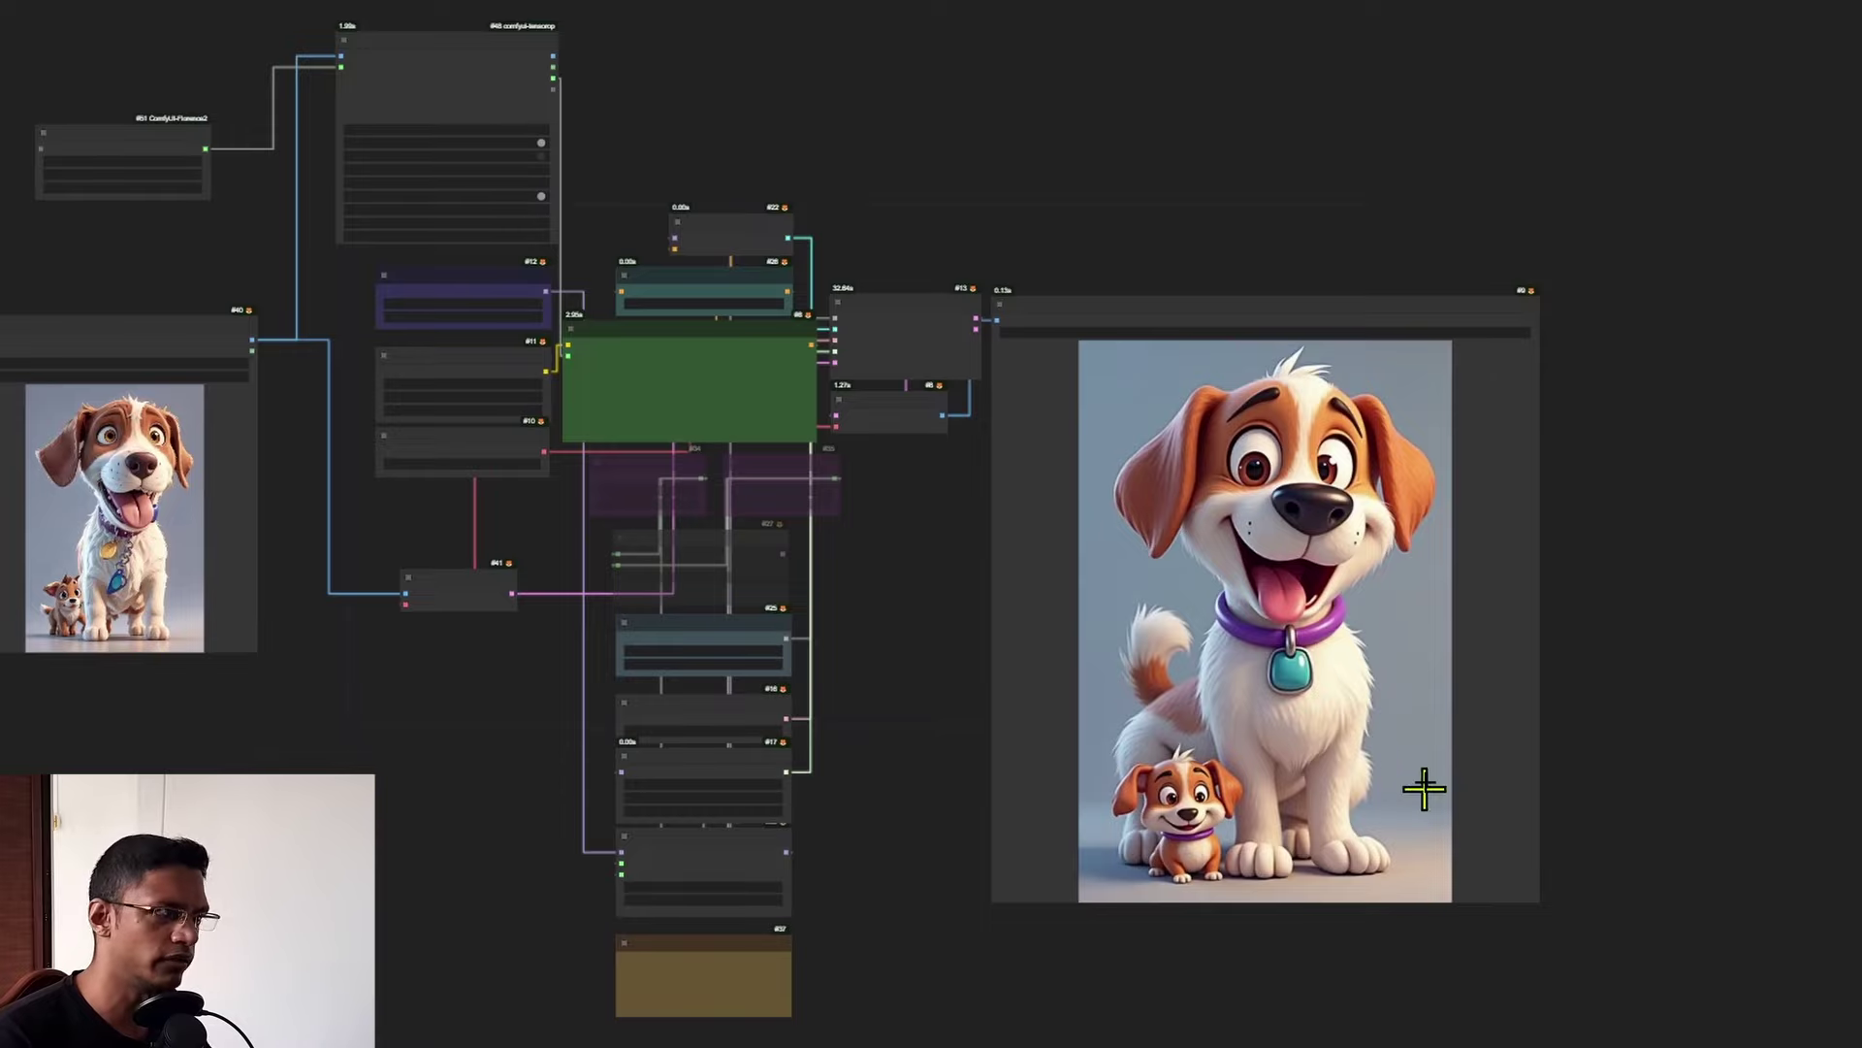
scroll(1331, 558, "up", 5)
scroll(950, 737, "down", 5)
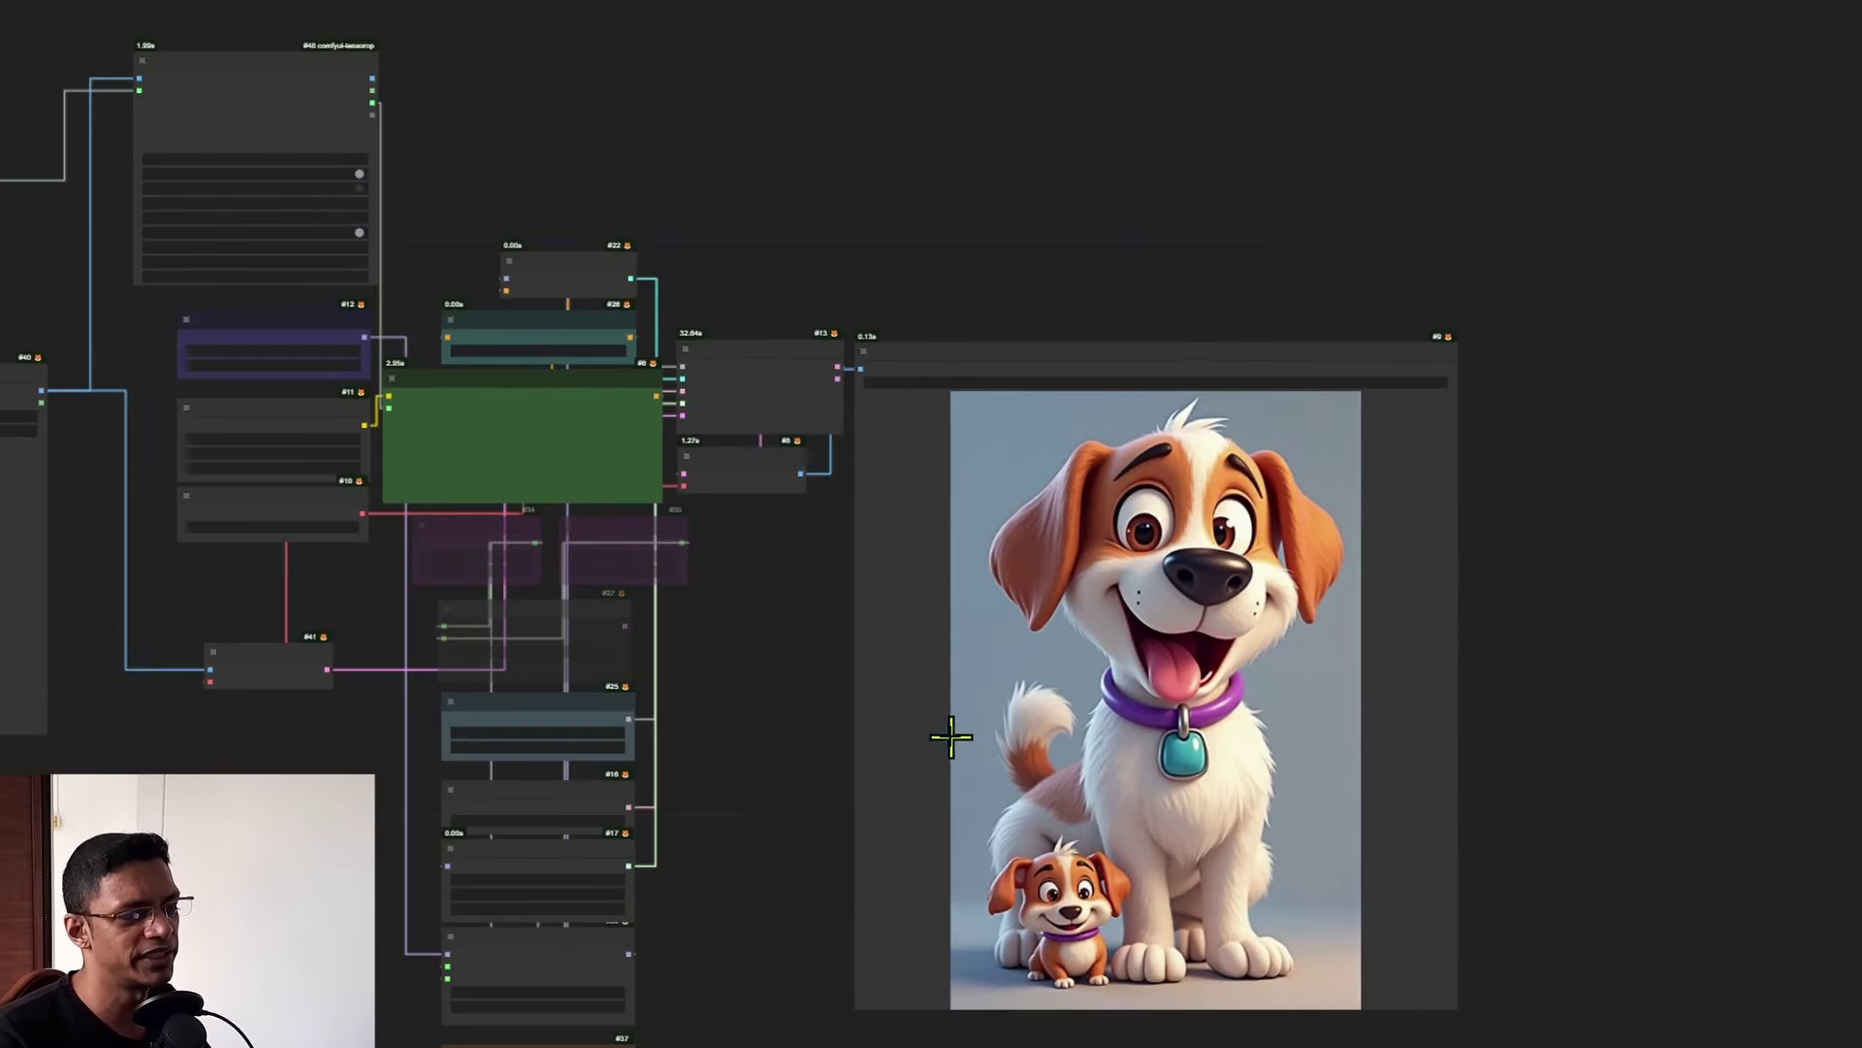
scroll(822, 811, "up", 8)
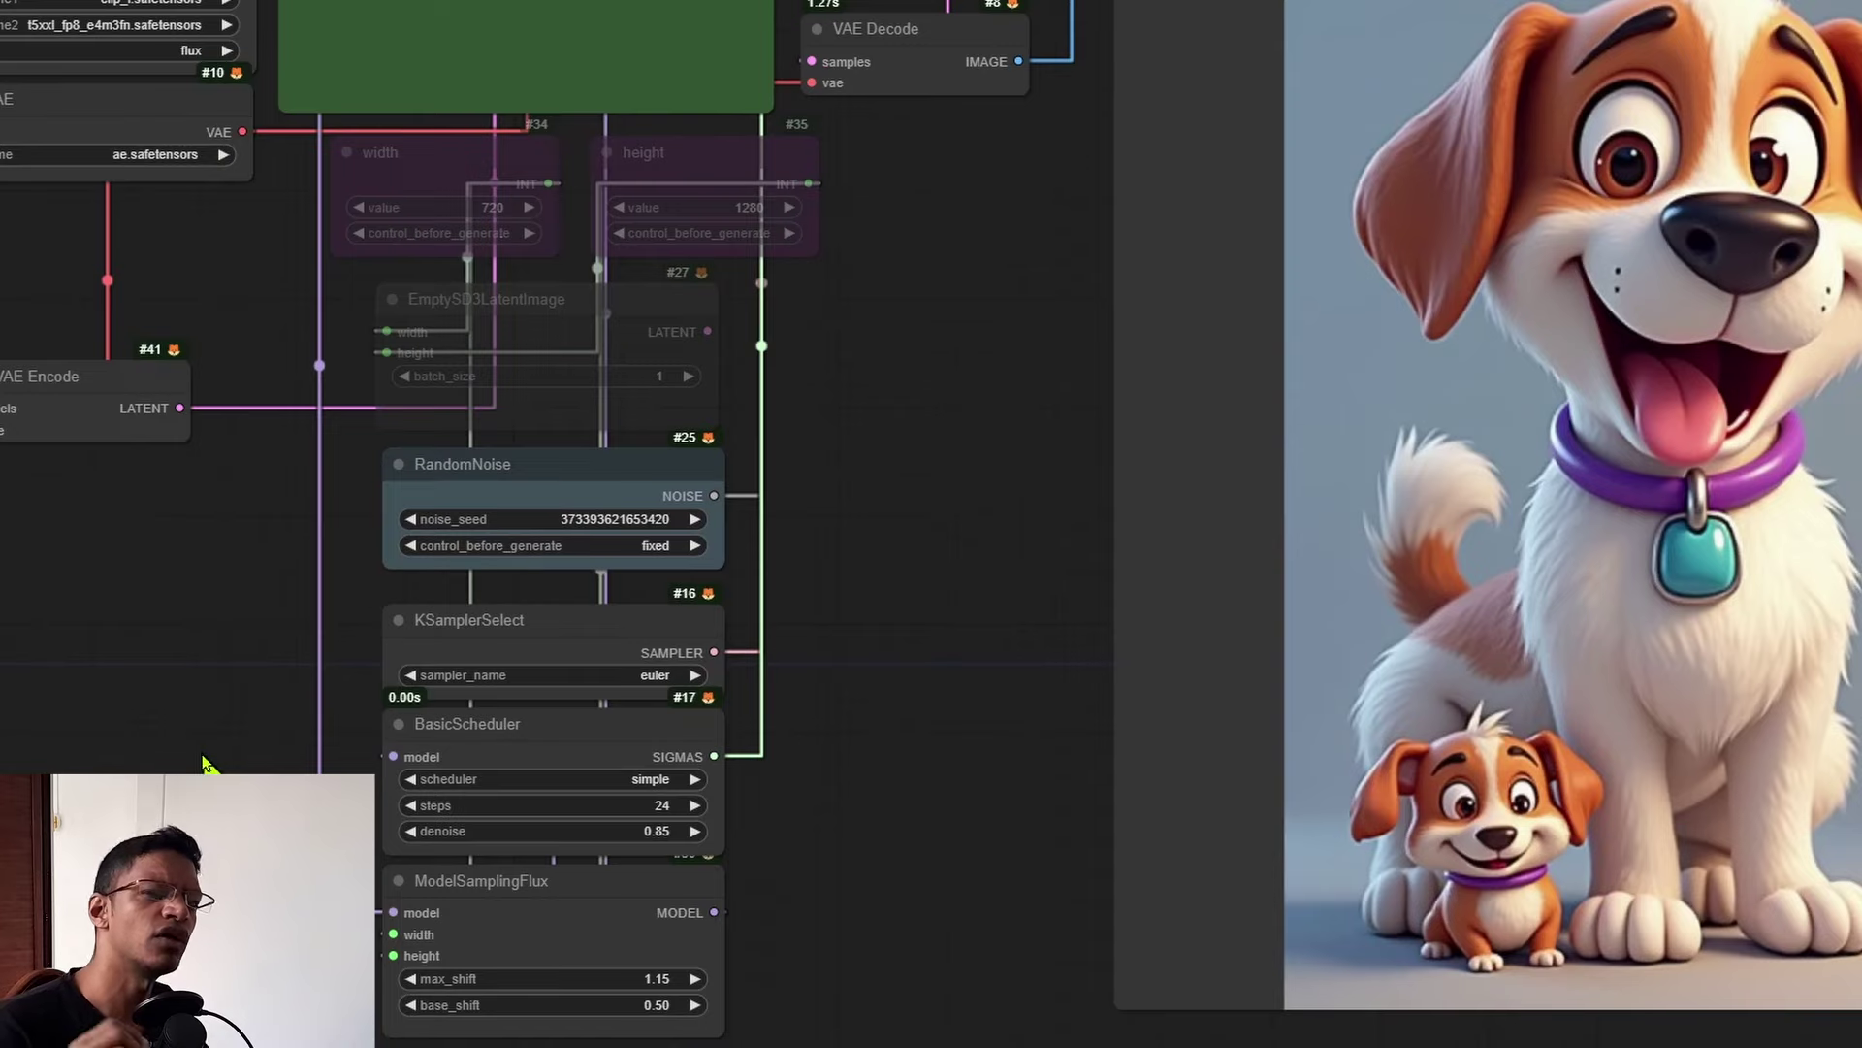
scroll(611, 782, "down", 5)
scroll(364, 609, "up", 5)
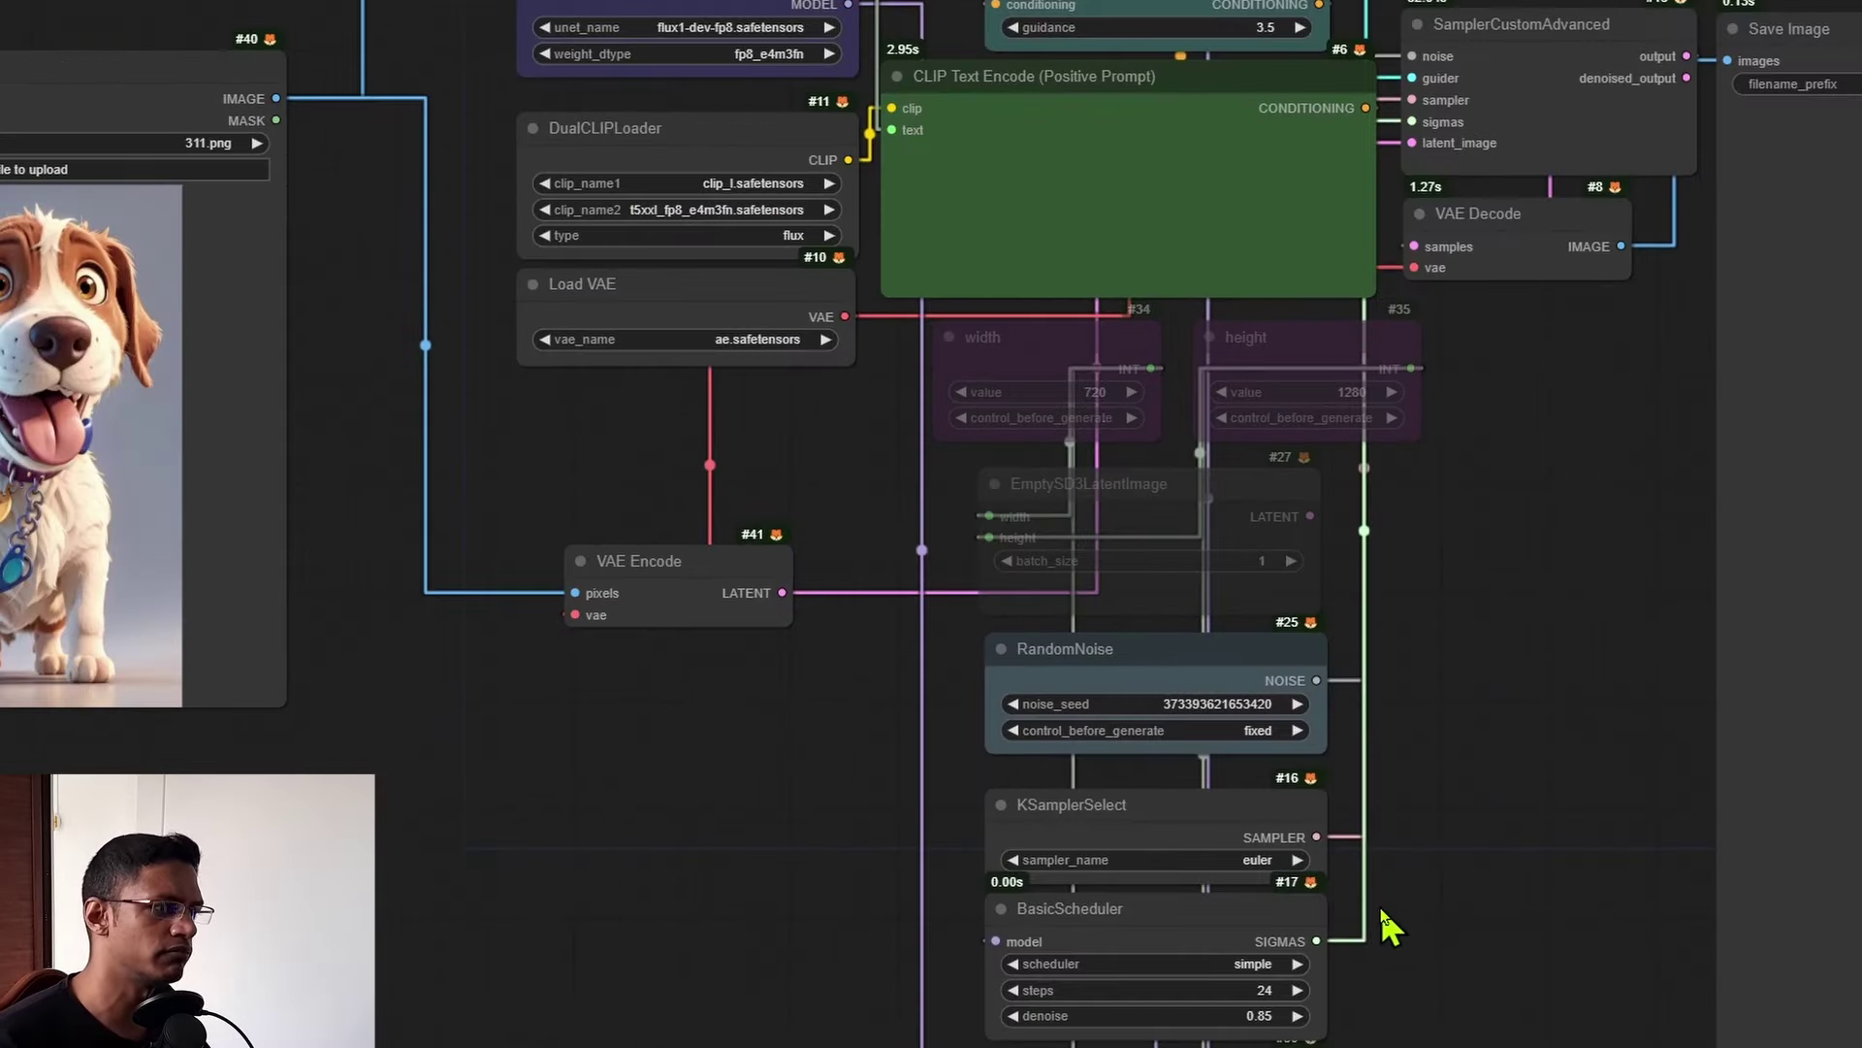
scroll(1437, 864, "up", 3)
scroll(1431, 631, "down", 5)
scroll(1426, 411, "up", 3)
left_click_drag(1327, 238, 1337, 645)
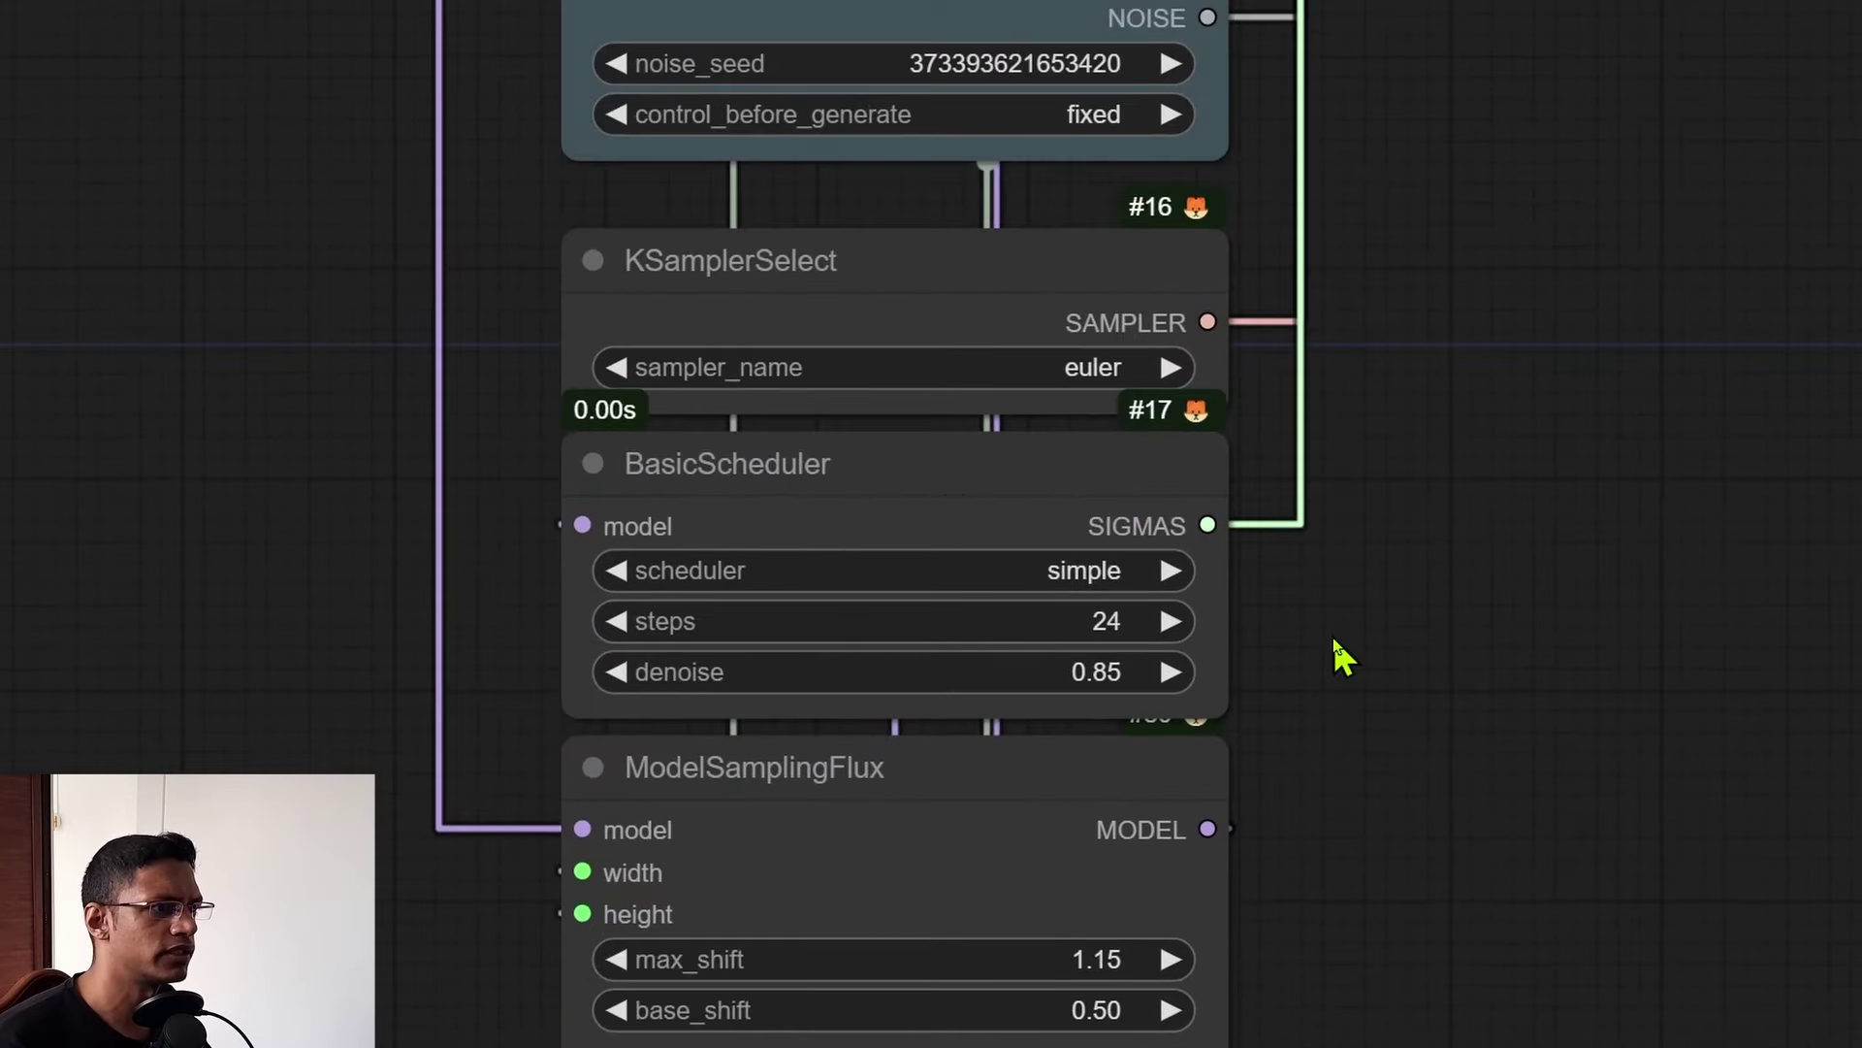
left_click(883, 485)
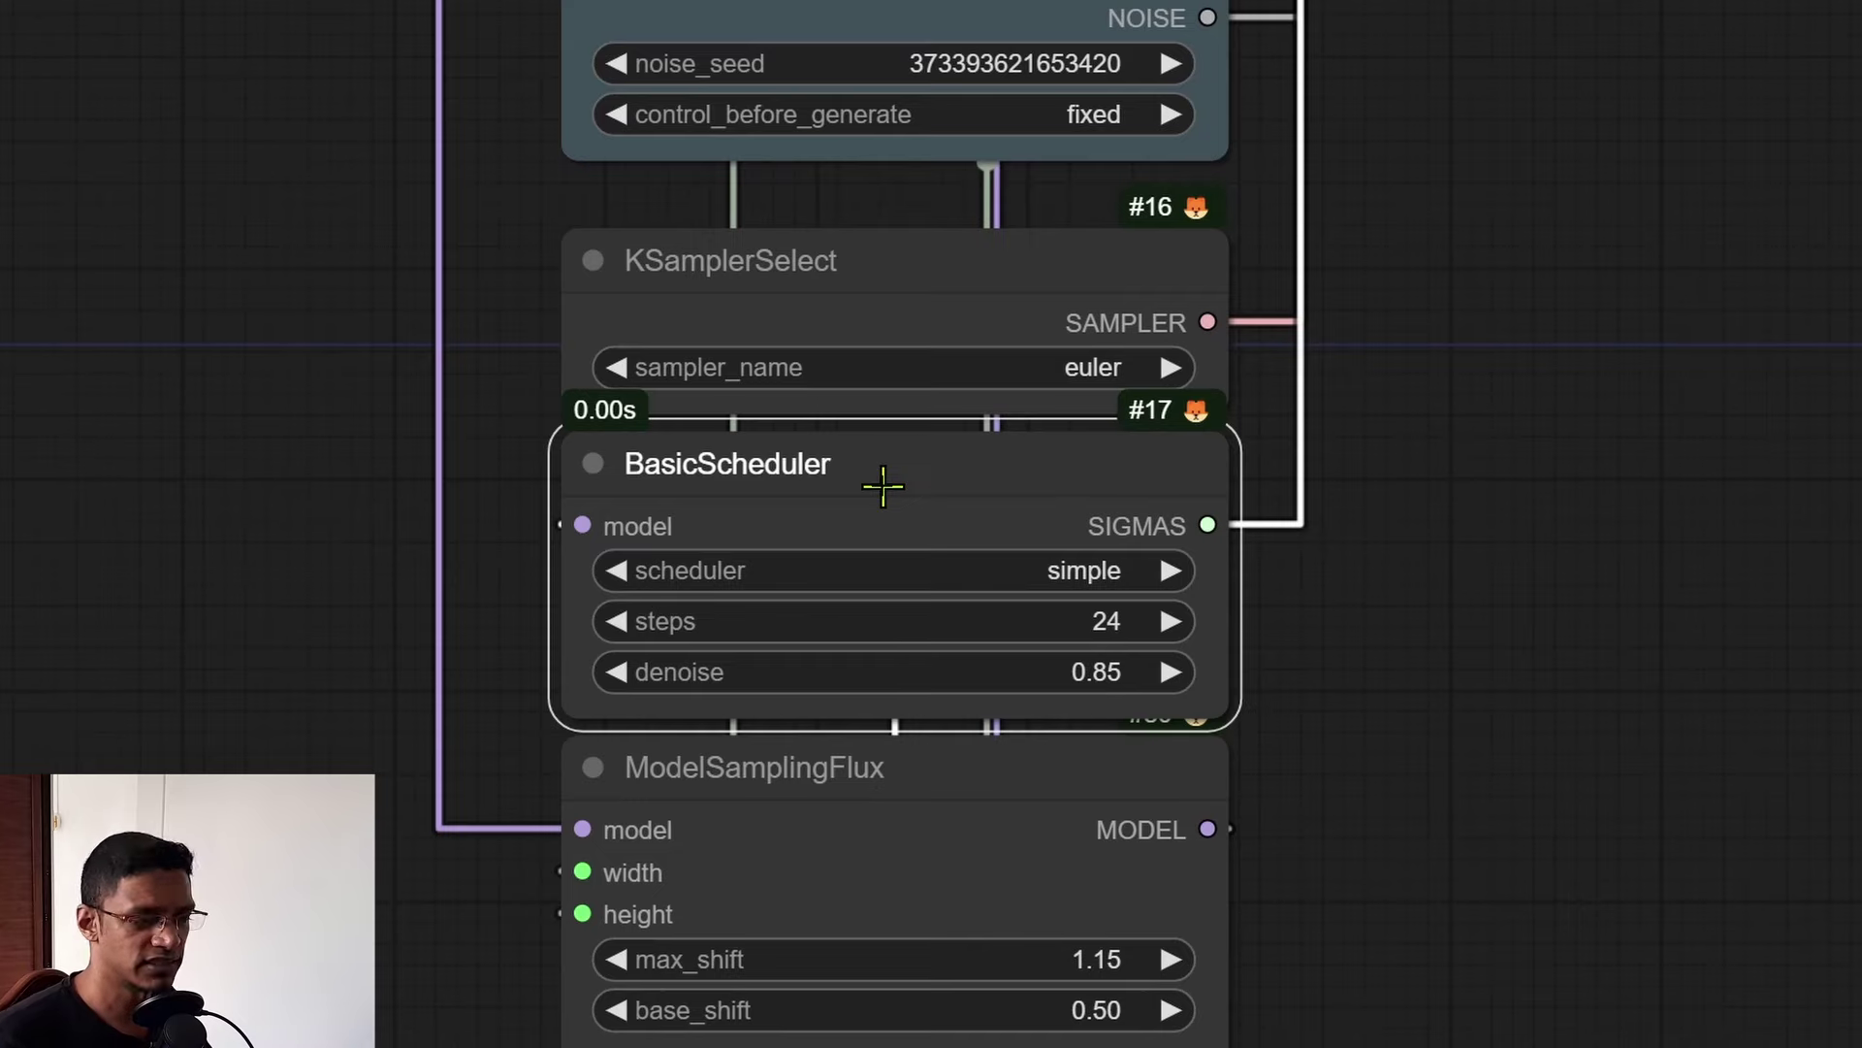
Set denoise to 0.50 in the BasicScheduler node
left_click(1097, 673)
type("0.50")
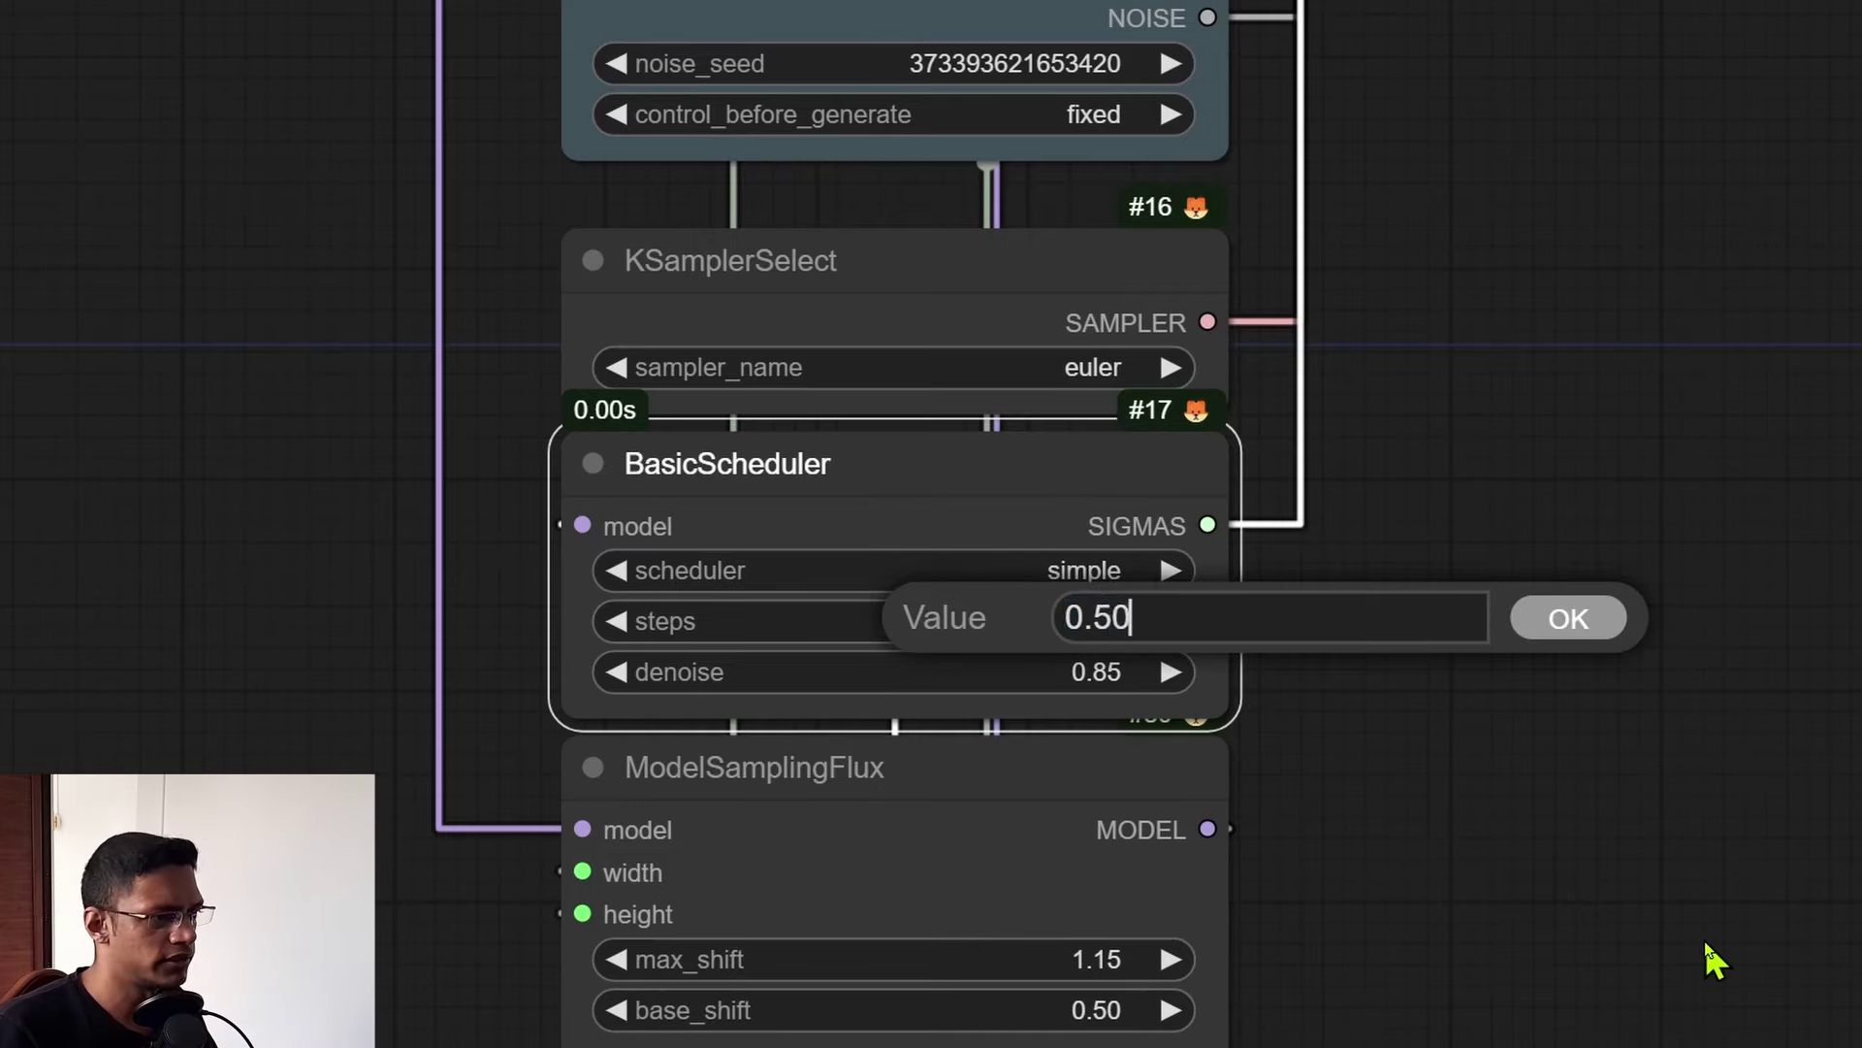
key("Return")
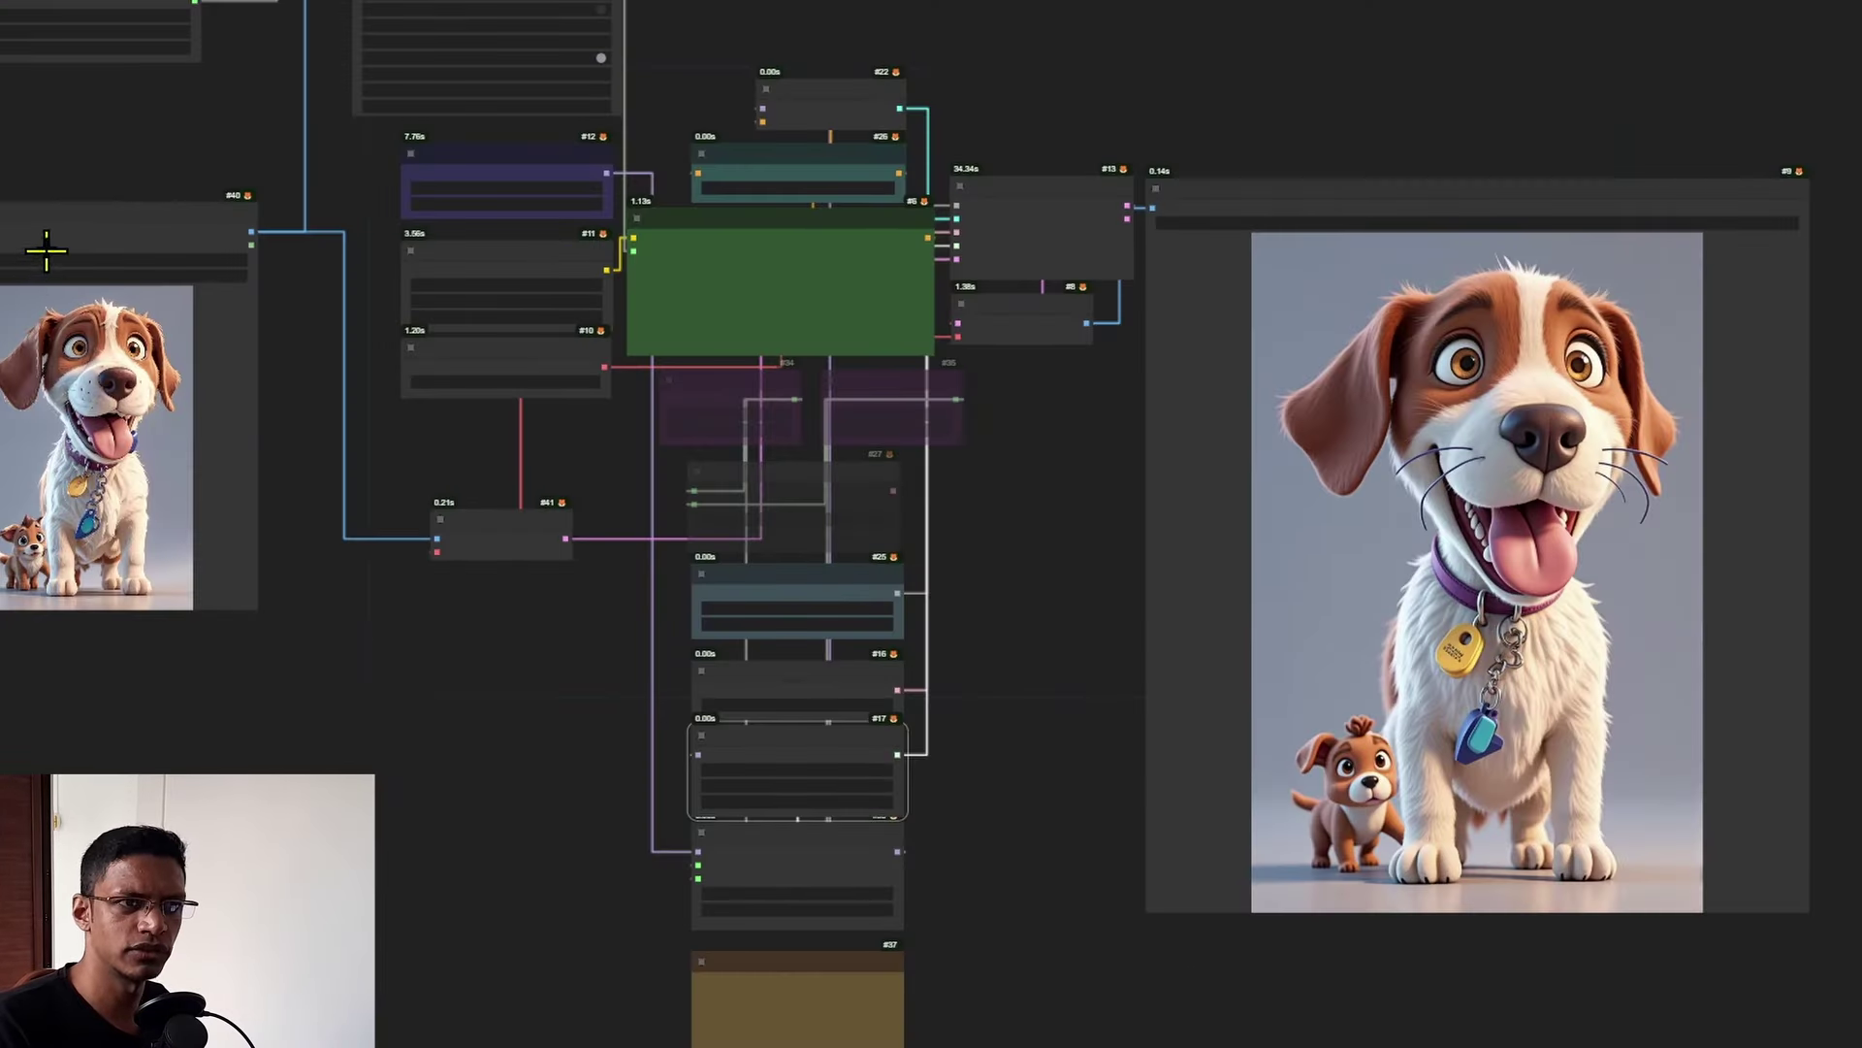
Place the Load Image node beside the Save Image node and enlarge it to about the same size
left_click_drag(145, 198, 981, 425)
left_click_drag(417, 432, 1493, 174)
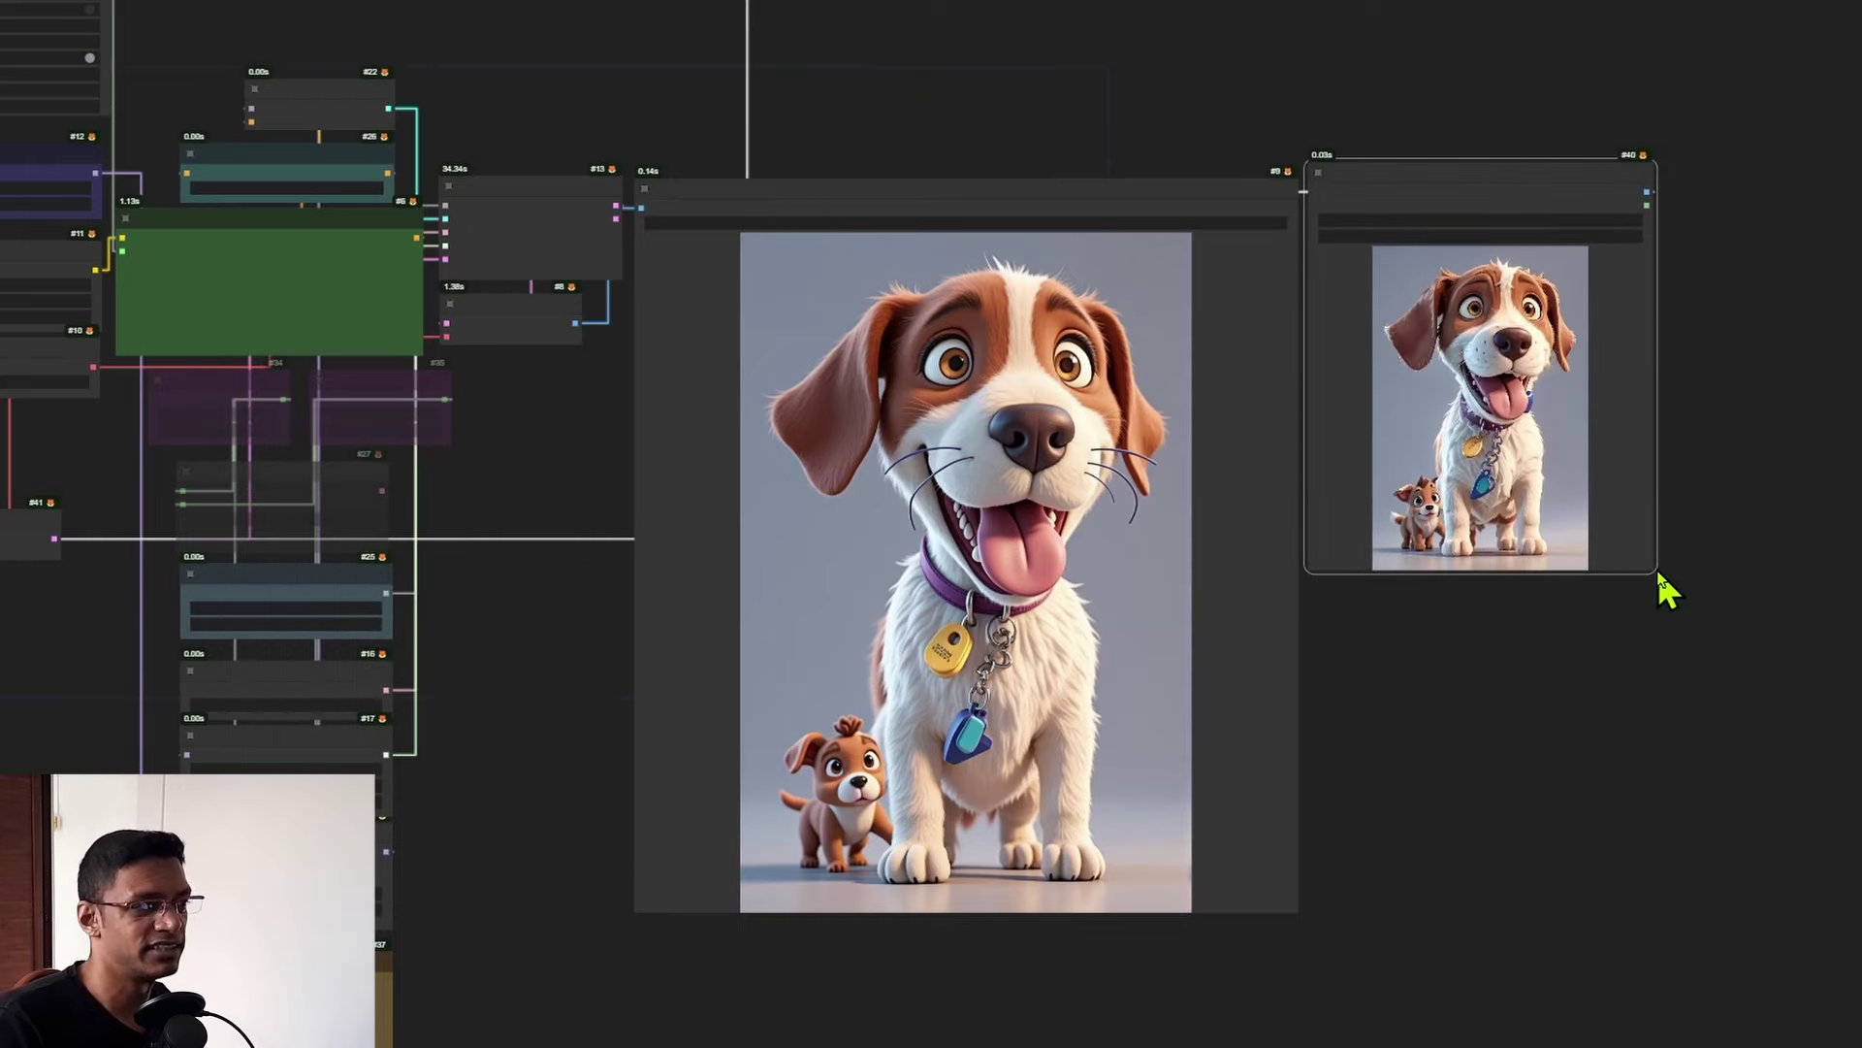
left_click_drag(1652, 565, 1858, 915)
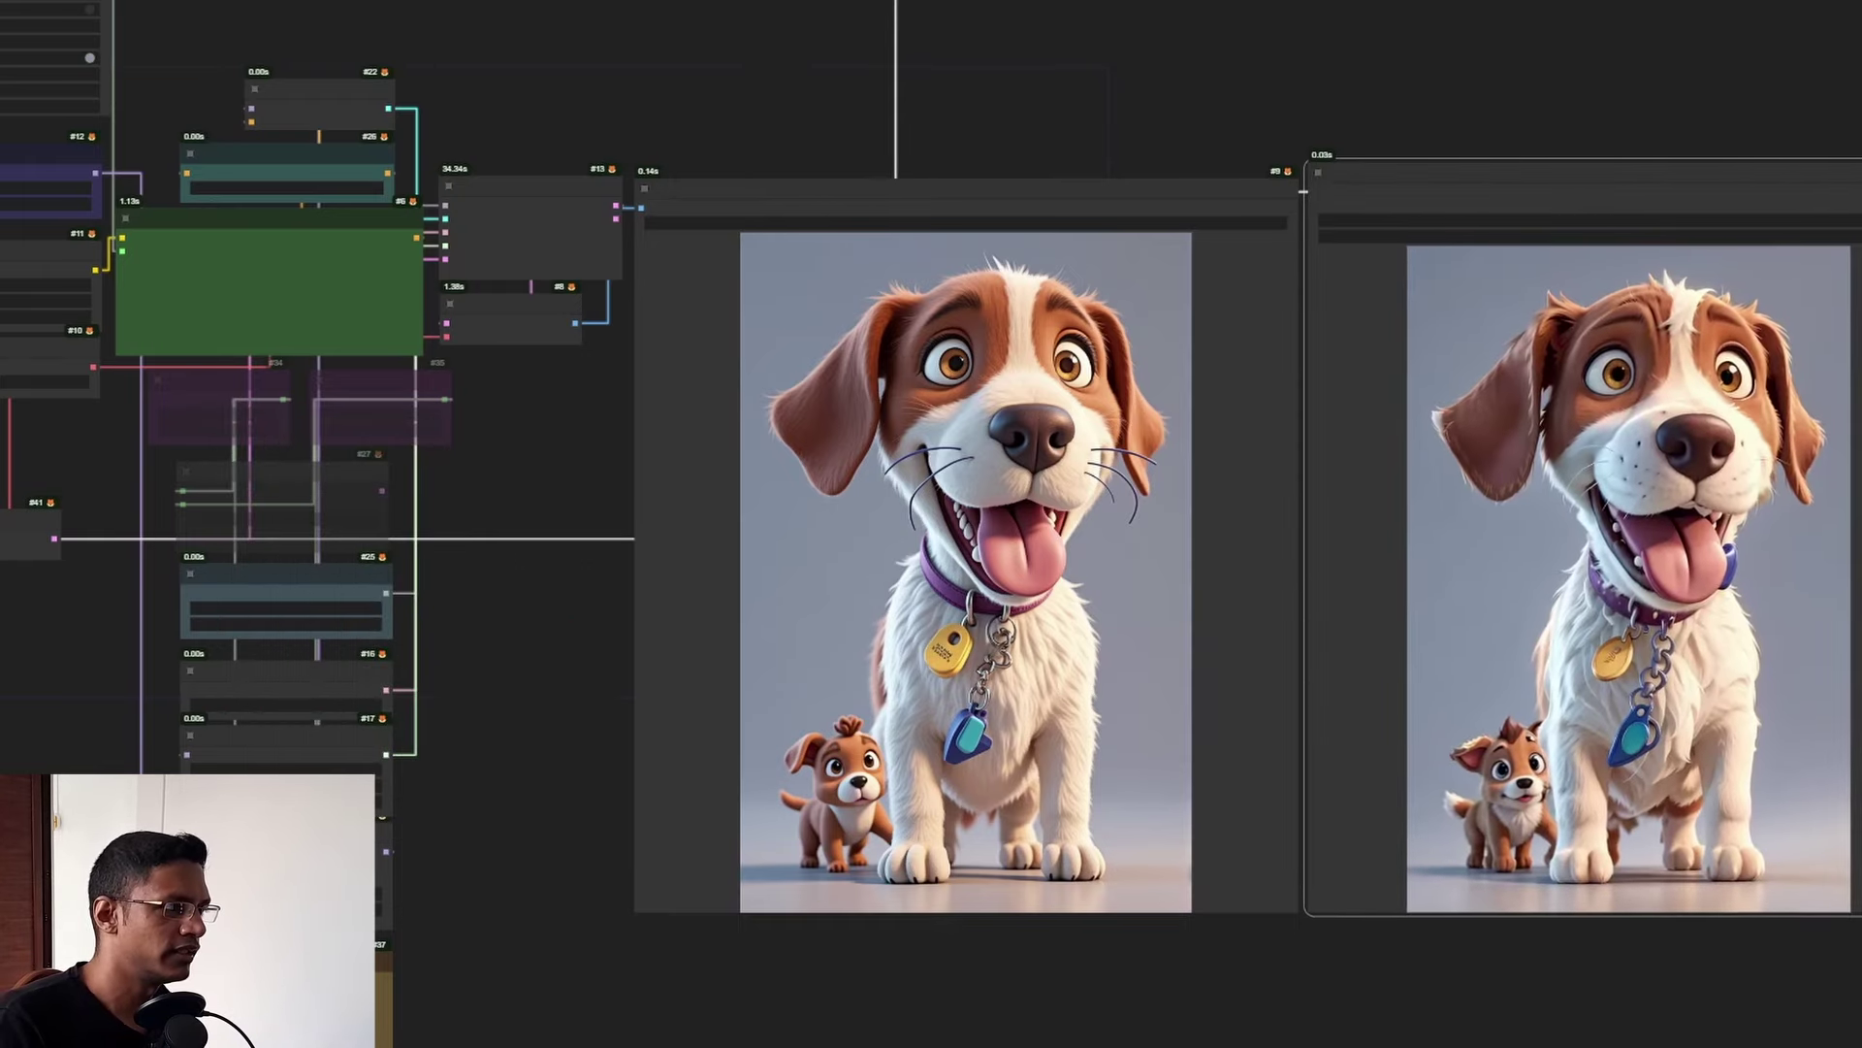
Compare the generated dog in Save Image with the source dog in Load Image, looking closely at the details
left_click_drag(1705, 1030, 1525, 1046)
scroll(1288, 1018, "up", 3)
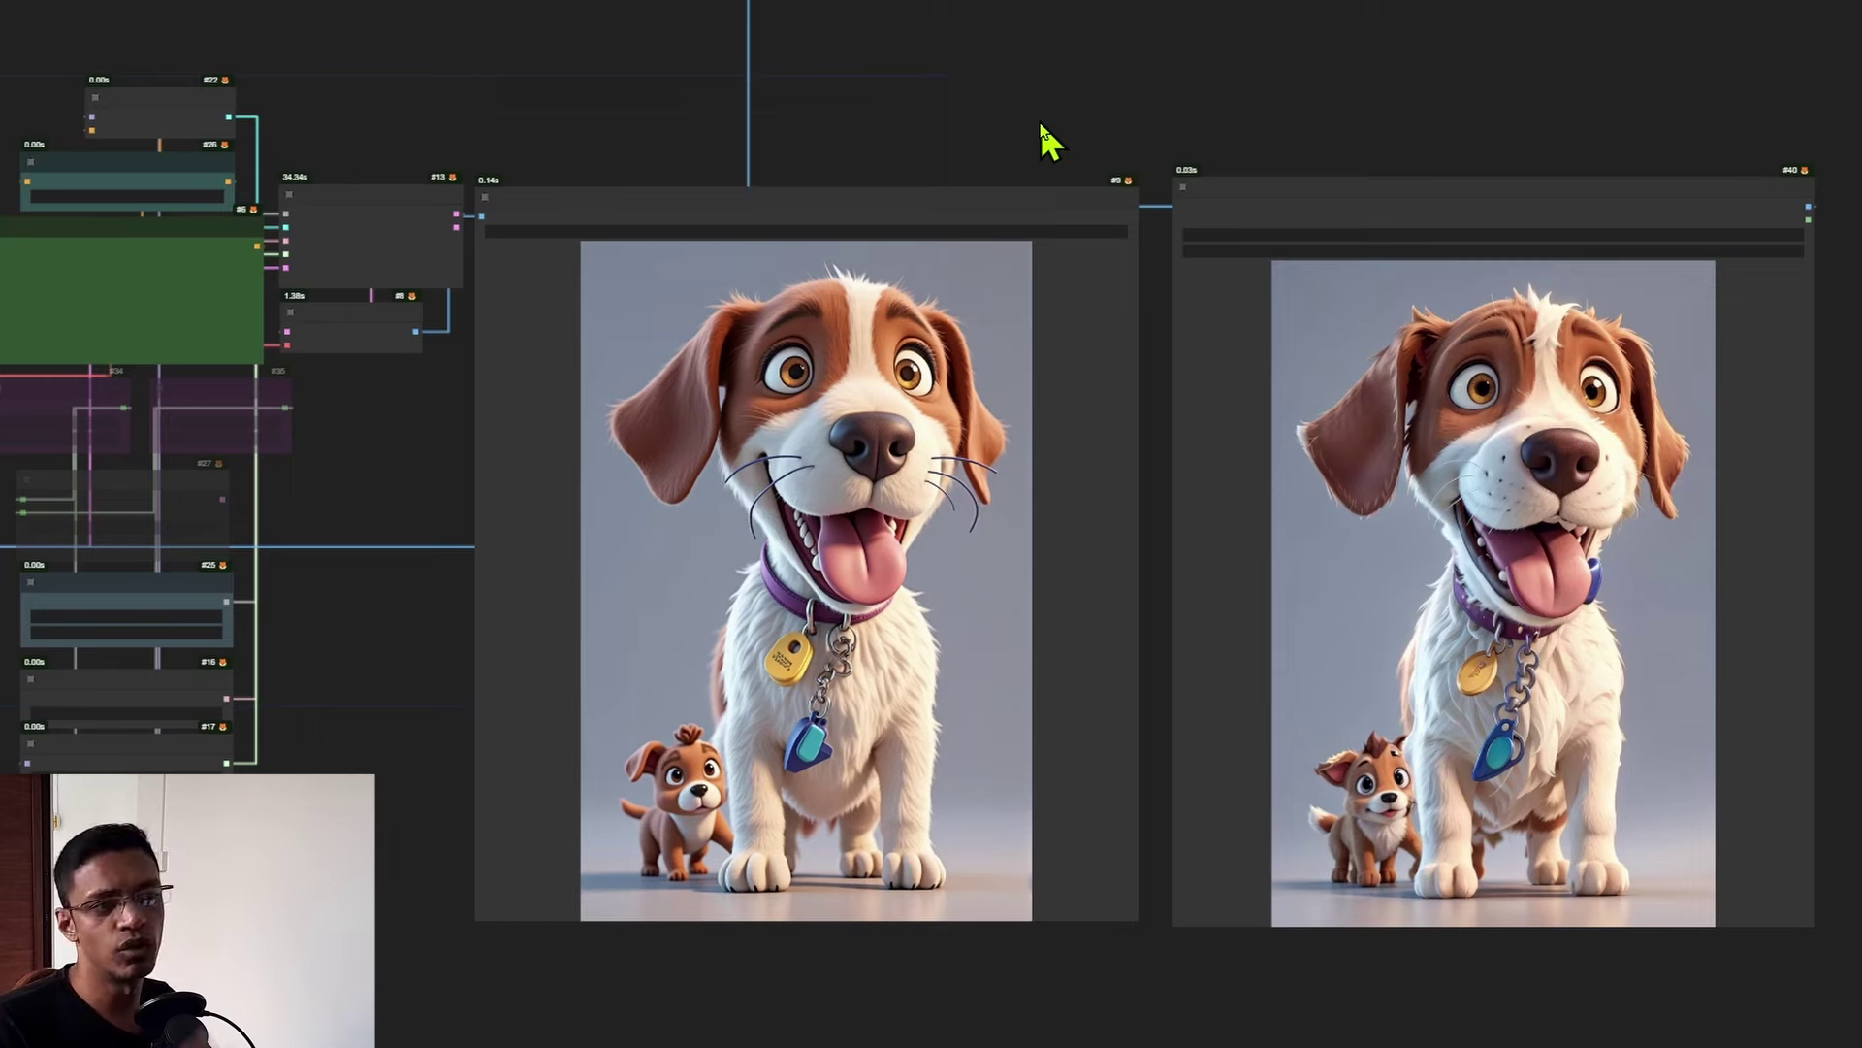
scroll(1135, 223, "up", 5)
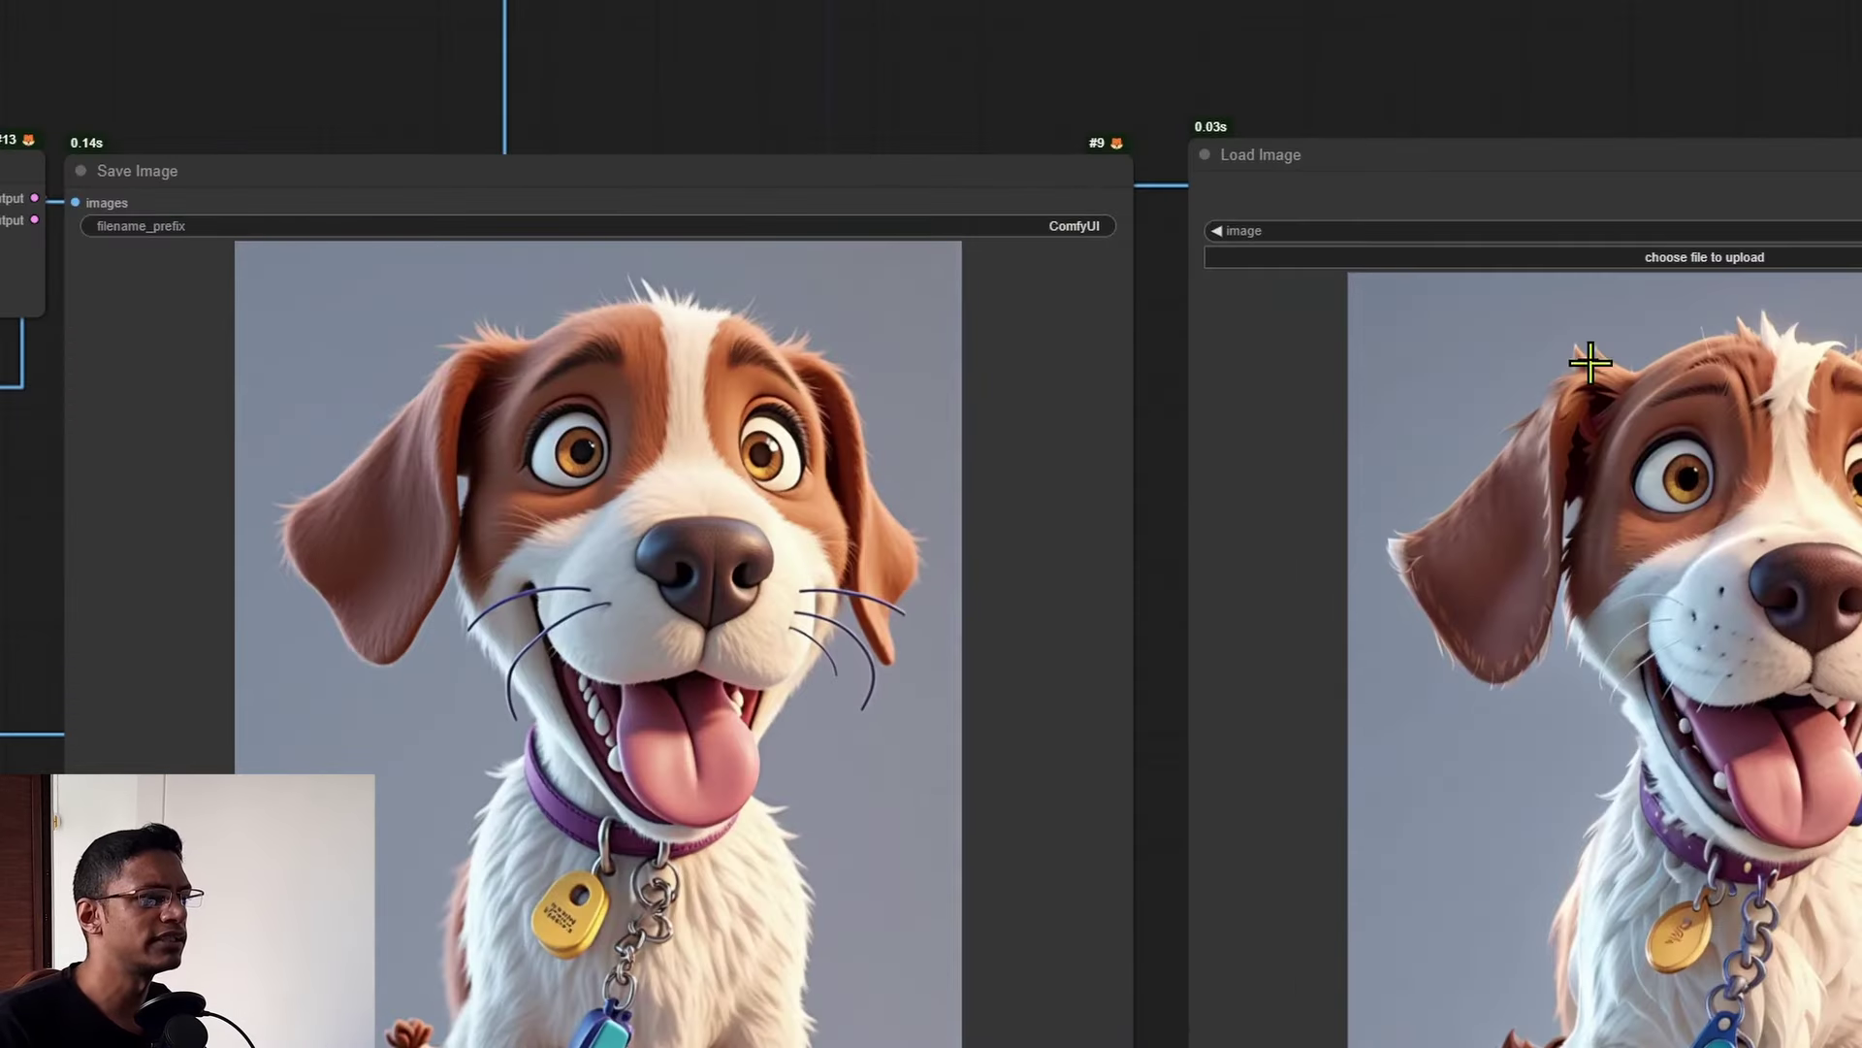
scroll(1591, 362, "down", 4)
left_click_drag(1663, 229, 1184, 91)
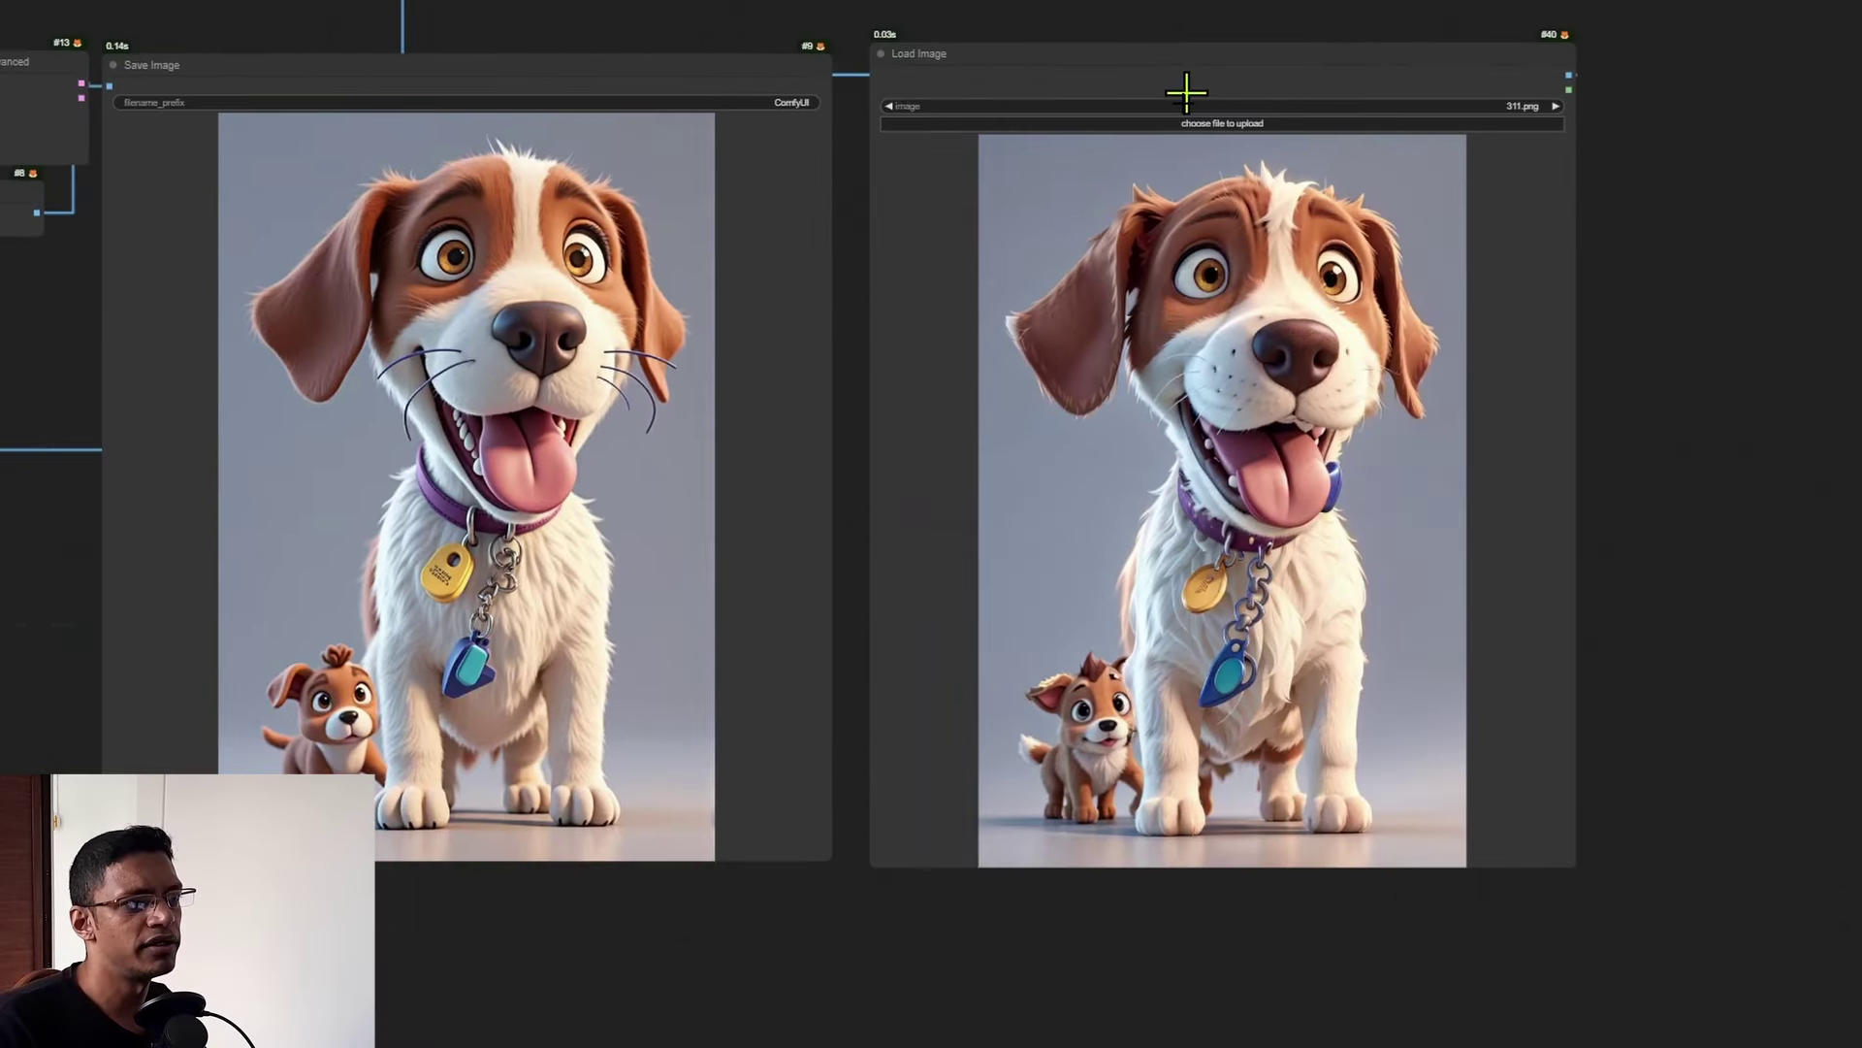
left_click(994, 61)
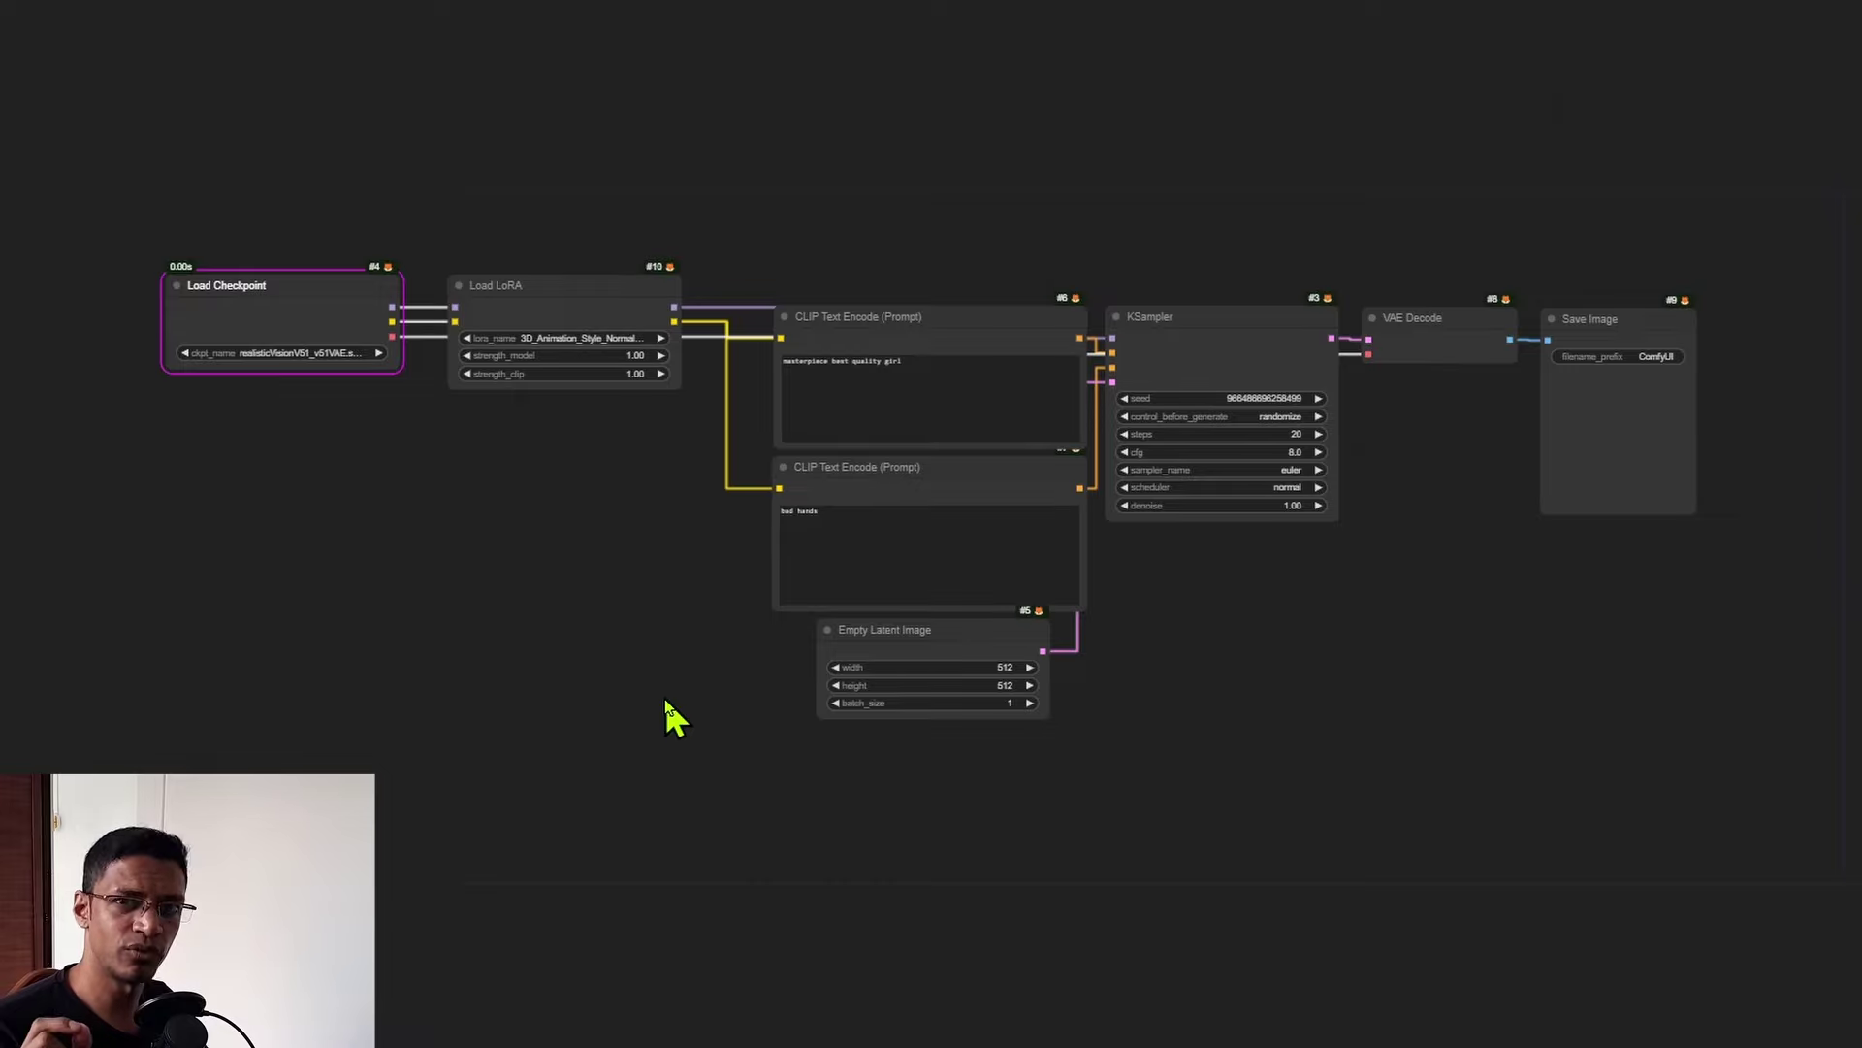
Examine the Load LoRA node in the SD 1.5 workflow, then review the details of 3D Animation Style Normal on its Civitai page
scroll(631, 653, "up", 5)
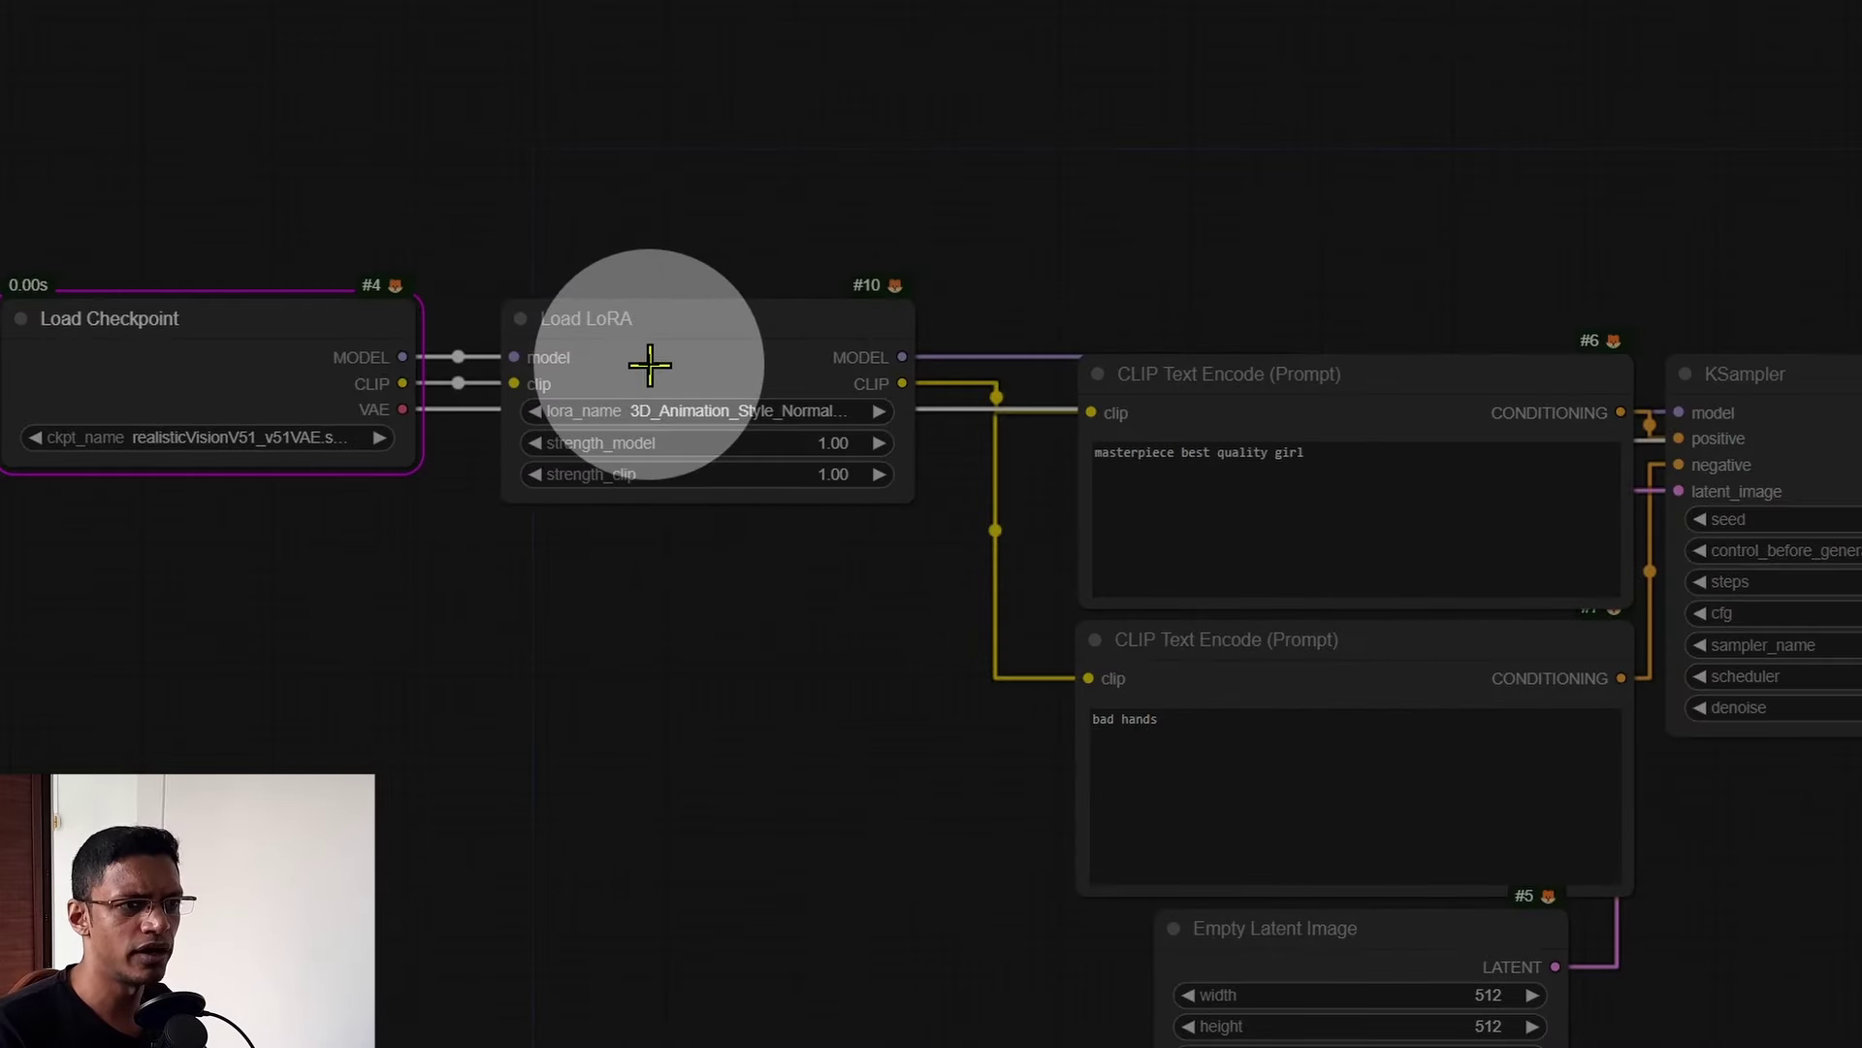
left_click(649, 365)
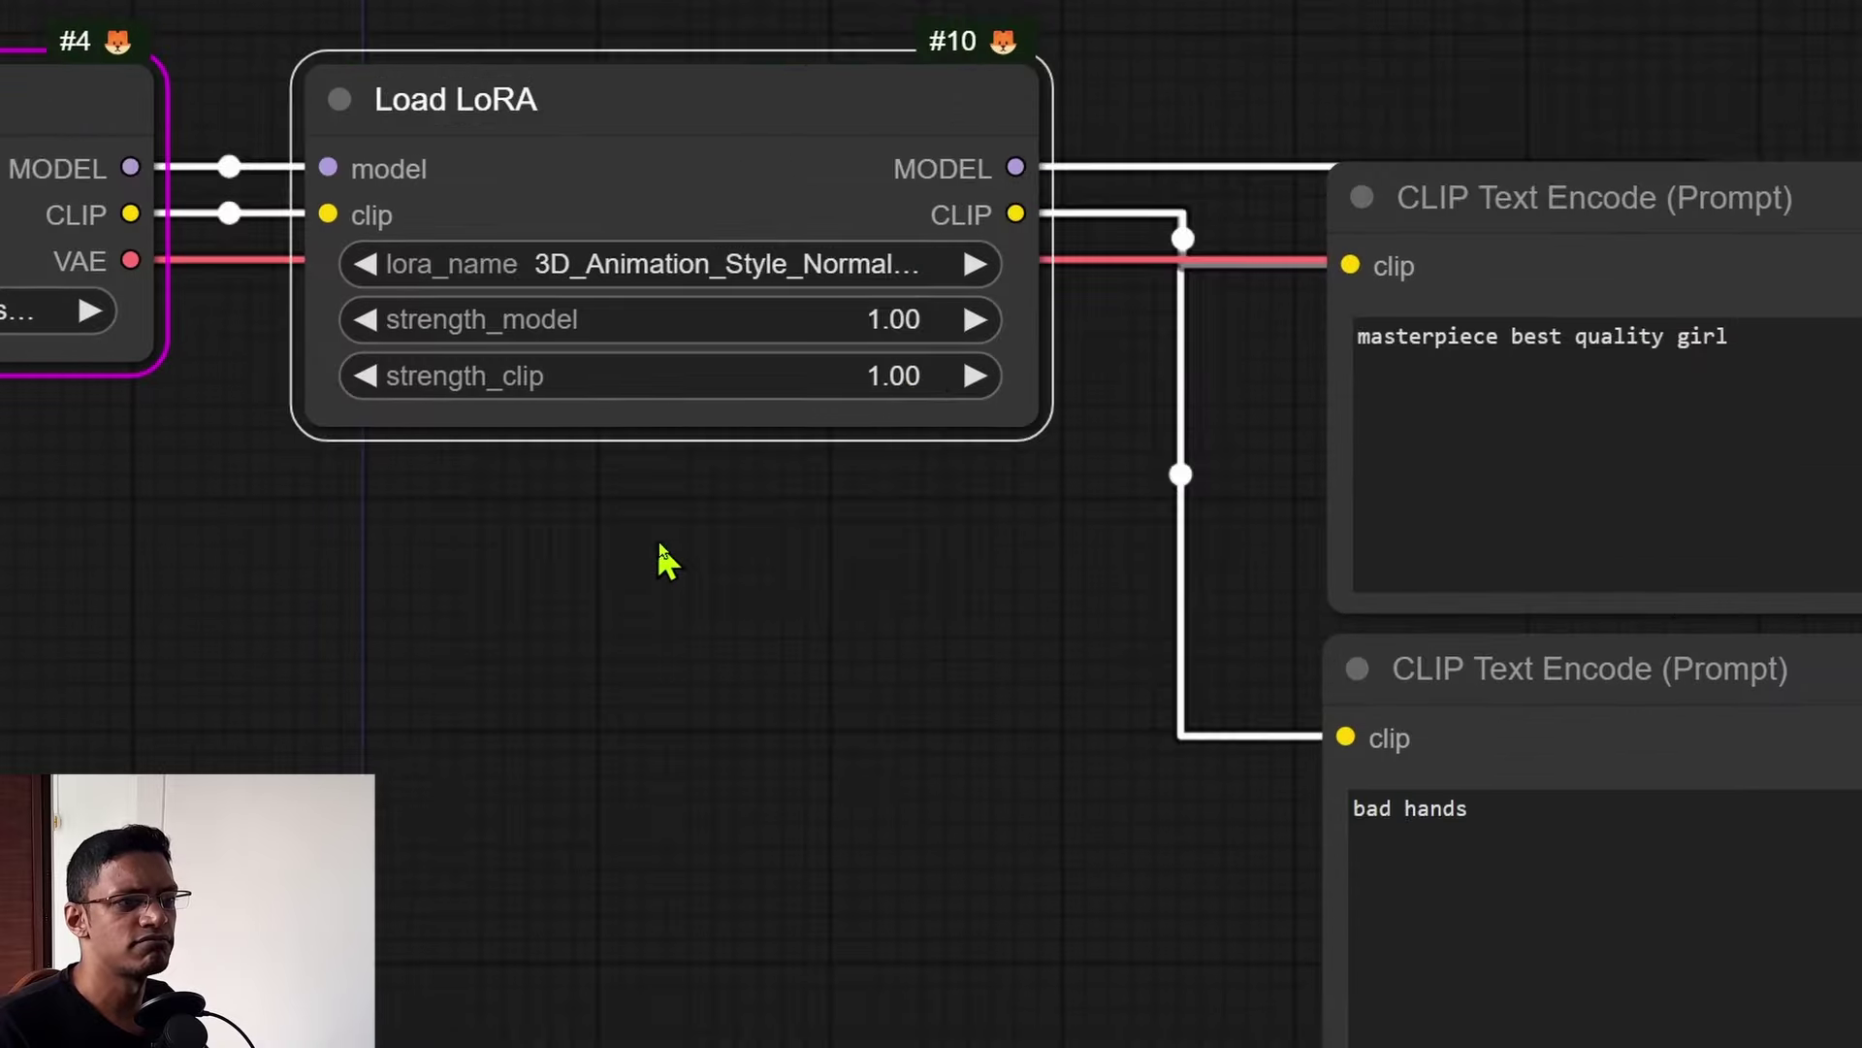
left_click(711, 409)
left_click(781, 276)
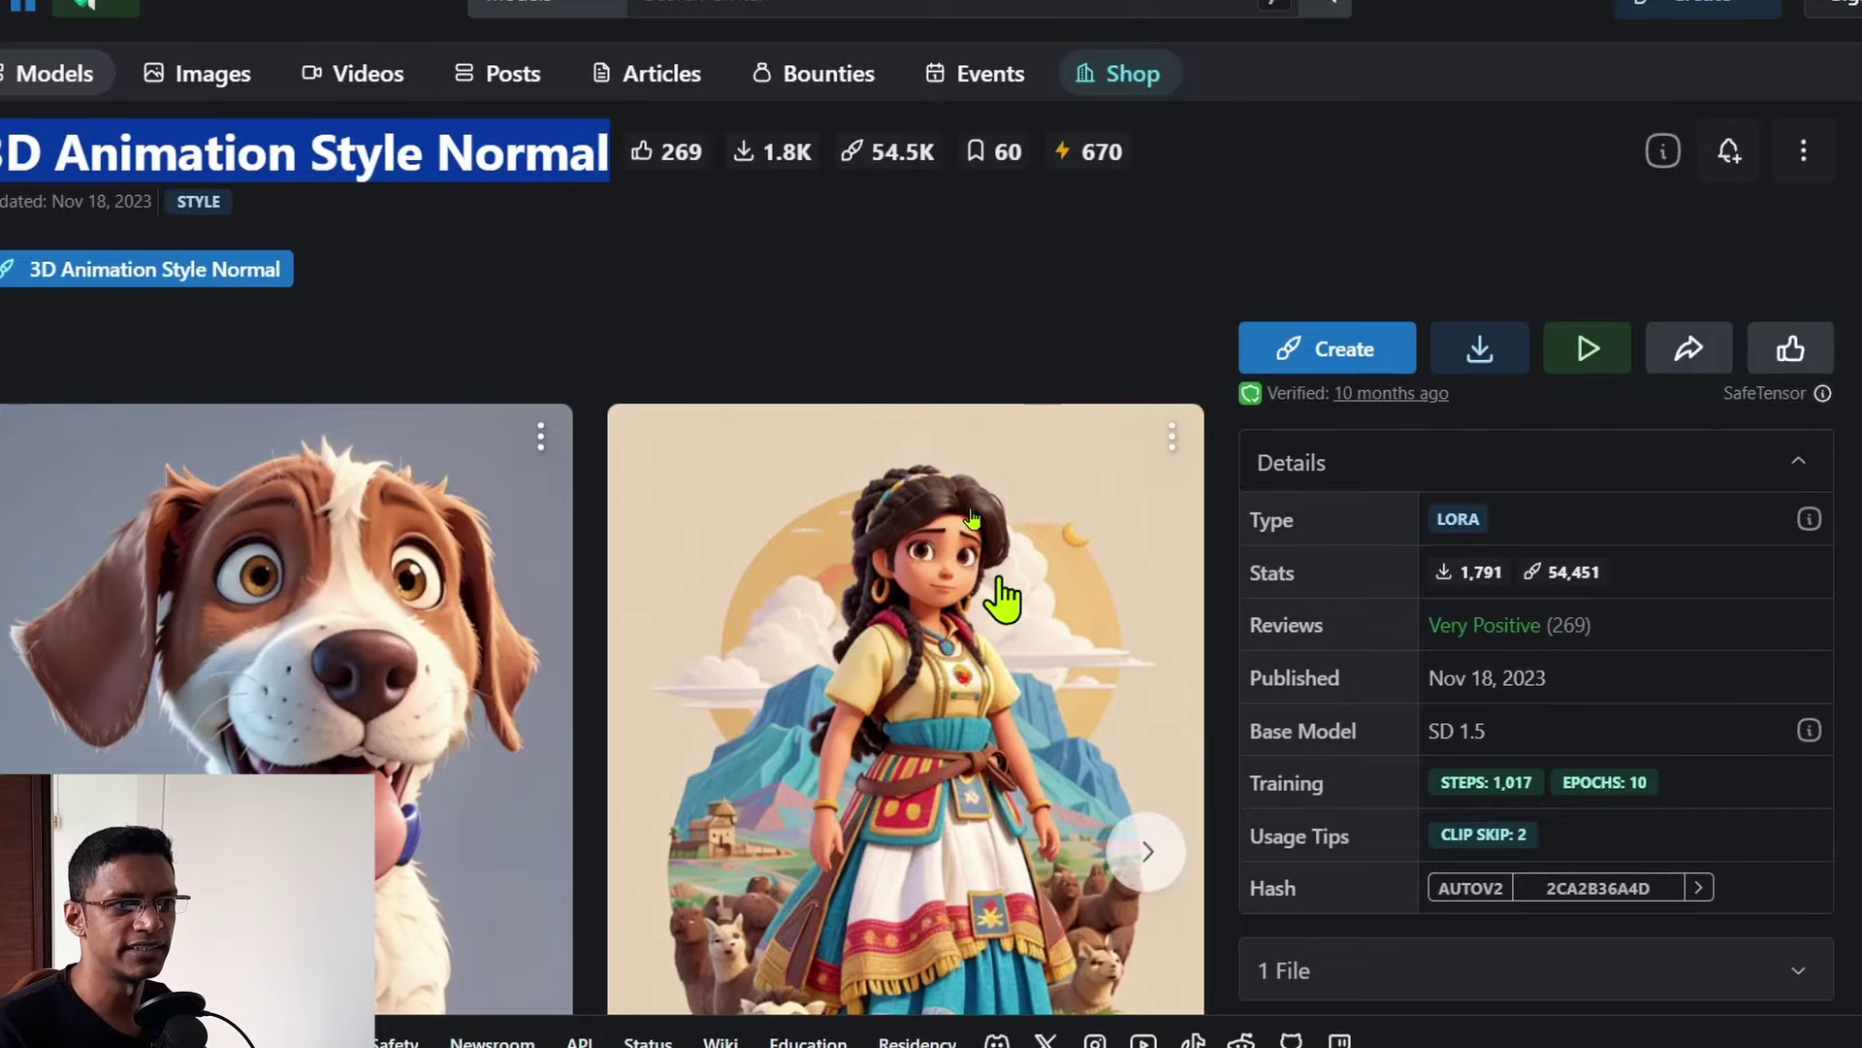
scroll(998, 594, "down", 4)
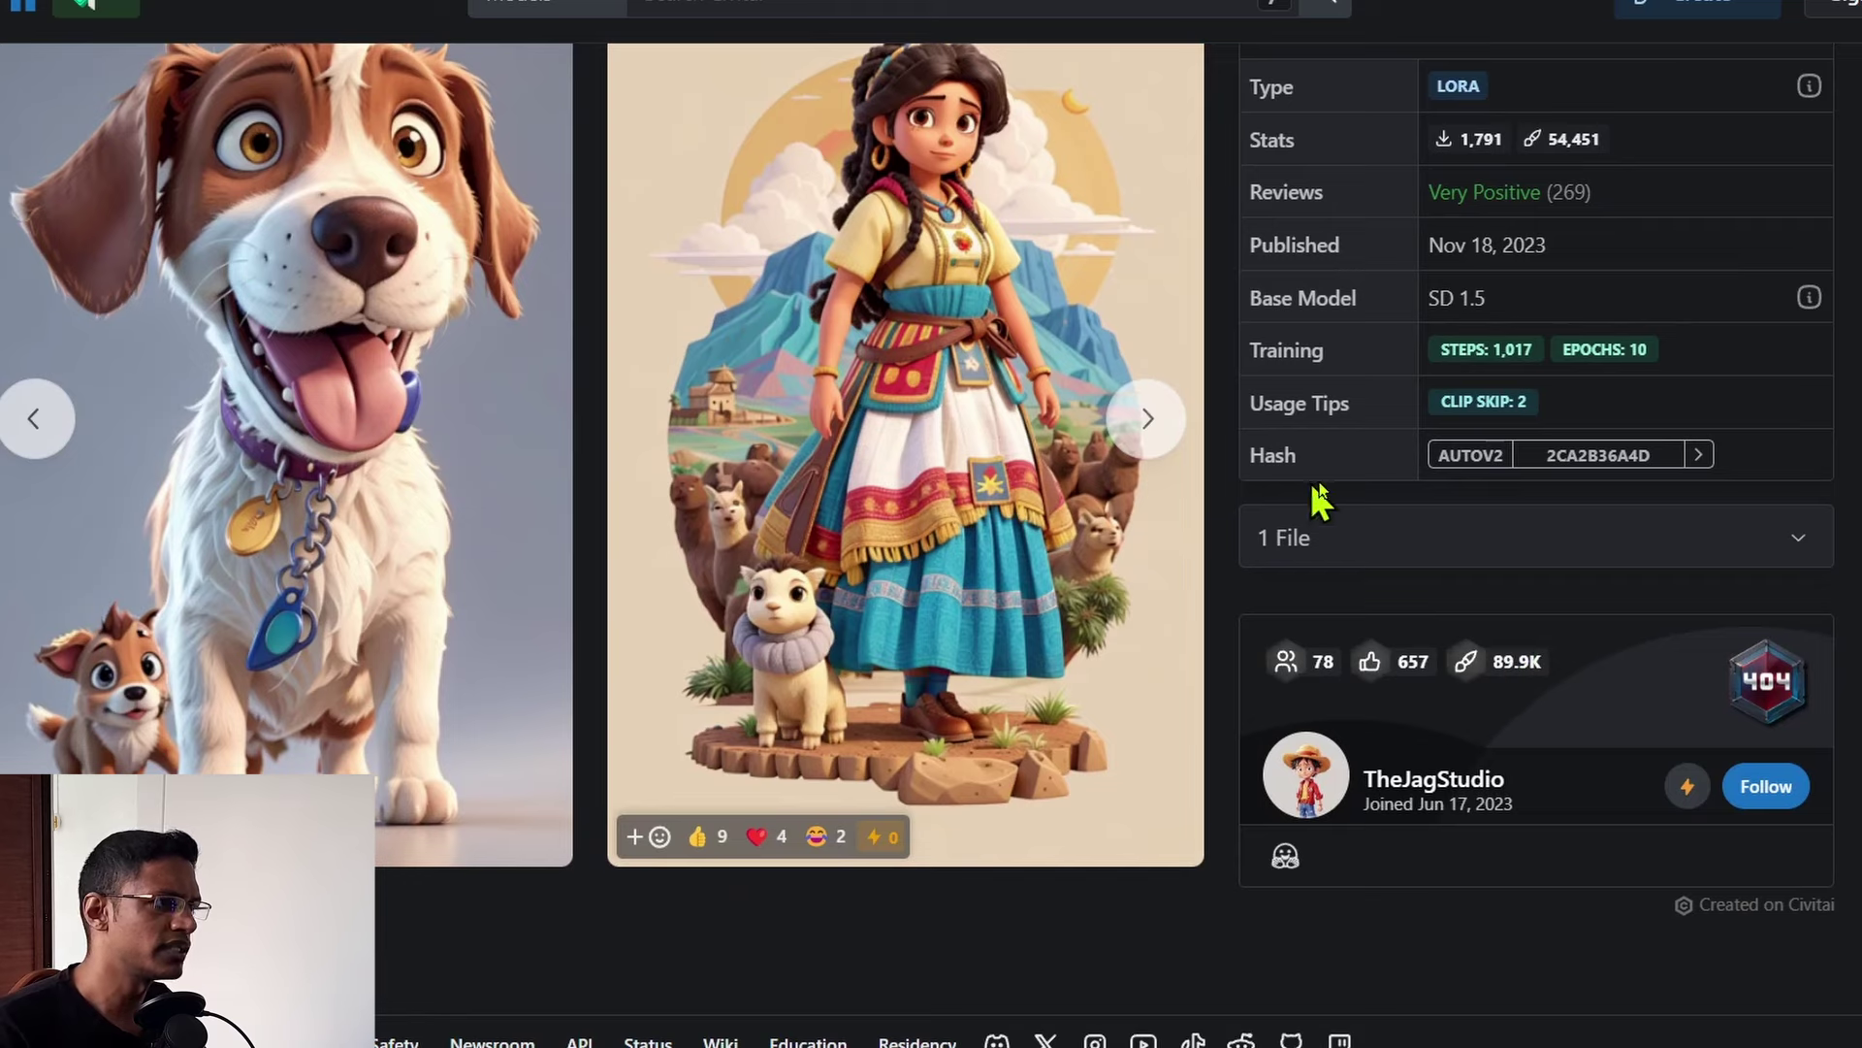
scroll(1356, 474, "up", 2)
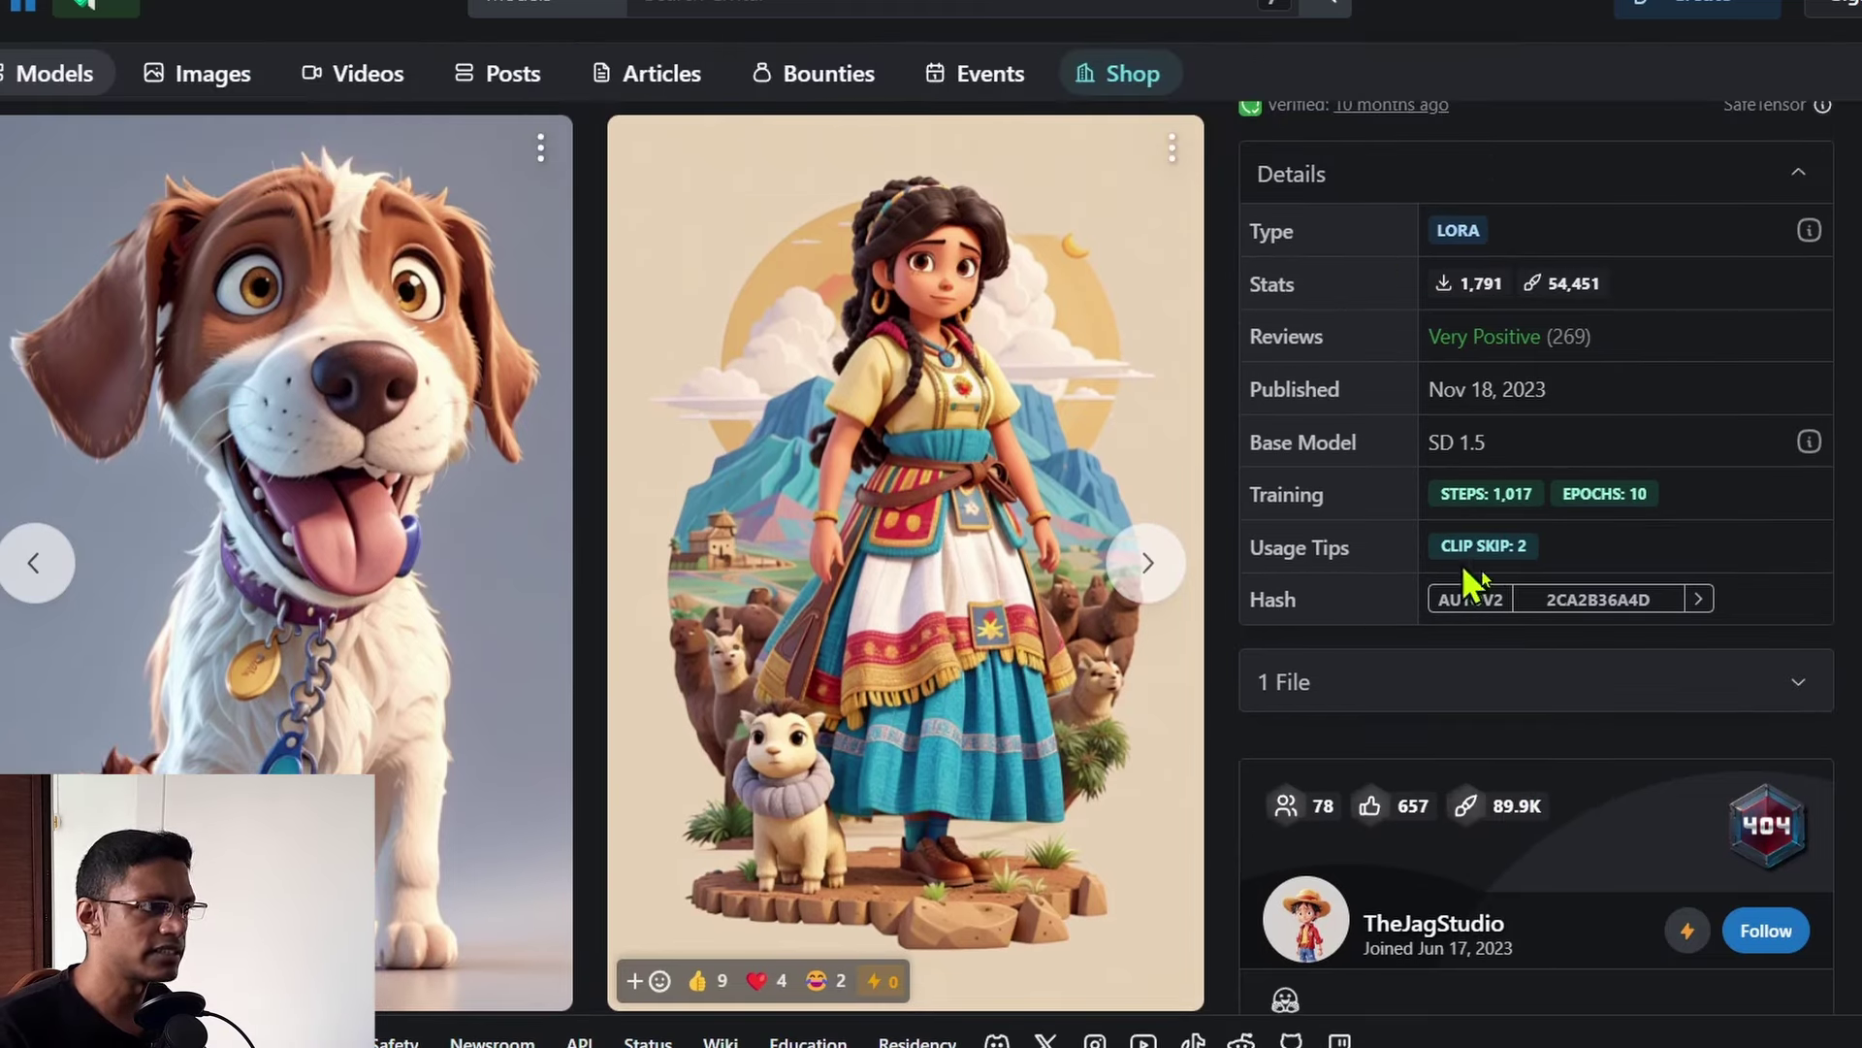
scroll(1239, 882, "down", 8)
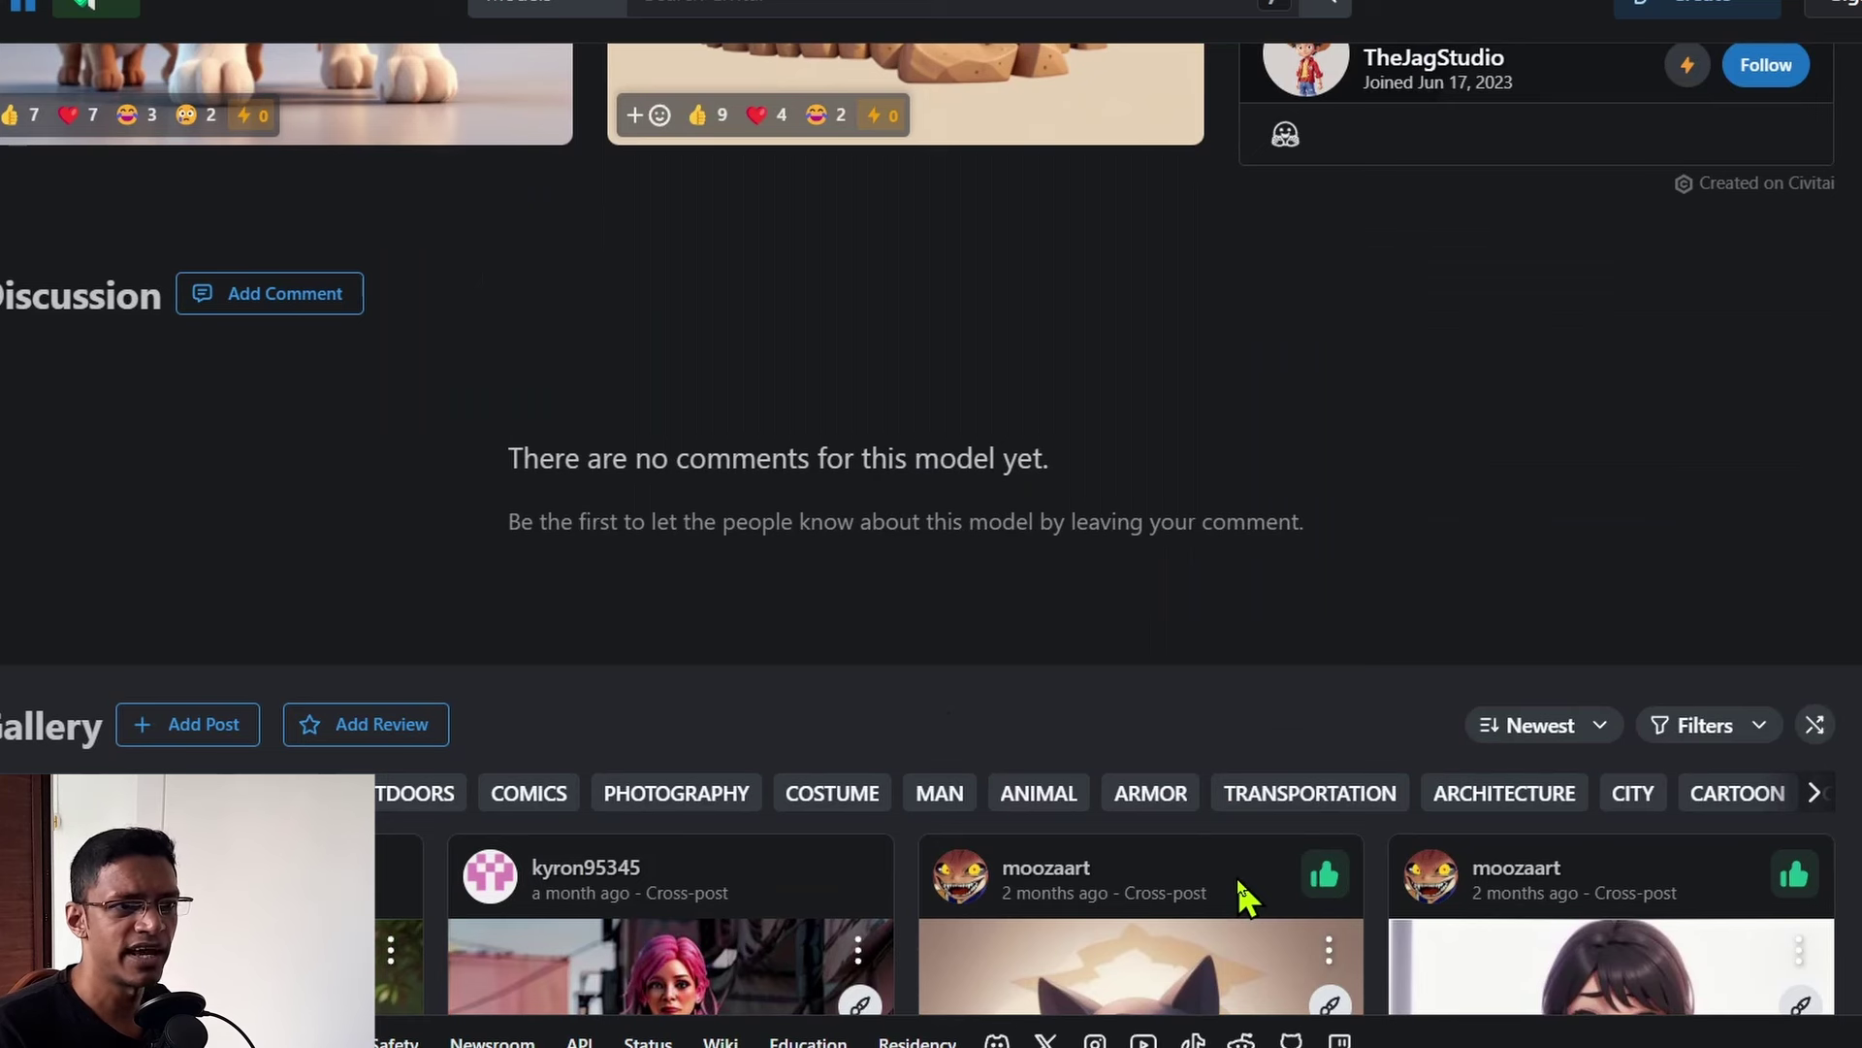
left_click_drag(14, 291, 246, 415)
scroll(1135, 540, "up", 5)
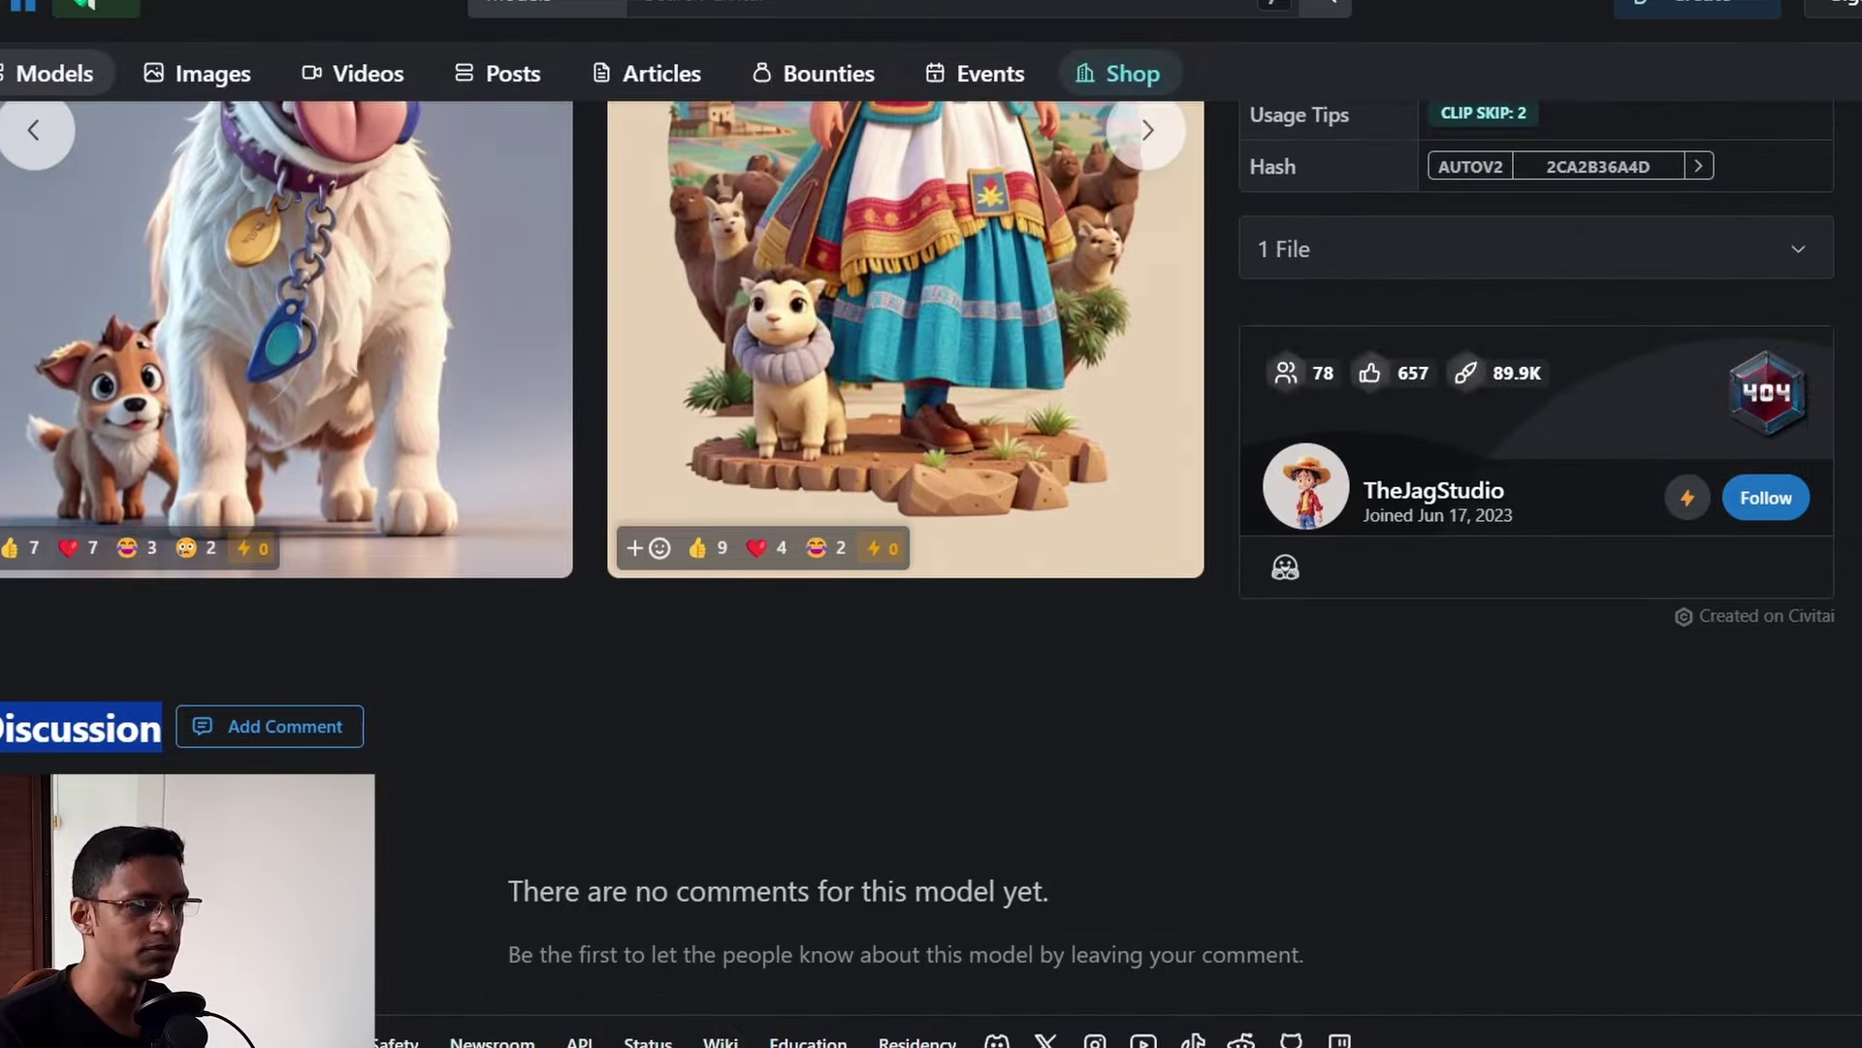
Return to the SD 1.5 LoRA workflow in ComfyUI and examine its prompts, latent size, sampler settings and the generated dog image
left_click(1278, 797)
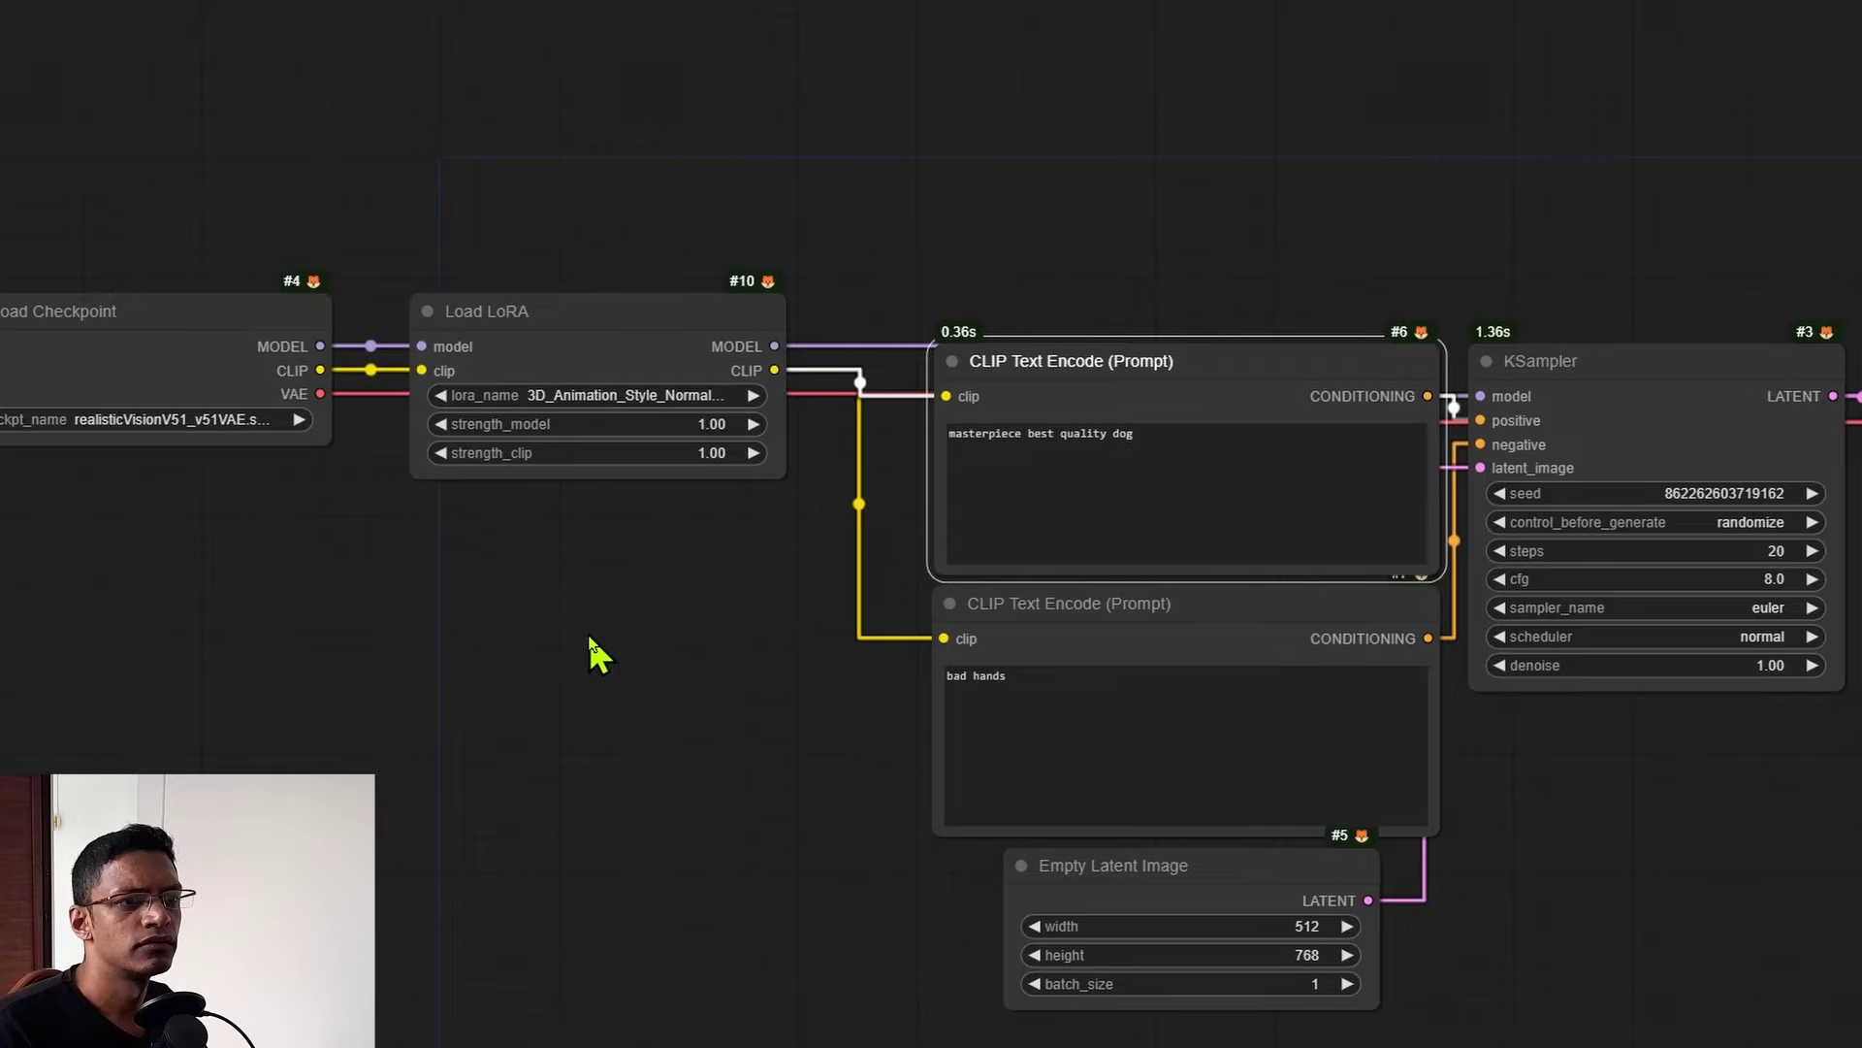
scroll(863, 623, "up", 4)
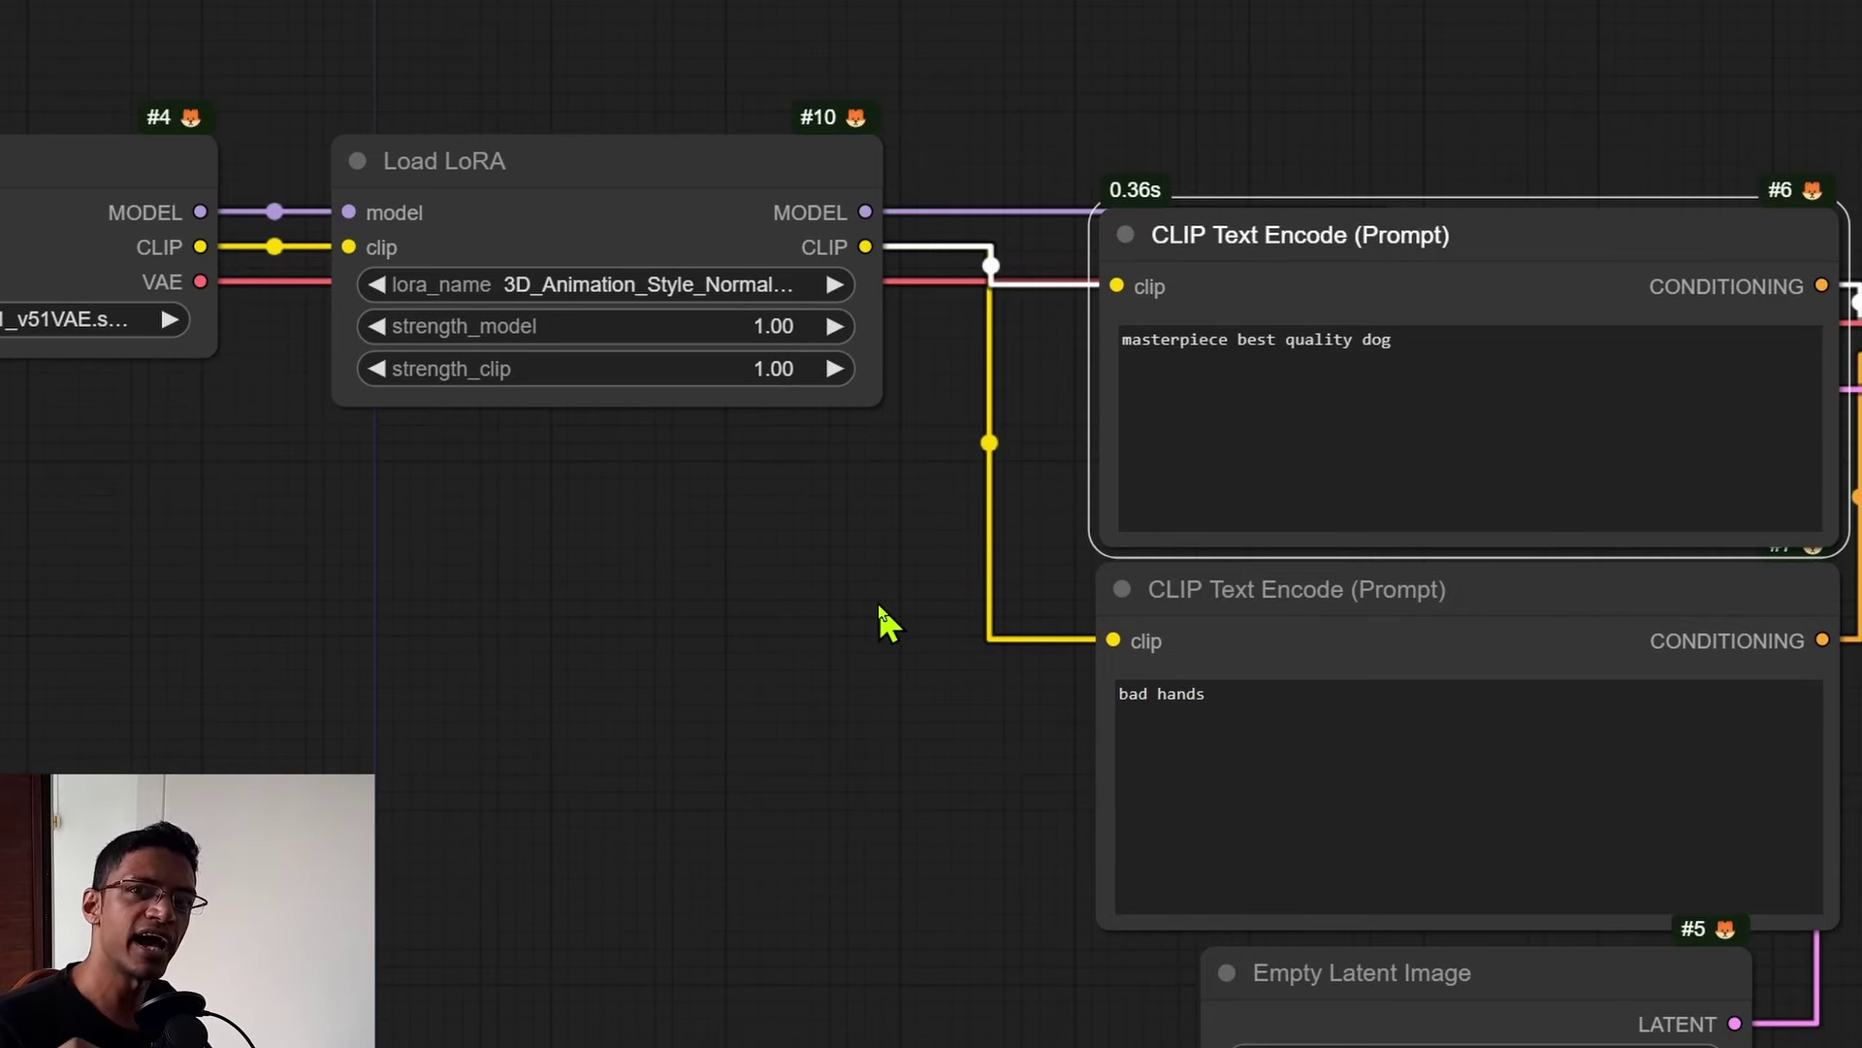
left_click_drag(901, 635, 464, 660)
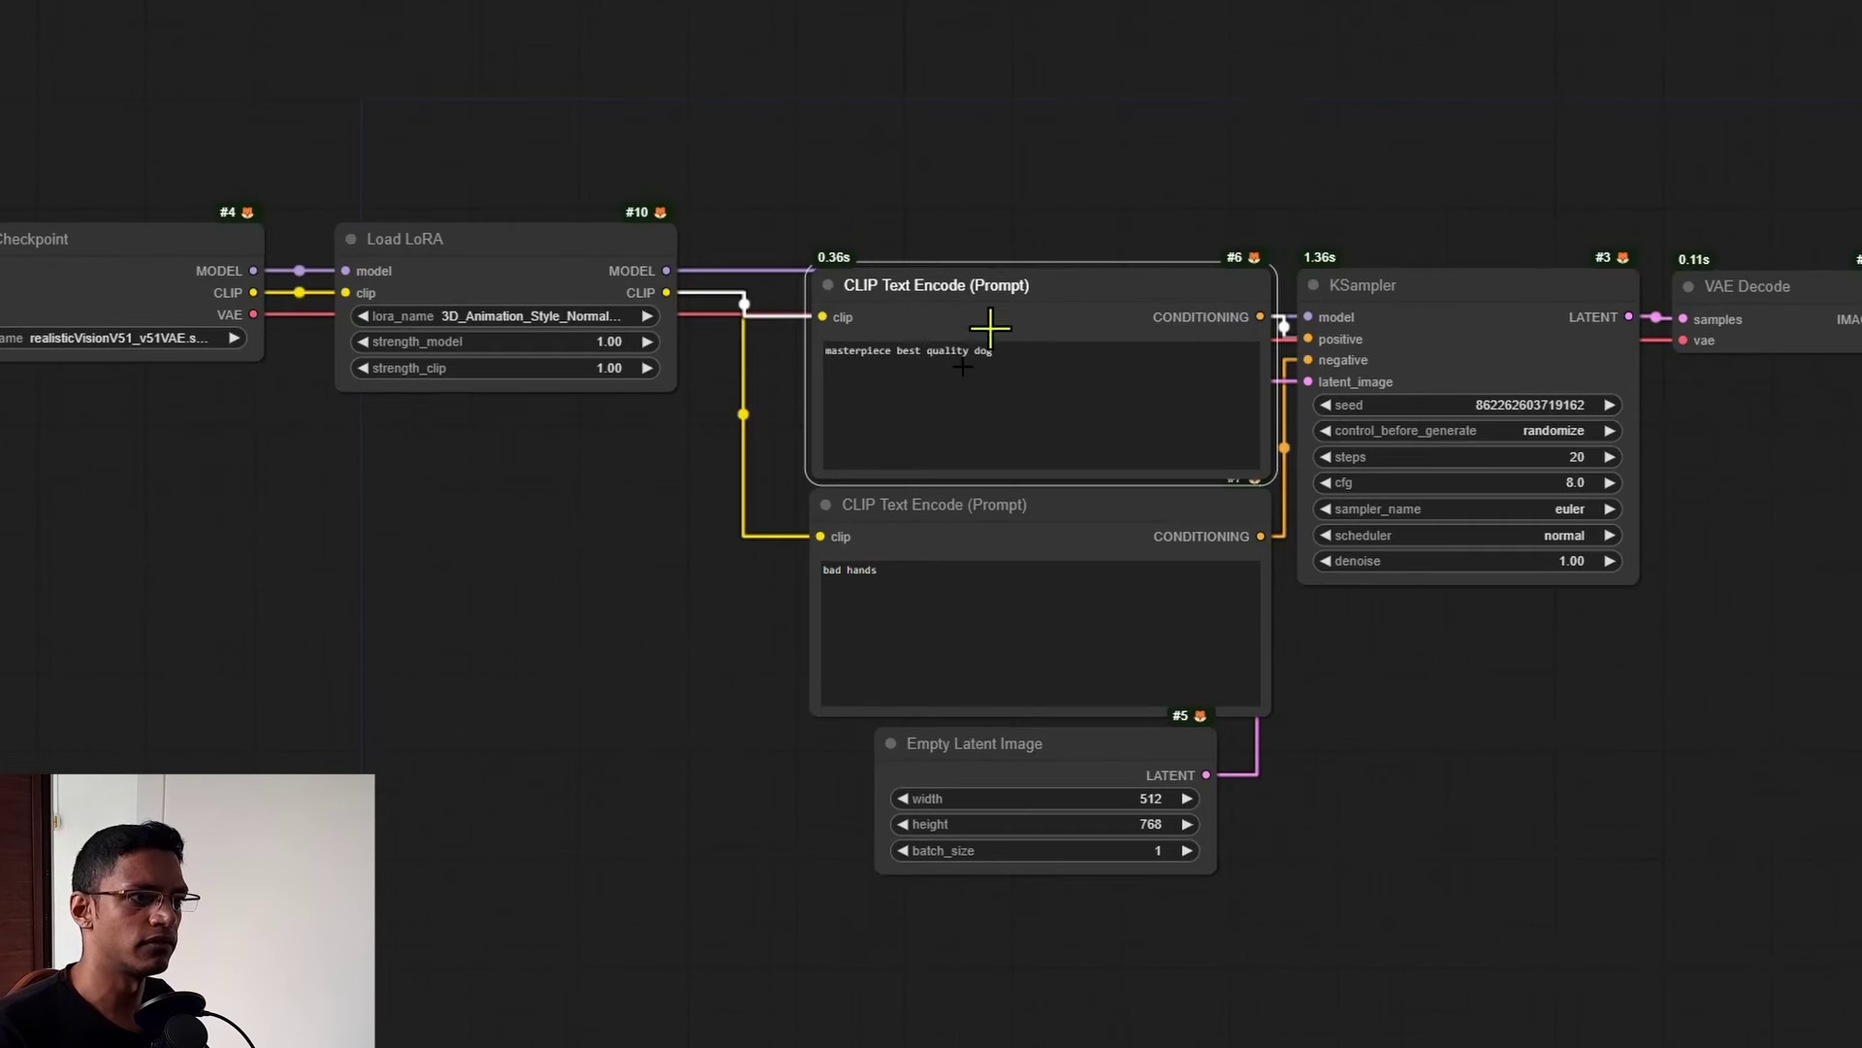
scroll(1657, 662, "down", 3)
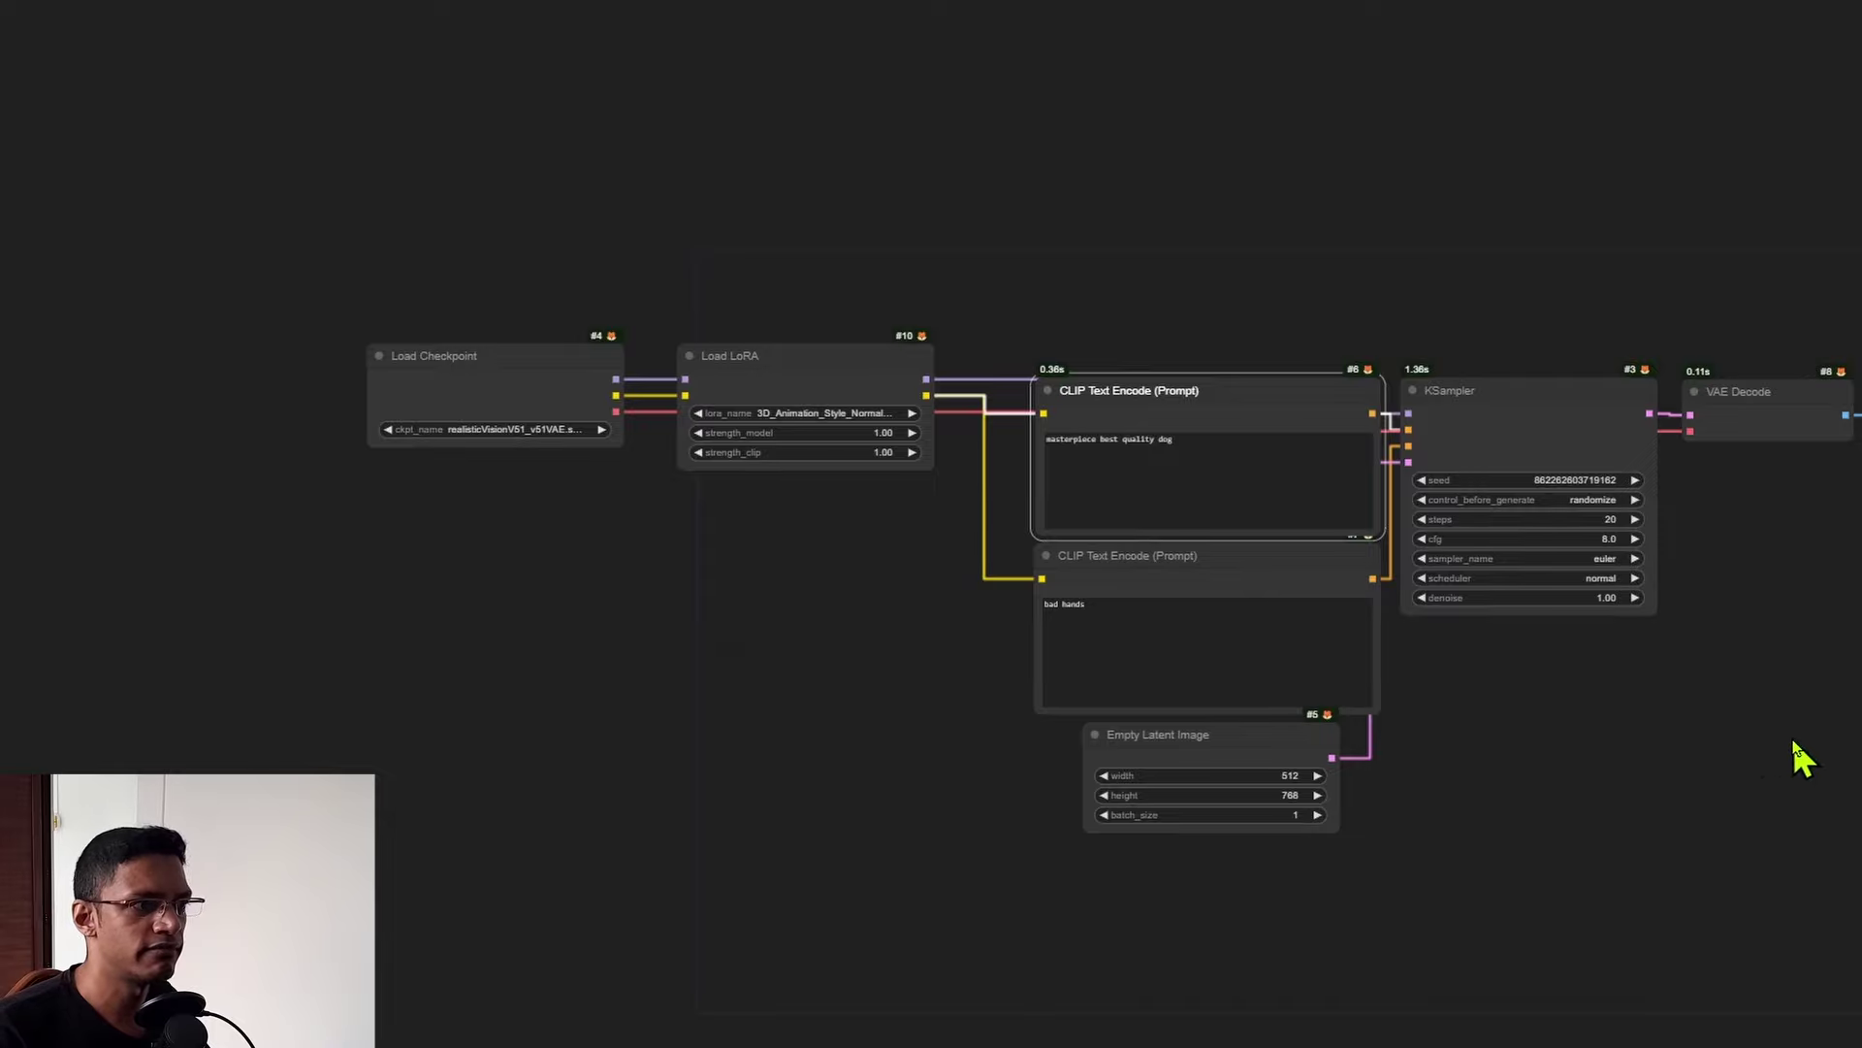
left_click_drag(1792, 740, 1464, 740)
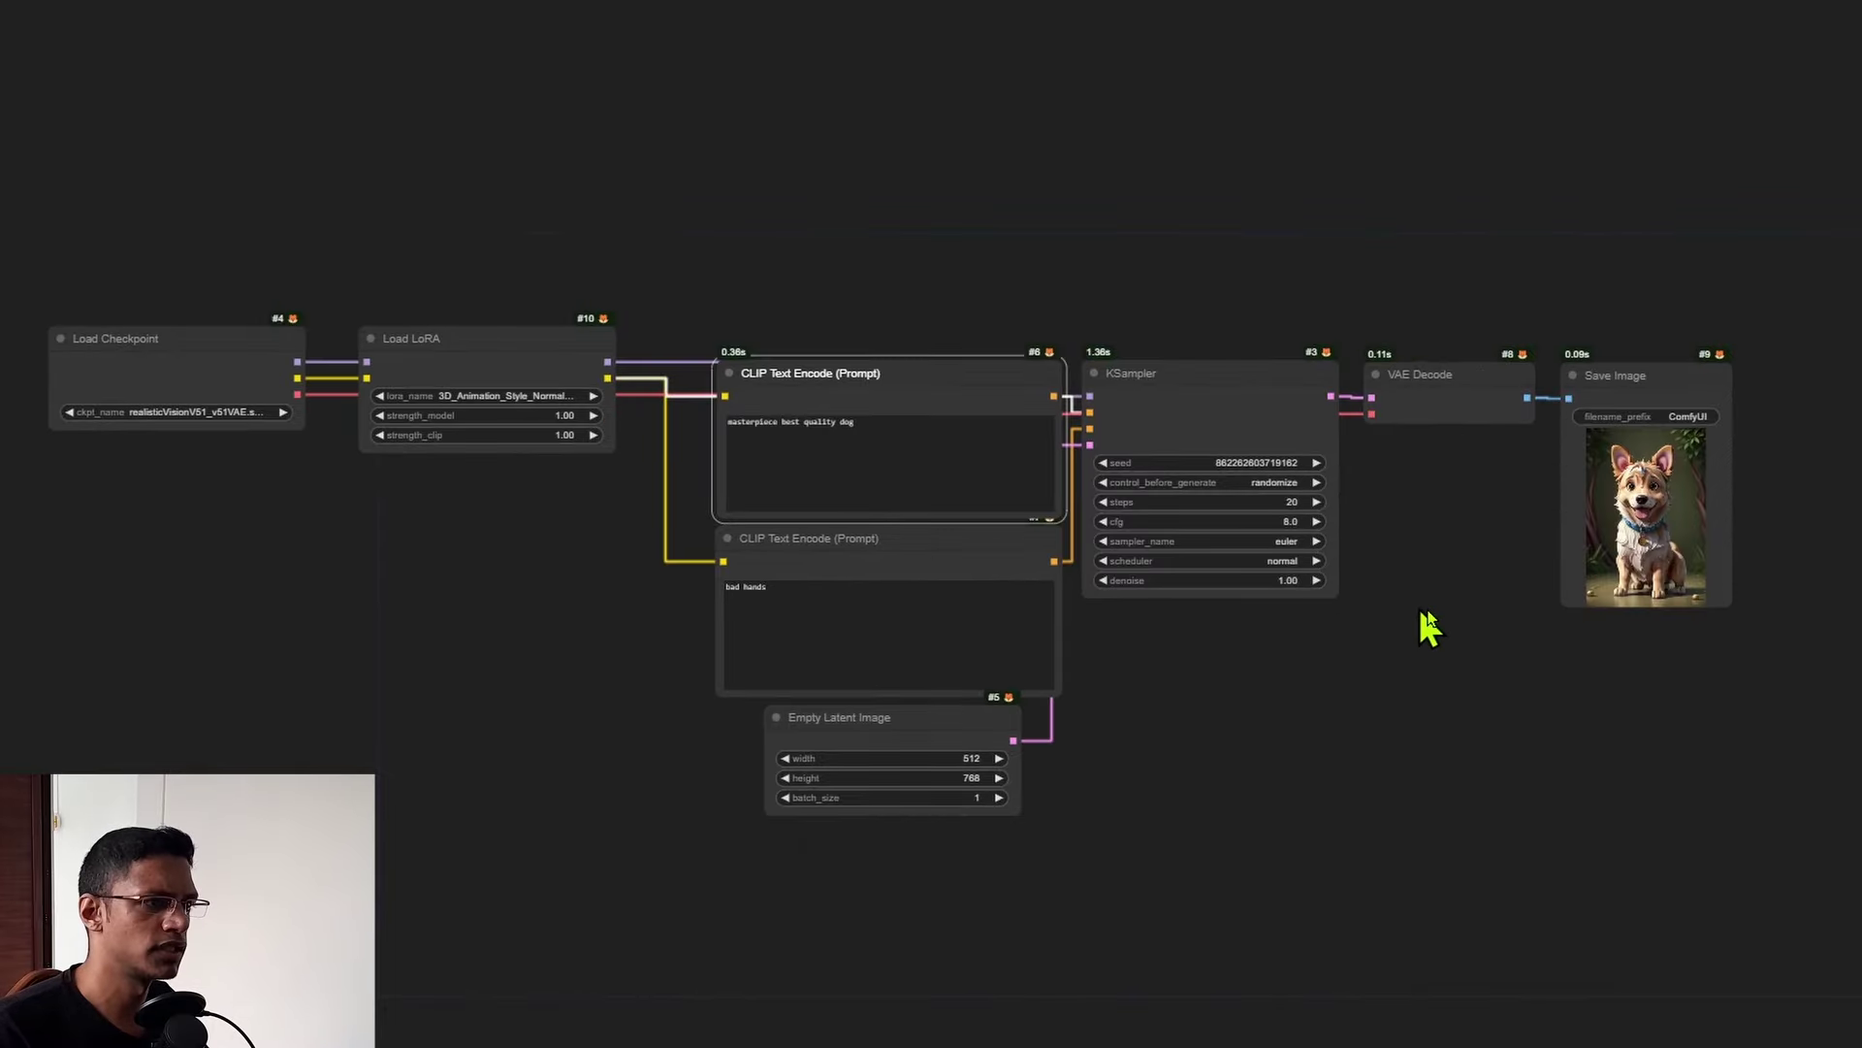
scroll(1519, 583, "up", 10)
scroll(1503, 504, "right", 5)
scroll(1494, 500, "up", 7)
scroll(1494, 500, "up", 3)
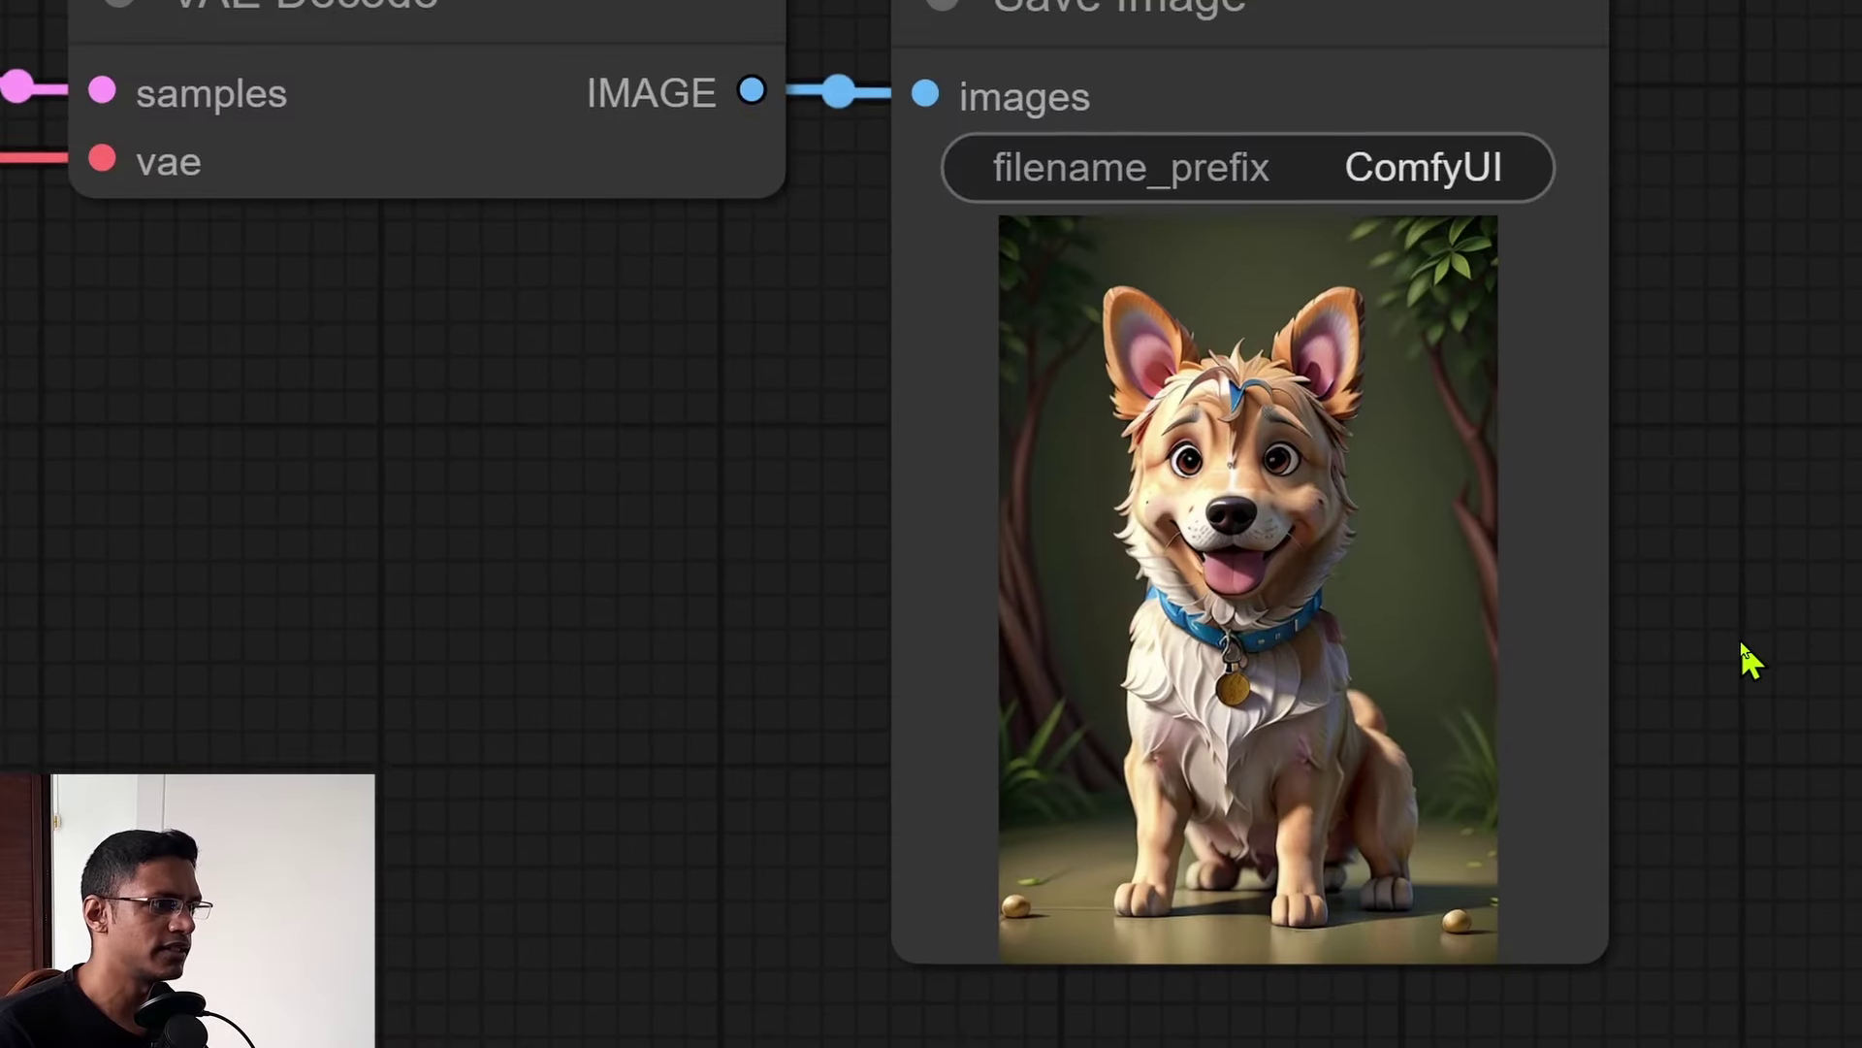
scroll(1746, 656, "left", 3)
scroll(1800, 678, "down", 3)
scroll(332, 544, "left", 8)
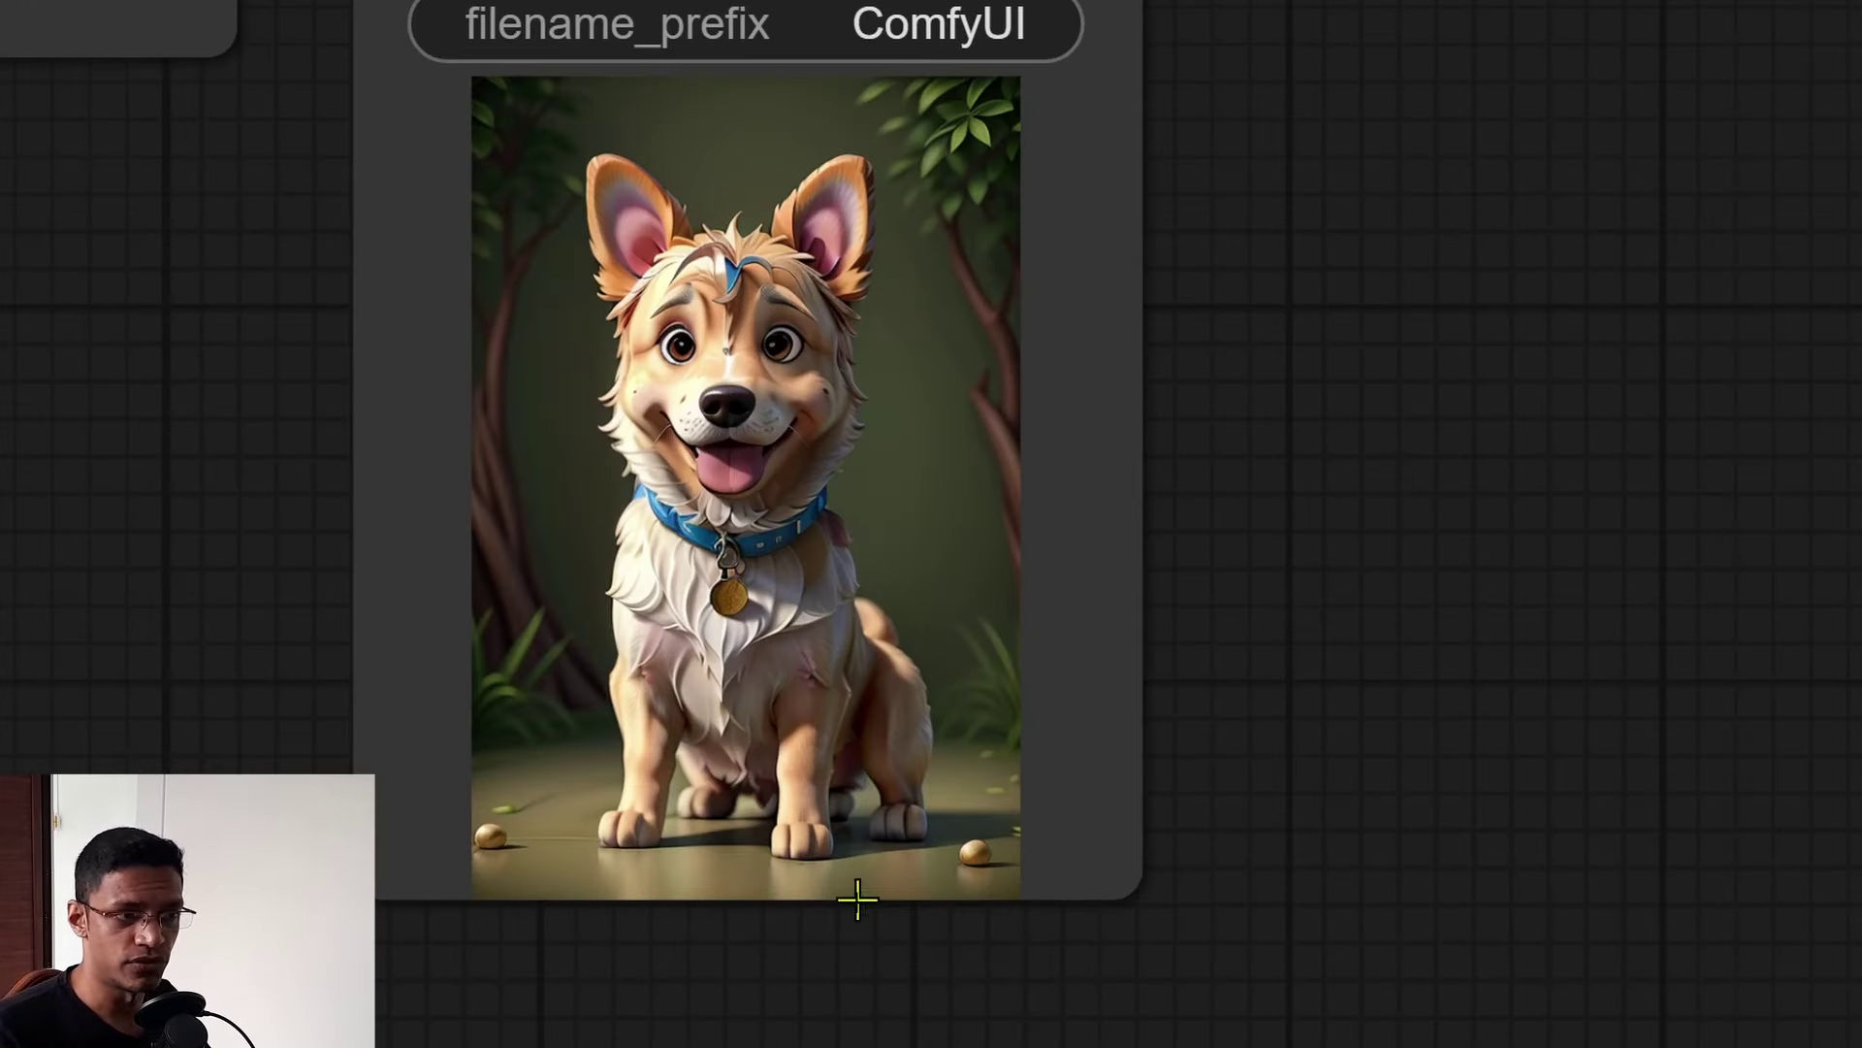
Copy the SD 1.5 workflow nodes from Load Checkpoint through VAE Decode, without Save Image, and paste them into empty space in the Flux workflow
scroll(776, 795, "down", 10)
left_click_drag(309, 167, 1499, 821)
scroll(1506, 549, "up", 12)
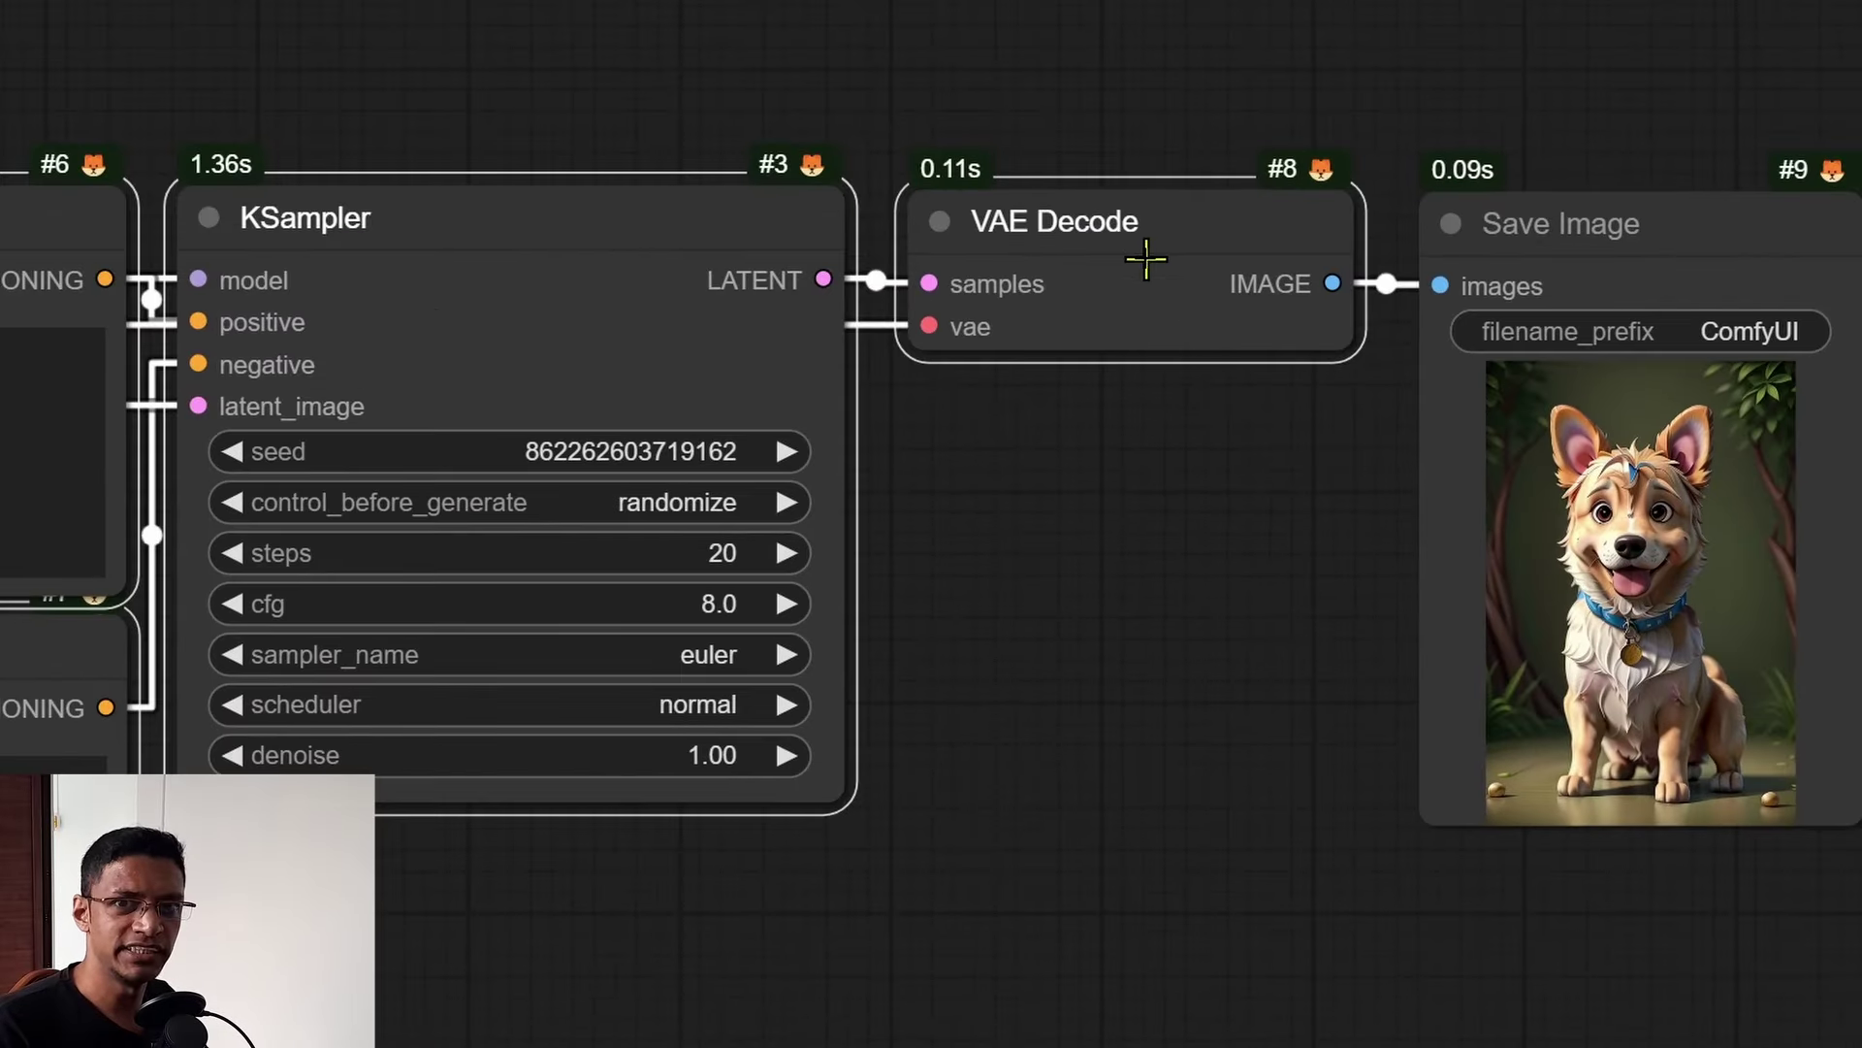
scroll(1155, 715, "down", 8)
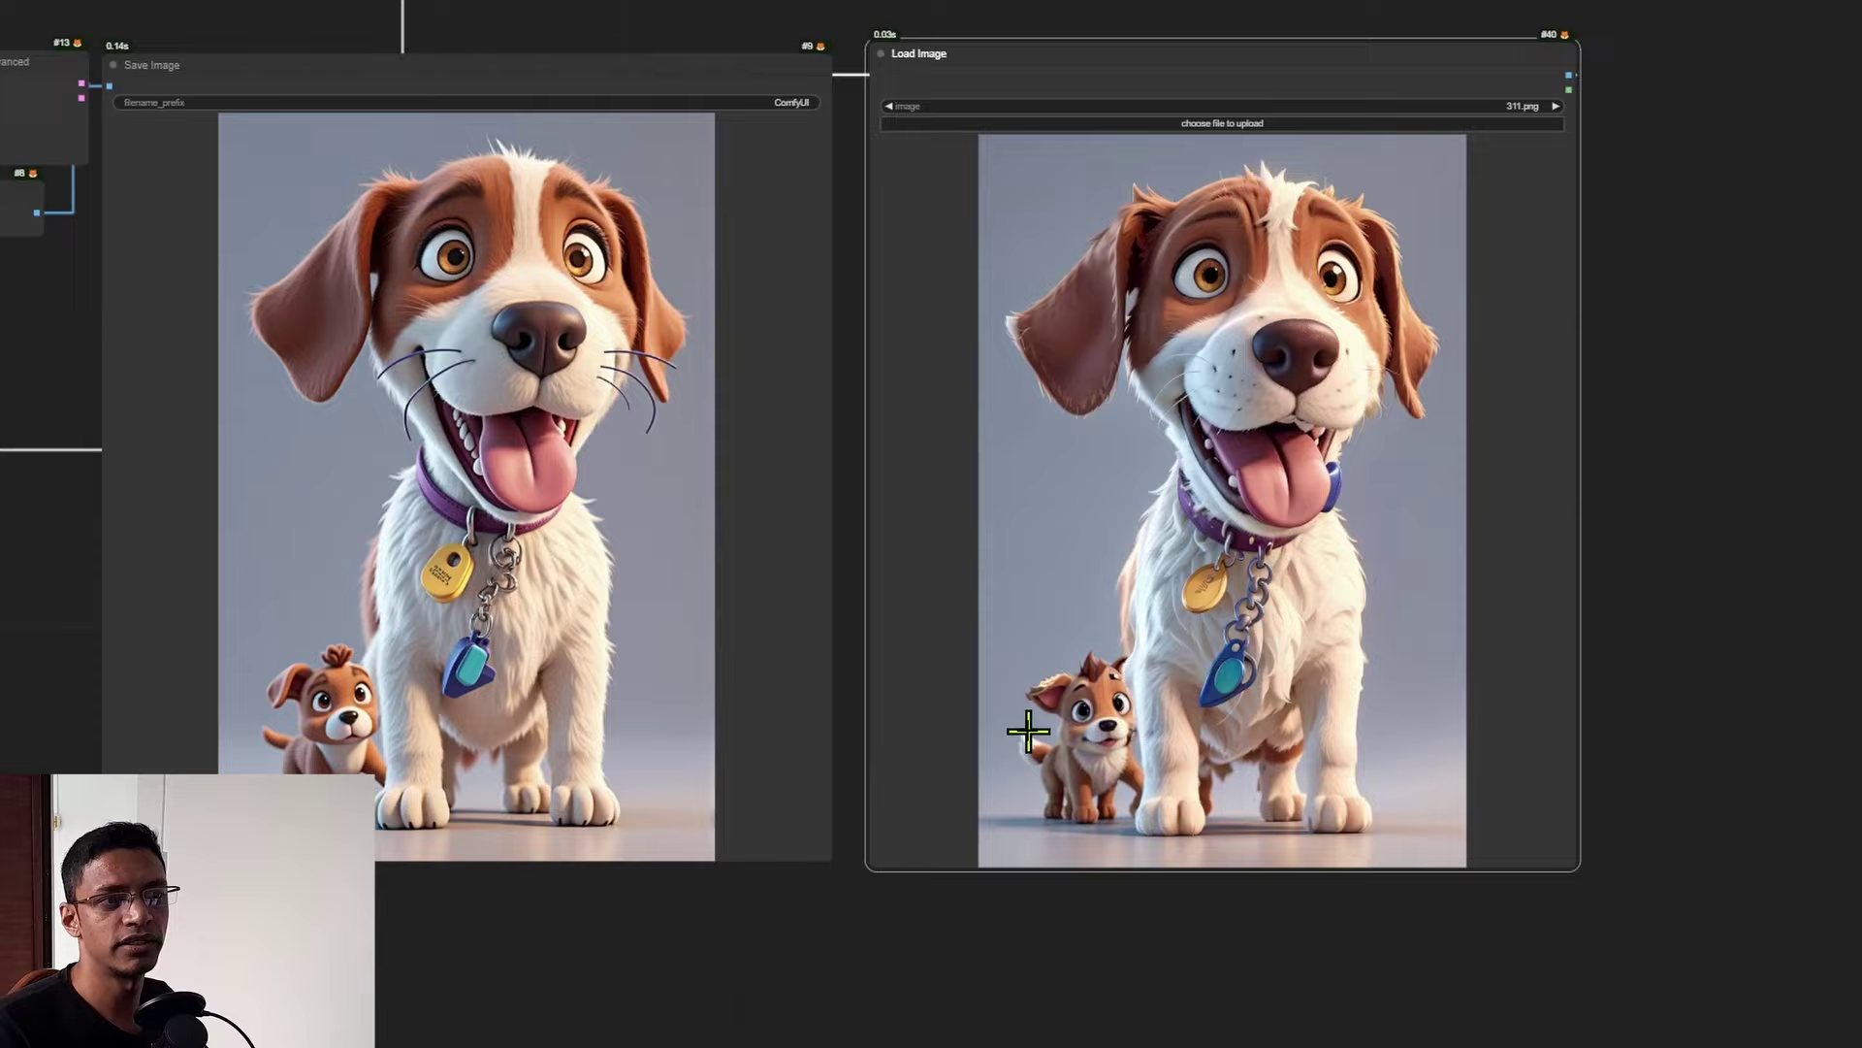
scroll(1028, 729, "down", 9)
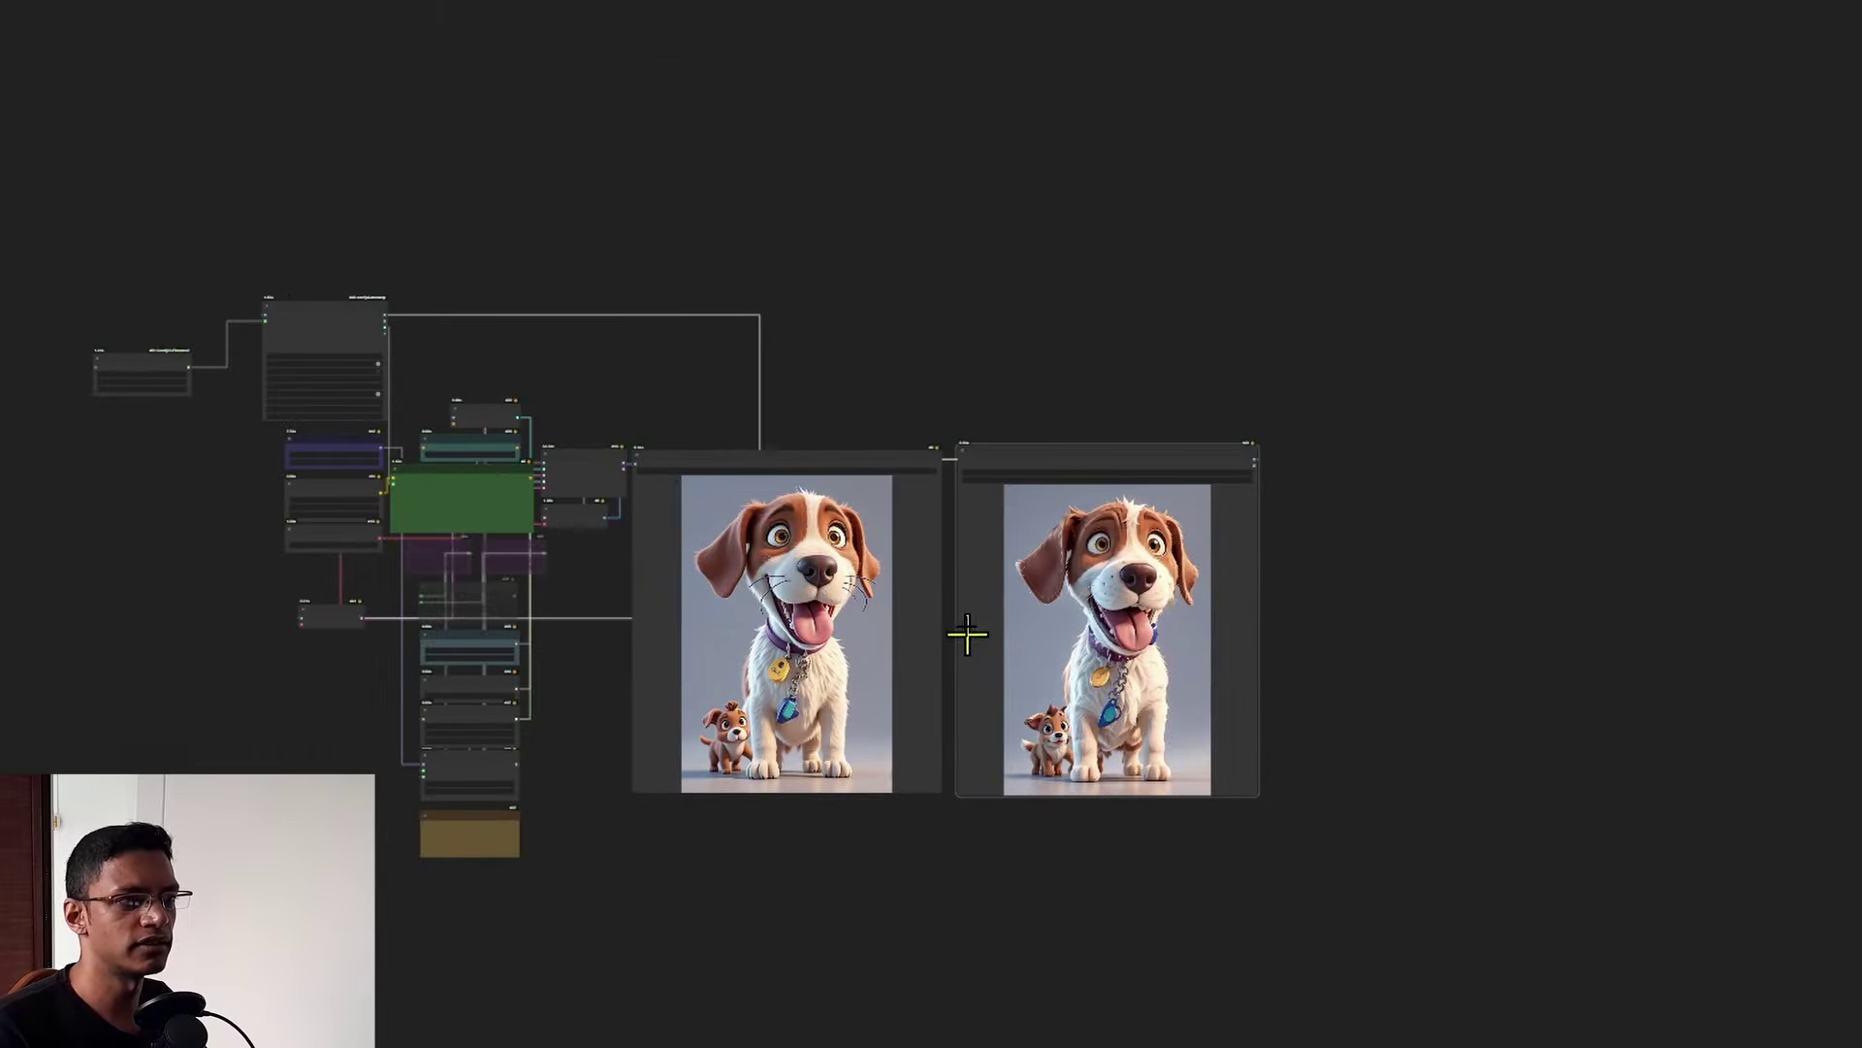
left_click_drag(82, 572, 749, 586)
scroll(756, 582, "up", 8)
scroll(669, 494, "down", 3)
left_click_drag(343, 603, 1356, 594)
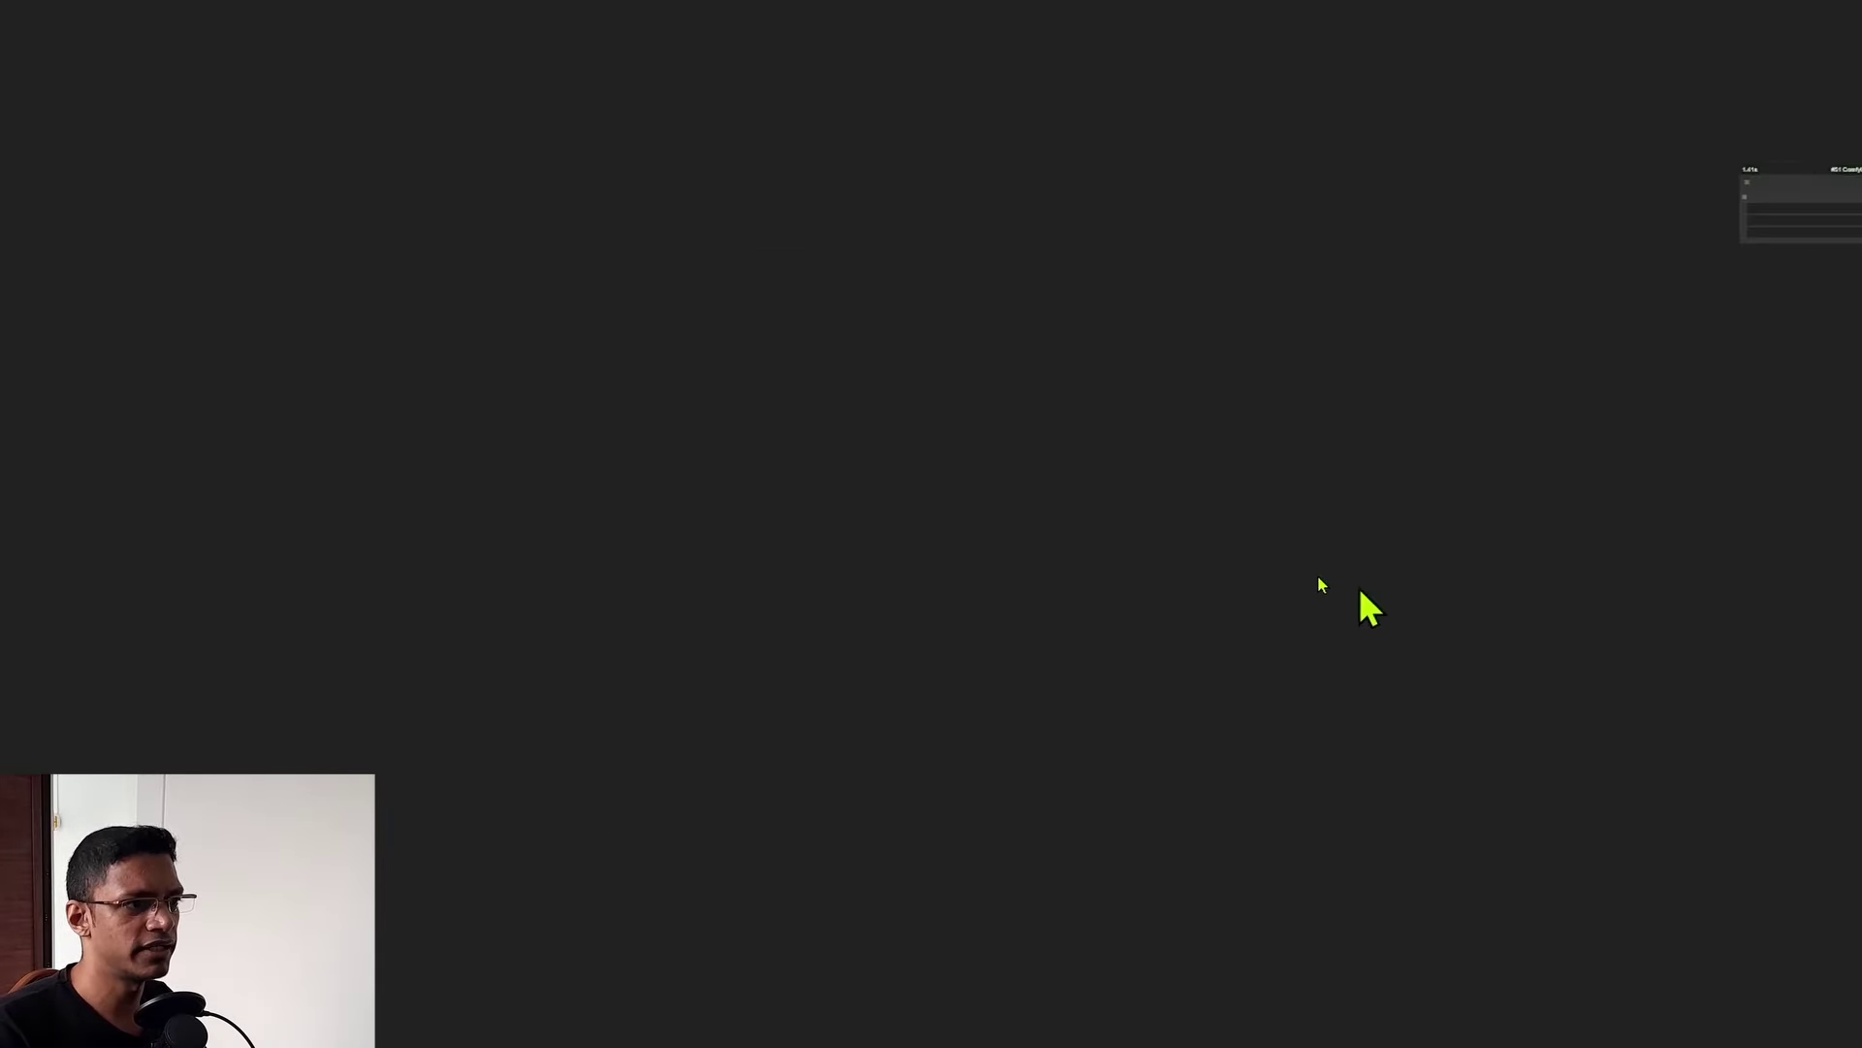
key("ctrl+v")
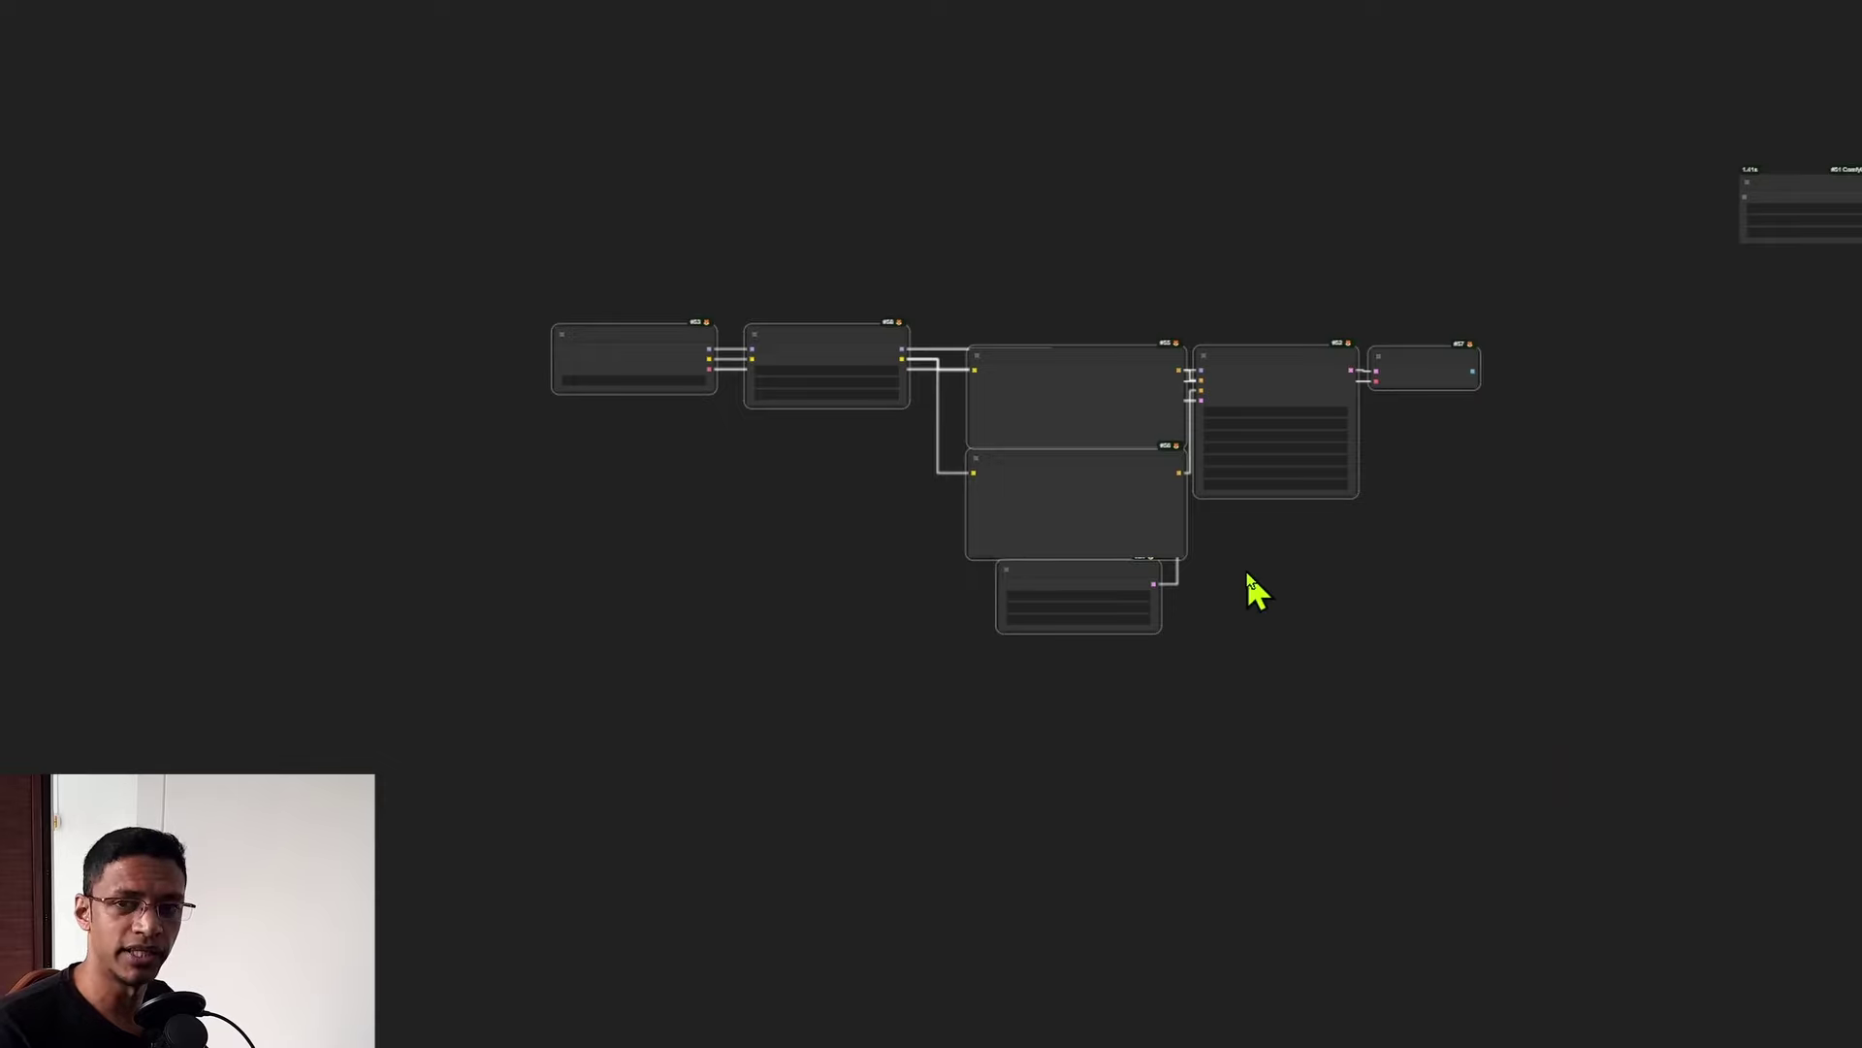
Move all the pasted SD 1.5 nodes together so that their VAE Decode sits just before the Flux workflow's VAE Encode node
scroll(1401, 589, "down", 3)
left_click_drag(1401, 590, 951, 669)
scroll(796, 542, "up", 5)
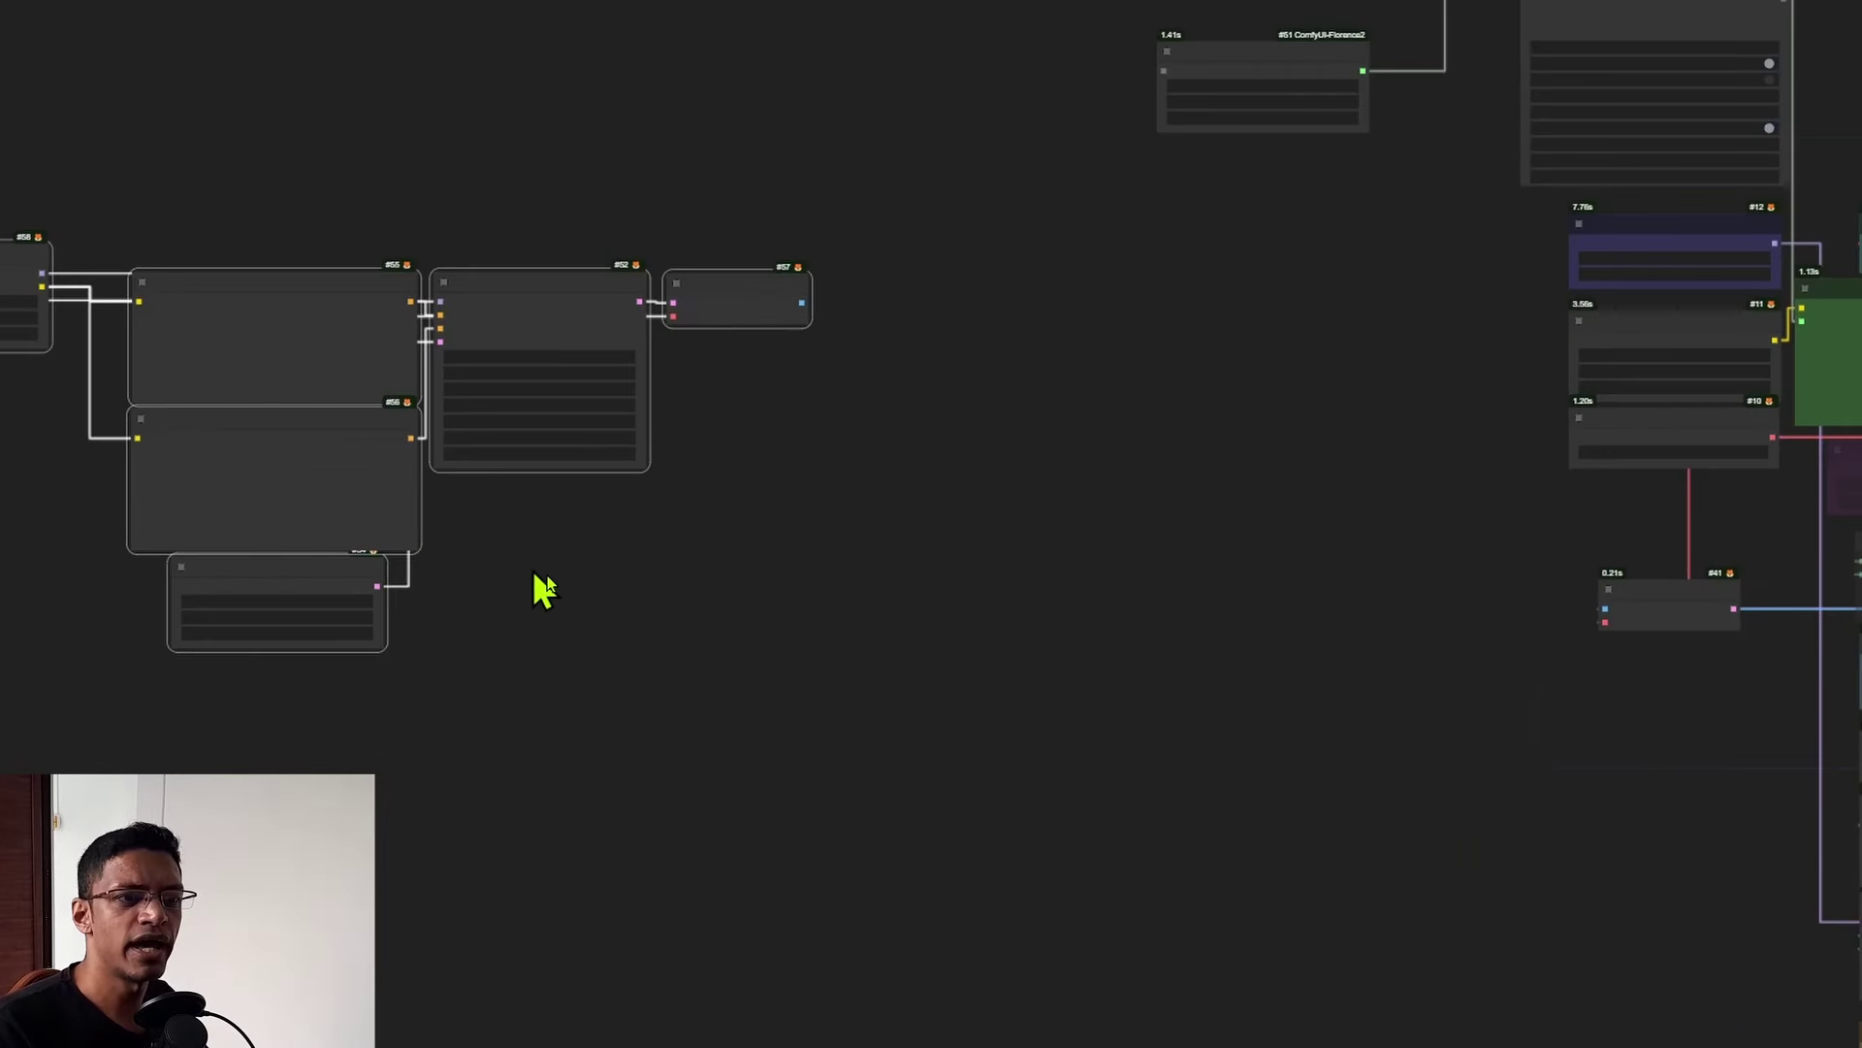
left_click_drag(540, 588, 1154, 609)
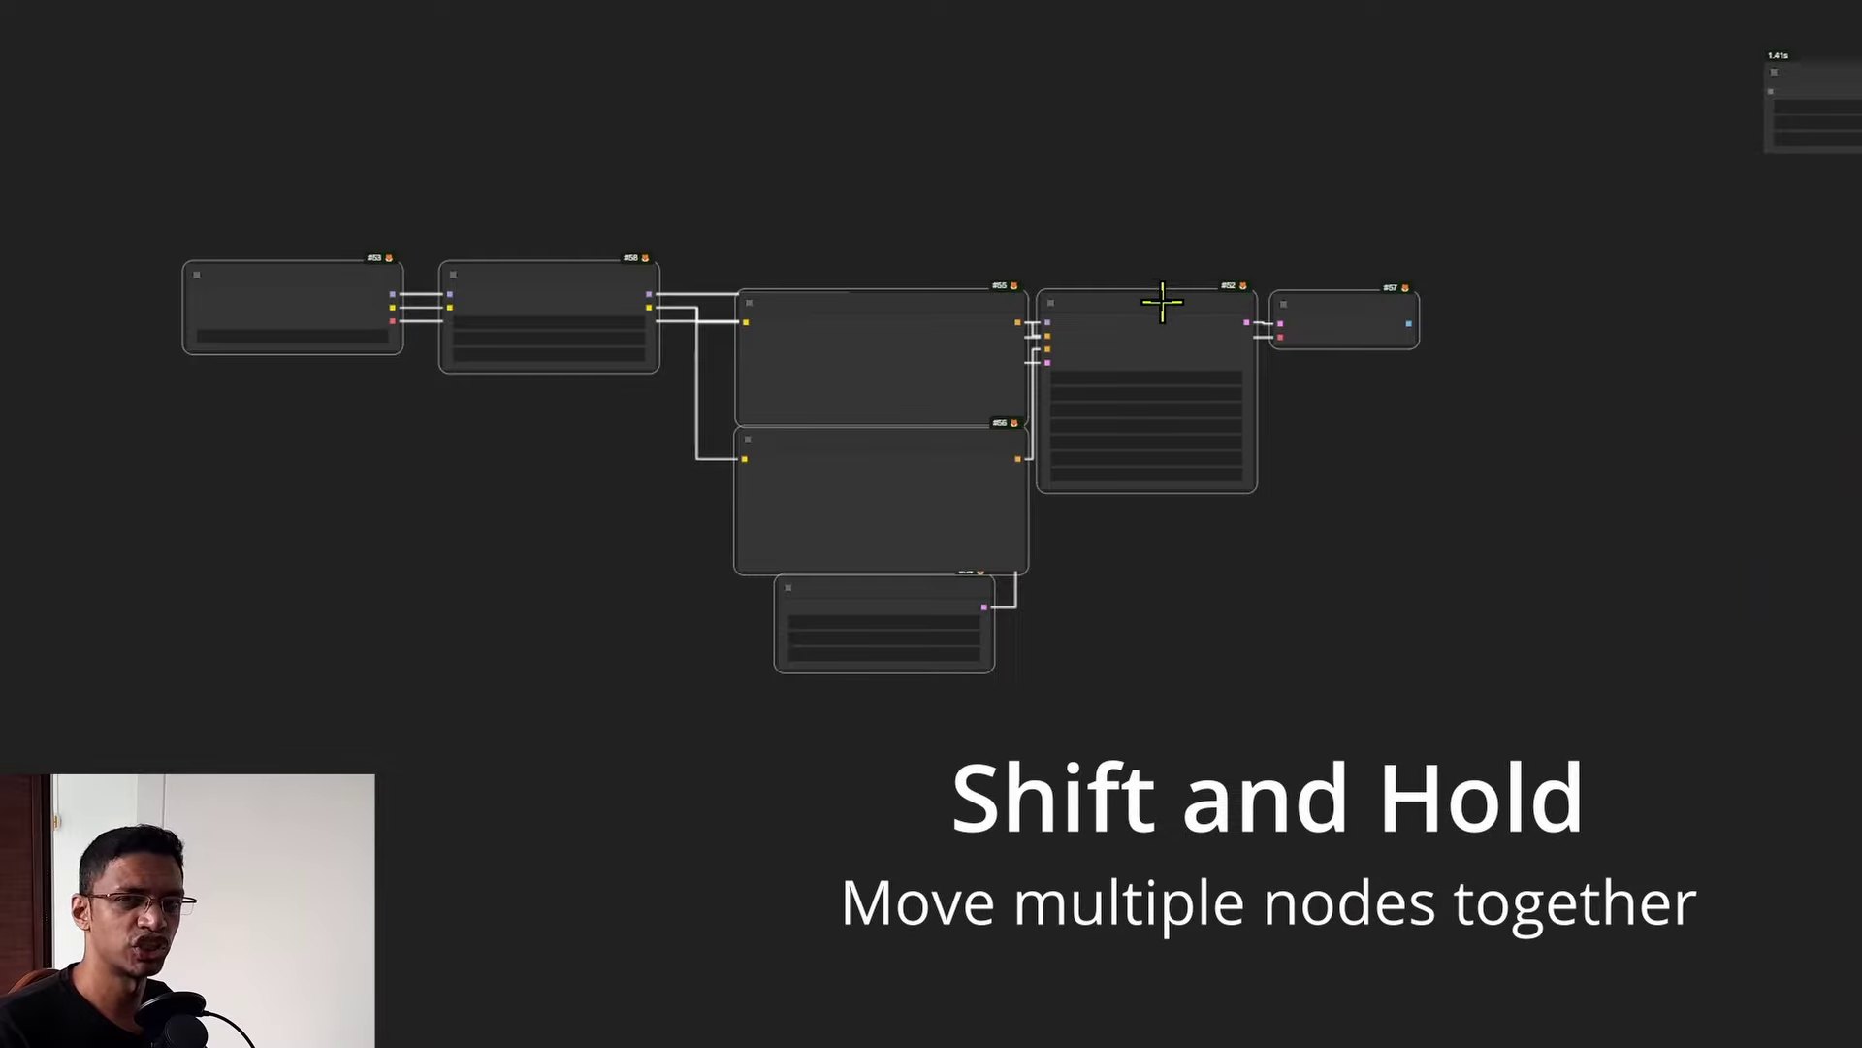
left_click_drag(1156, 300, 1372, 646)
key("ctrl+z")
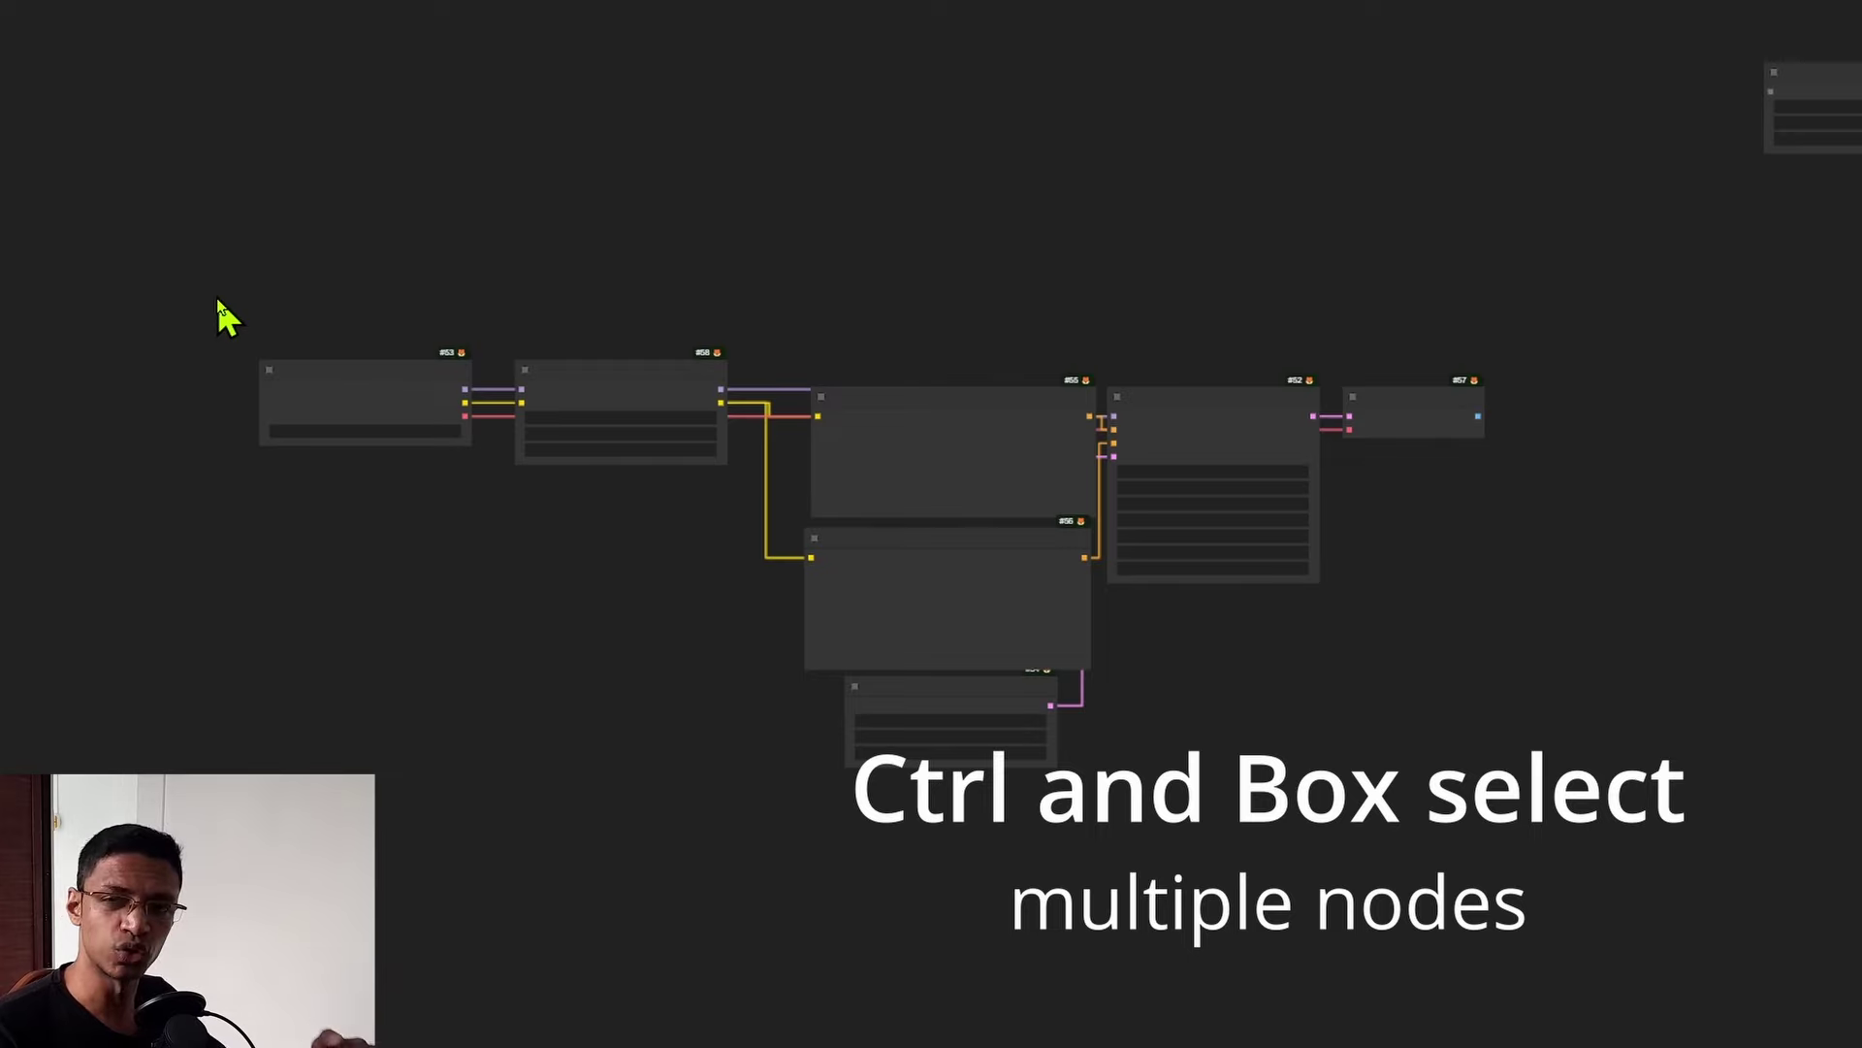
left_click_drag(187, 184, 1626, 908)
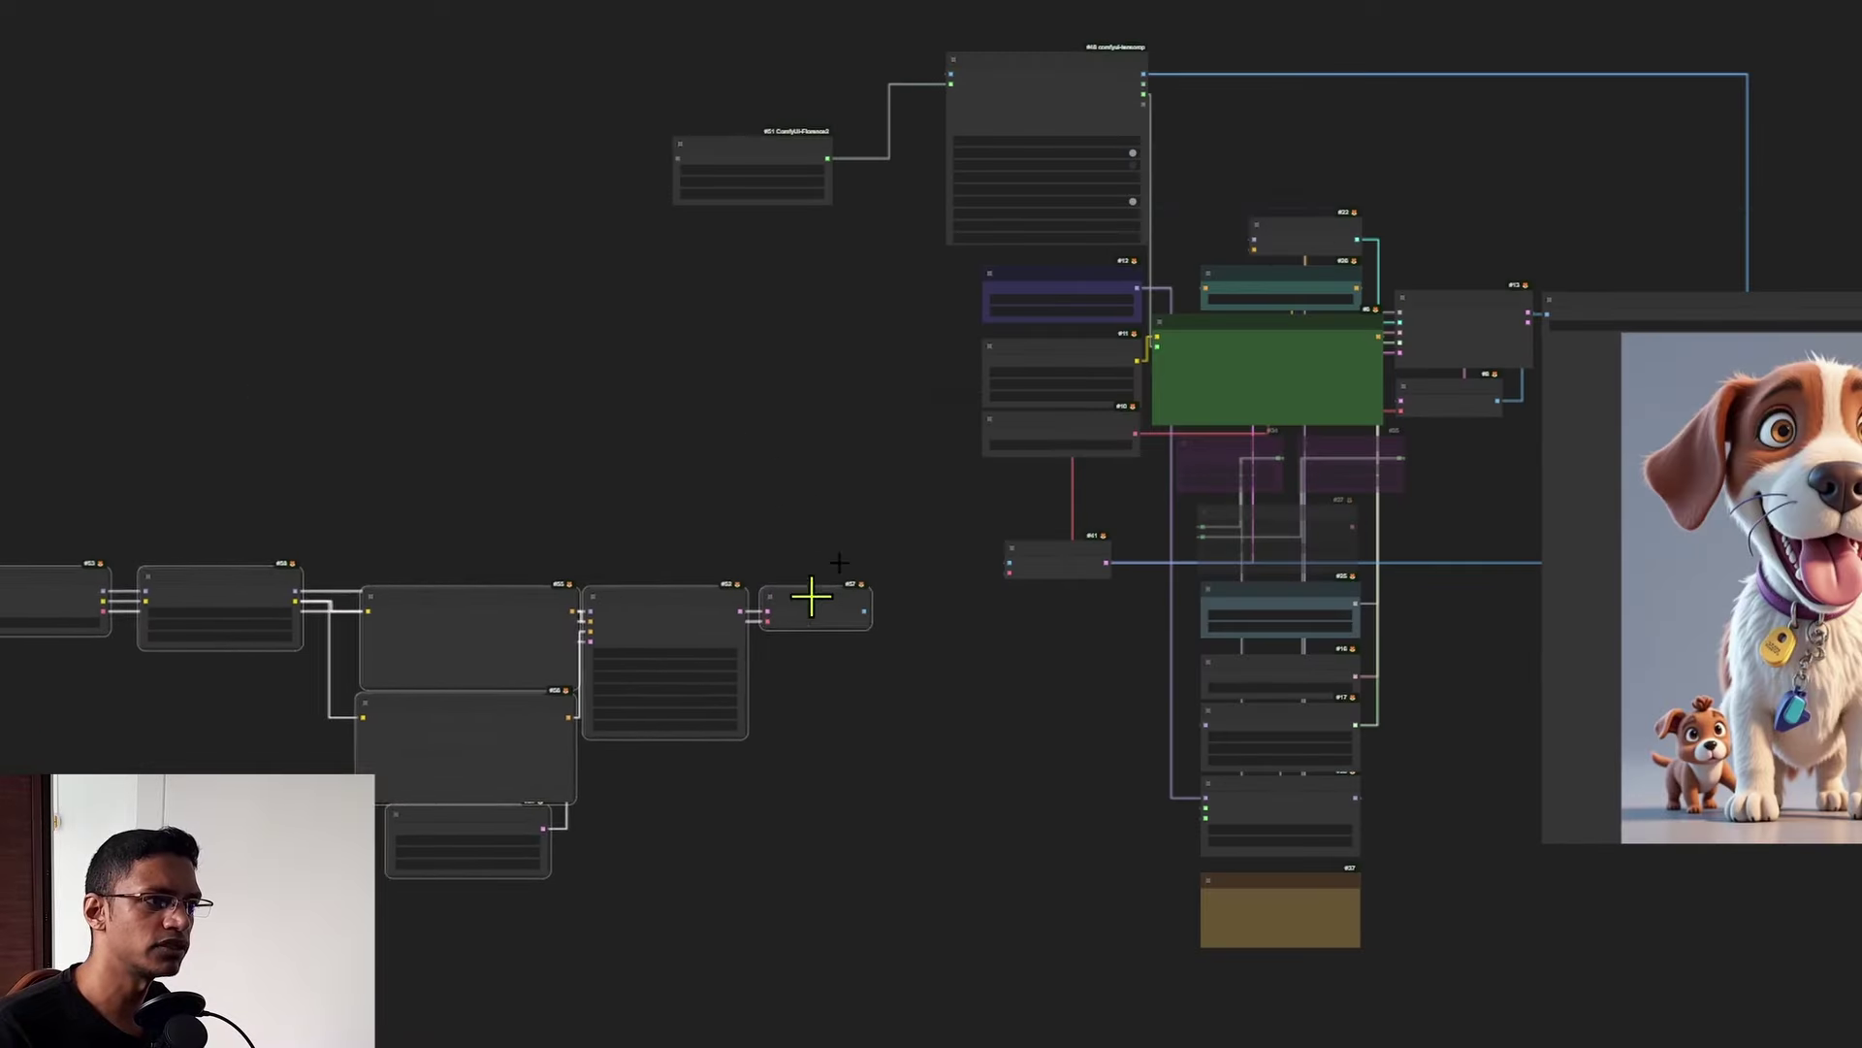
left_click_drag(814, 594, 900, 553)
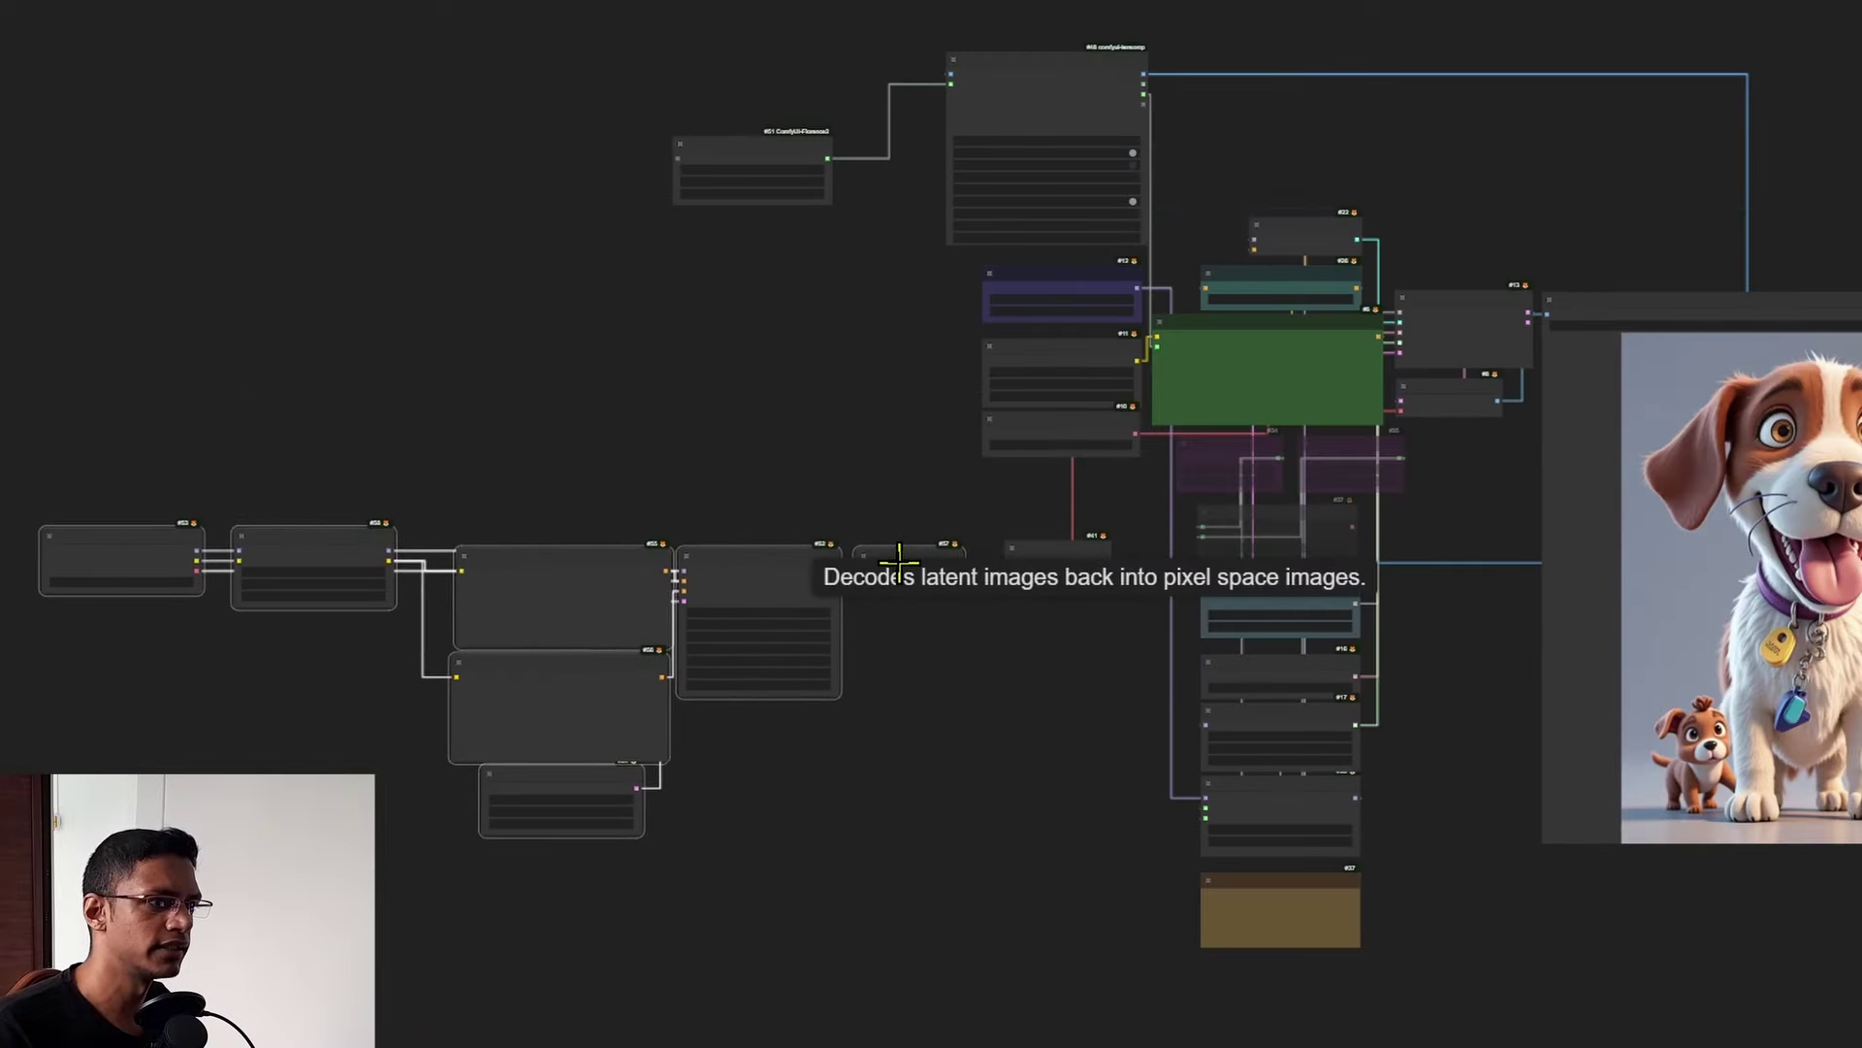
scroll(1034, 625, "up", 7)
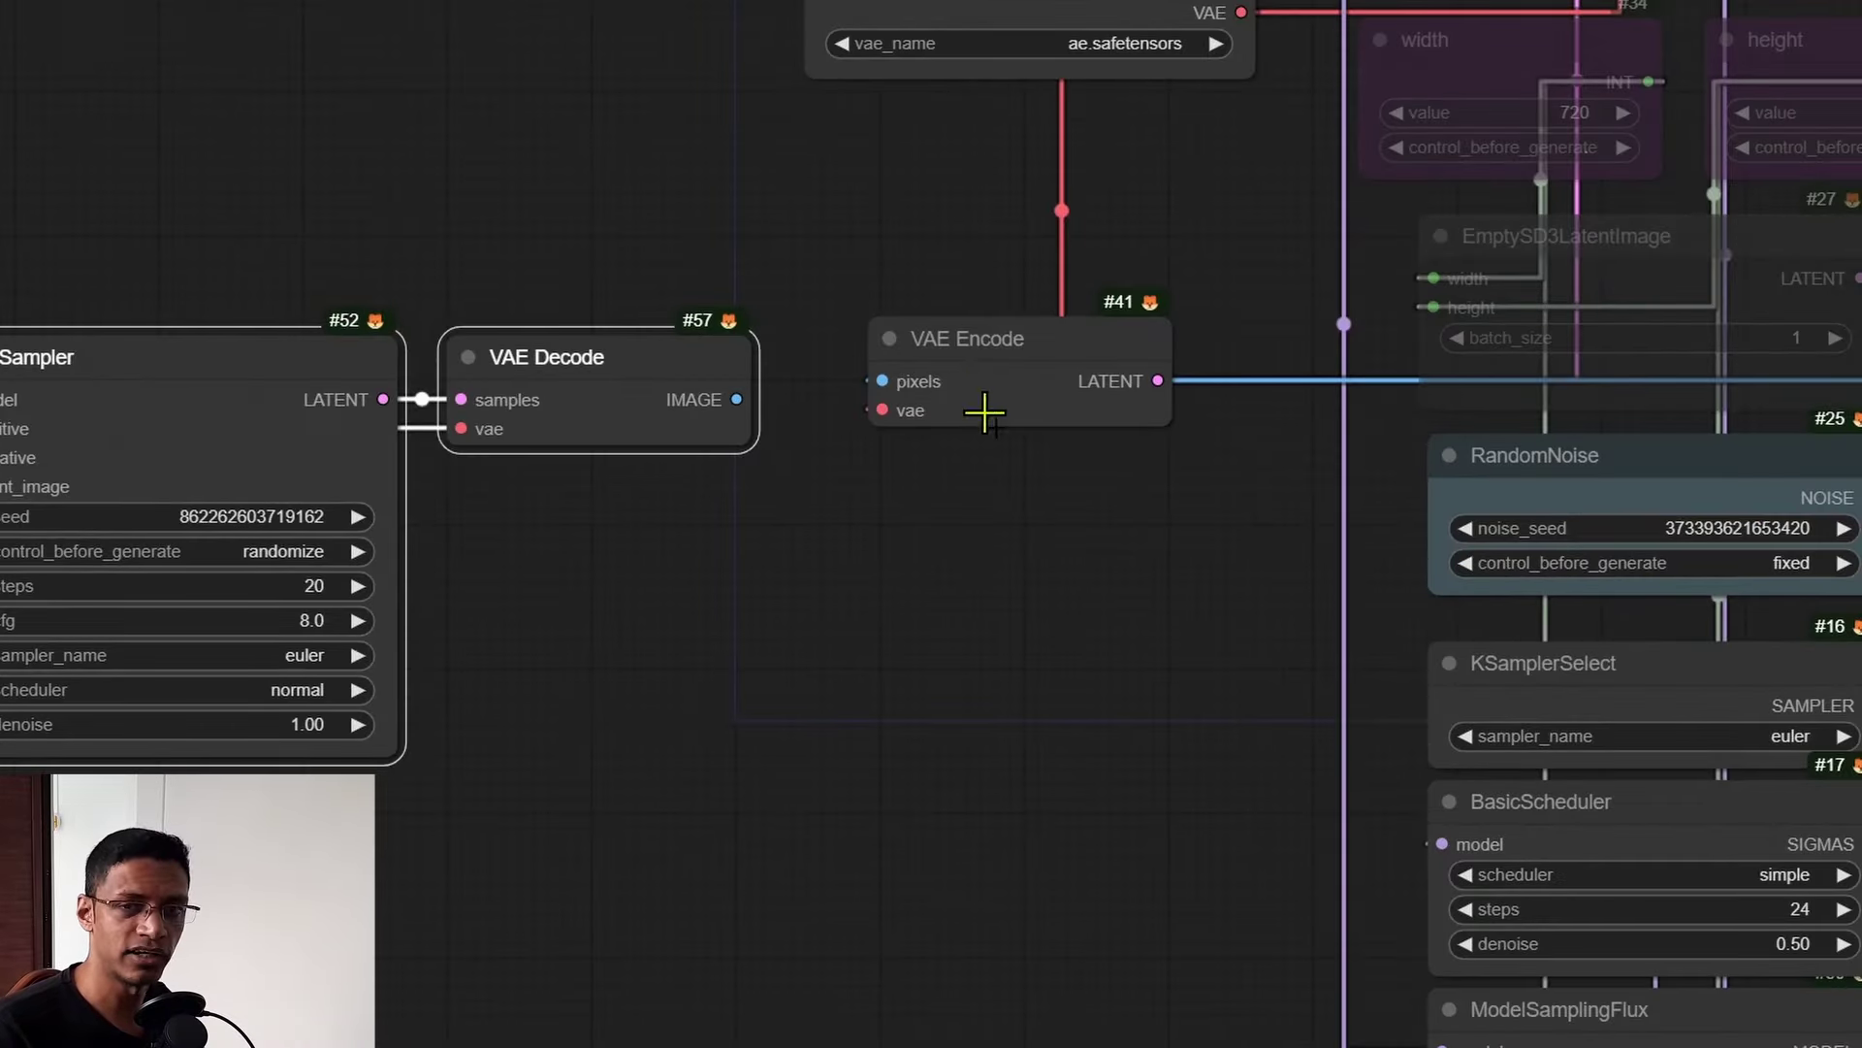
Delete the Load Image node holding the source dog image from the Flux workflow
scroll(1031, 582, "down", 15)
left_click_drag(1704, 802, 1031, 757)
scroll(1031, 757, "down", 3)
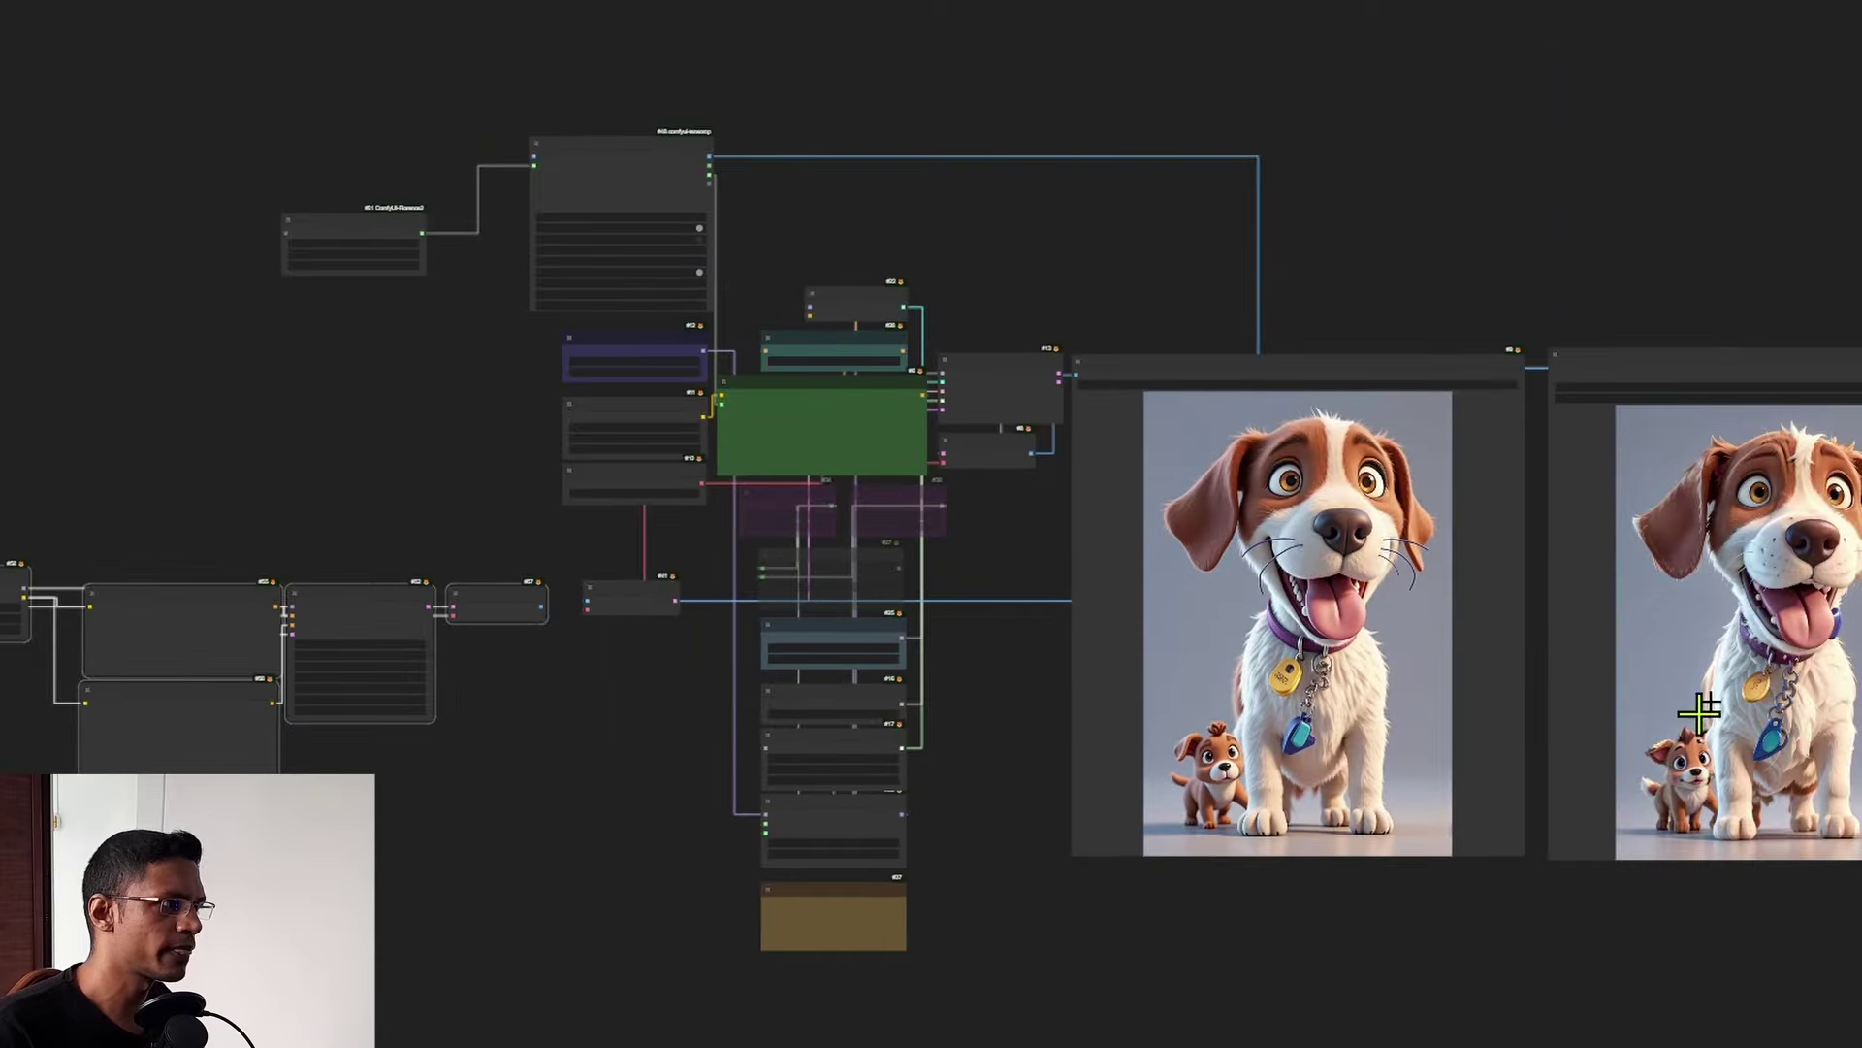
left_click(1725, 375)
key("Delete")
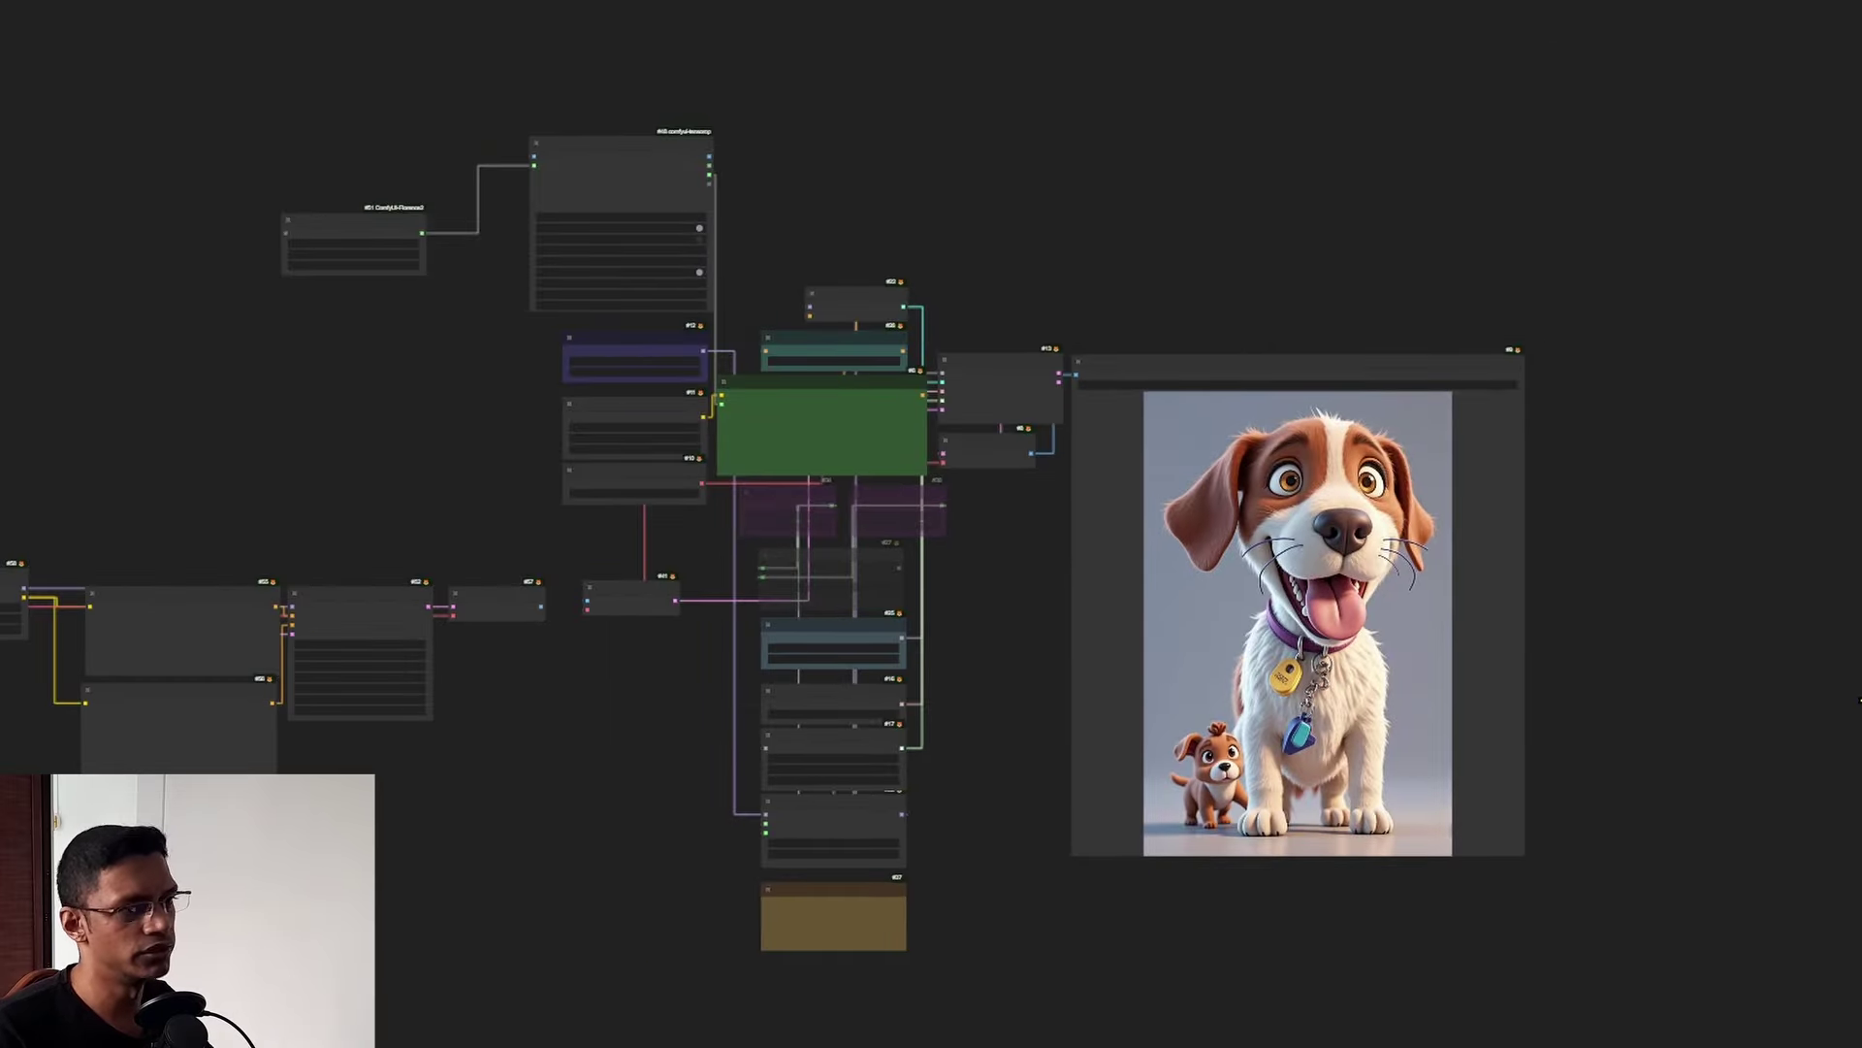
Connect the pasted SD 1.5 VAE Decode node's image output to the pixels input of the Flux workflow's VAE Encode node
scroll(518, 691, "up", 10)
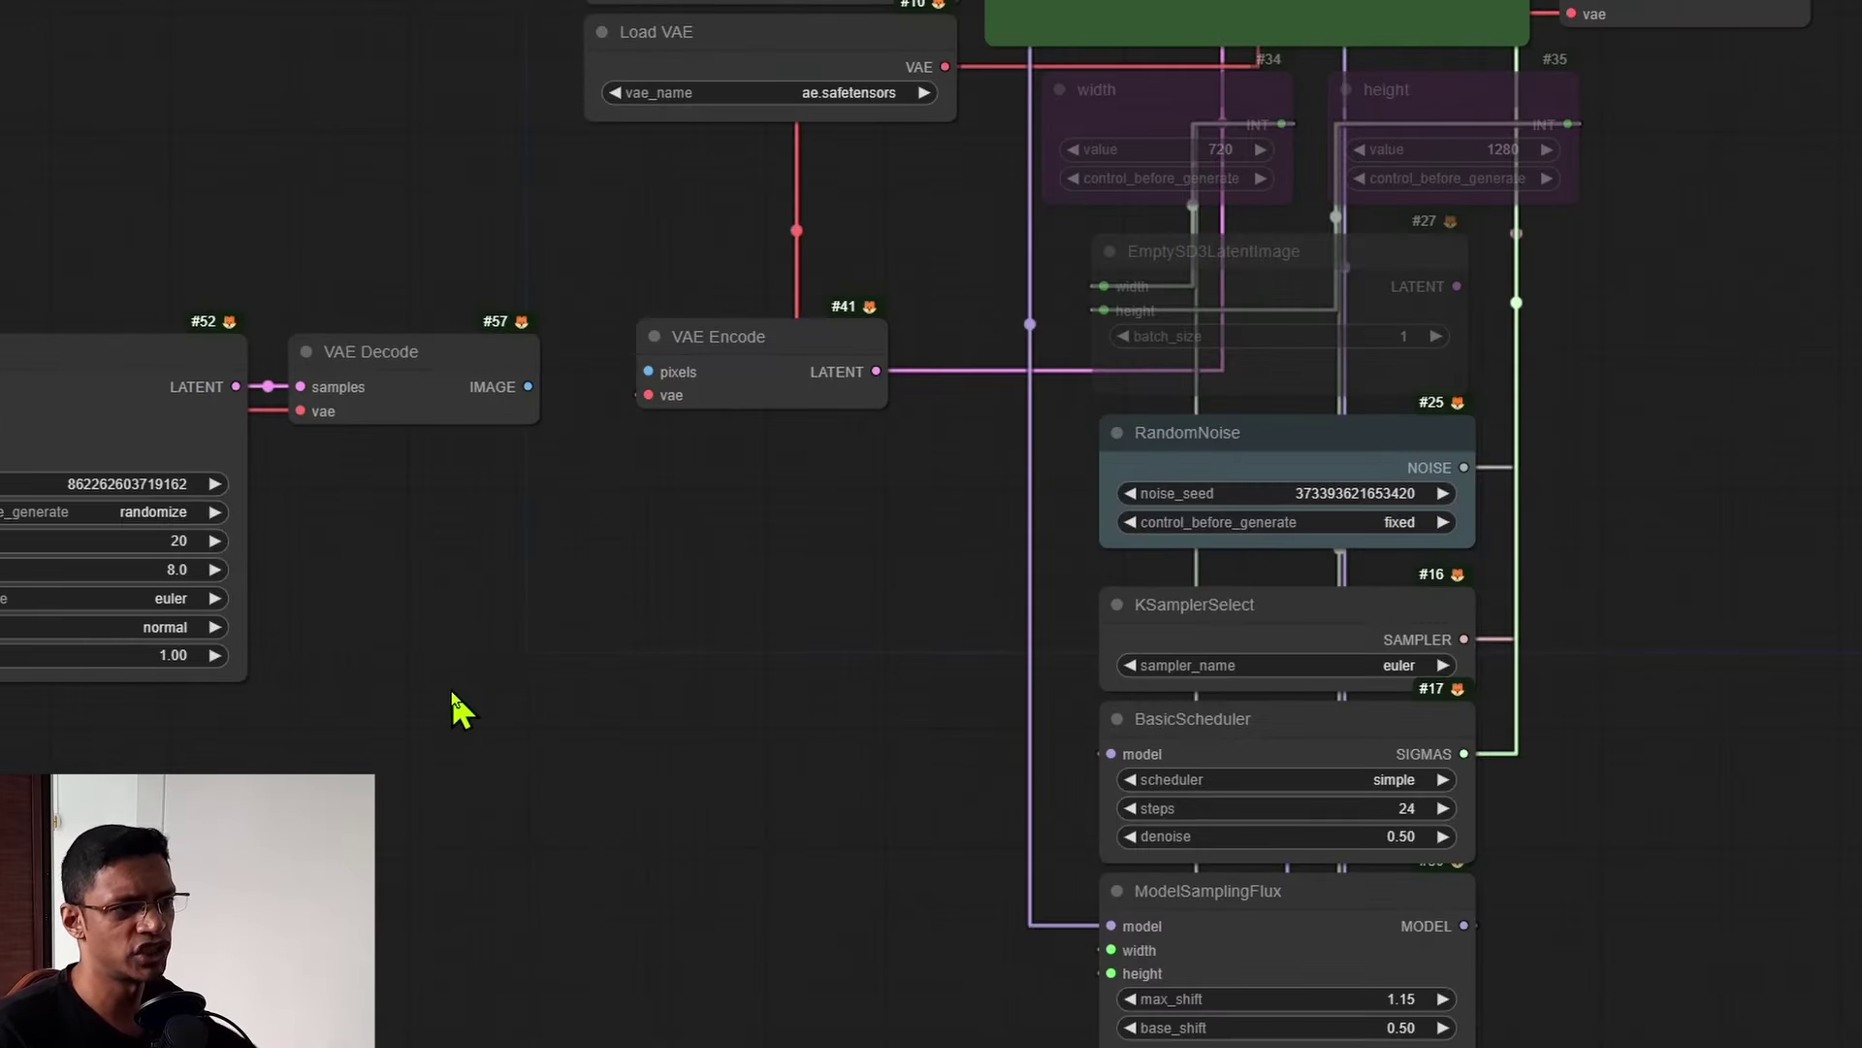
left_click_drag(470, 587, 904, 635)
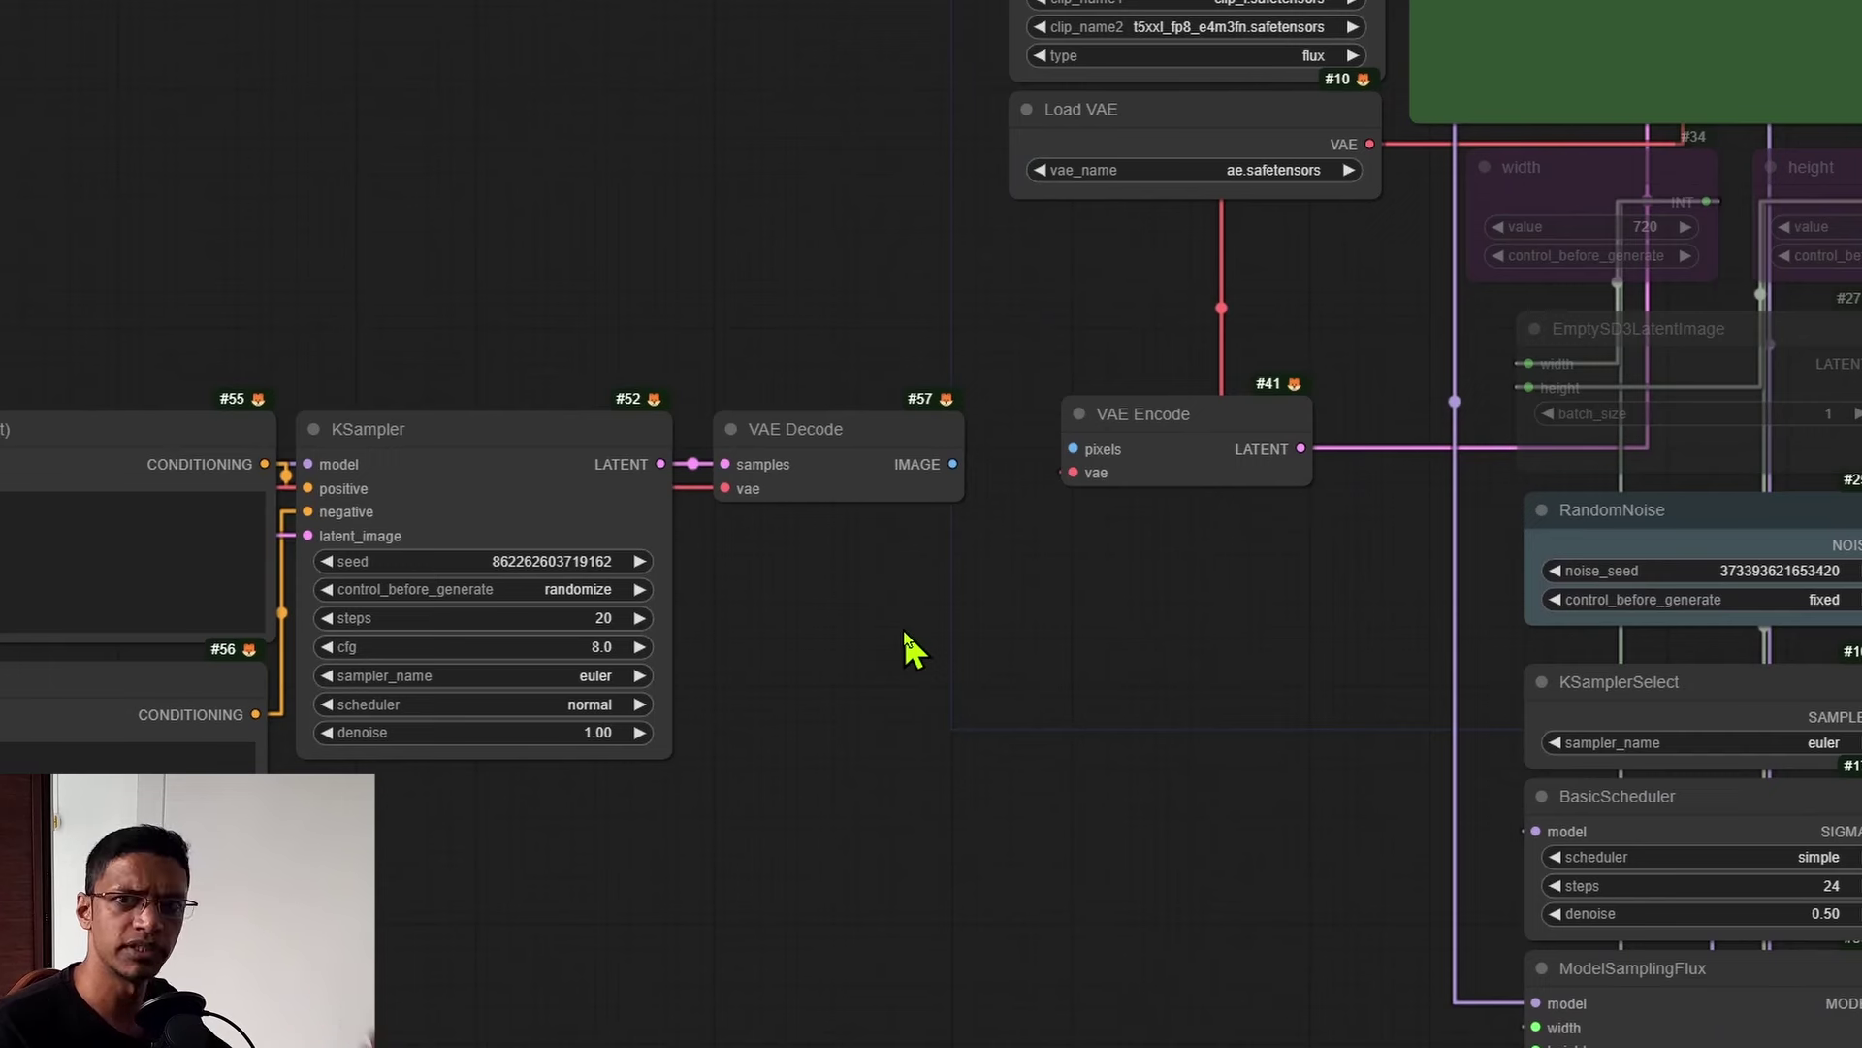
scroll(902, 642, "down", 5)
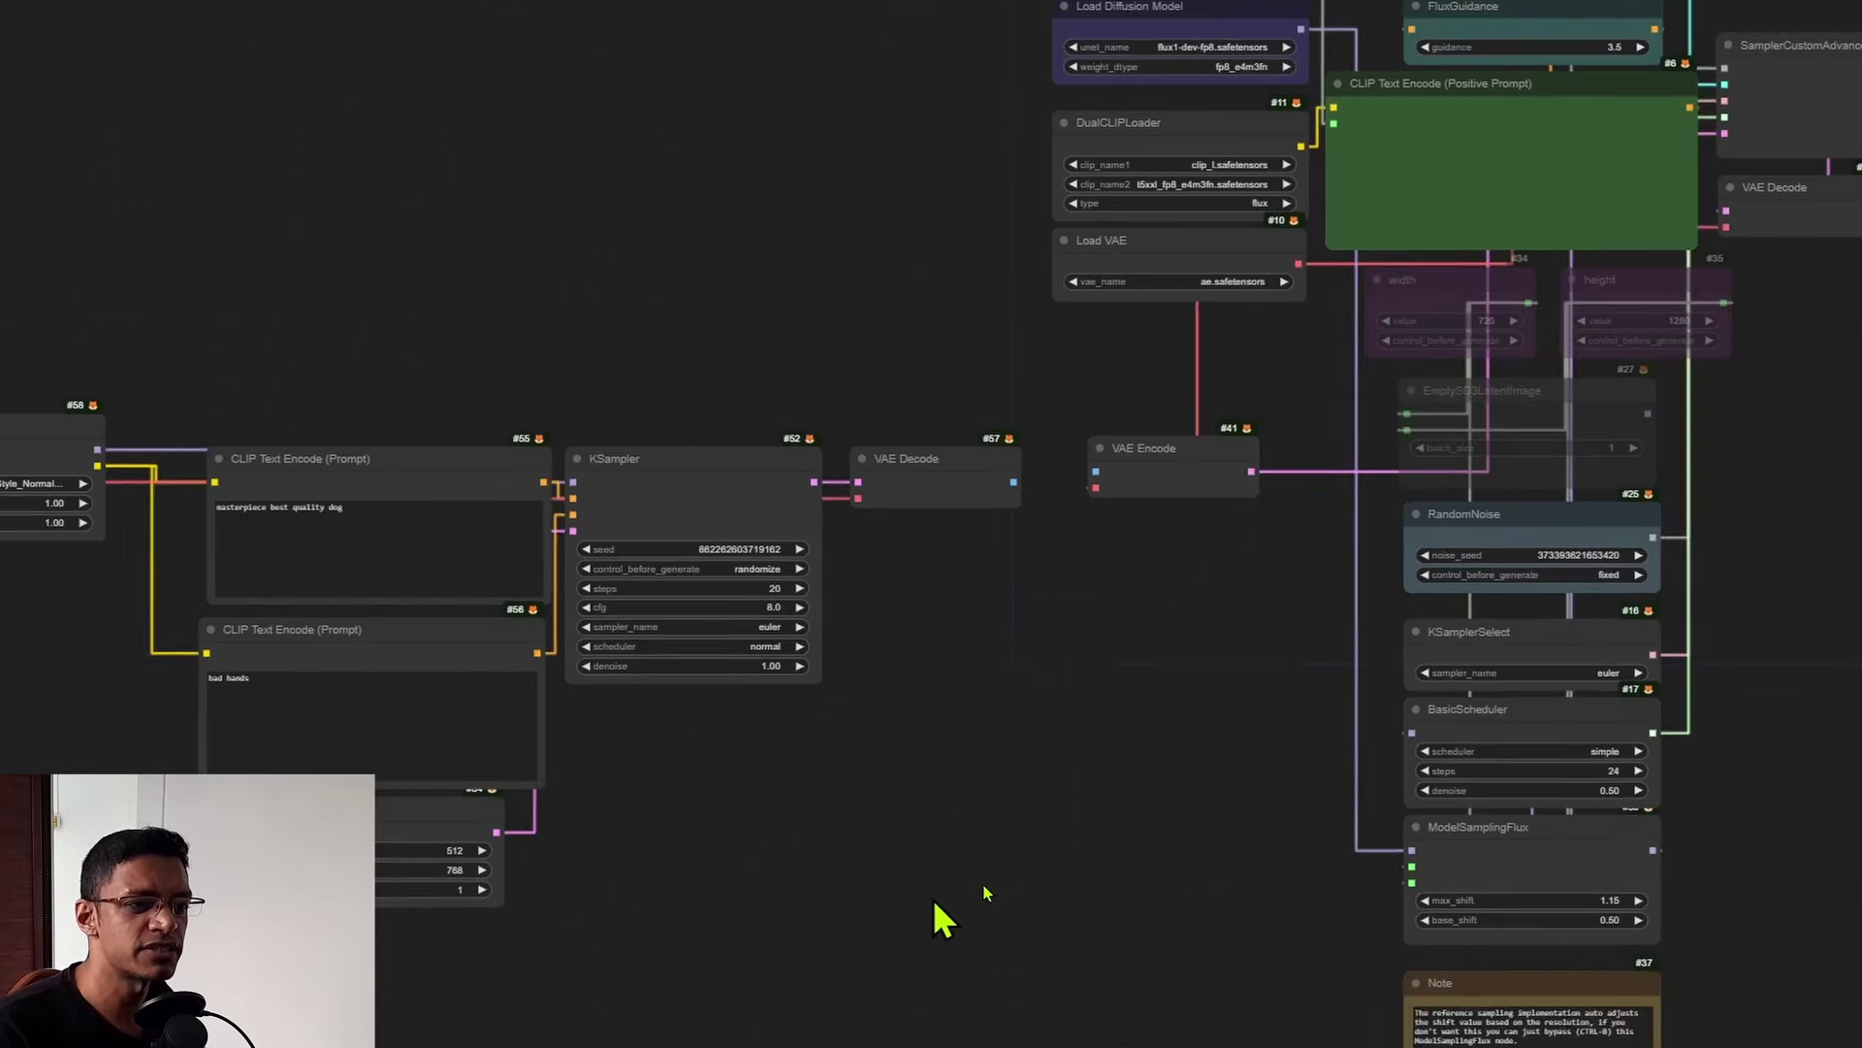
scroll(935, 906, "up", 3)
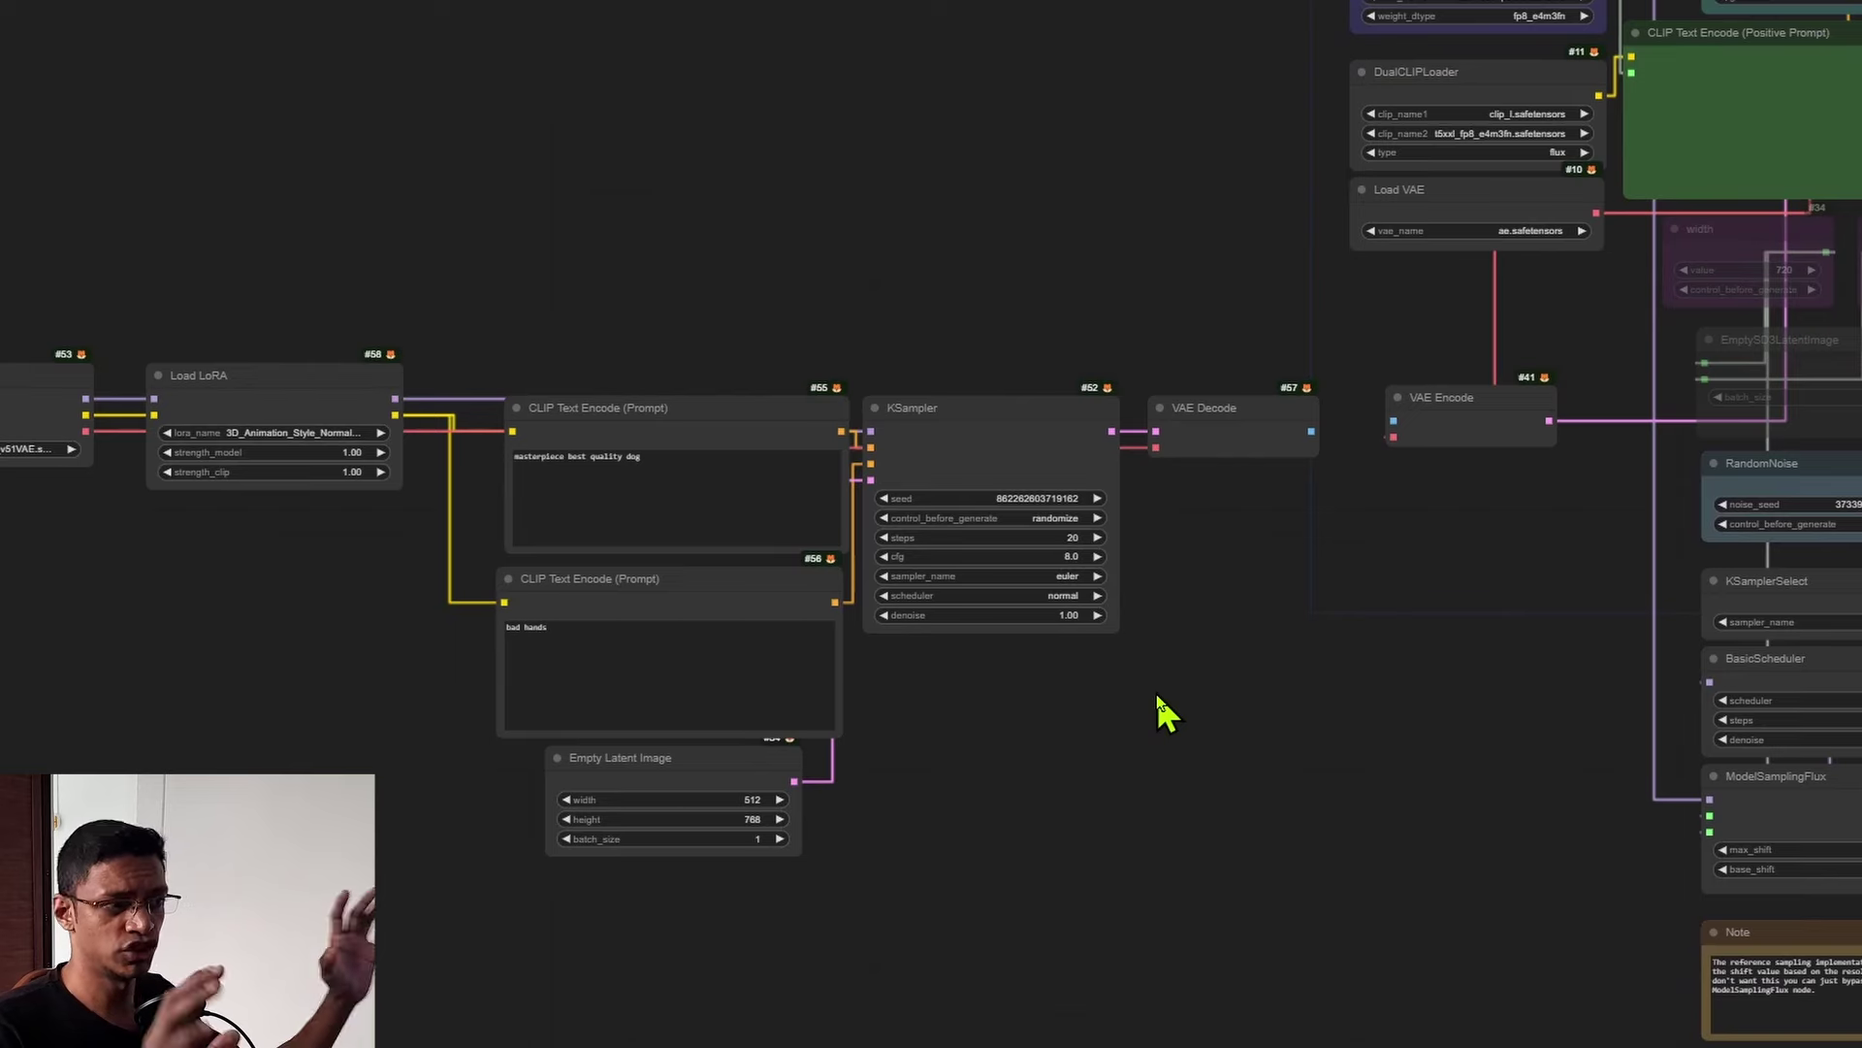
scroll(1156, 695, "down", 3)
left_click_drag(394, 288, 1356, 851)
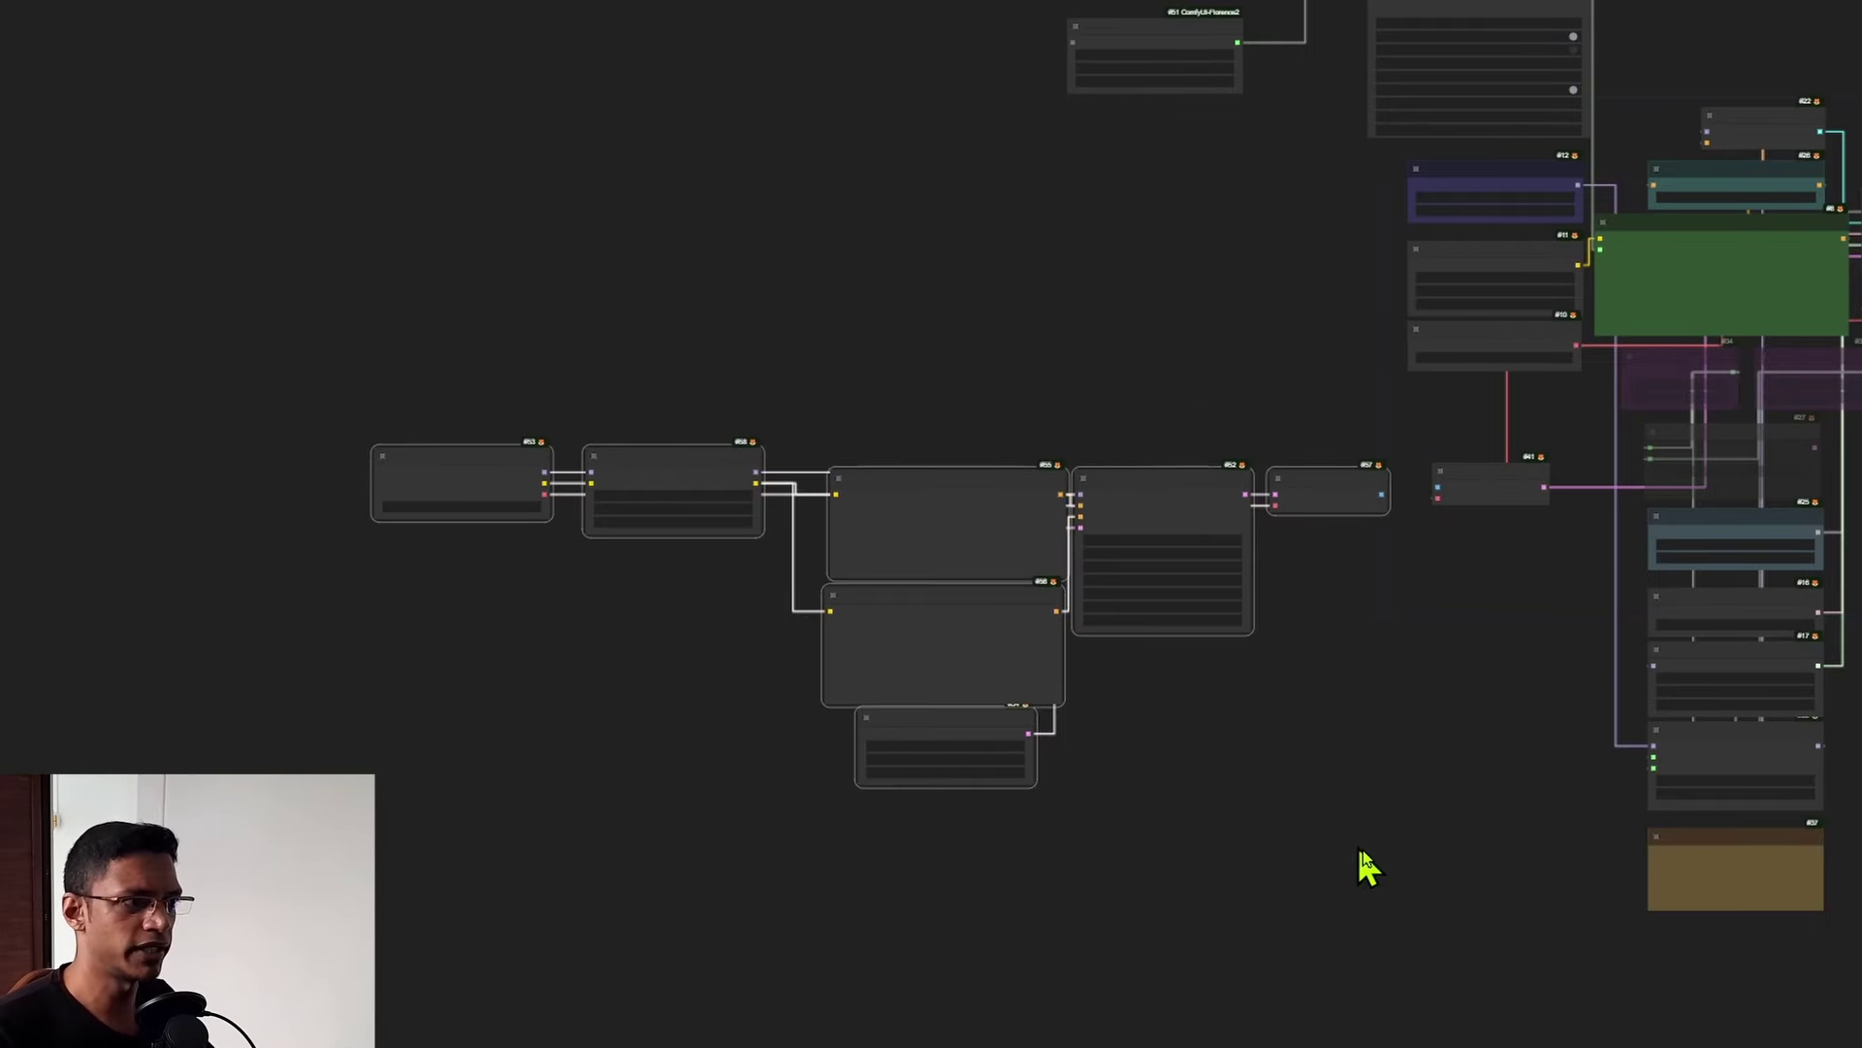
scroll(1410, 626, "up", 8)
left_click_drag(1393, 624, 769, 853)
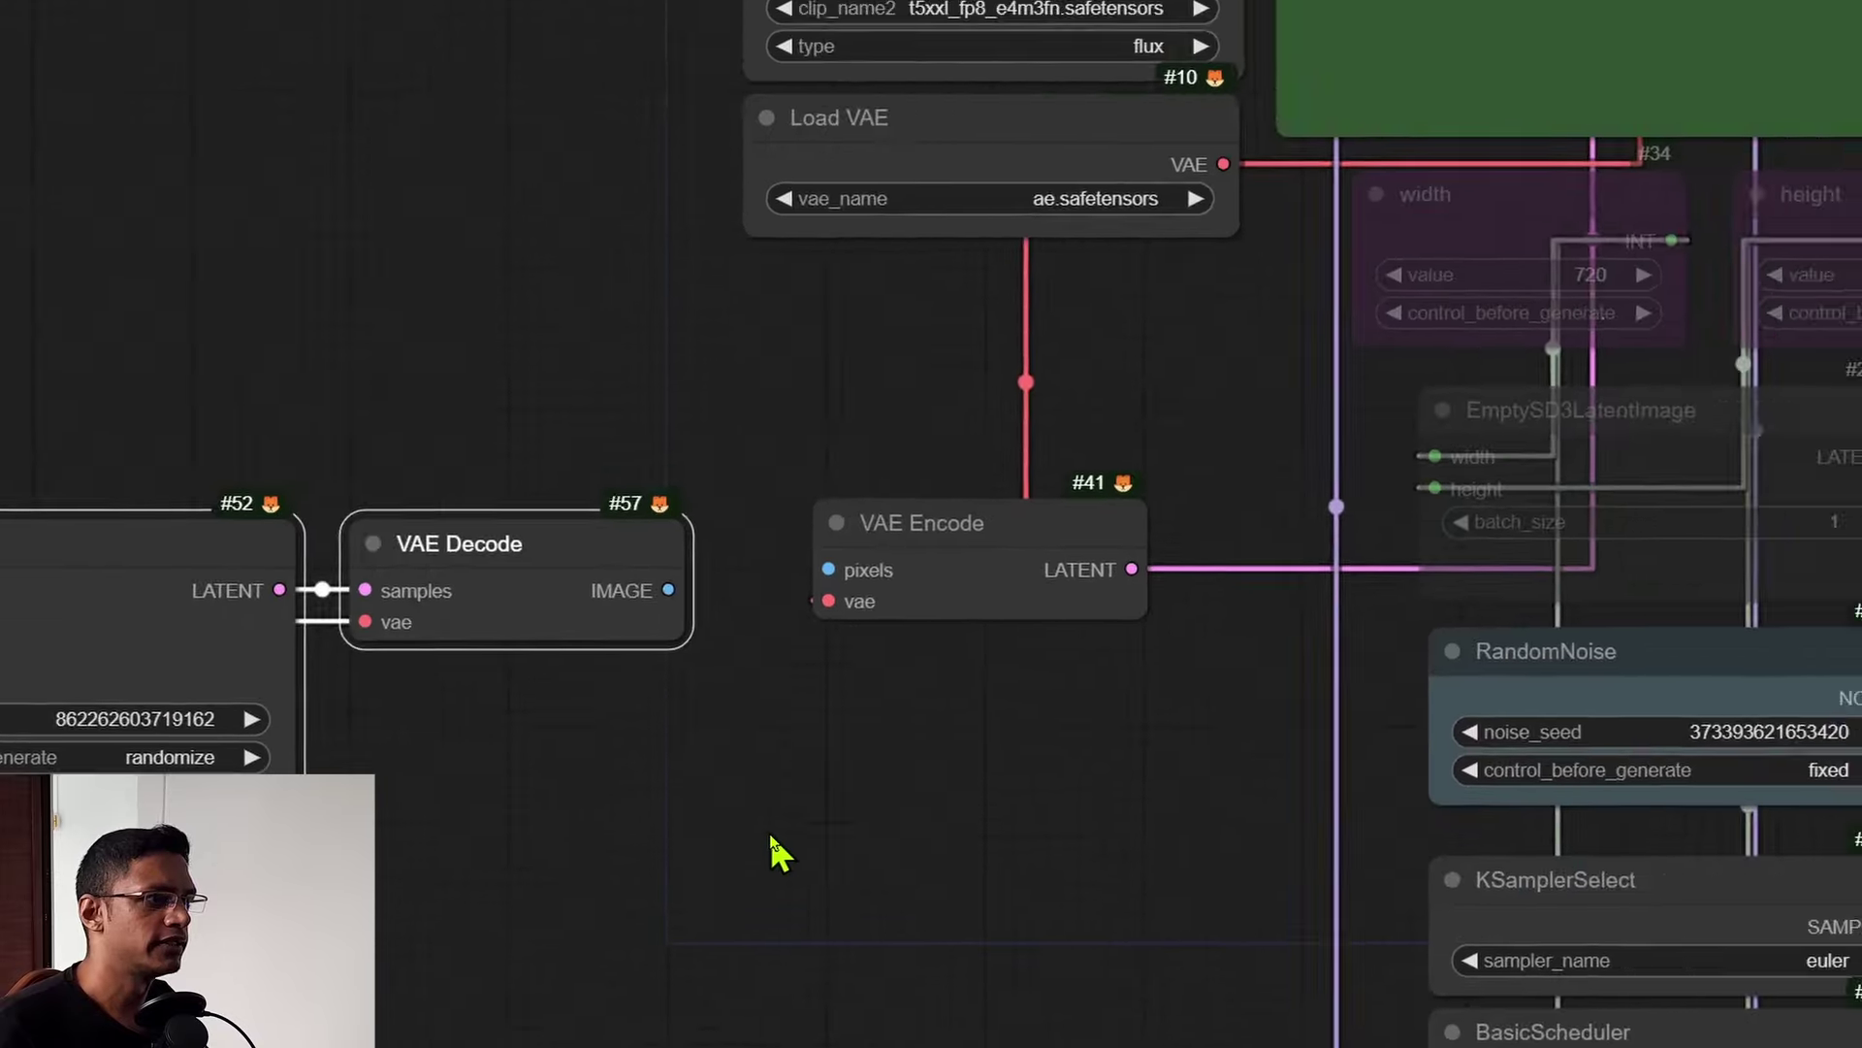
scroll(769, 852, "up", 4)
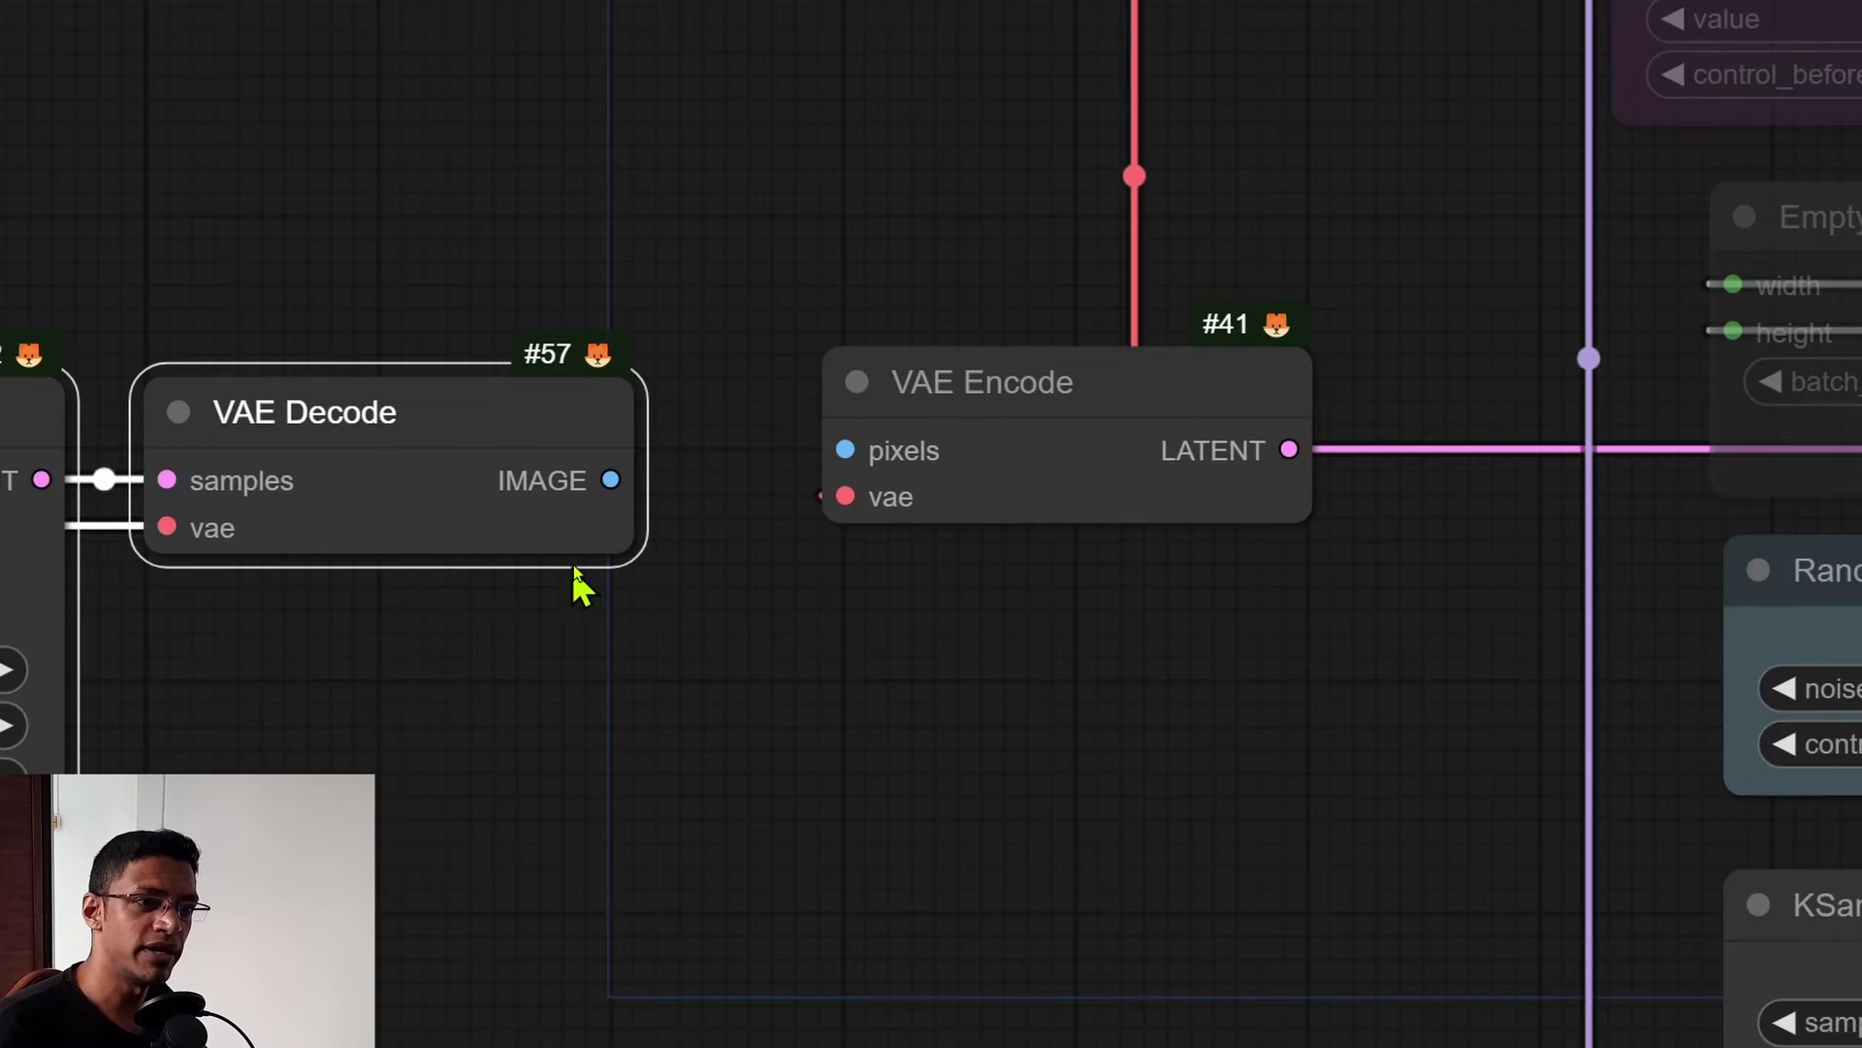
left_click_drag(610, 479, 844, 450)
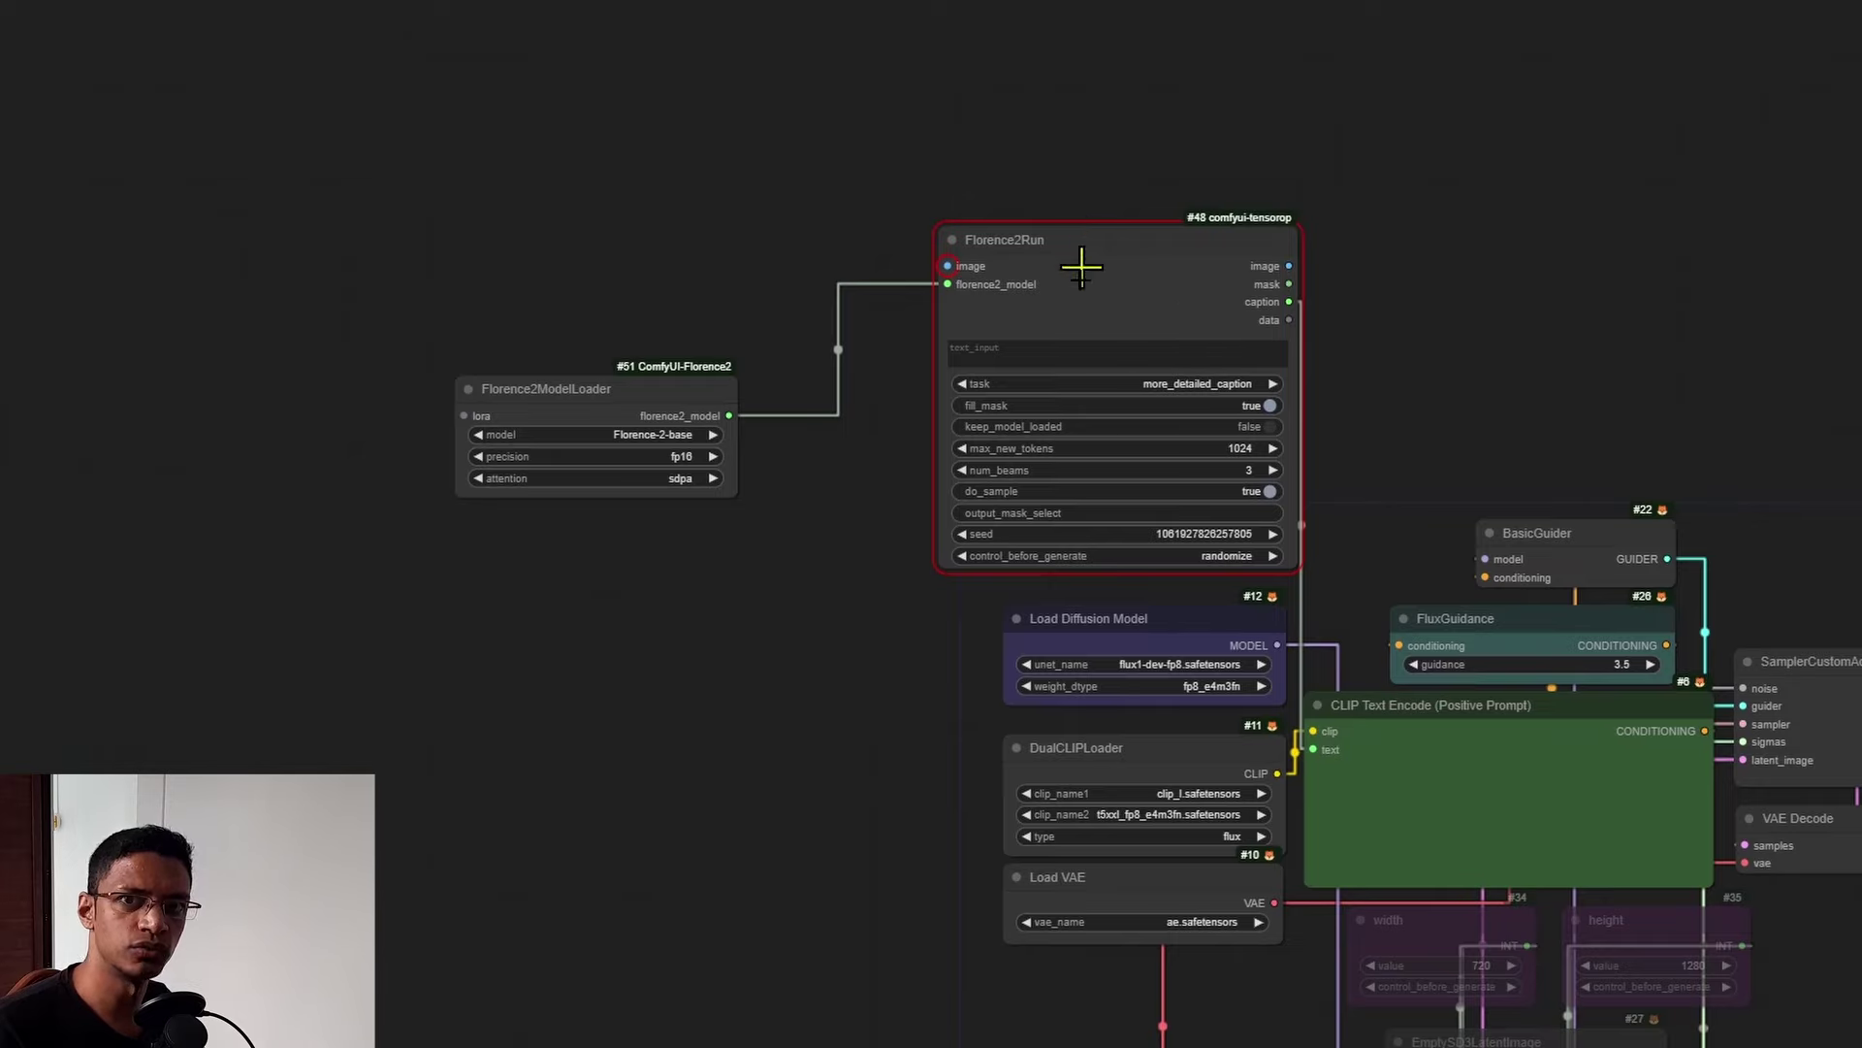
Connect the SD 1.5 VAE Decode image output to the image input of the Florence2Run node as well
left_click_drag(886, 657, 794, 470)
scroll(809, 396, "down", 3)
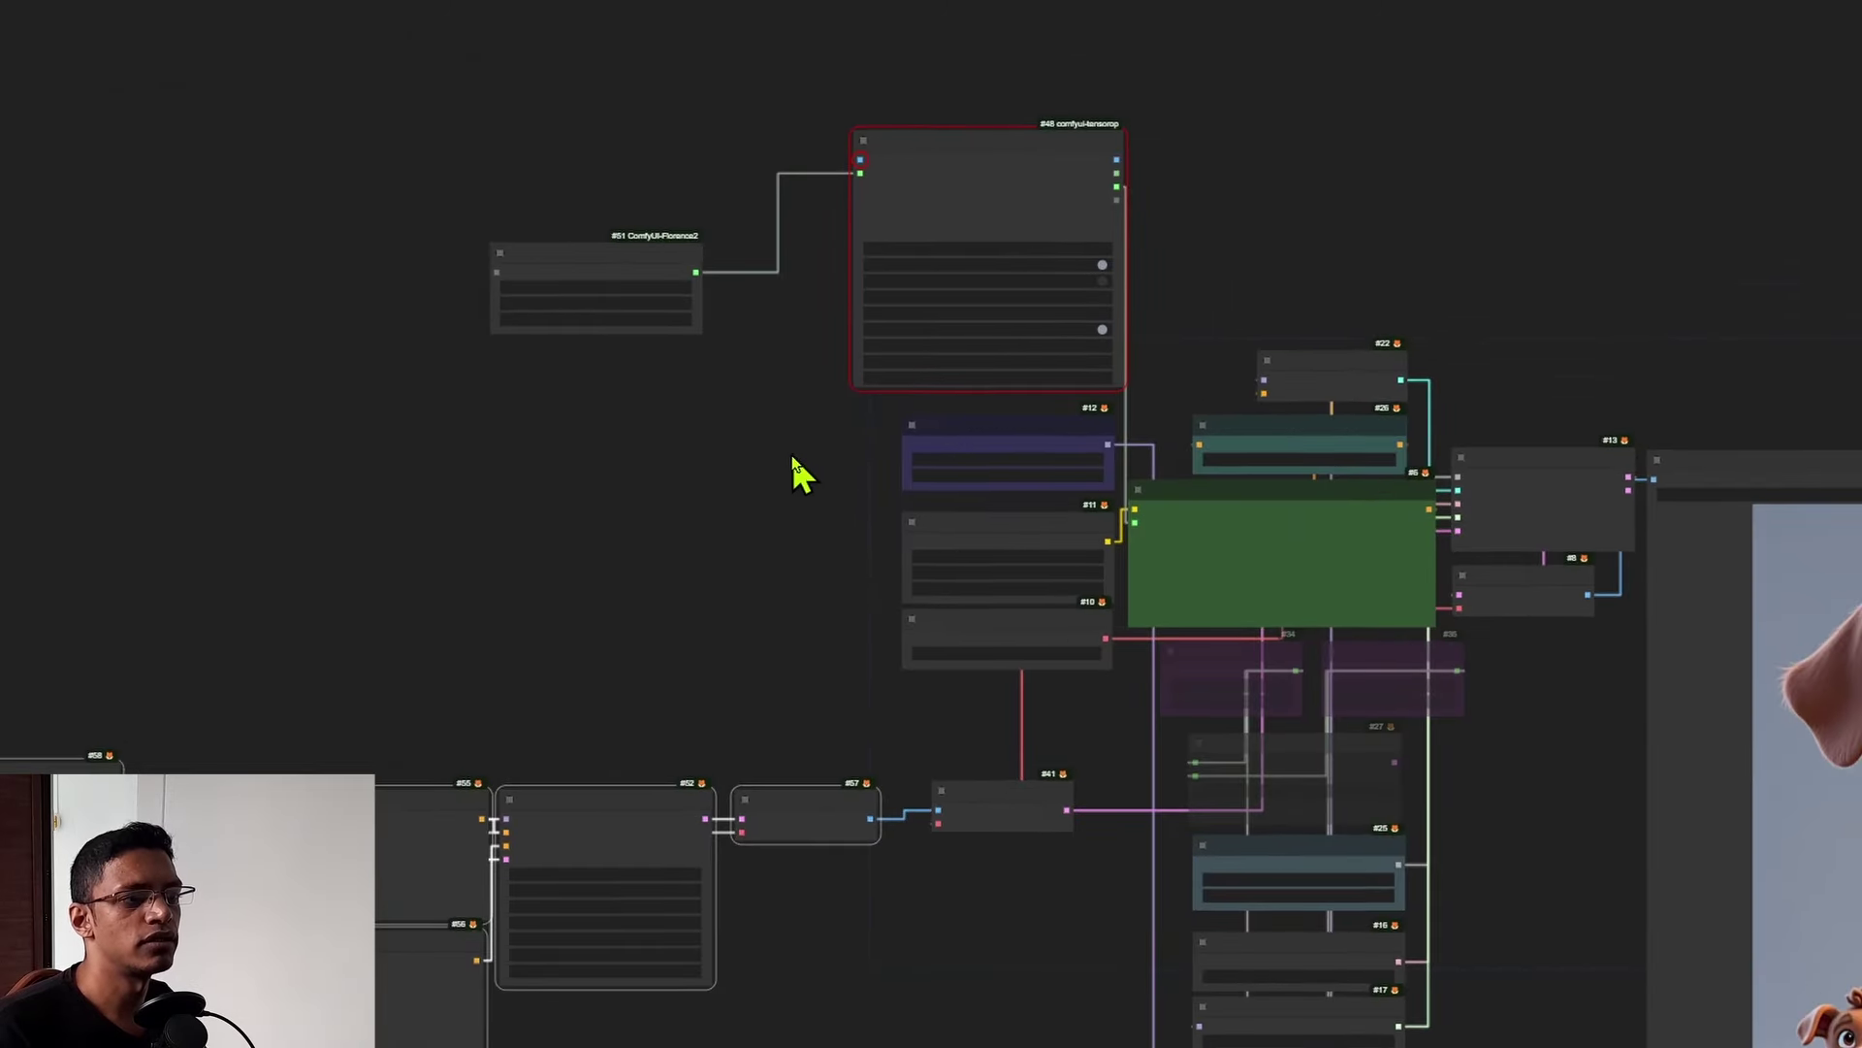
scroll(792, 475, "up", 3)
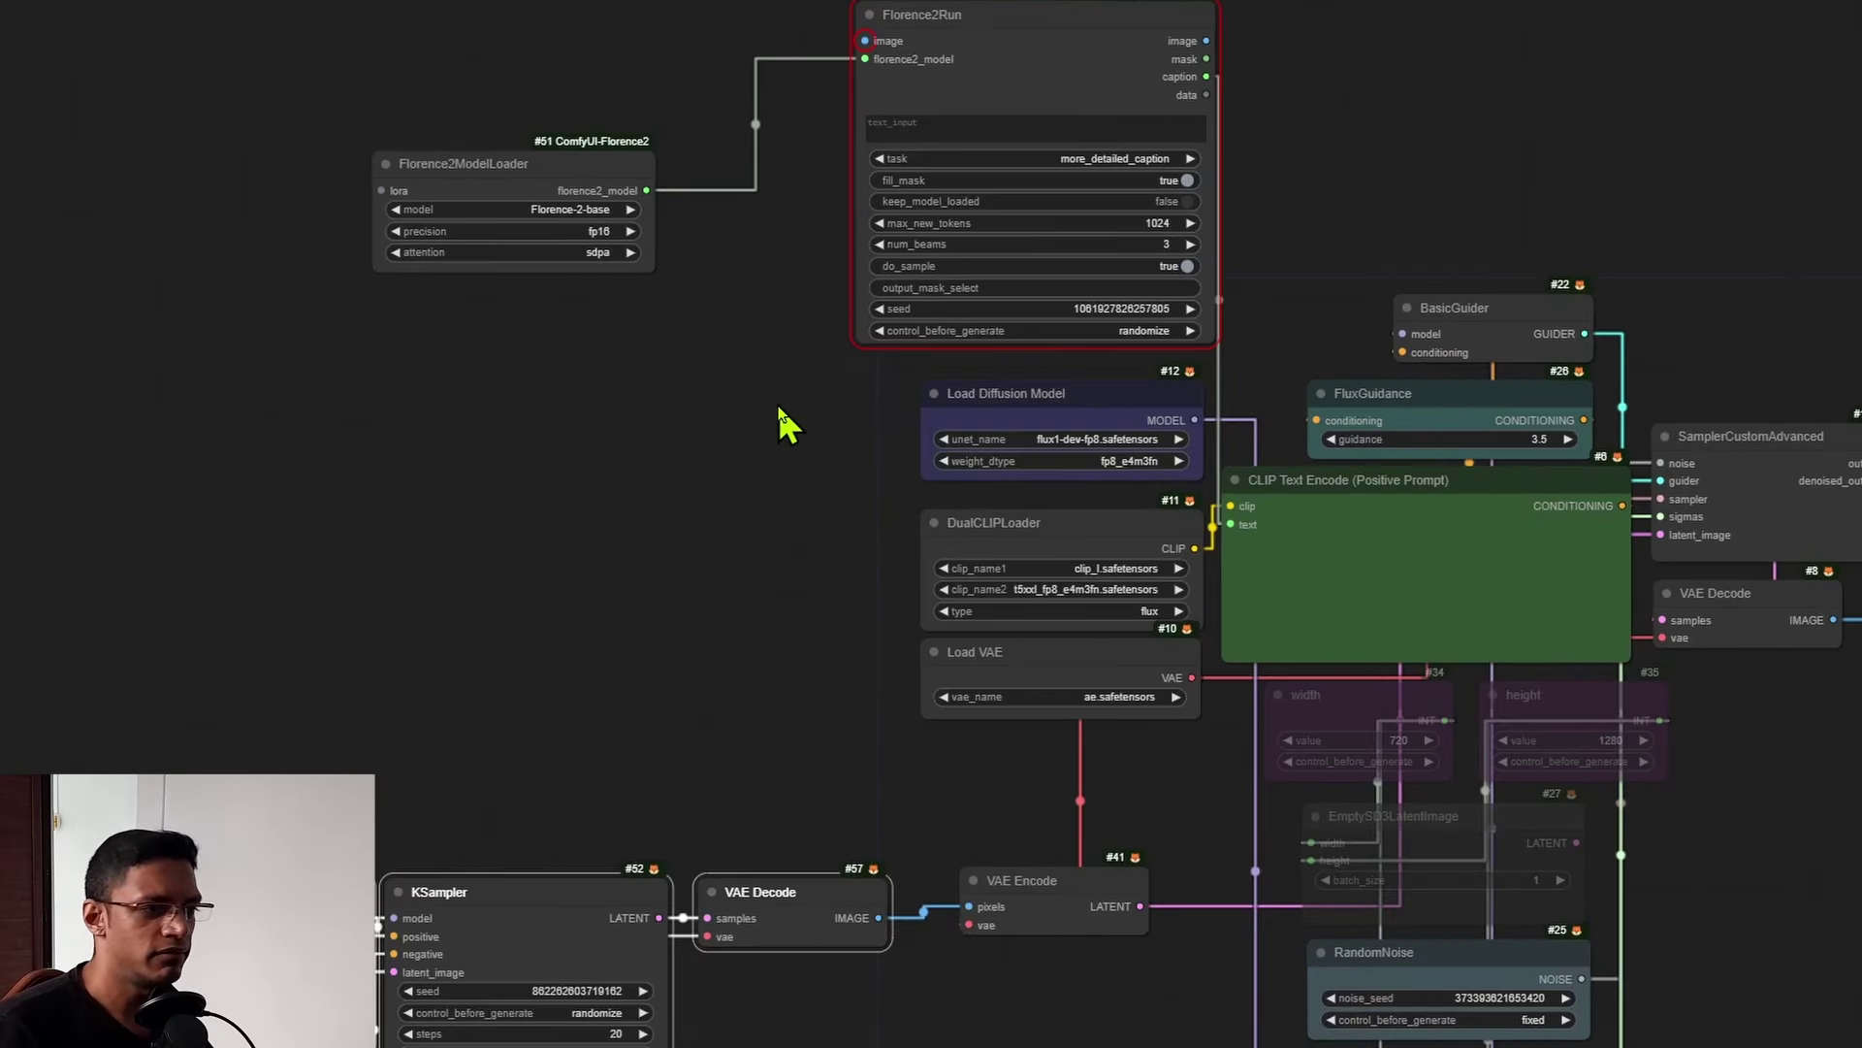
left_click(820, 929)
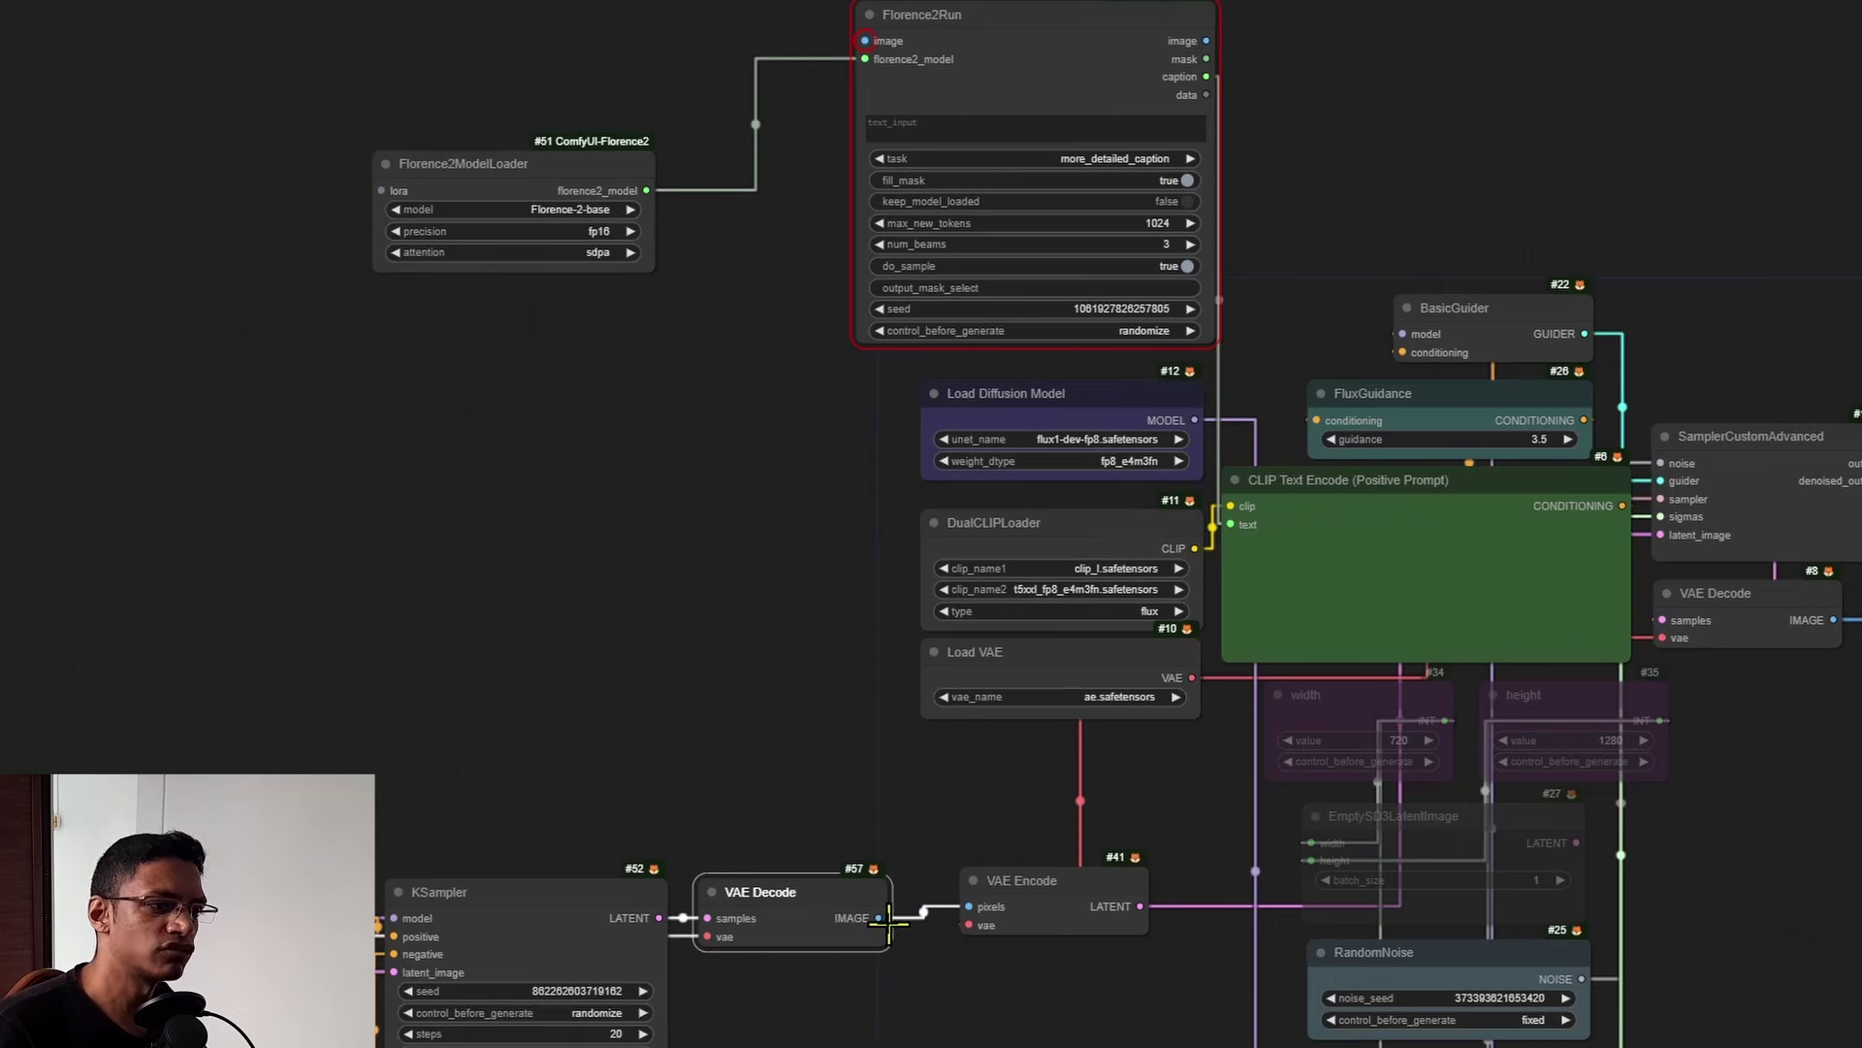
left_click_drag(880, 917, 866, 41)
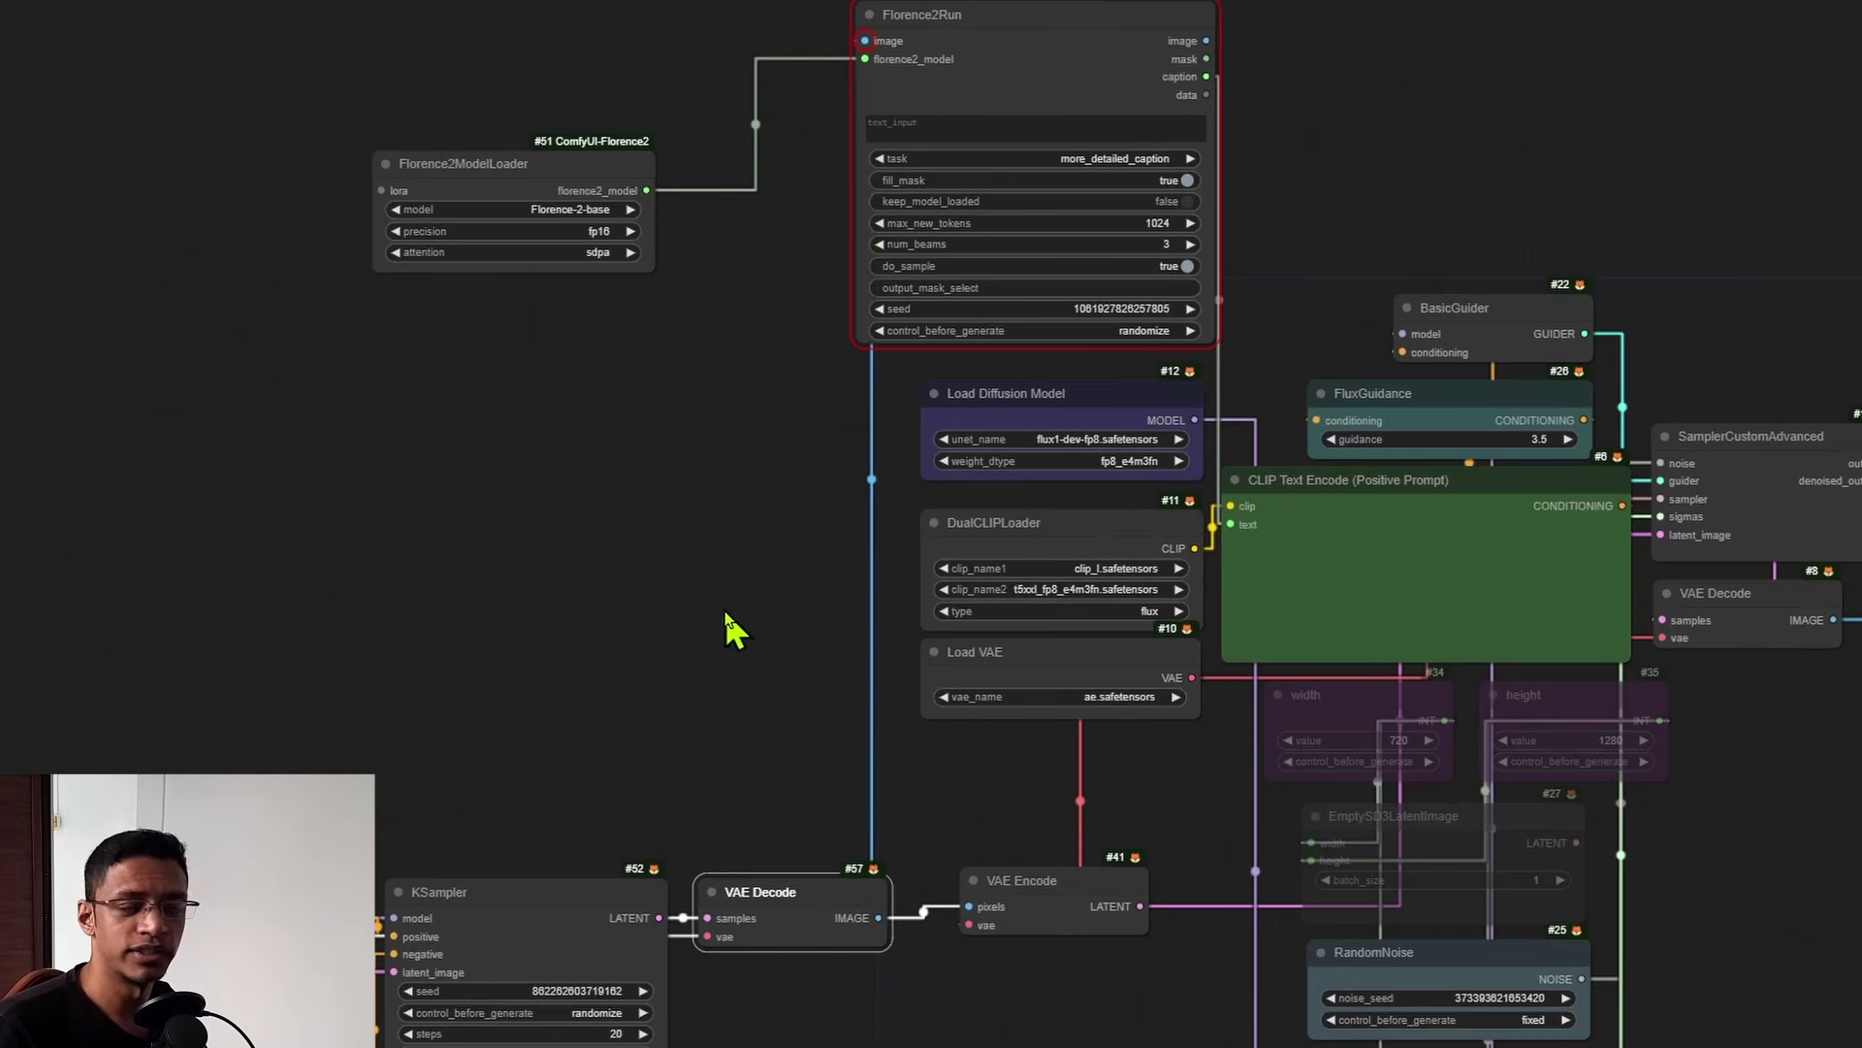
Run the combined SD 1.5 and Flux workflow and follow its execution through the nodes up to Save Image
scroll(485, 748, "down", 4)
left_click_drag(682, 1003, 883, 810)
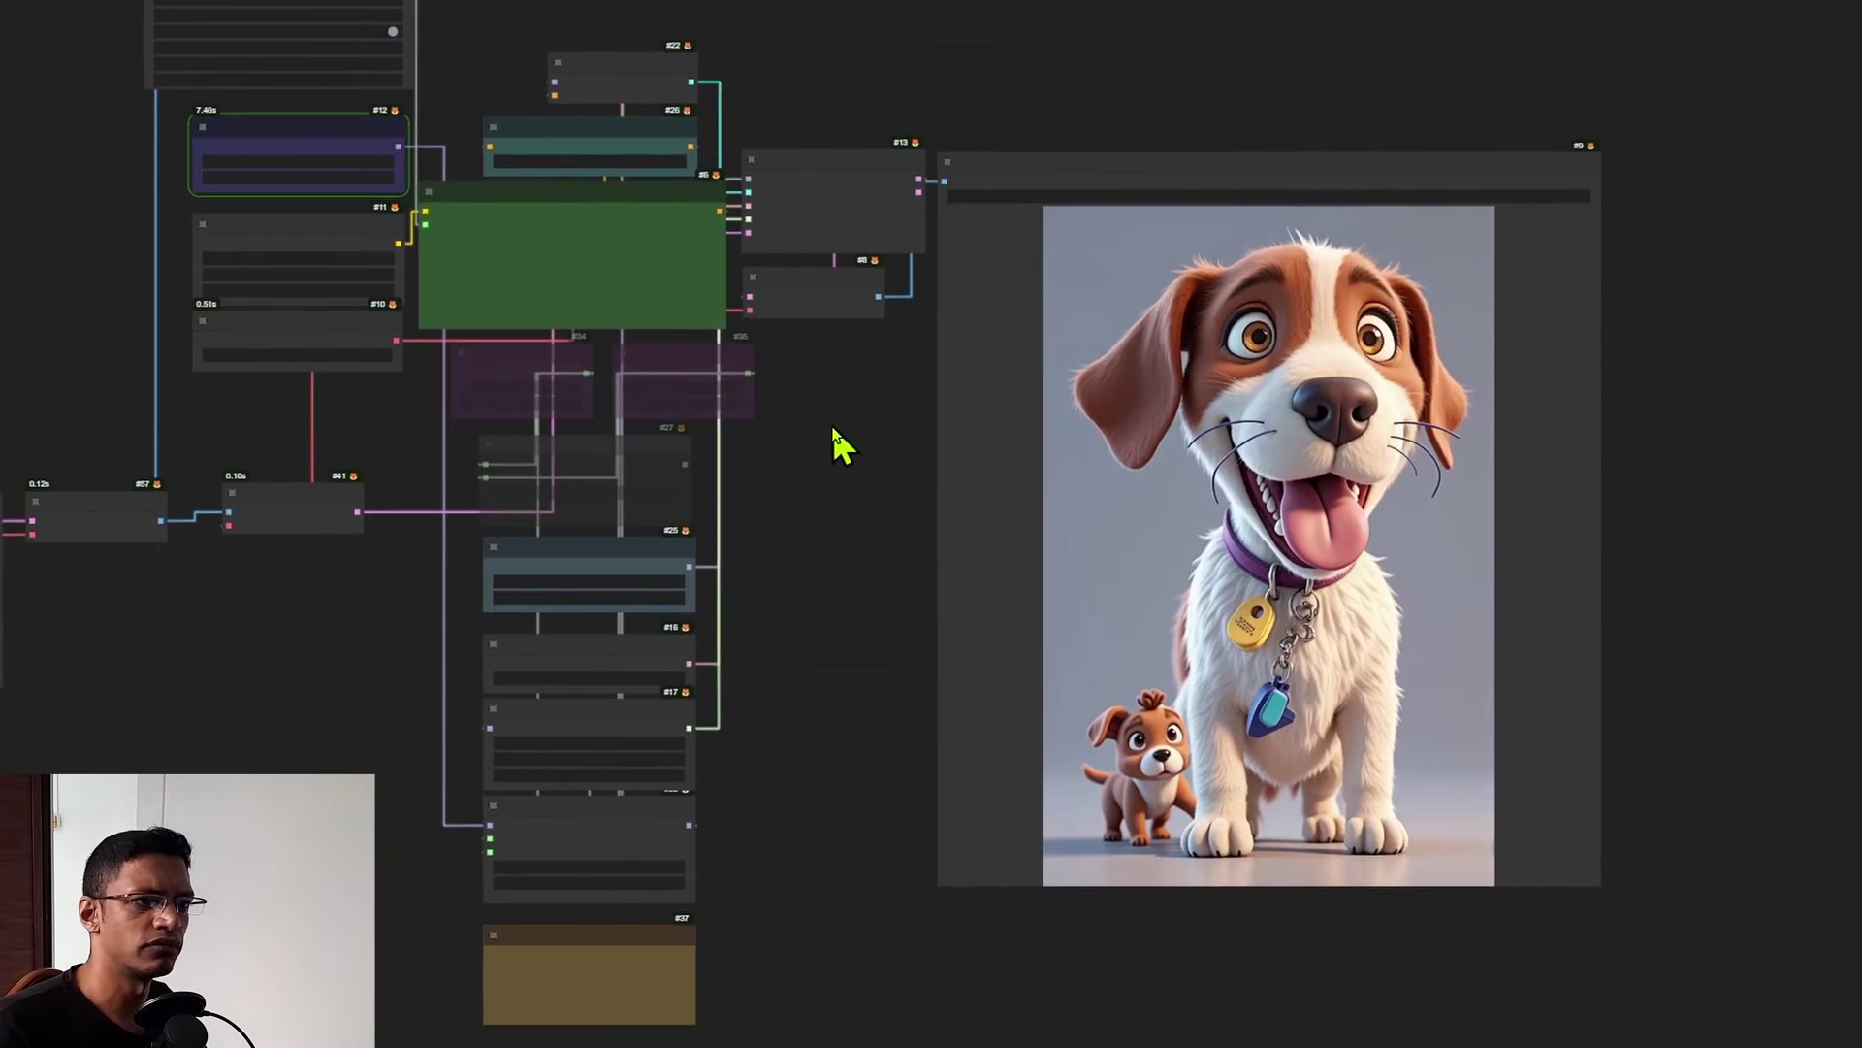
left_click_drag(831, 437, 793, 478)
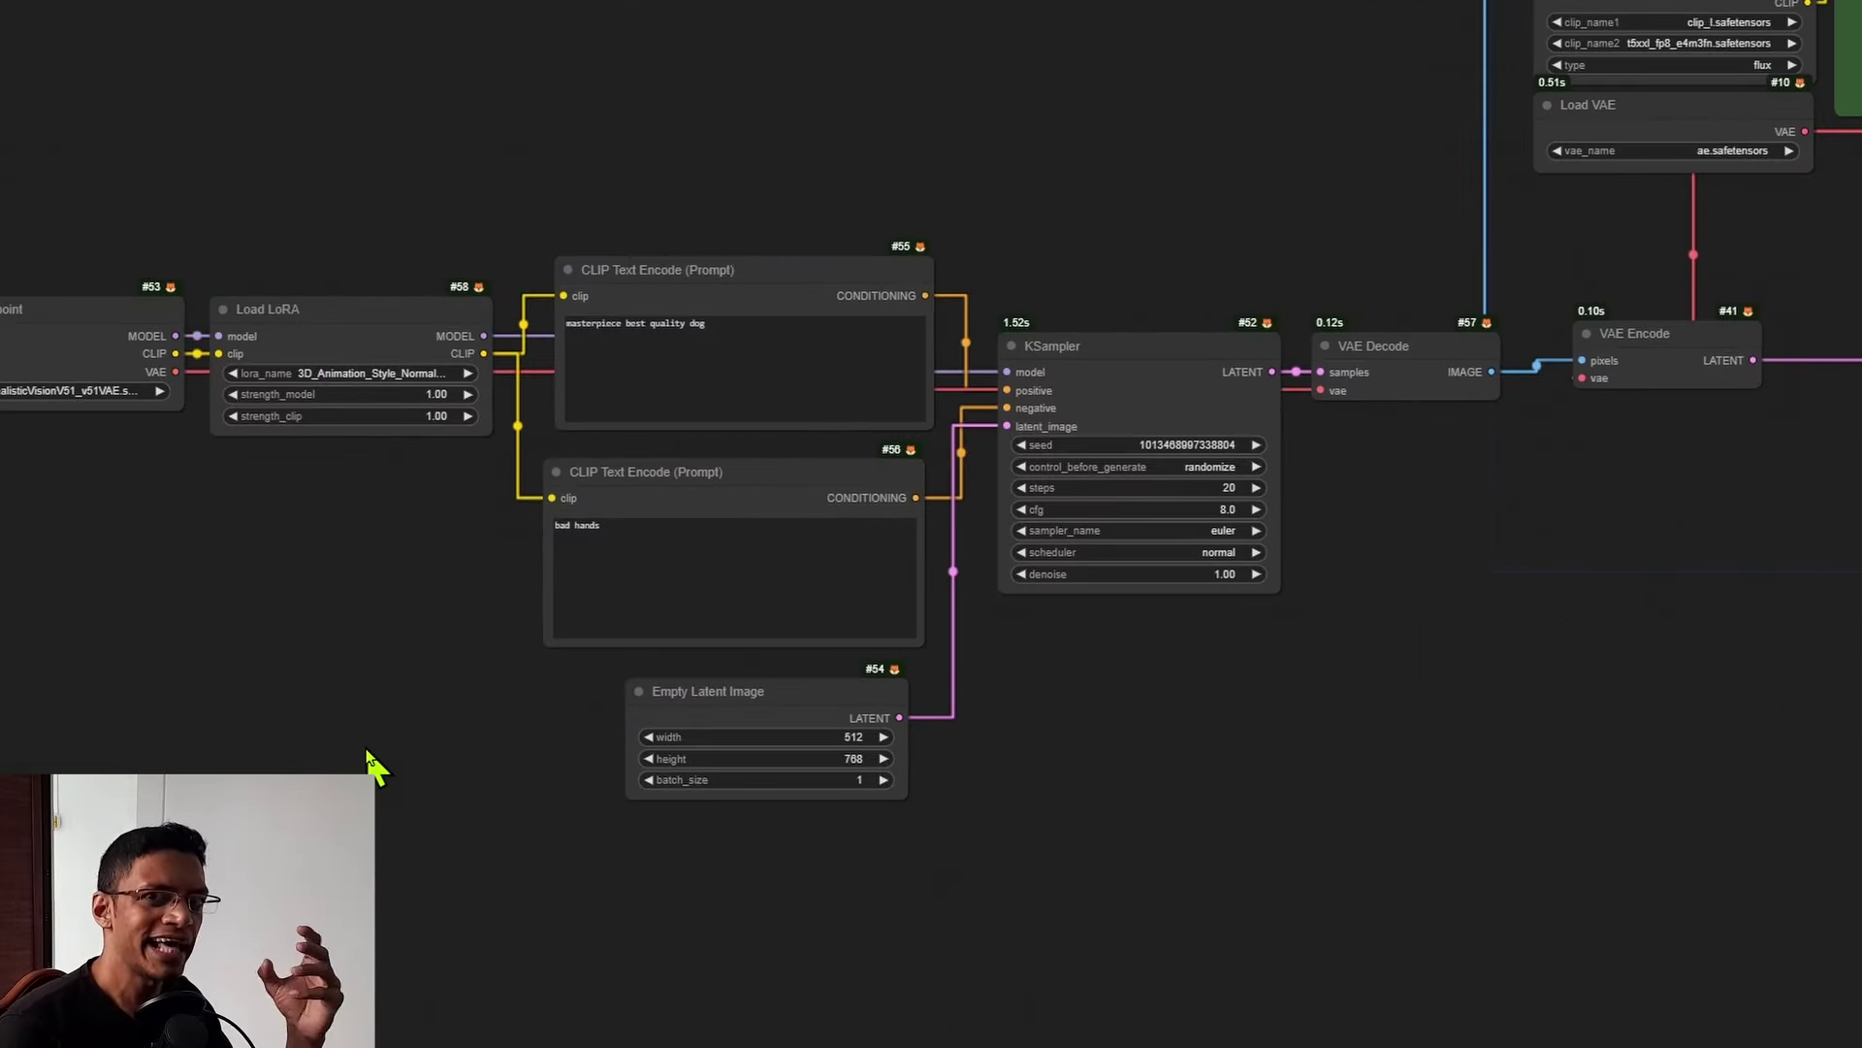
Examine the SD 1.5 section's LoRA, prompts and Empty Latent Image size, and the refined dog picture in Save Image
scroll(393, 766, "up", 5)
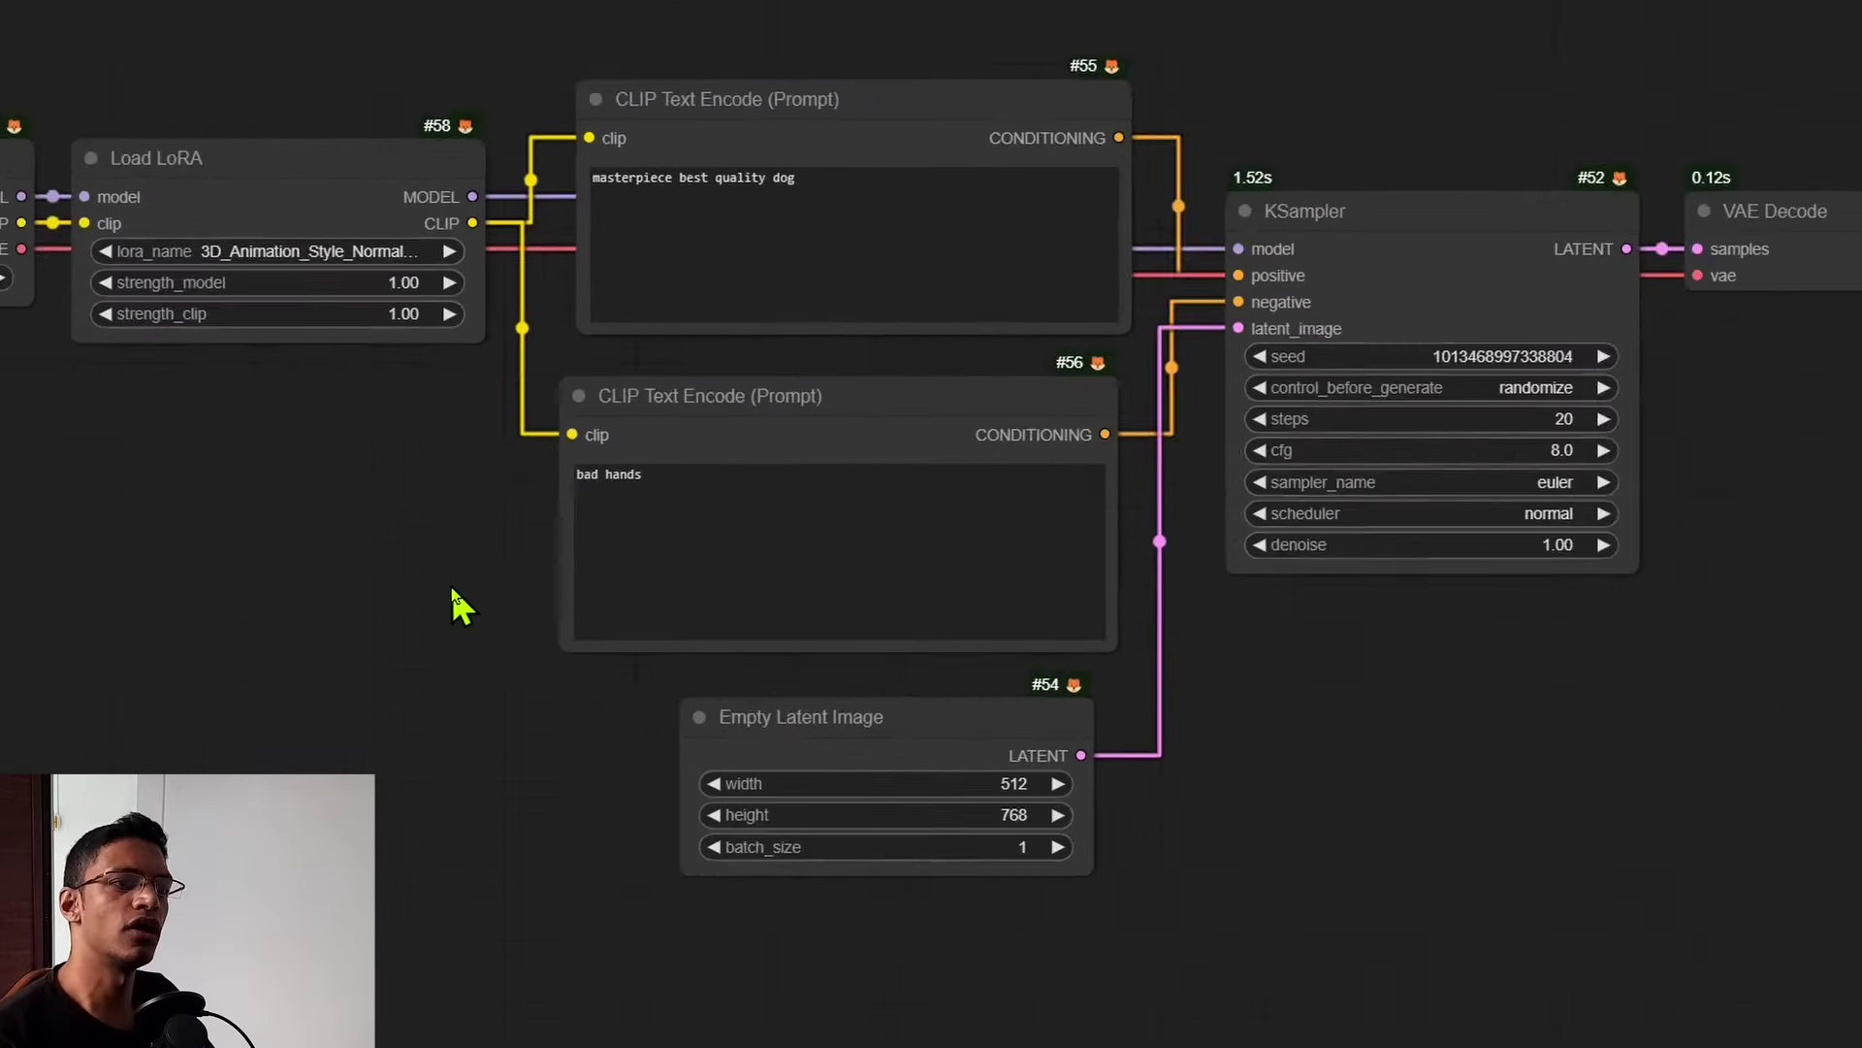
left_click_drag(228, 416, 562, 562)
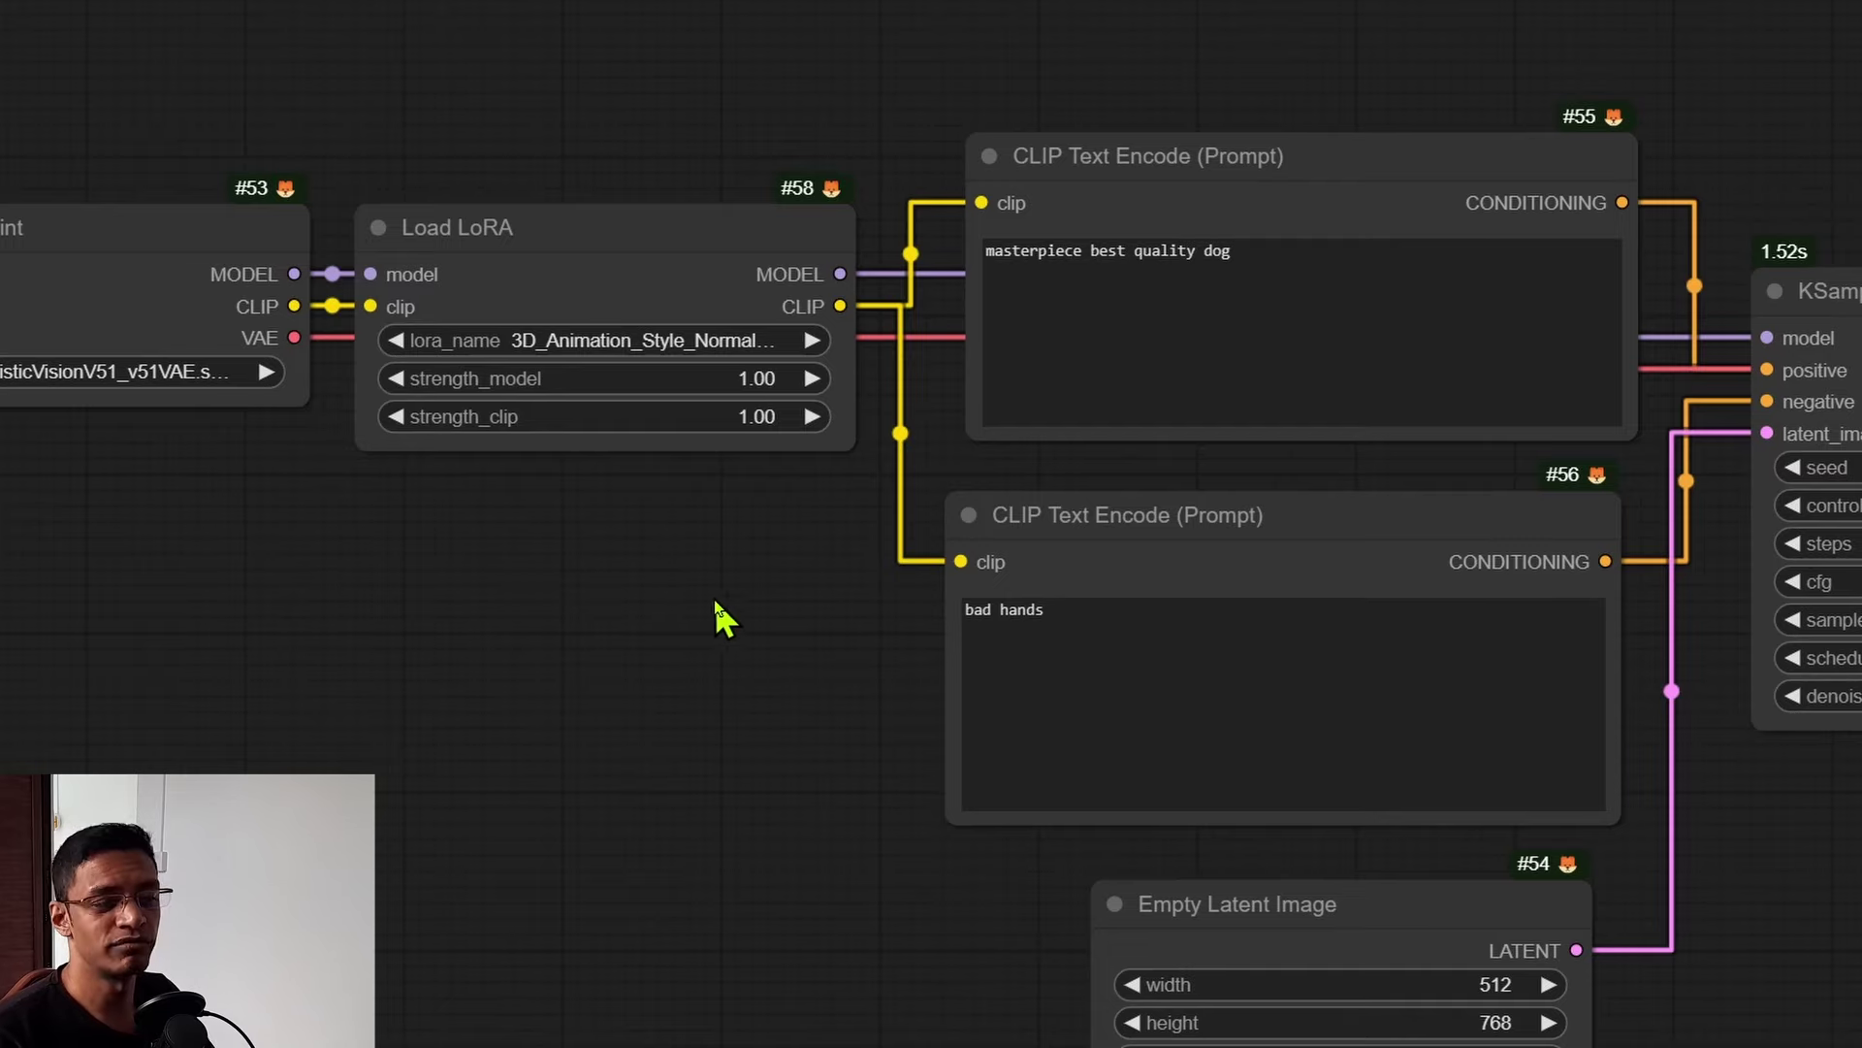
scroll(540, 675, "down", 6)
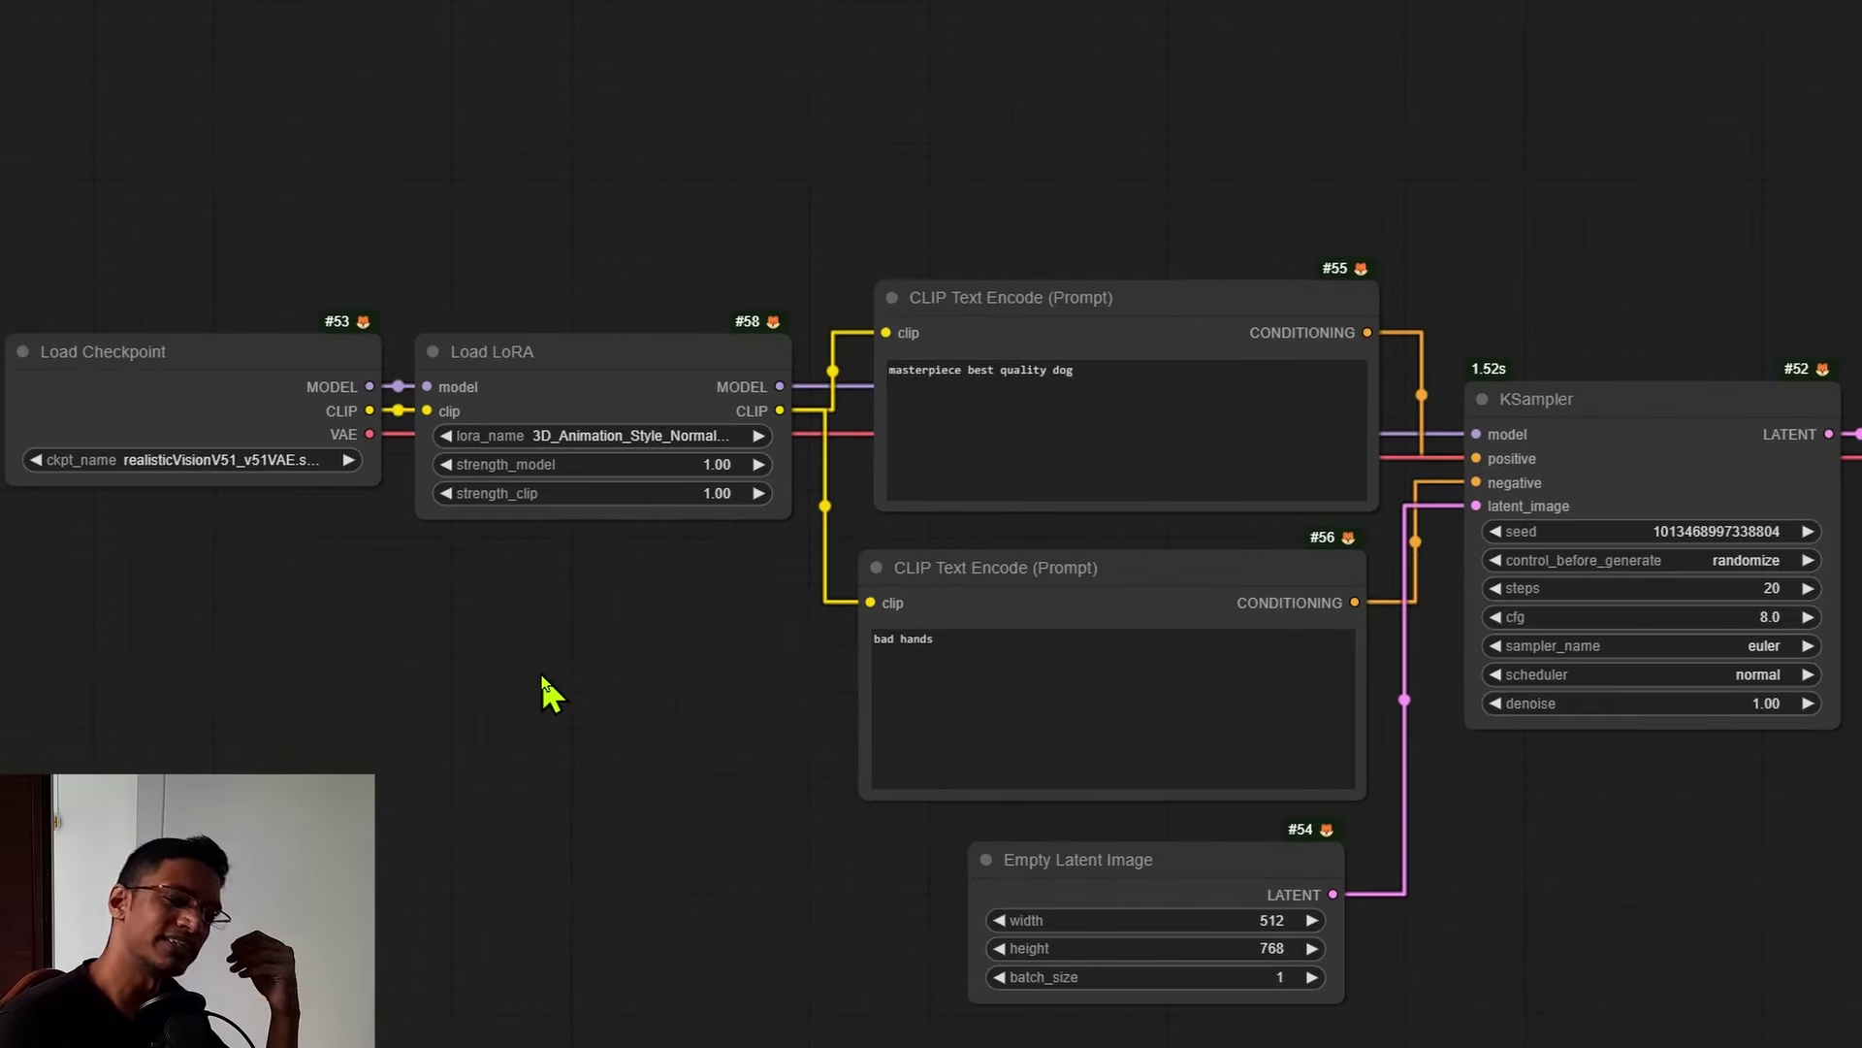
scroll(727, 667, "down", 5)
left_click_drag(1455, 761, 1081, 740)
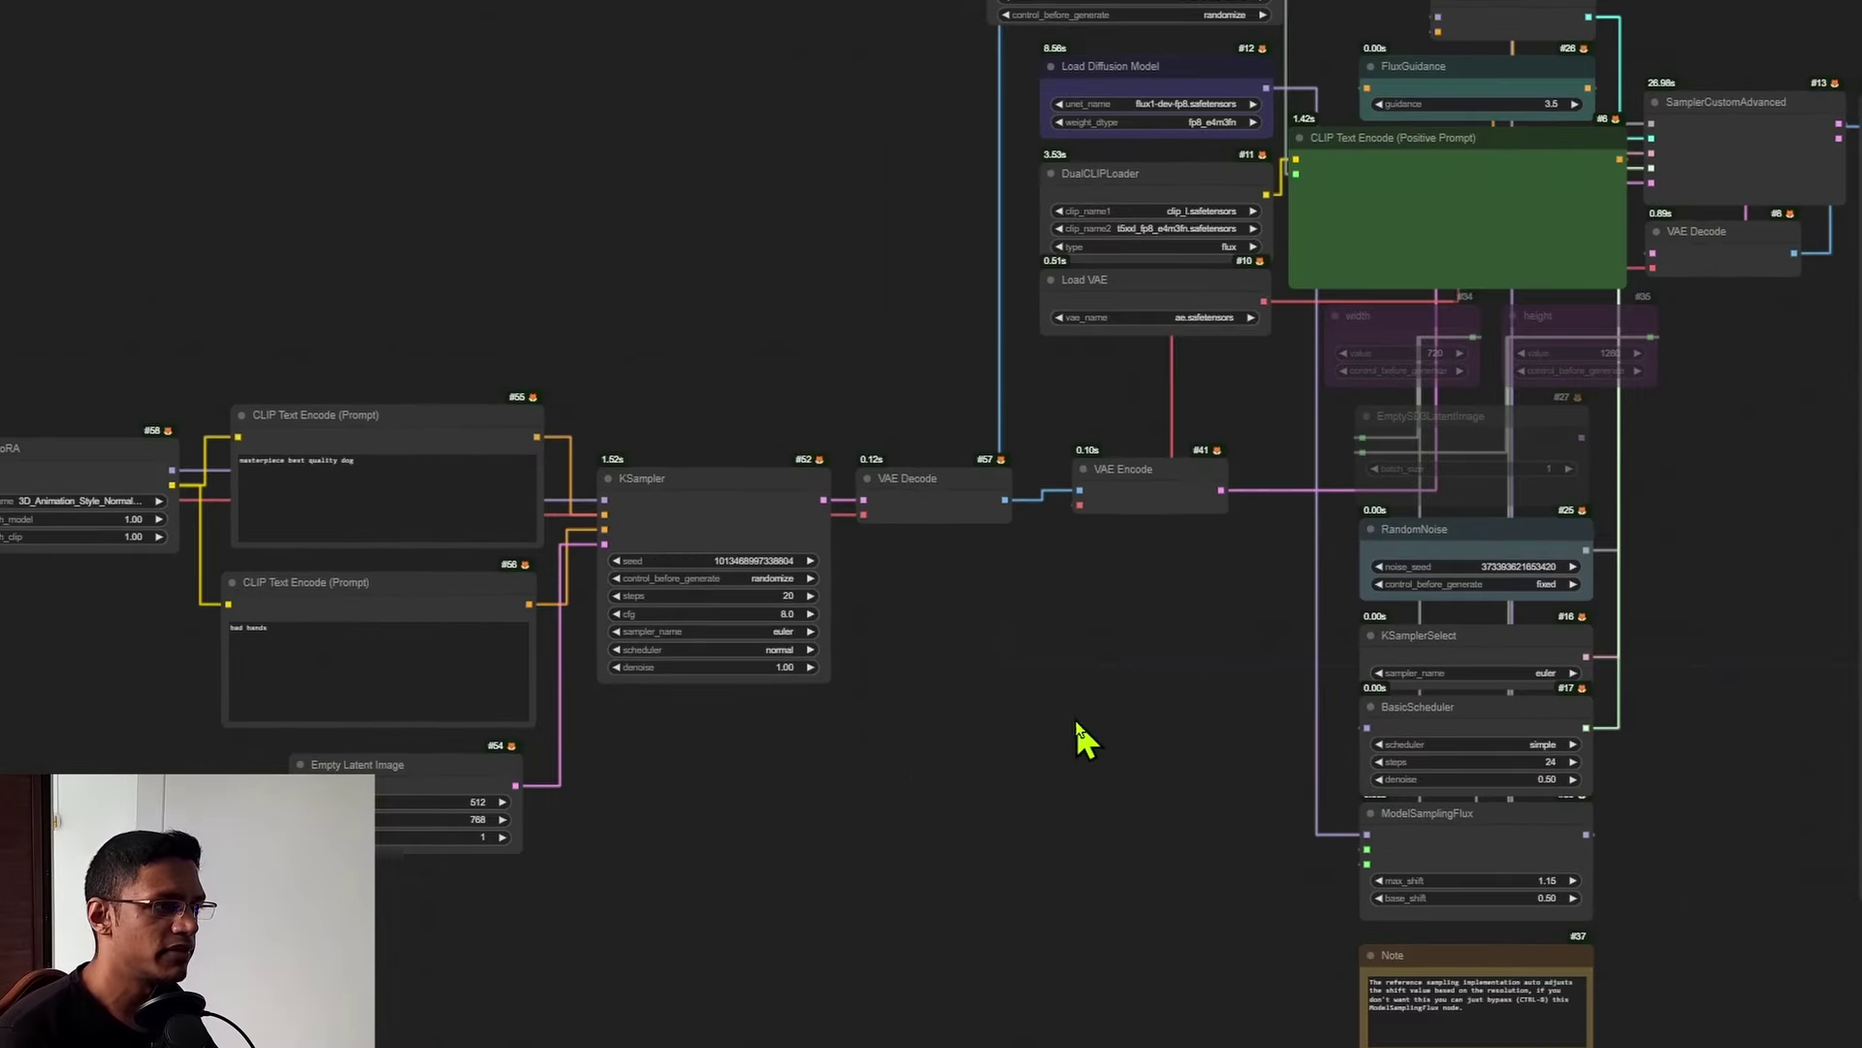
scroll(1372, 712, "up", 2)
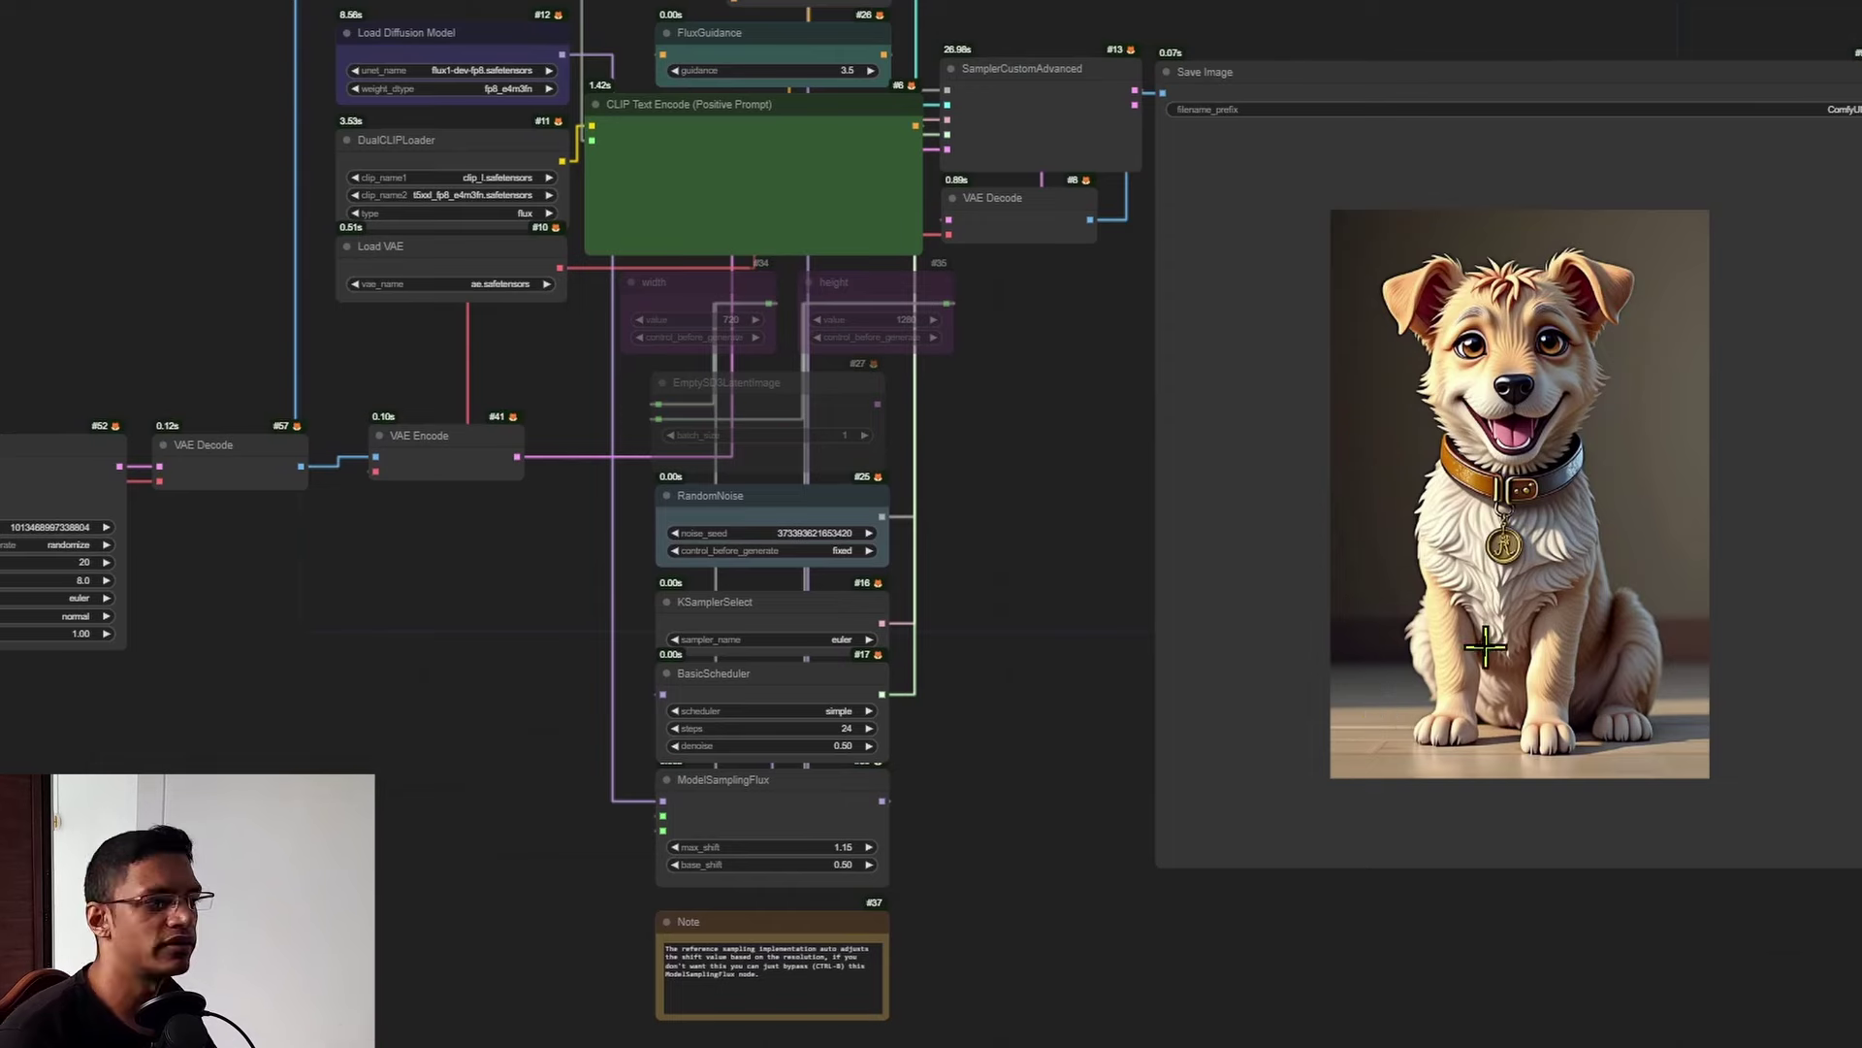
scroll(1489, 647, "up", 3)
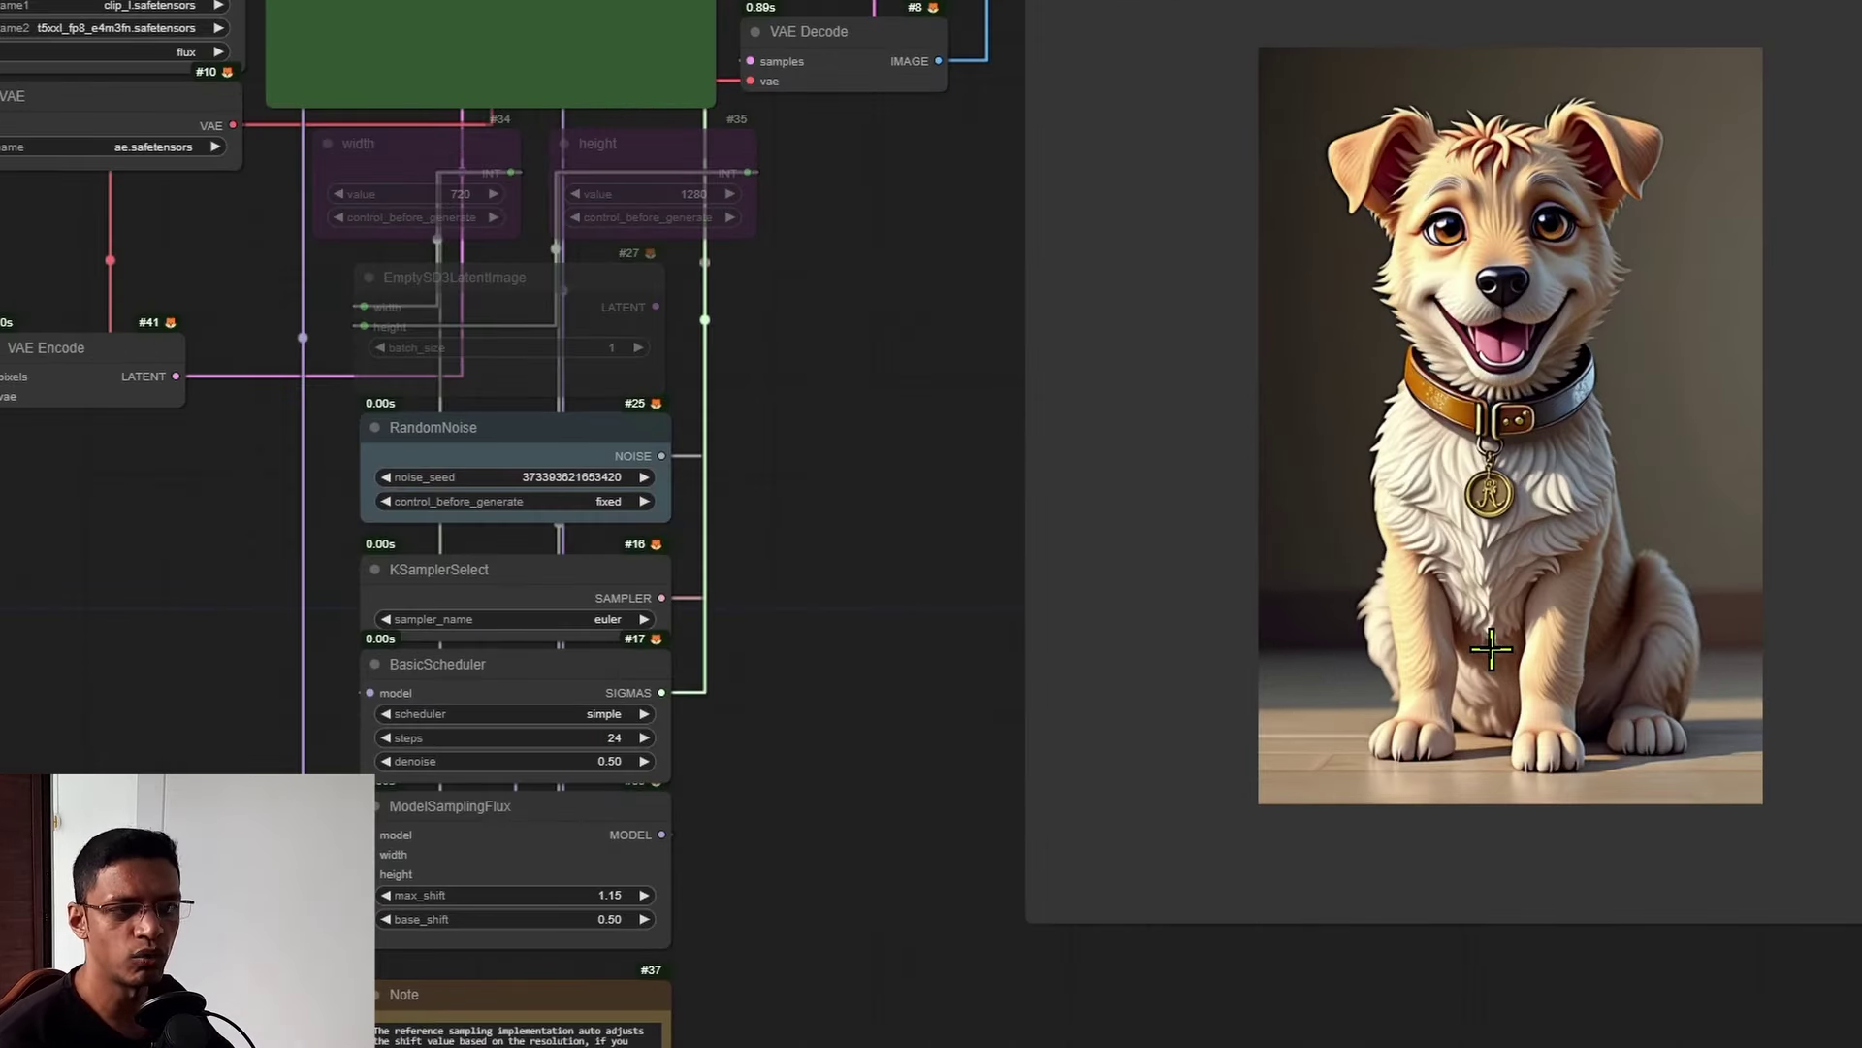
left_click_drag(526, 603, 795, 606)
left_click_drag(179, 611, 1620, 648)
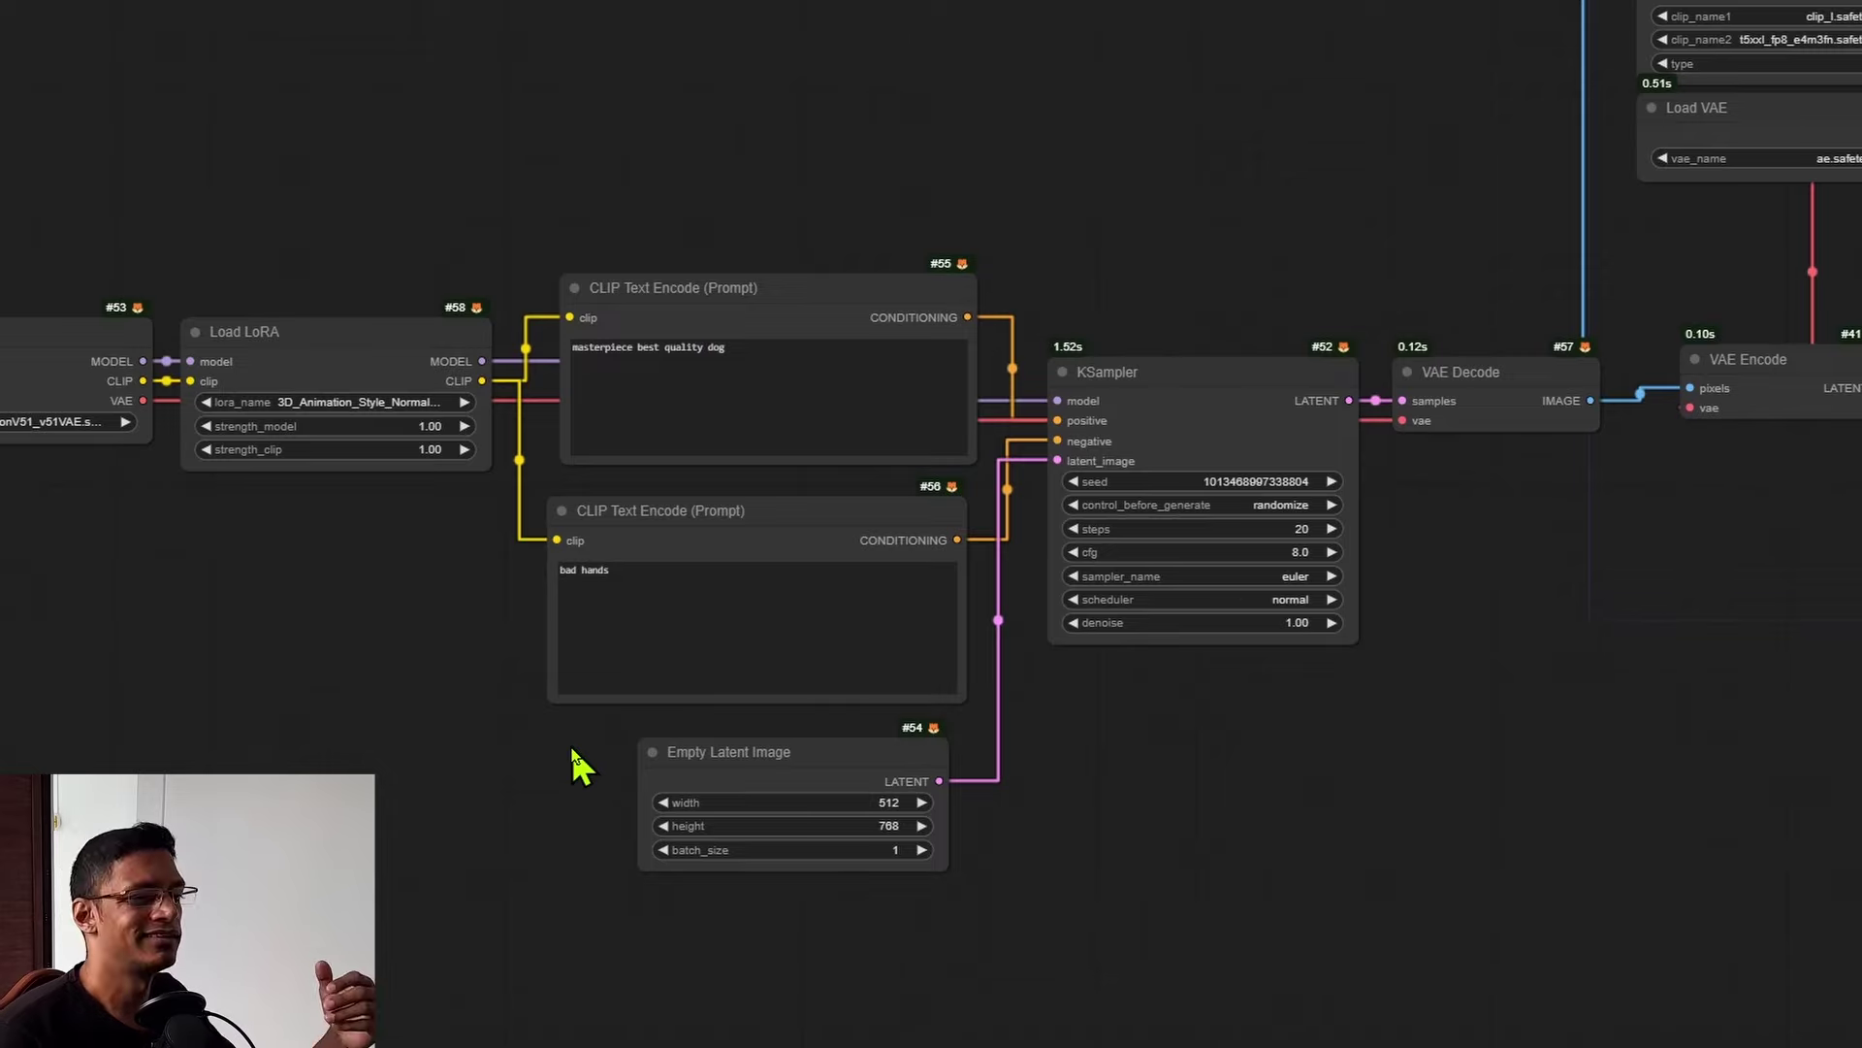
scroll(892, 960, "up", 4)
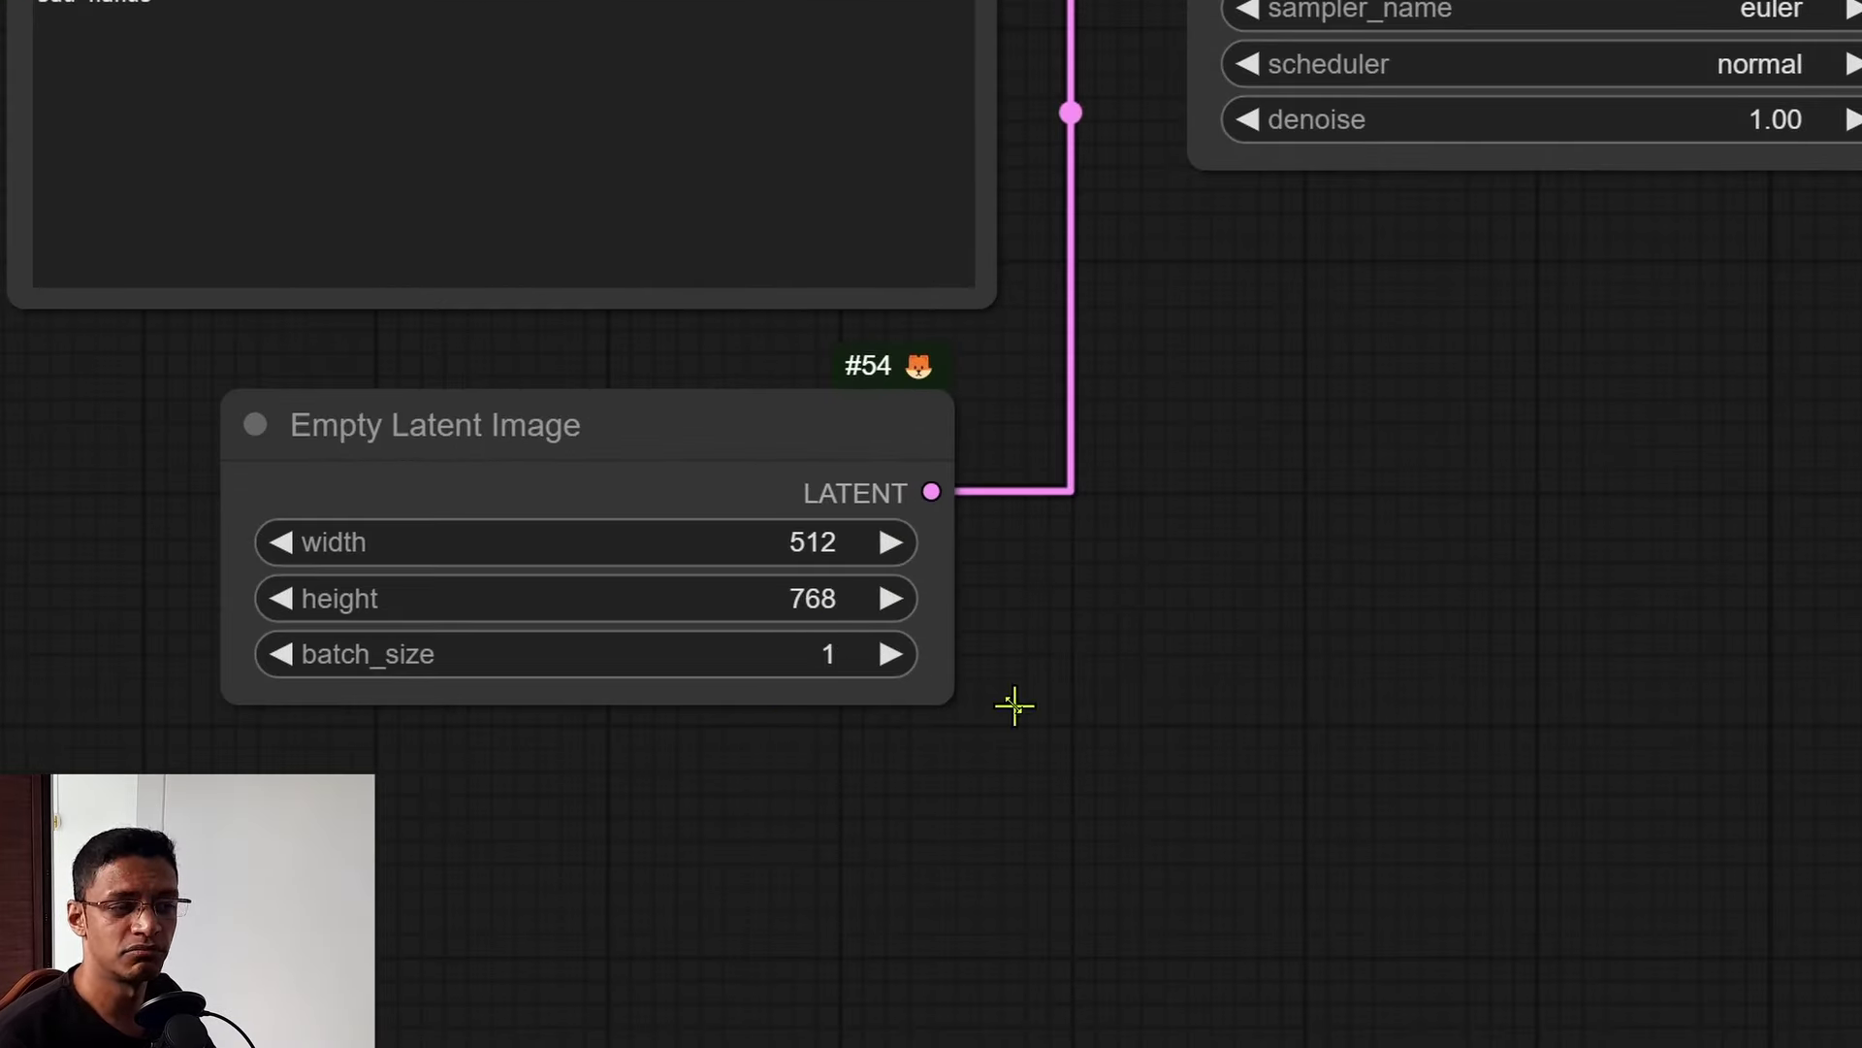
scroll(1476, 757, "down", 5)
Add an Upscale Image By node fed by the SD 1.5 VAE Decode image output and place it beneath that node
left_click_drag(1706, 505, 902, 815)
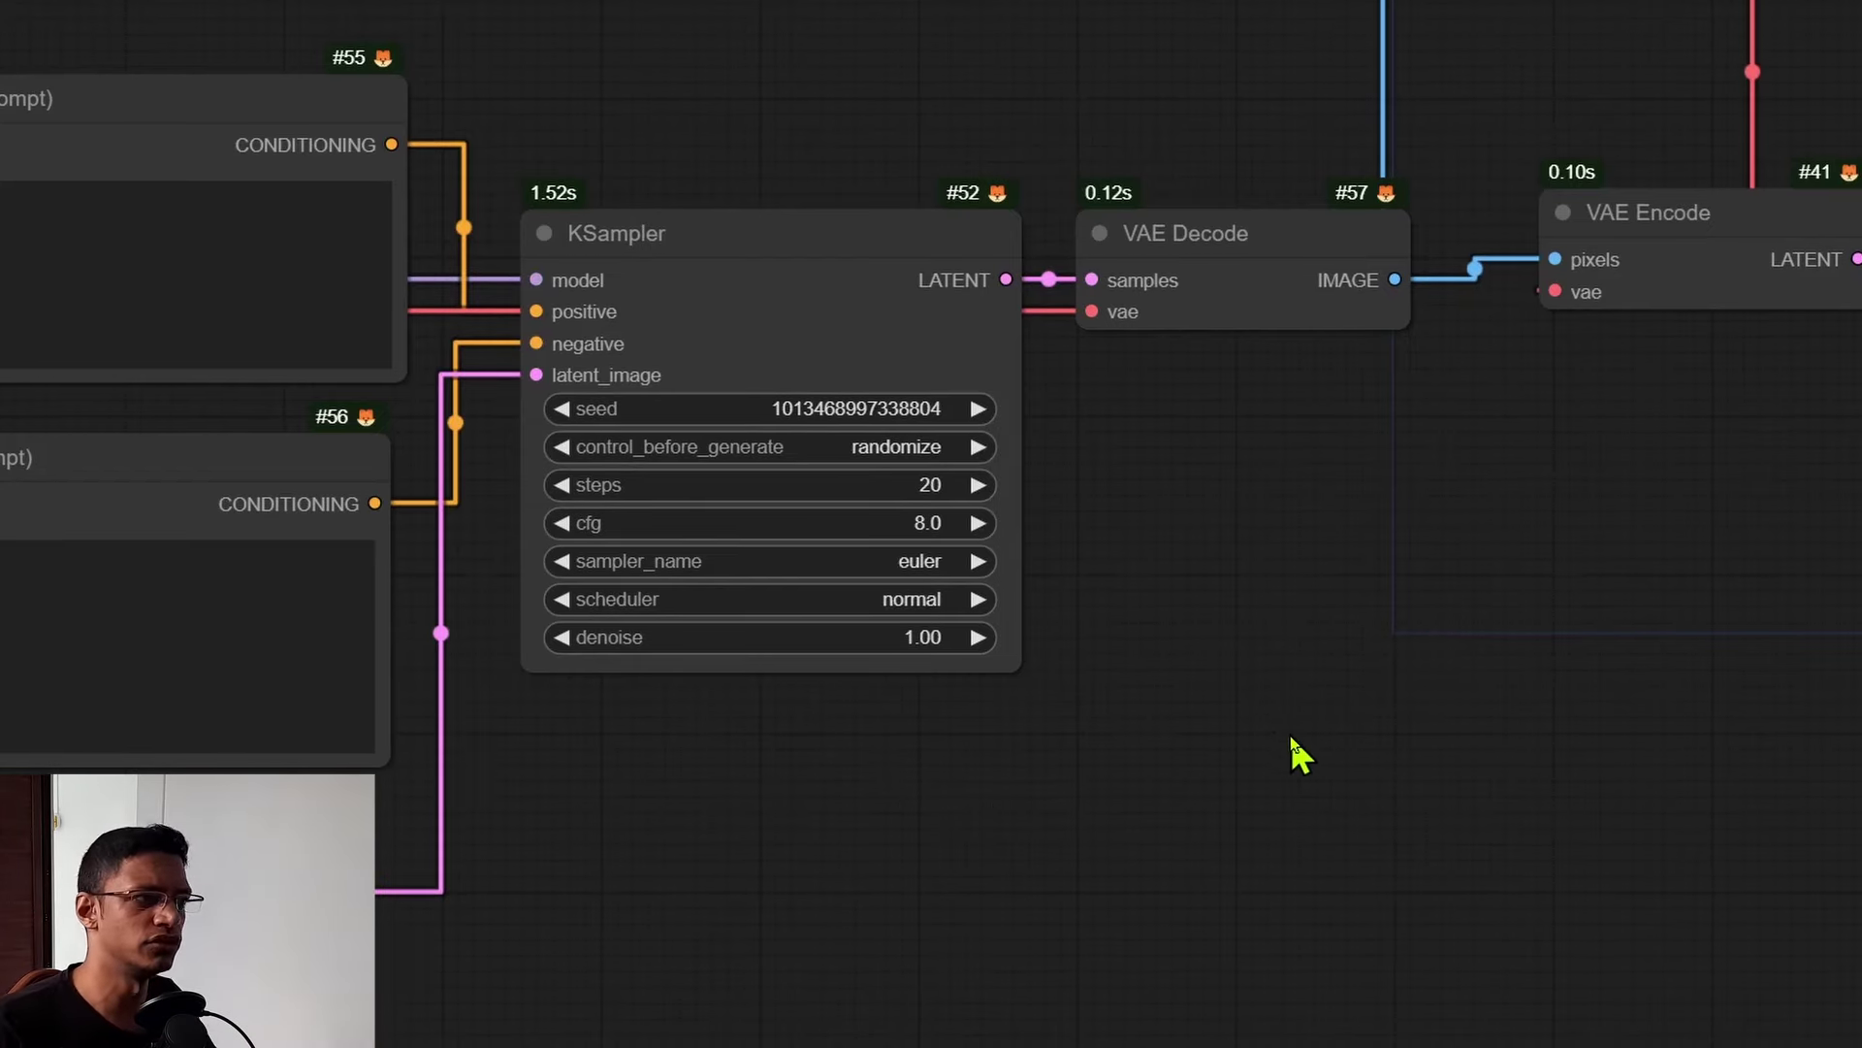
scroll(1383, 621, "down", 2)
left_click_drag(1380, 596, 923, 644)
scroll(929, 648, "up", 5)
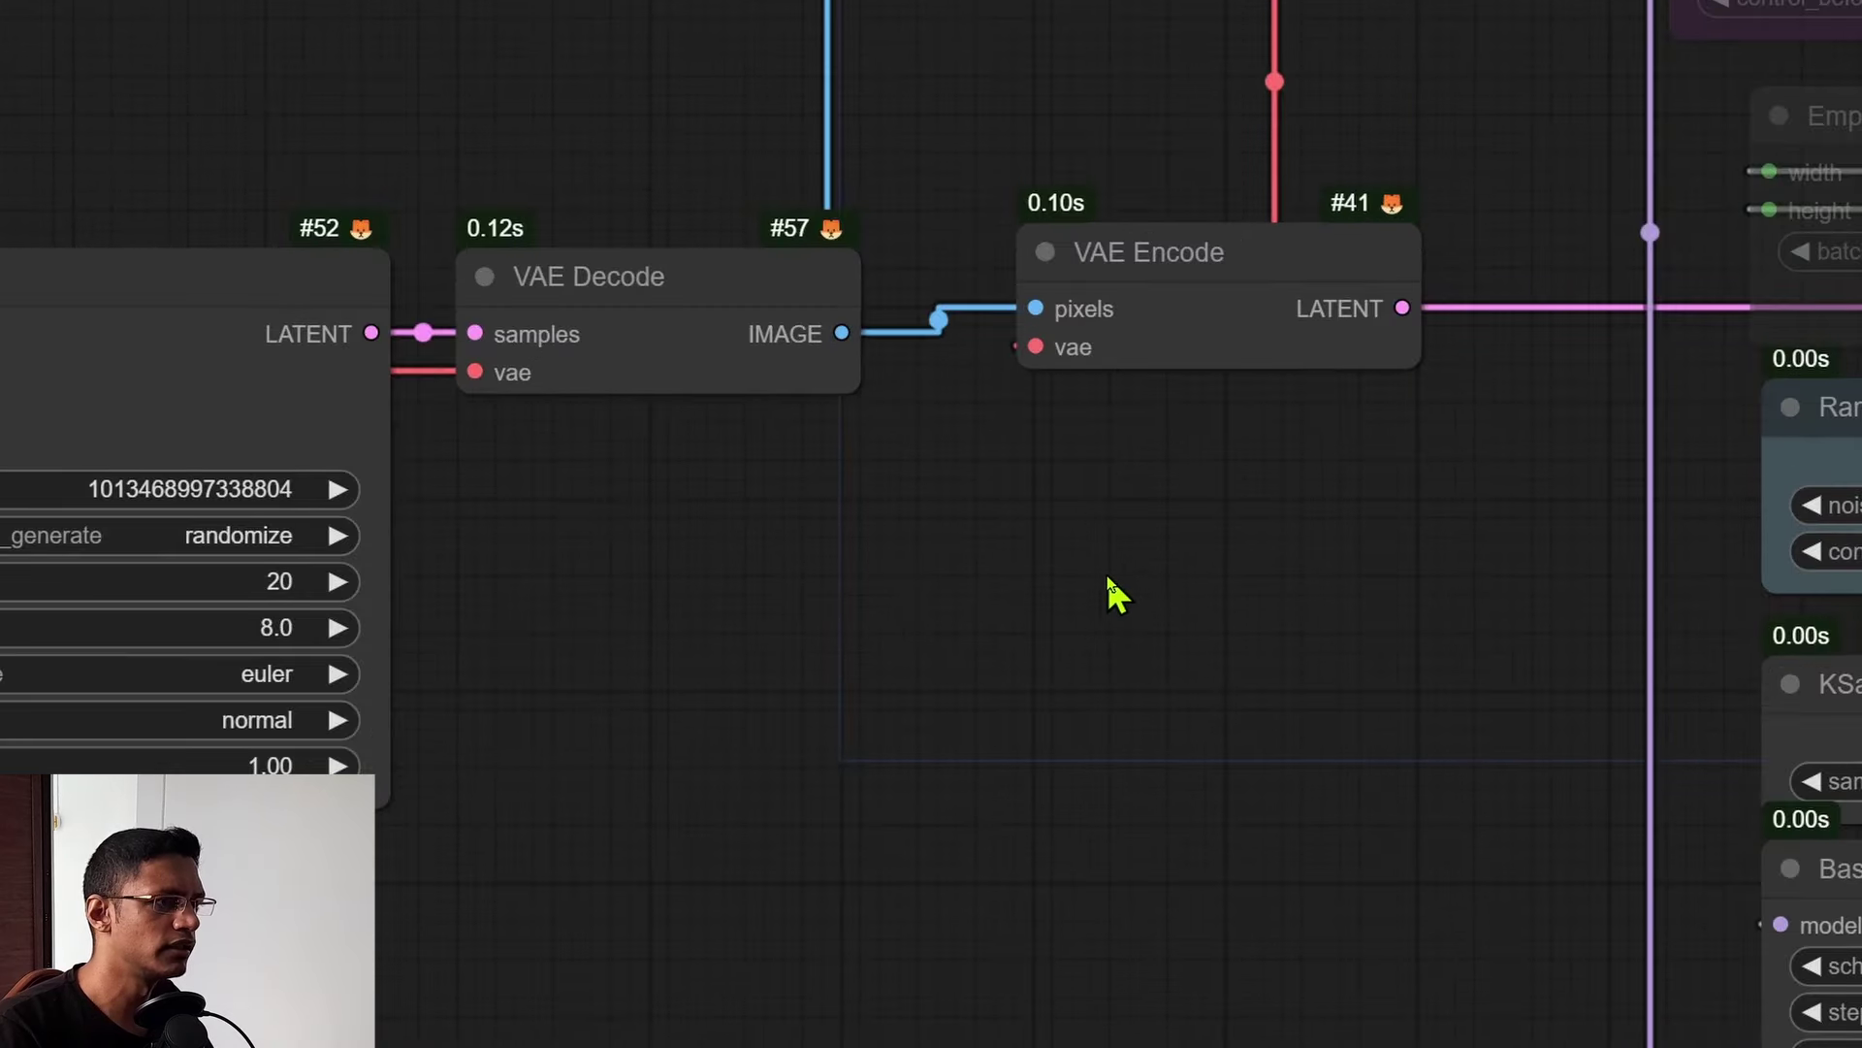
left_click(1174, 277)
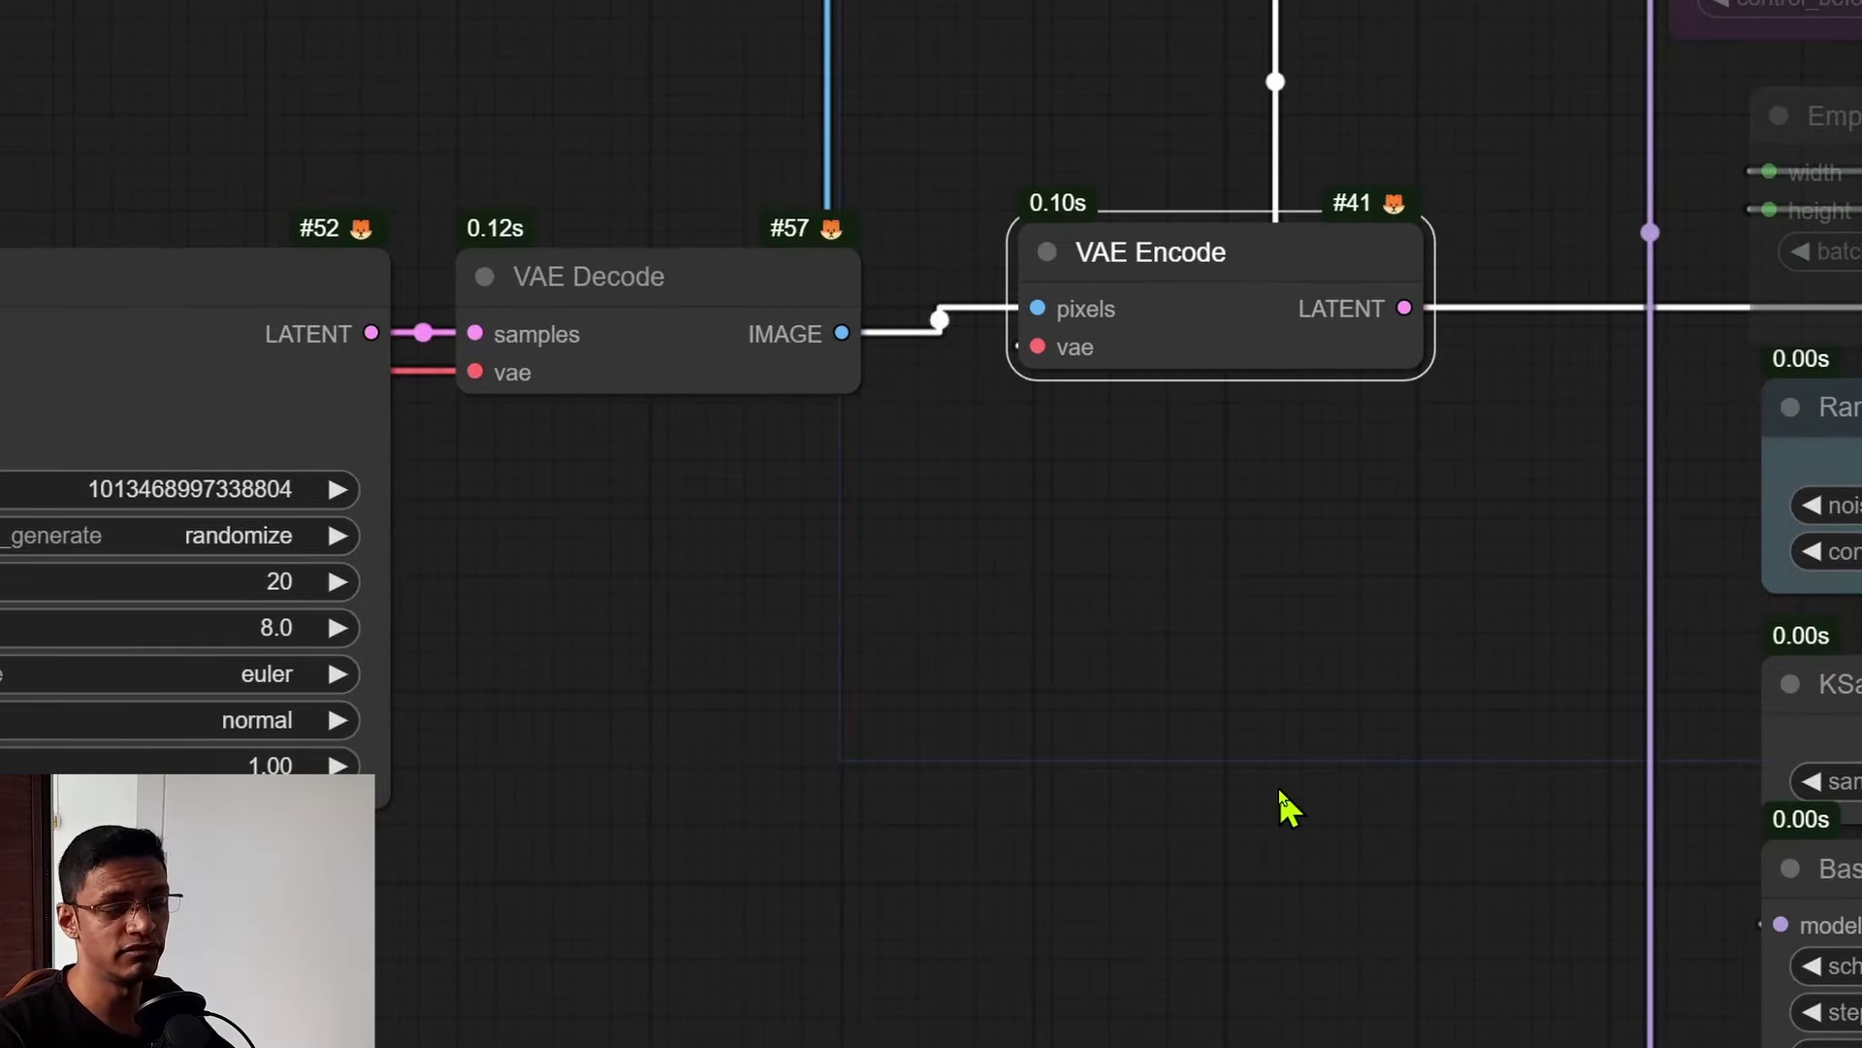
left_click_drag(842, 332, 888, 561)
left_click(907, 628)
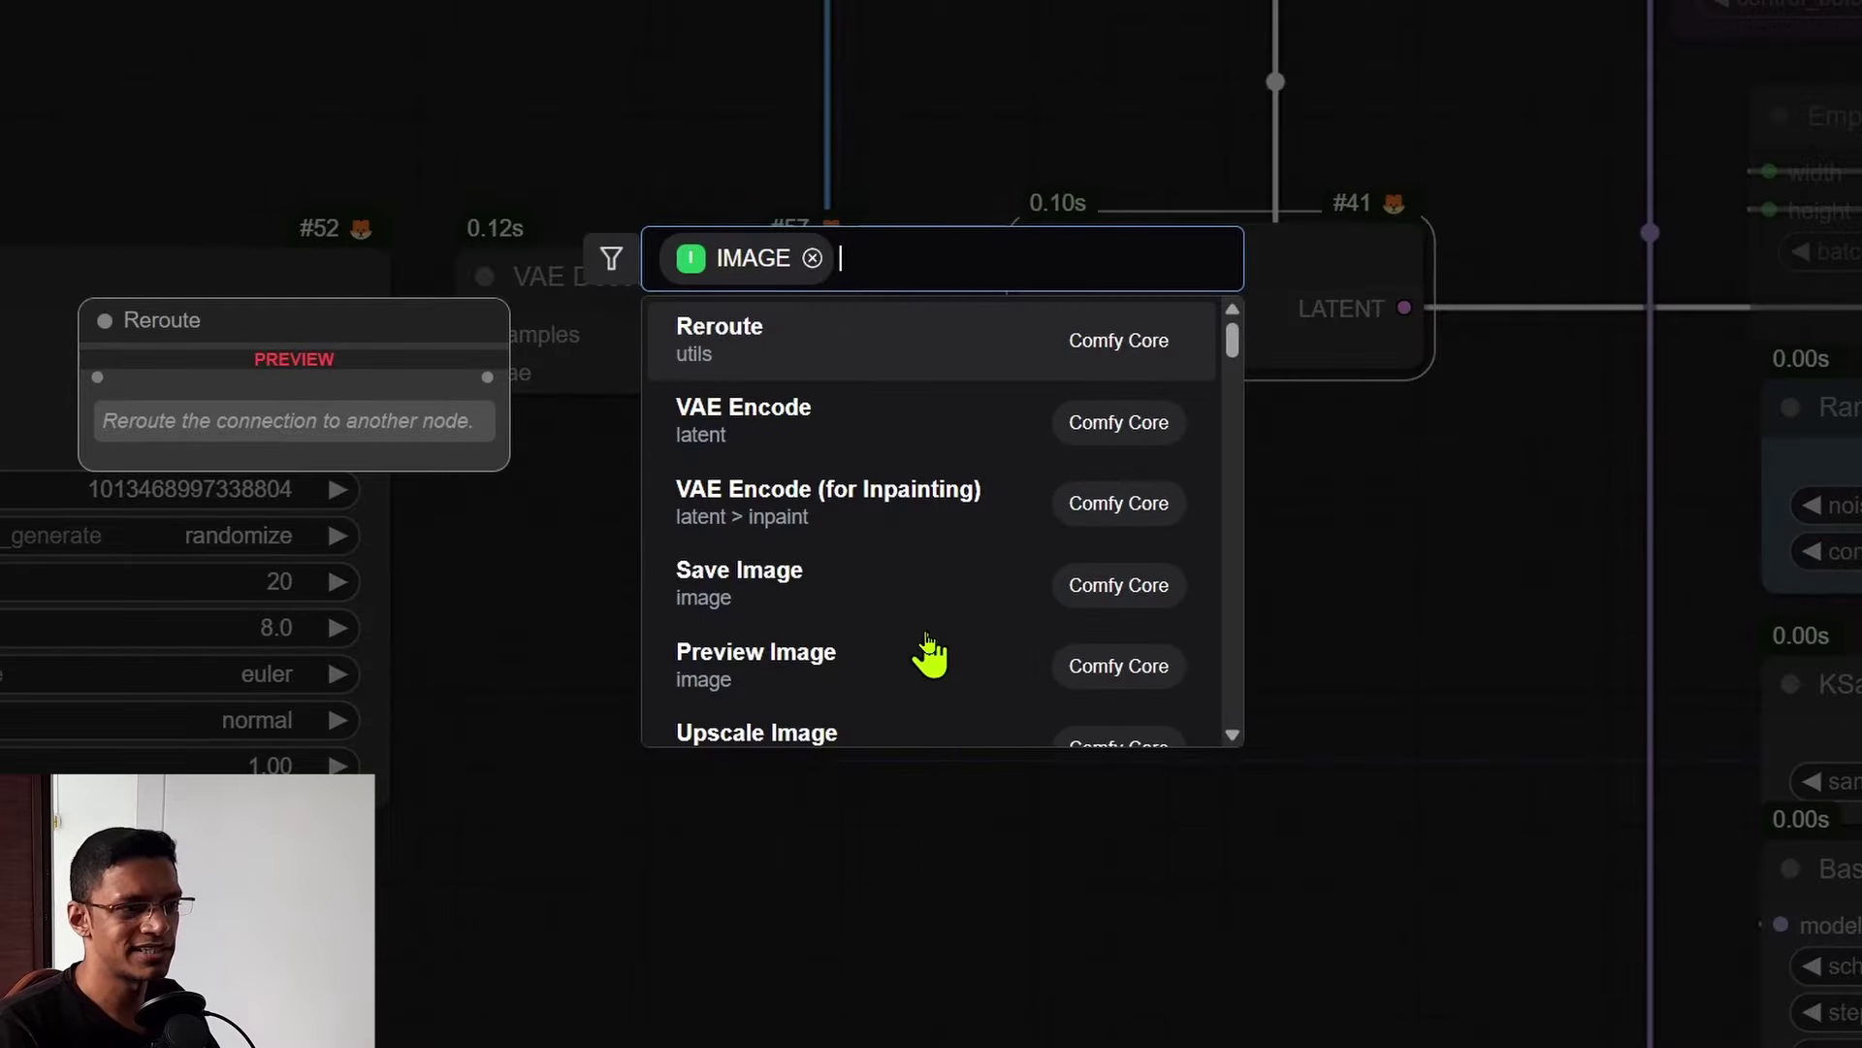
type("upscal")
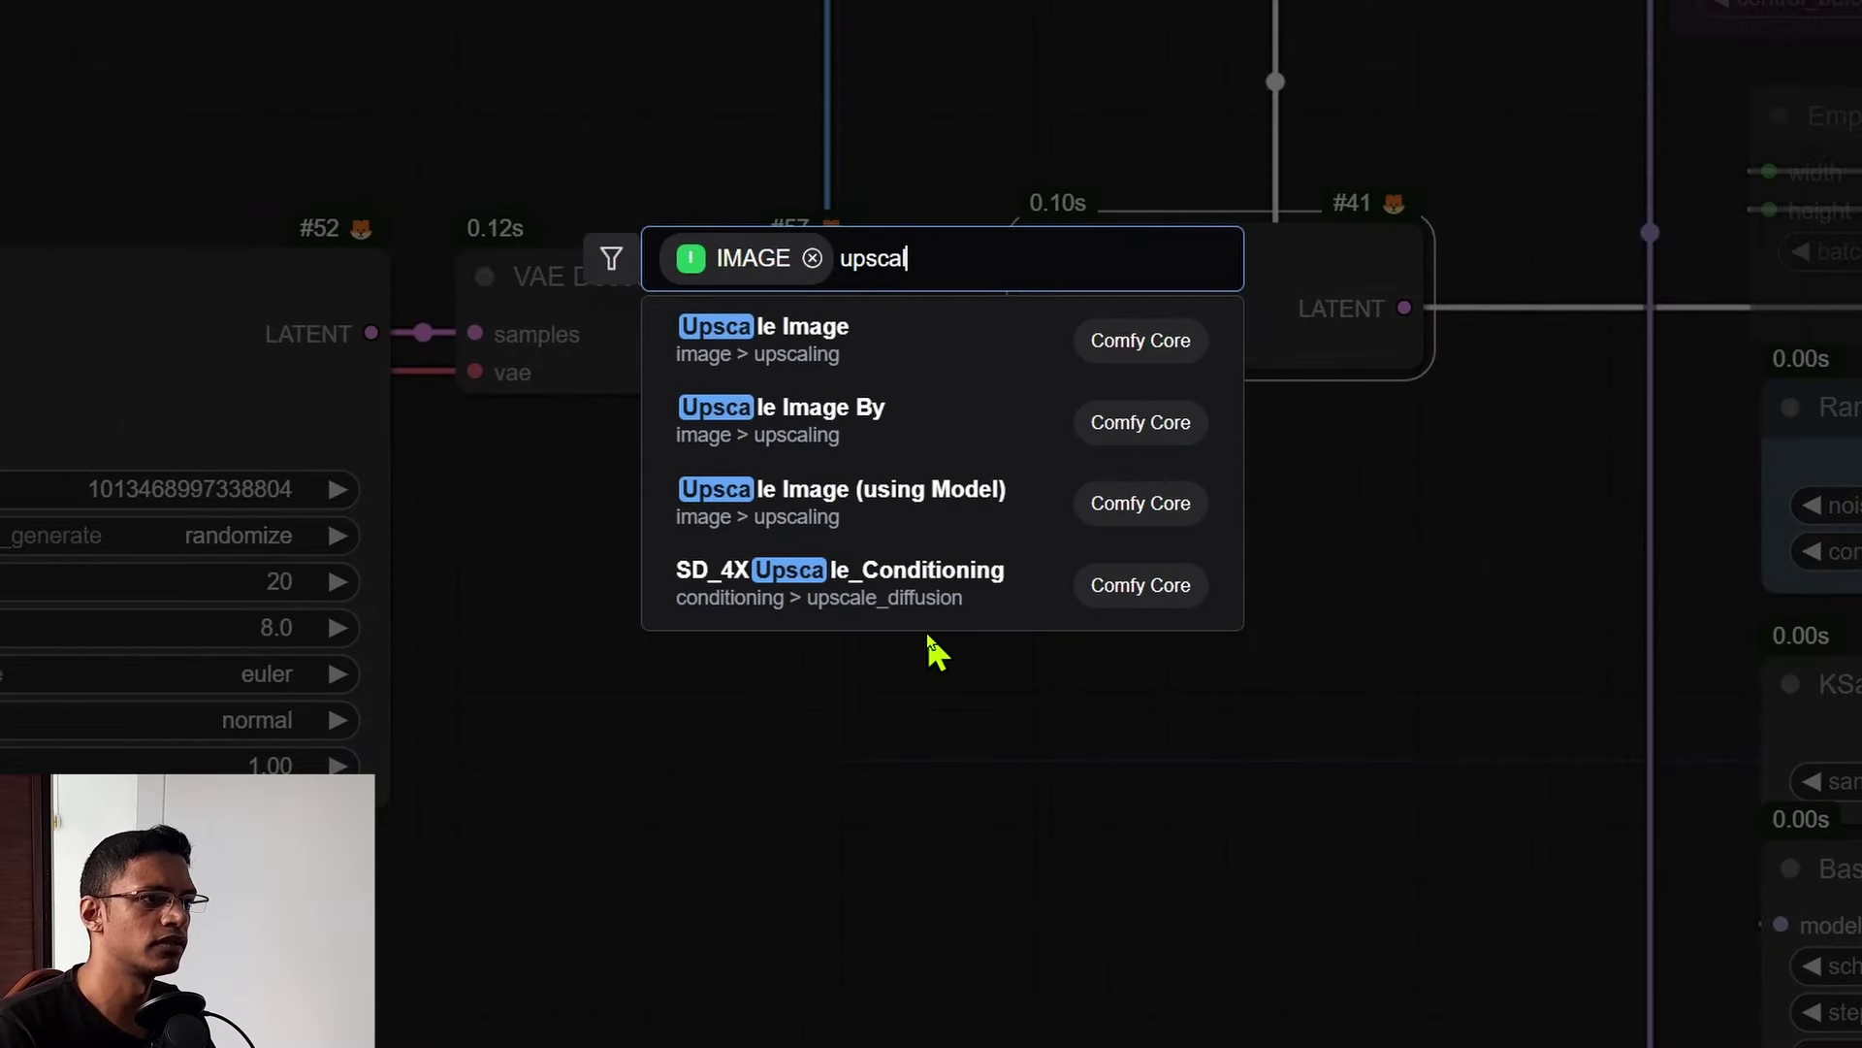
left_click(951, 436)
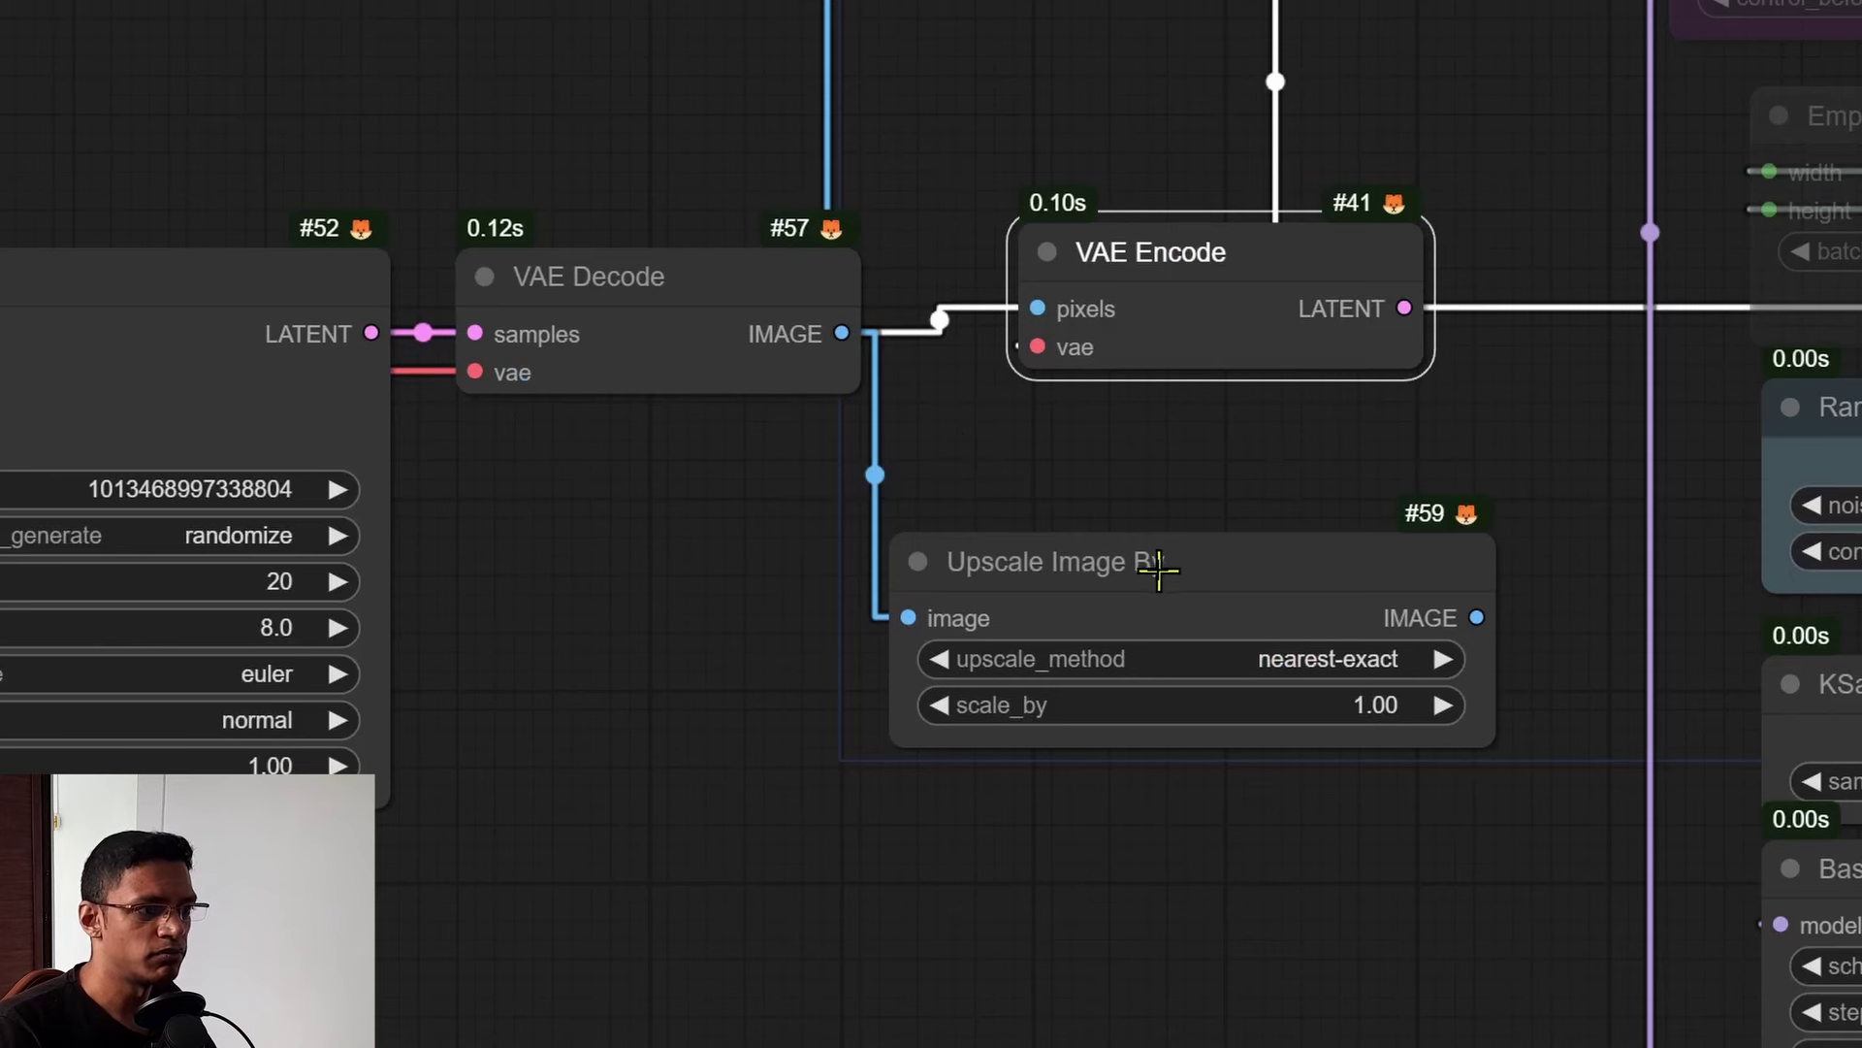
left_click_drag(1143, 561, 789, 560)
mouse_move(1135, 1036)
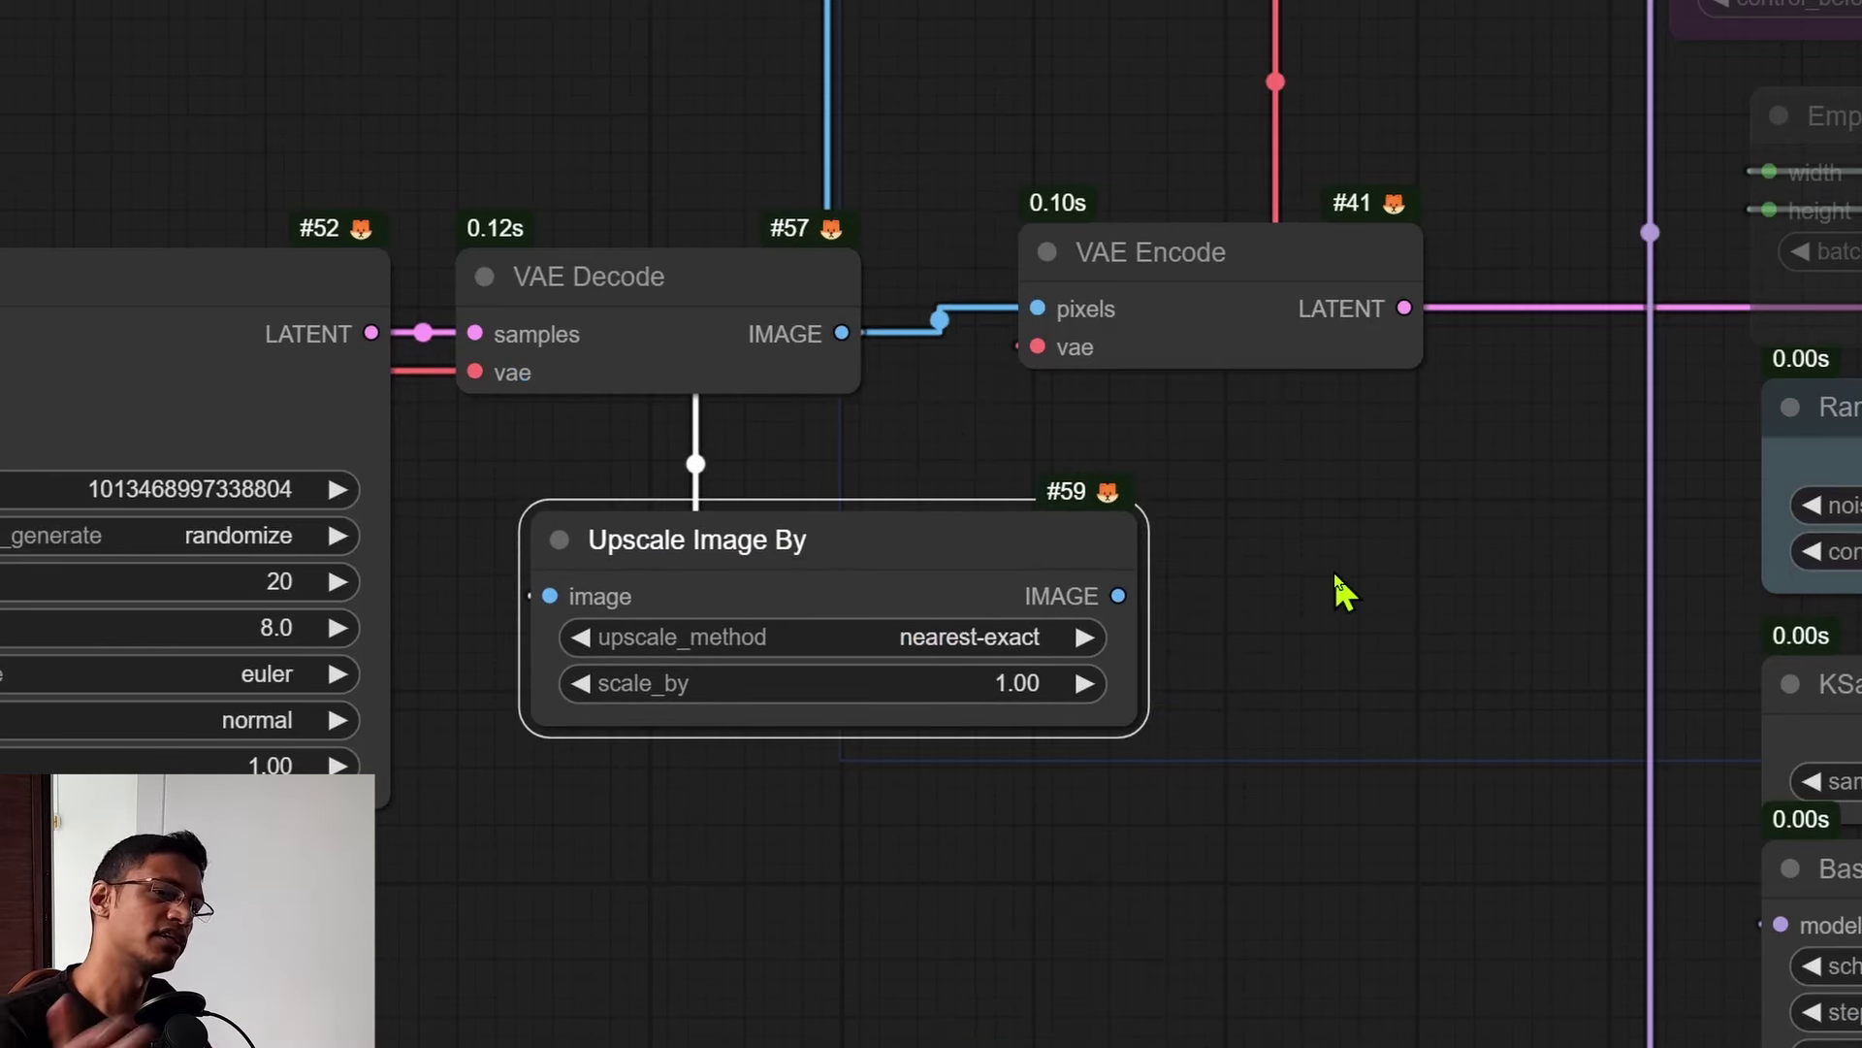
Set scale_by to 2.00 on the Upscale Image By node and connect its image output to VAE Encode's pixels input
left_click(1039, 684)
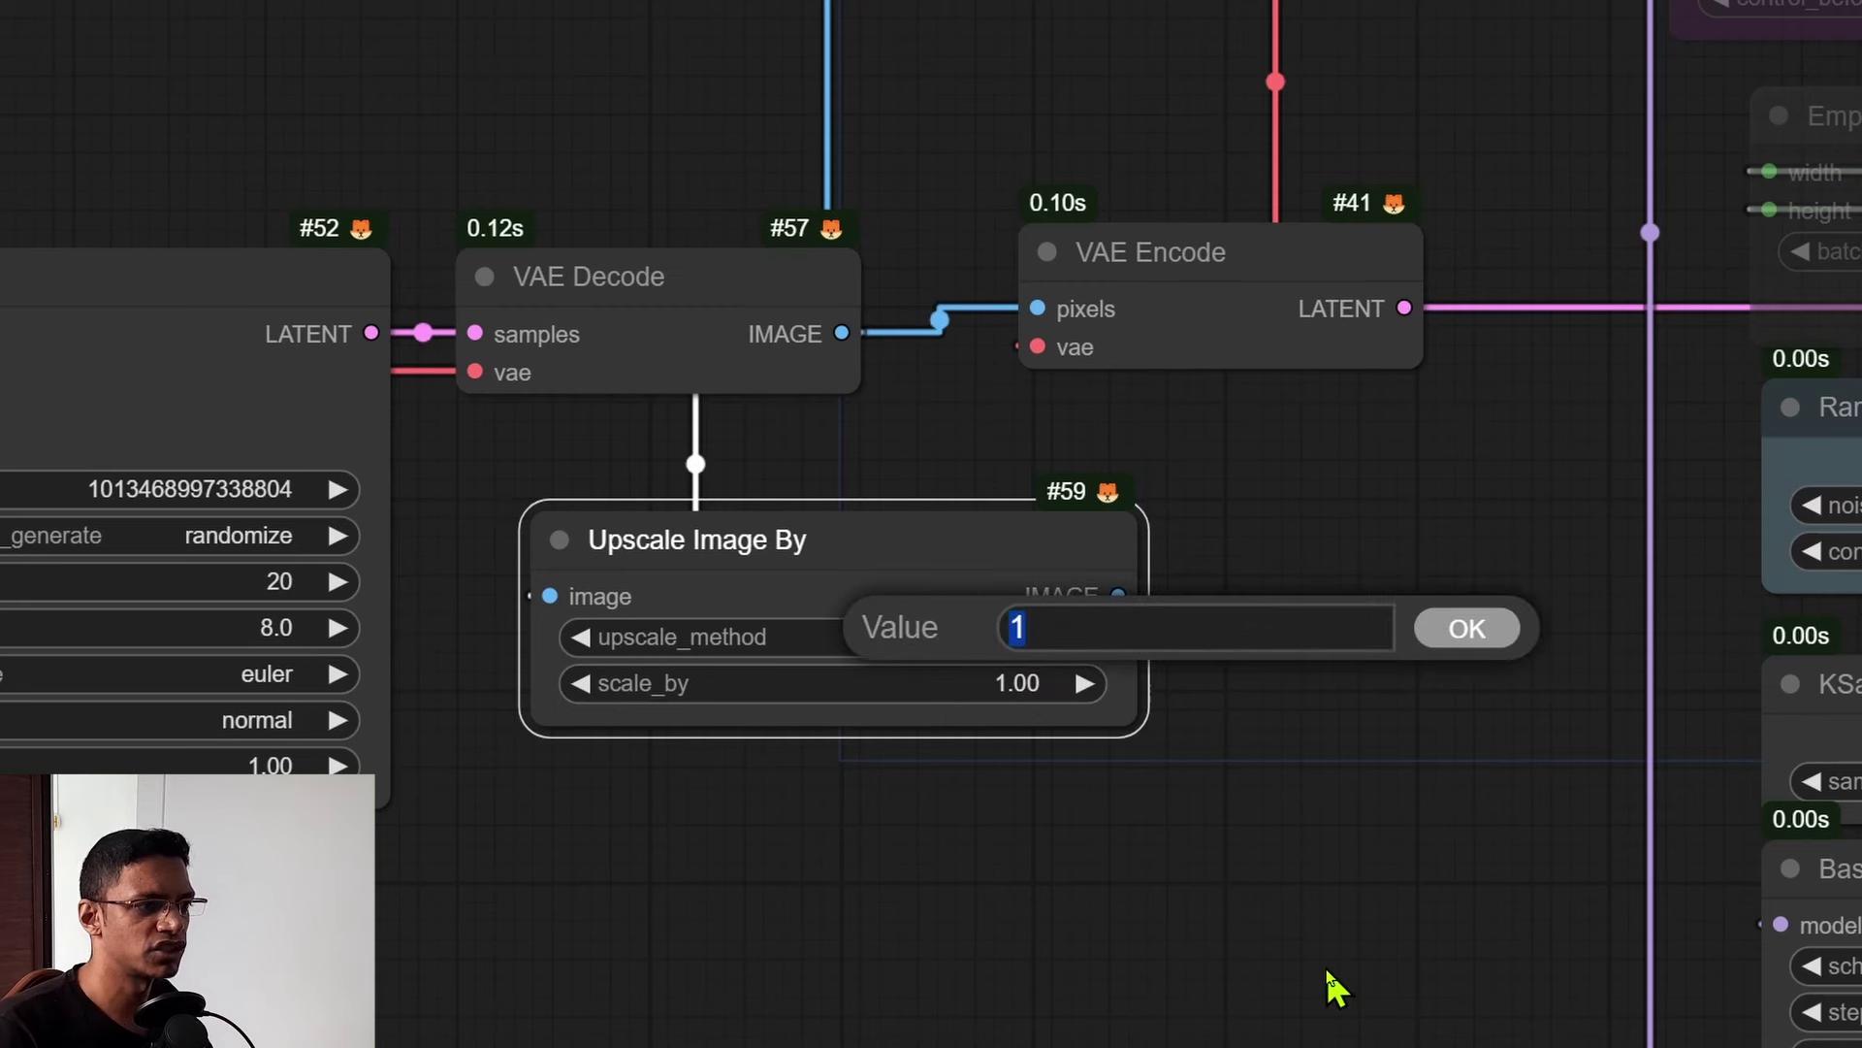
key("Return")
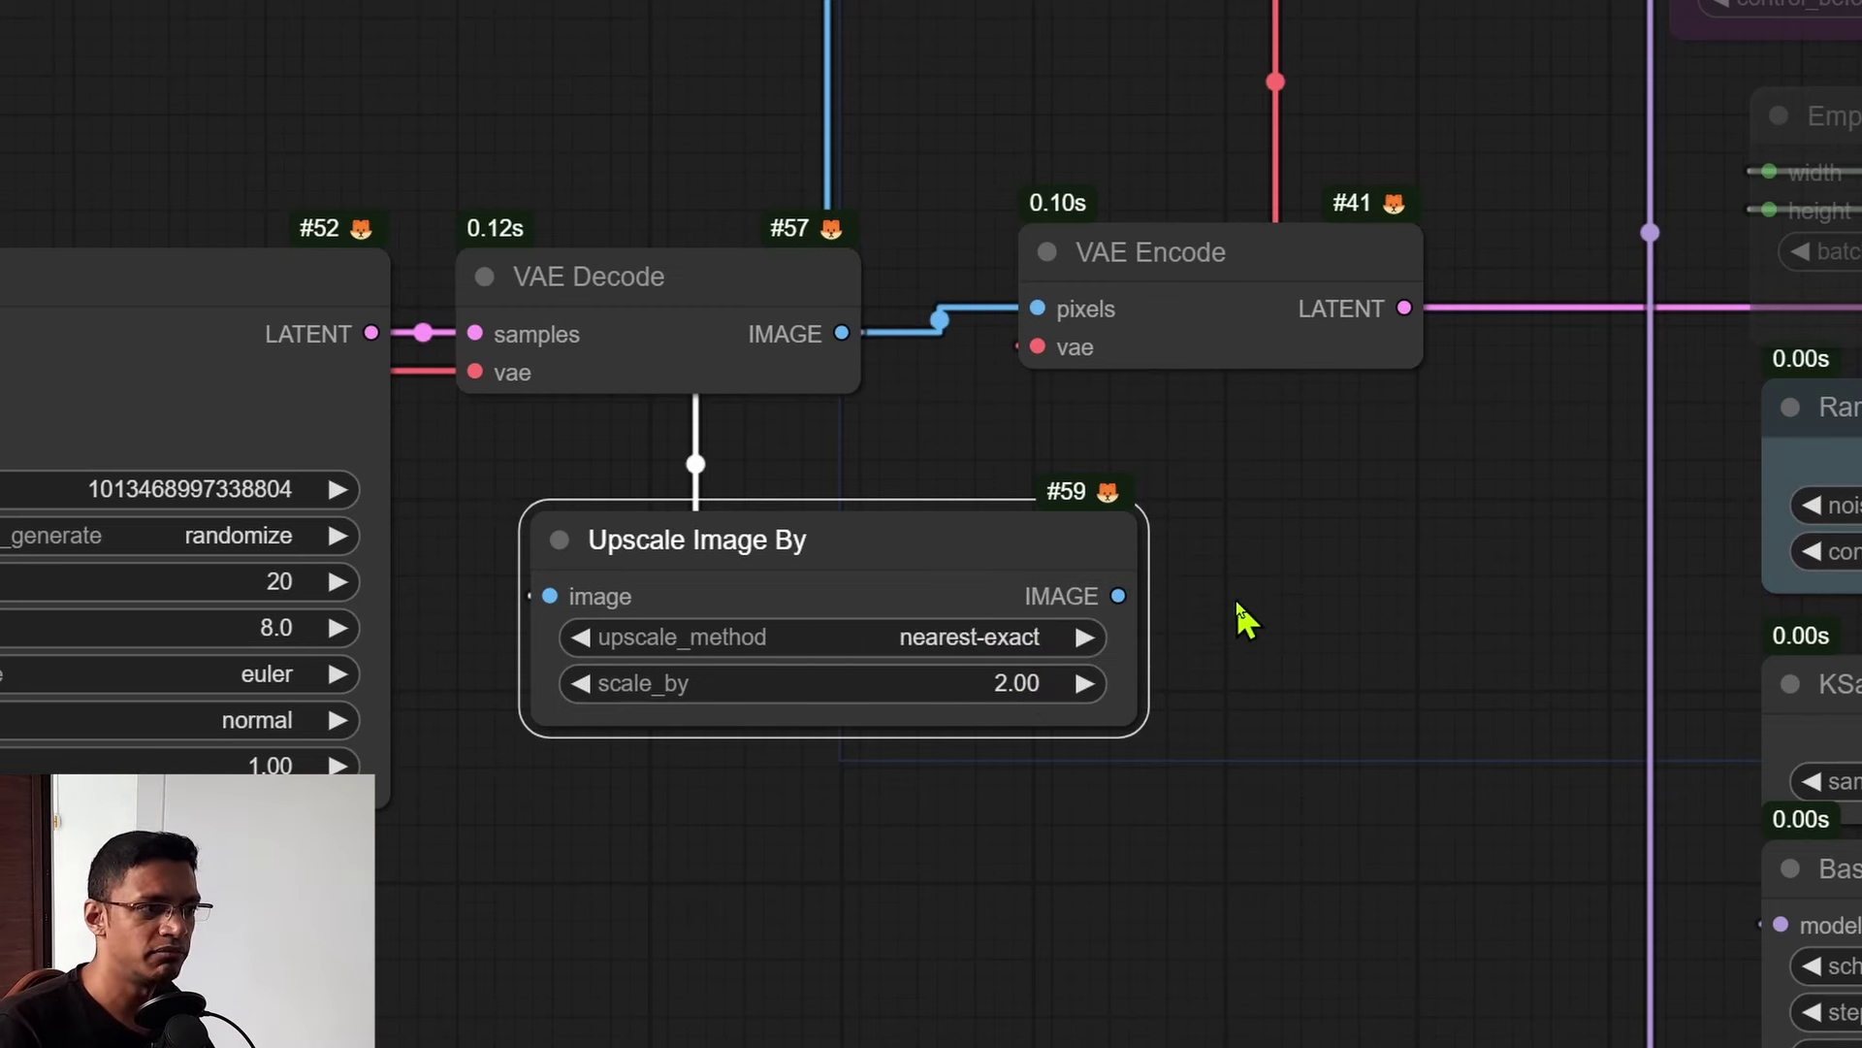
left_click_drag(1120, 596, 1038, 309)
left_click_drag(939, 524, 1040, 450)
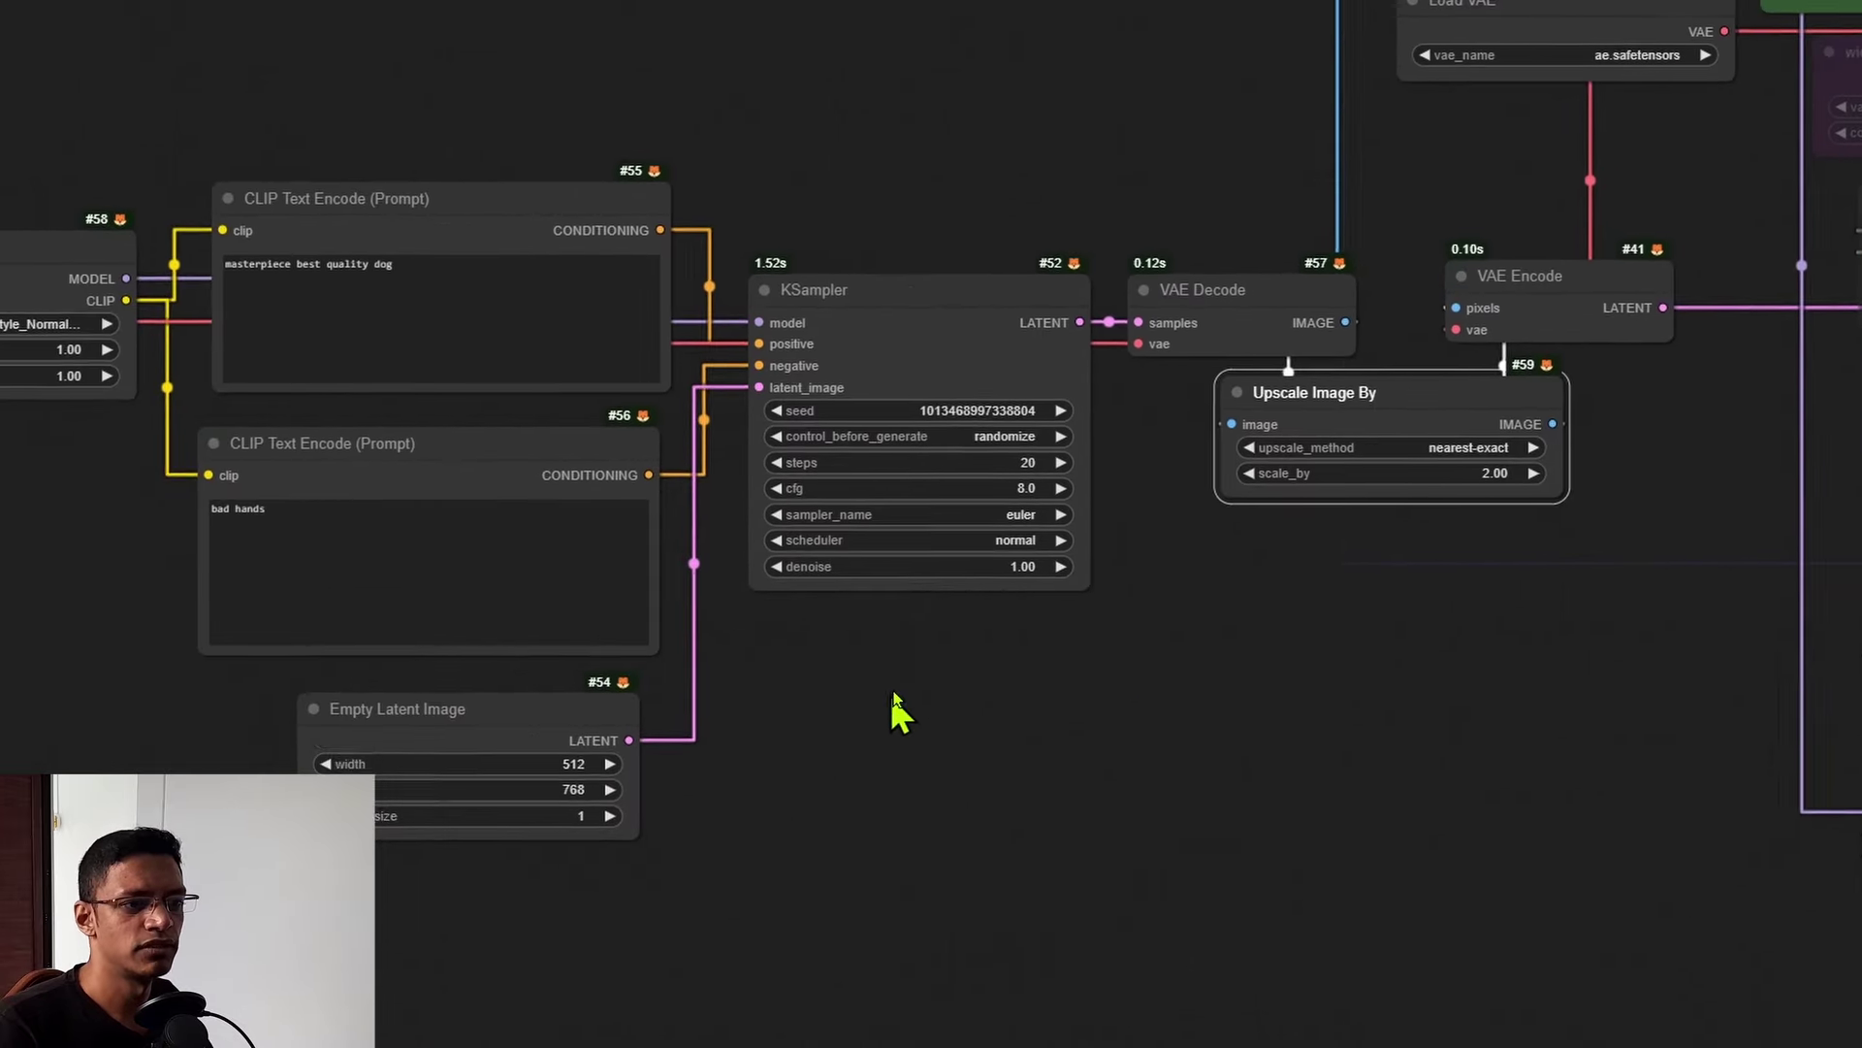
Run the workflow with upscaling and highlight the Florence2 dog caption in the ComfyUI Portable terminal
scroll(822, 749, "up", 3)
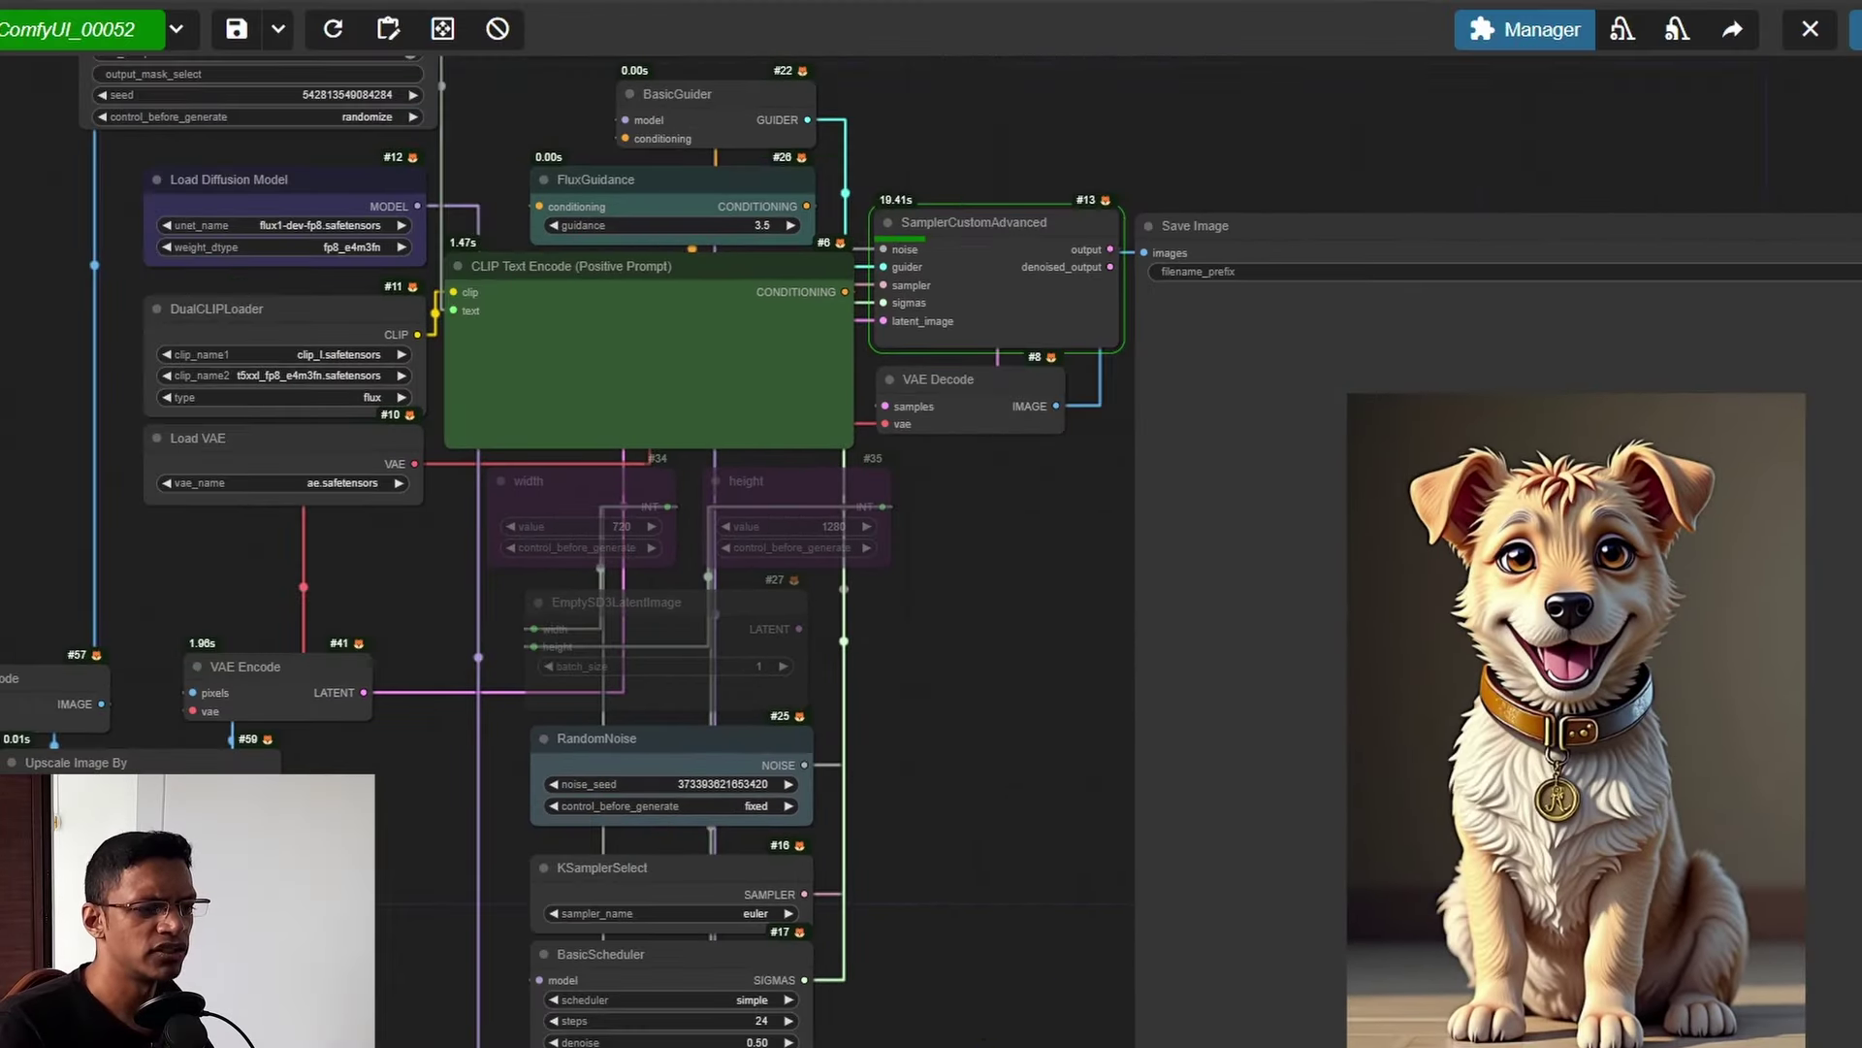
key("alt+Tab")
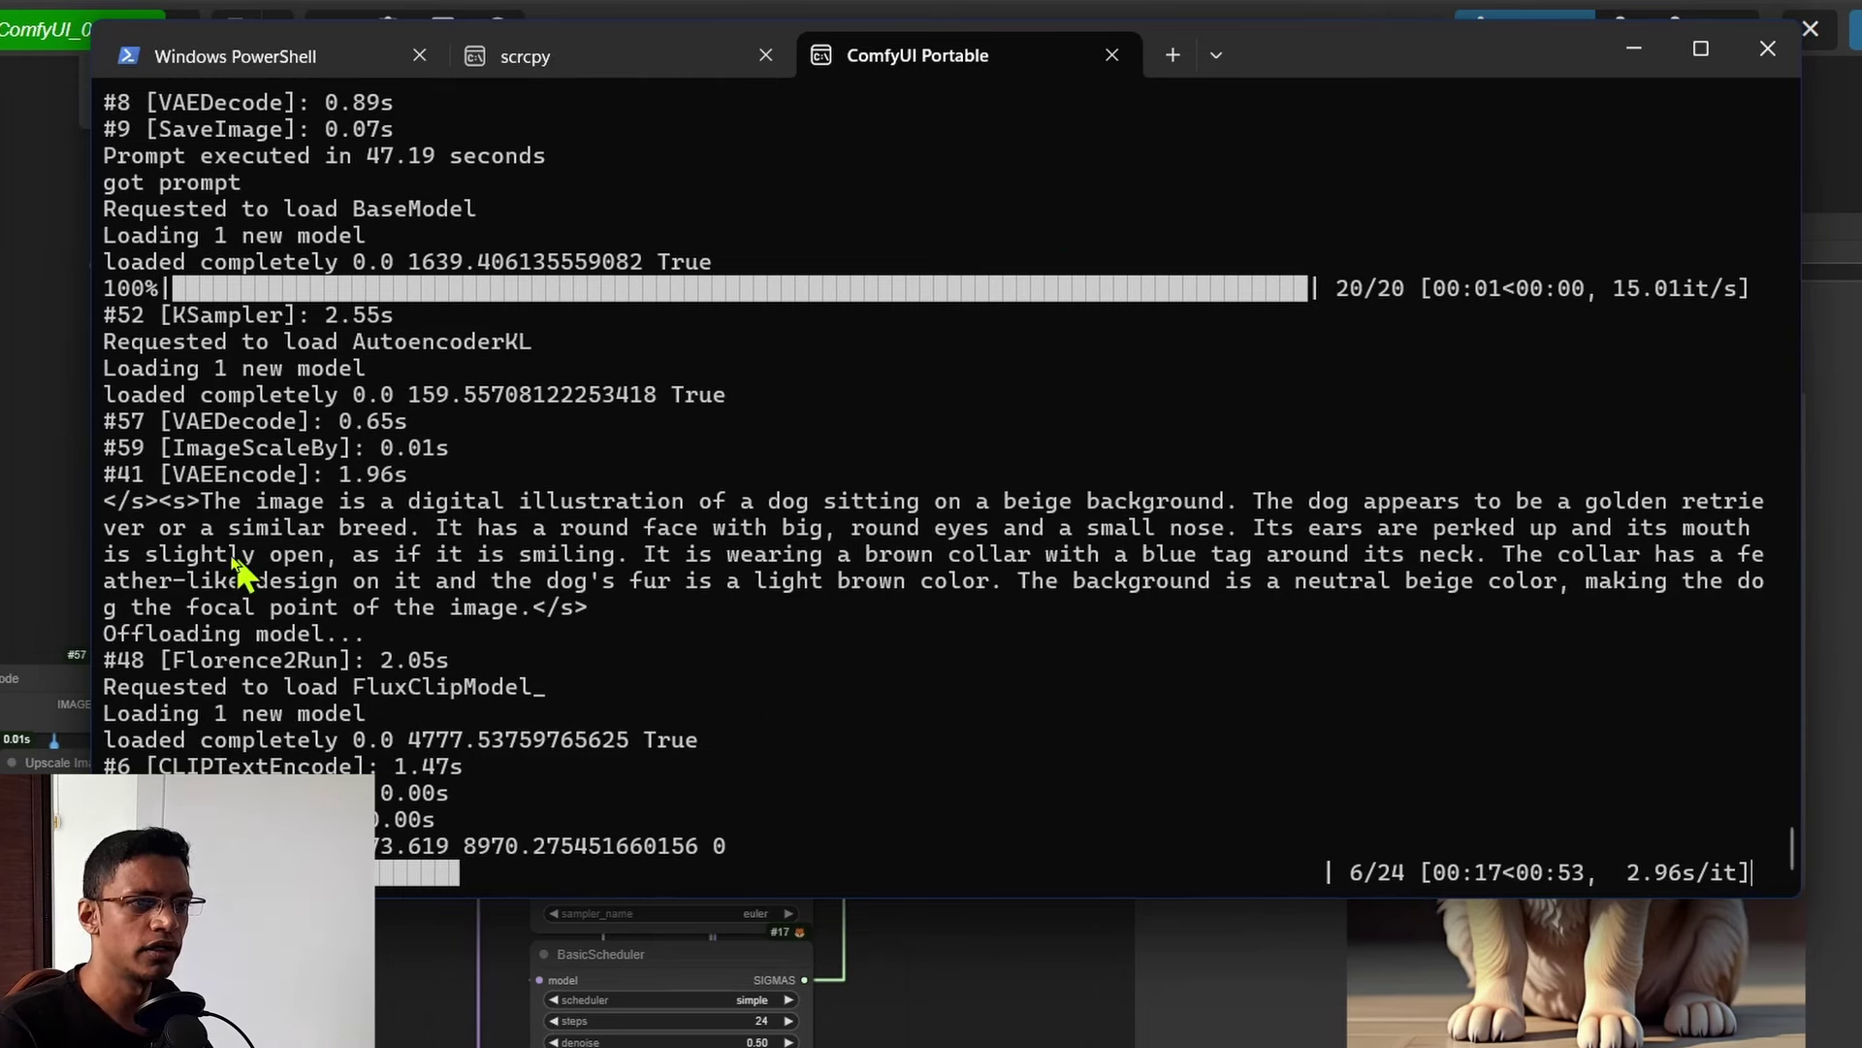
left_click_drag(201, 502, 534, 610)
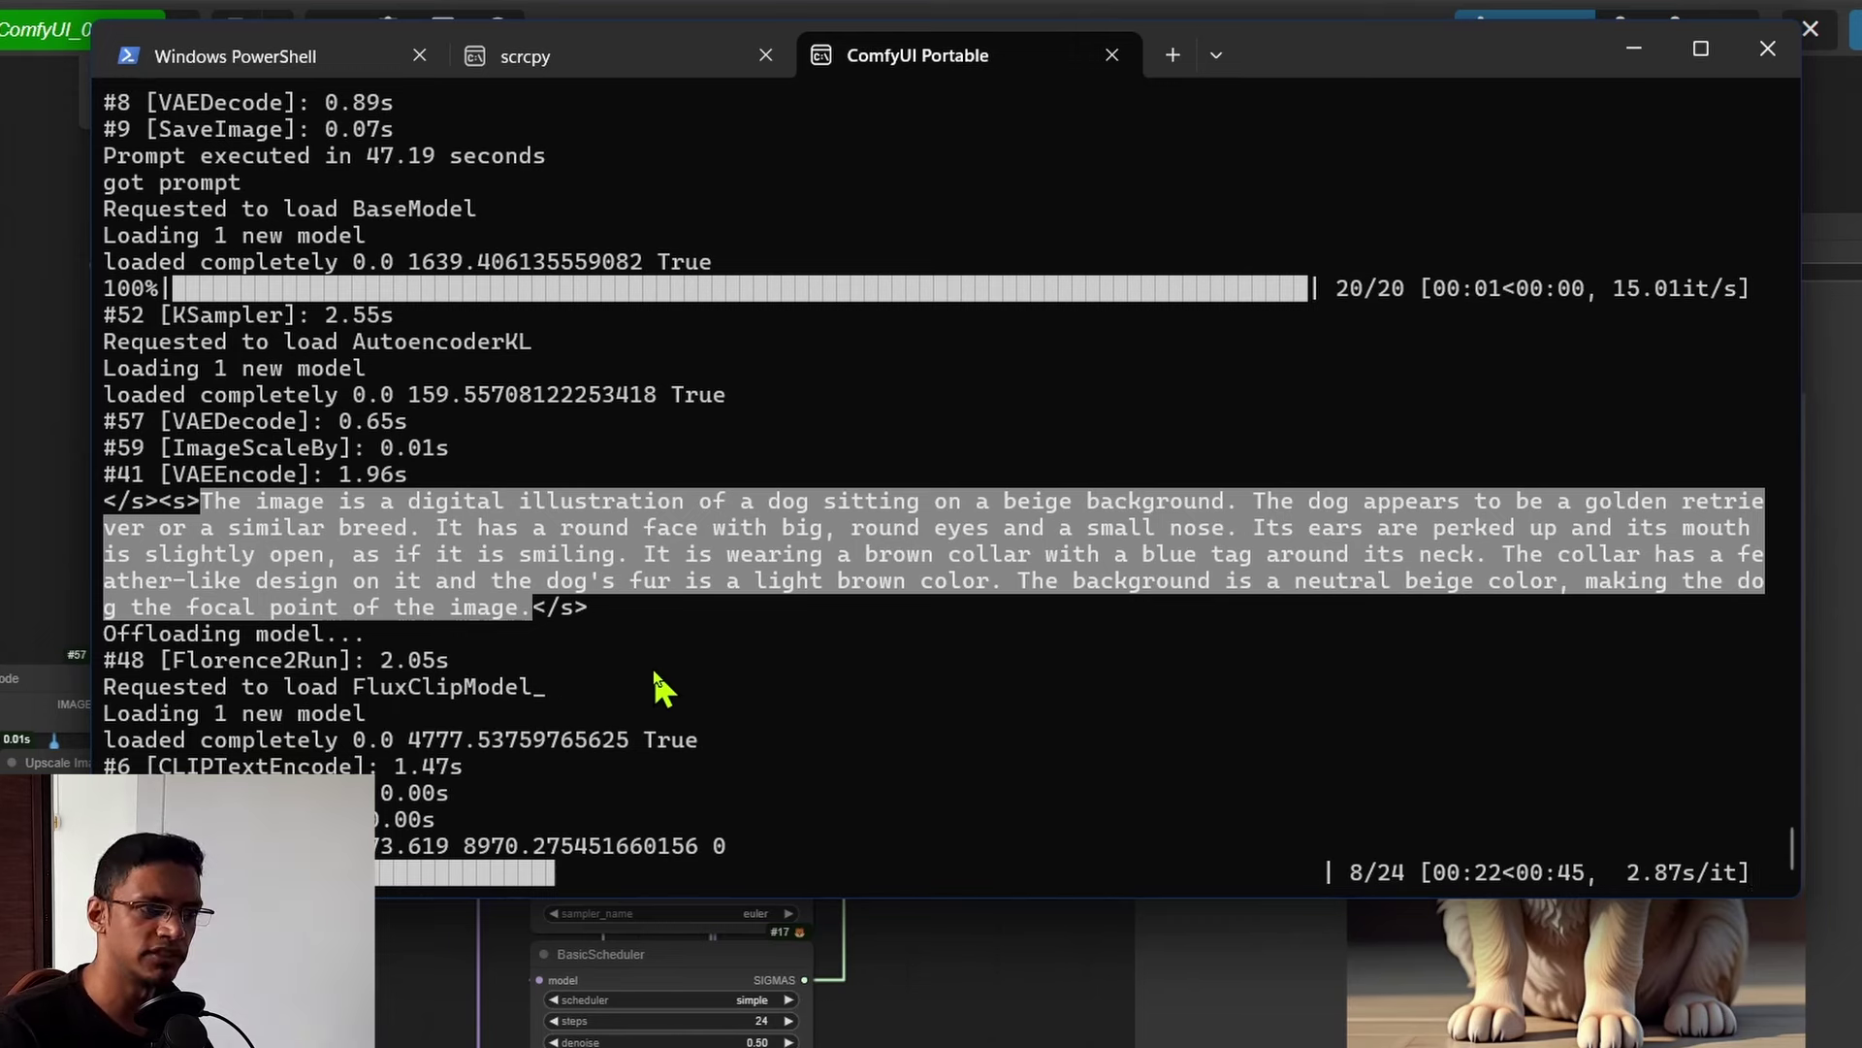
Copy the Florence2 dog caption from the terminal and highlight ChatGPT's two-dog image description for comparison
key("ctrl+c")
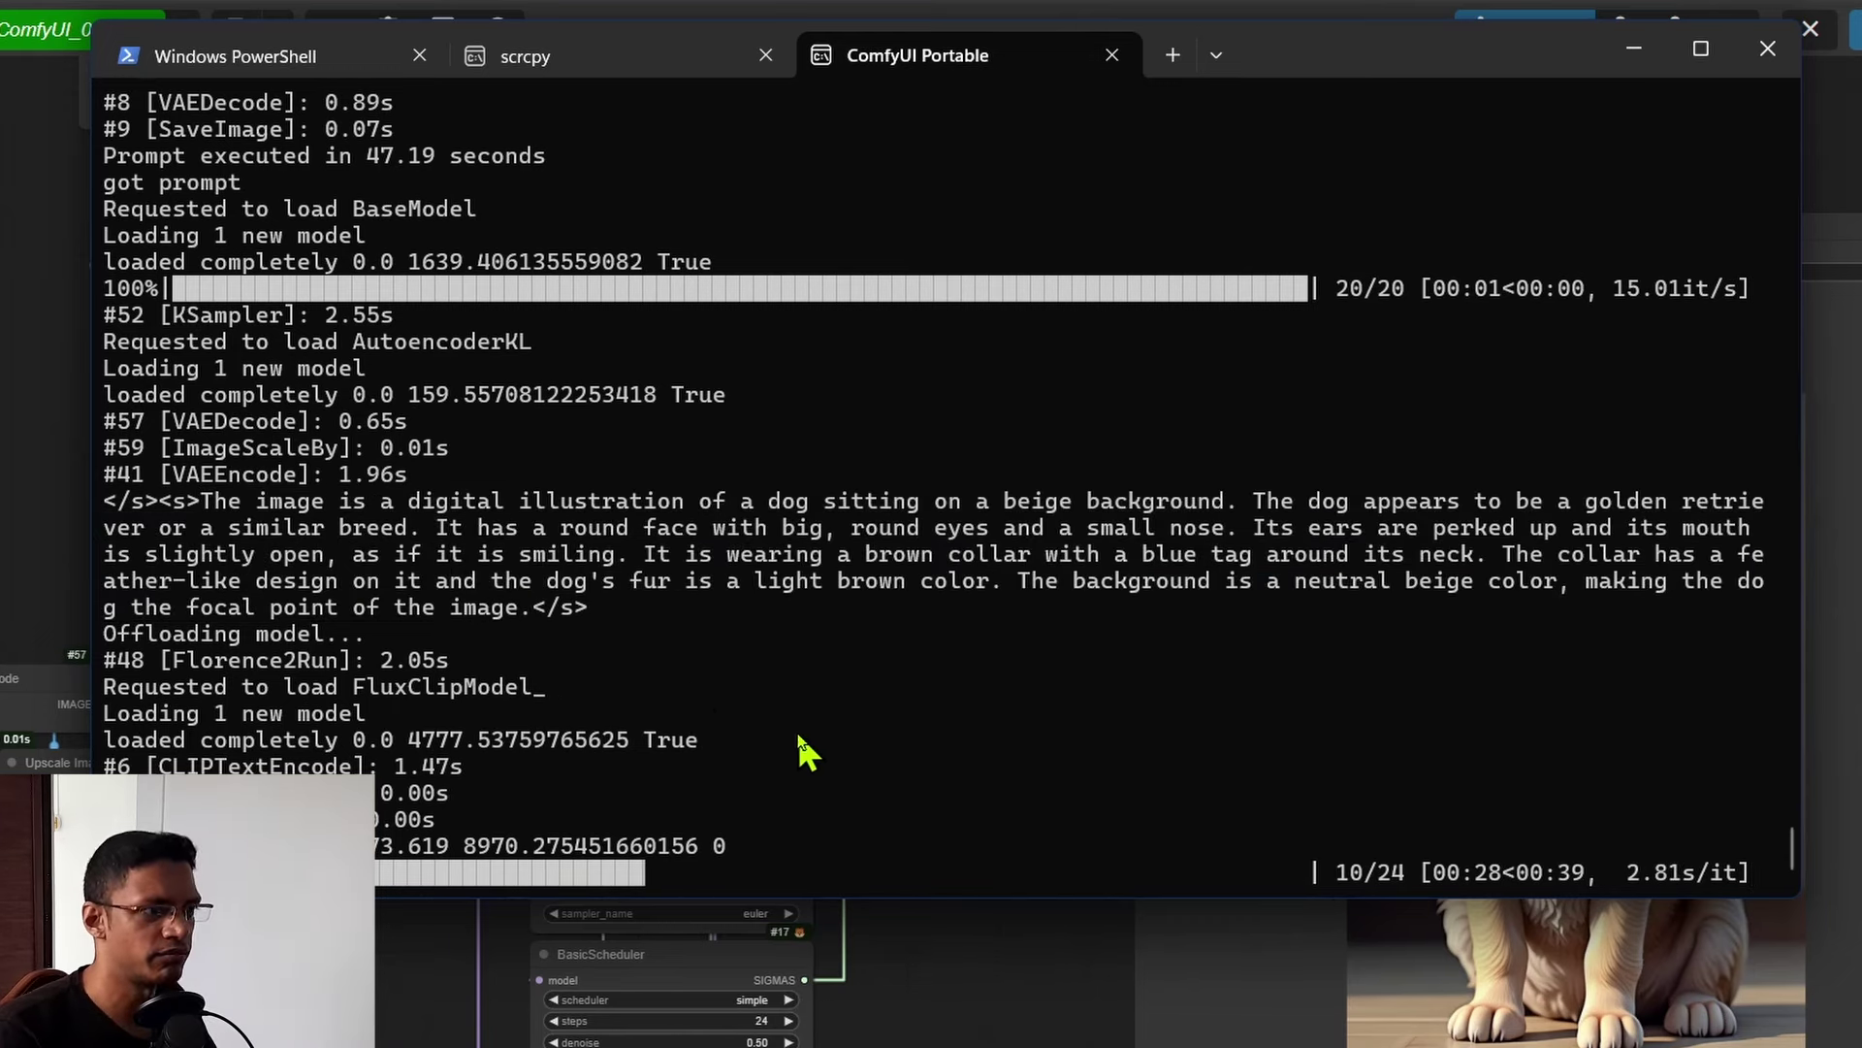
left_click_drag(201, 500, 532, 607)
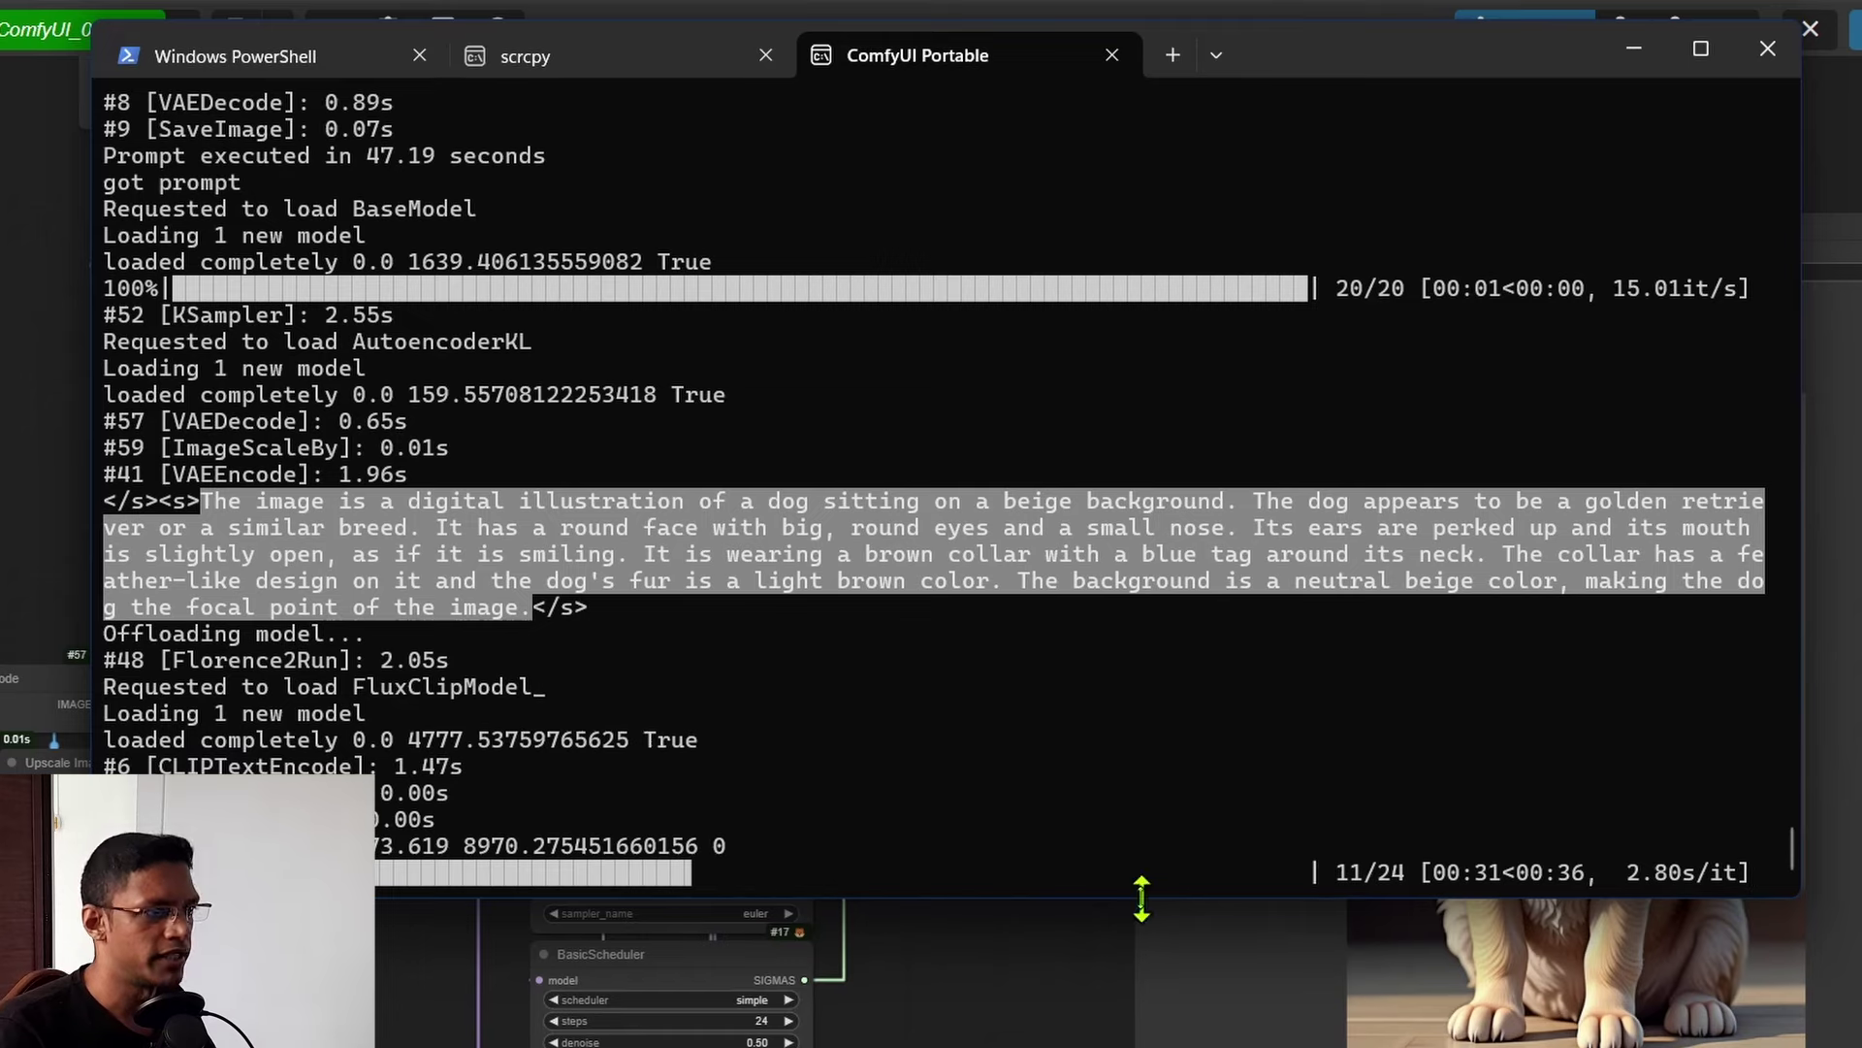
key("ctrl+c")
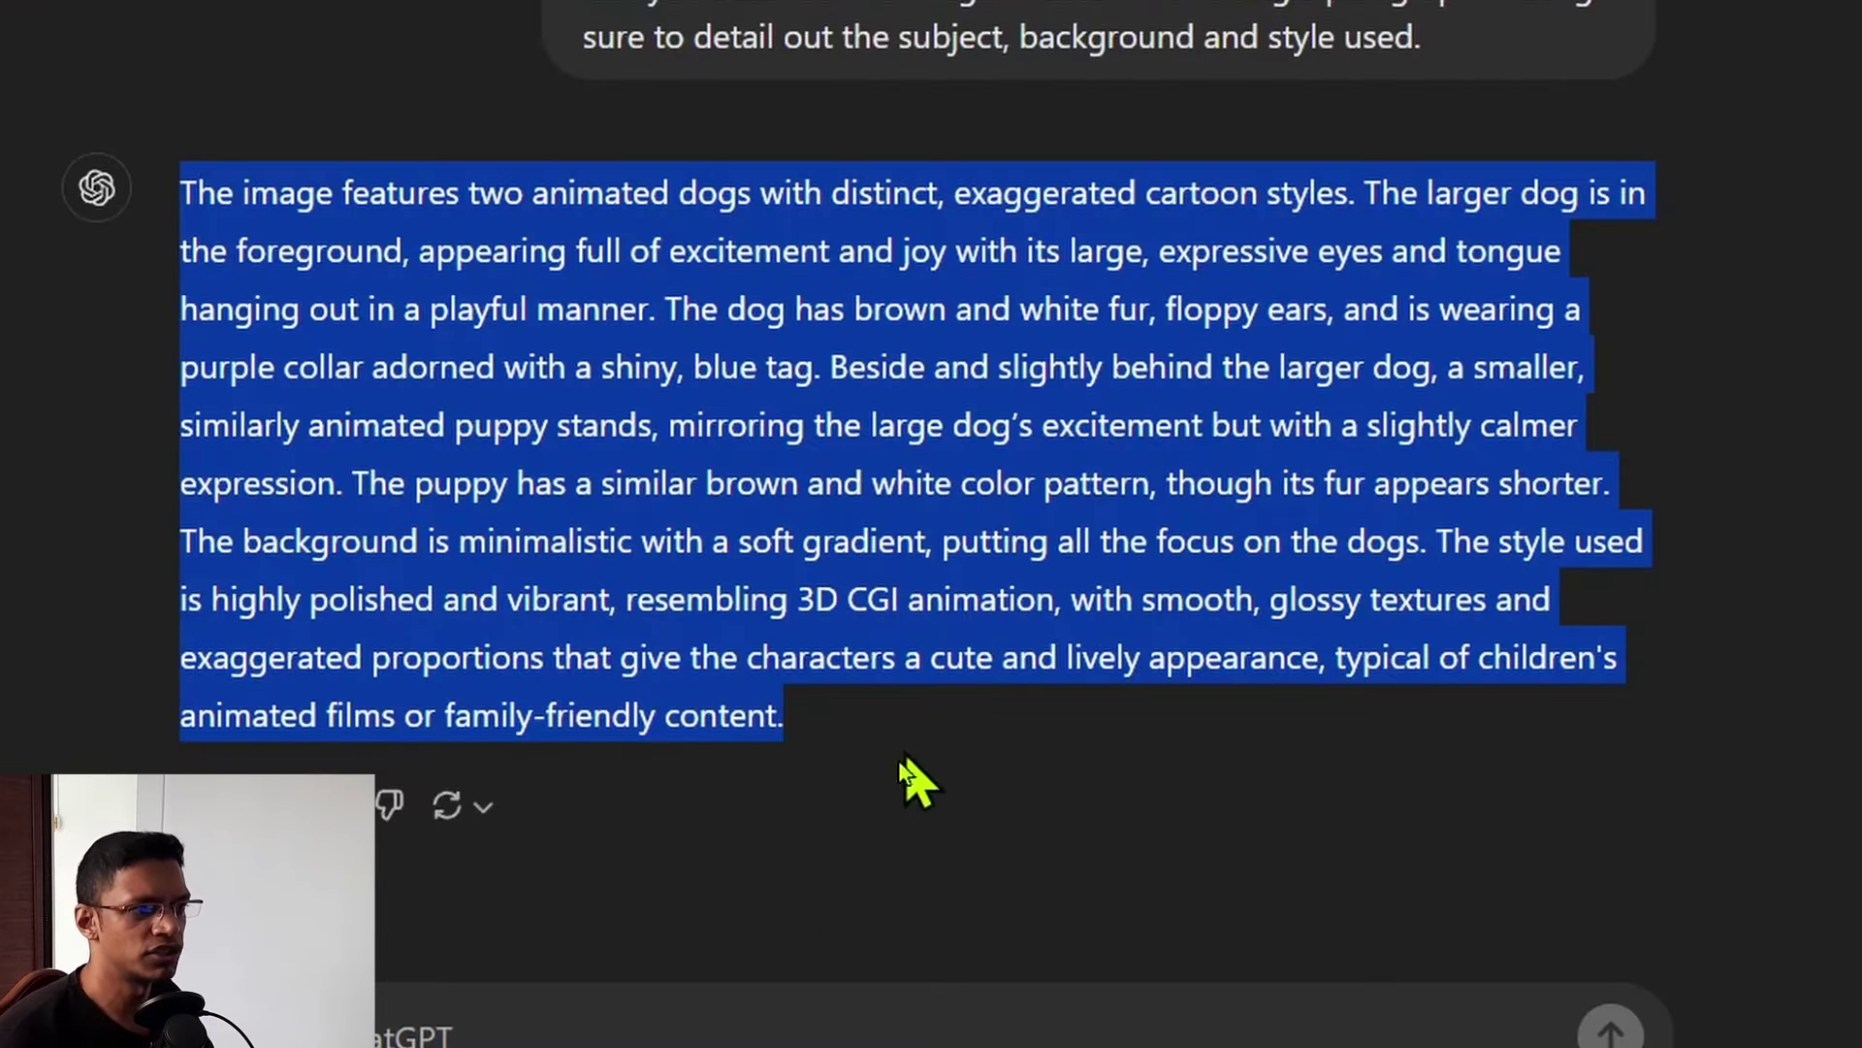
left_click_drag(907, 791, 136, 197)
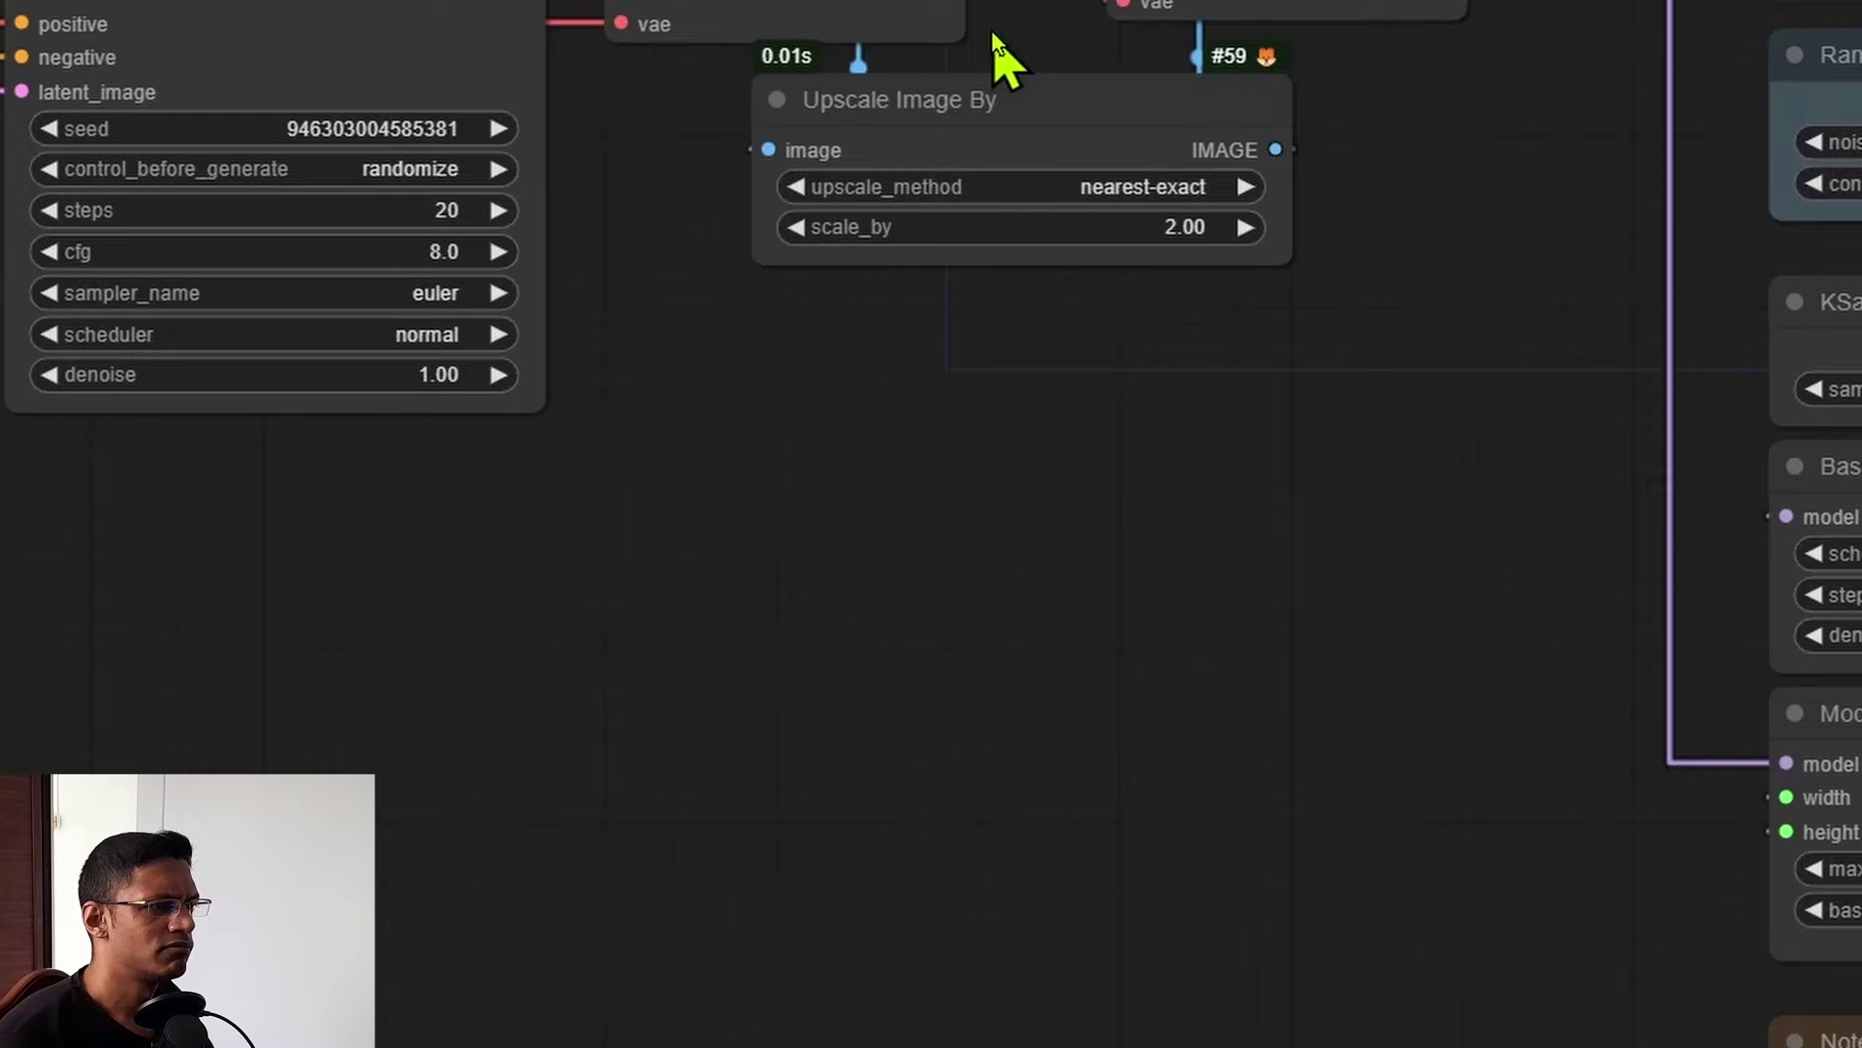
Add a Preview Image node, feed it the Upscale Image By output, and place it beside the Save Image node
left_click_drag(990, 360, 947, 948)
left_click_drag(894, 764, 893, 763)
left_click(955, 1026)
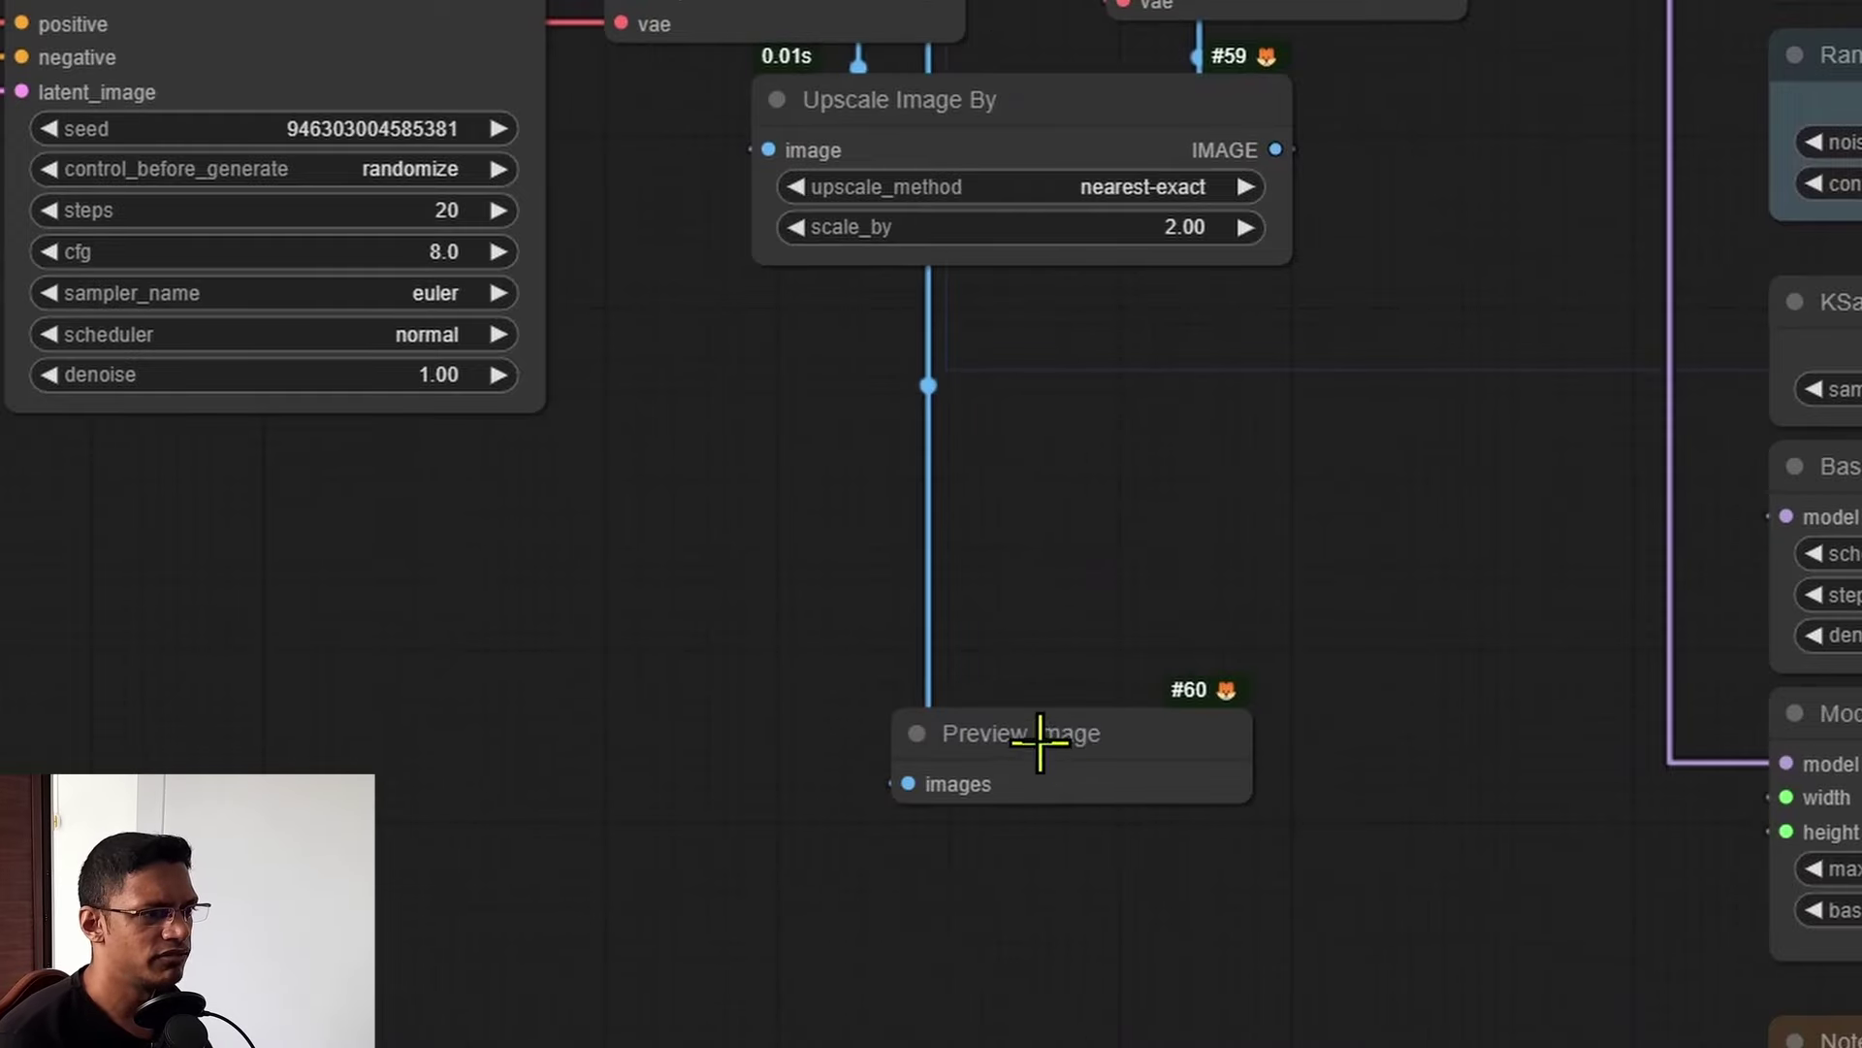
left_click_drag(1043, 736, 1015, 381)
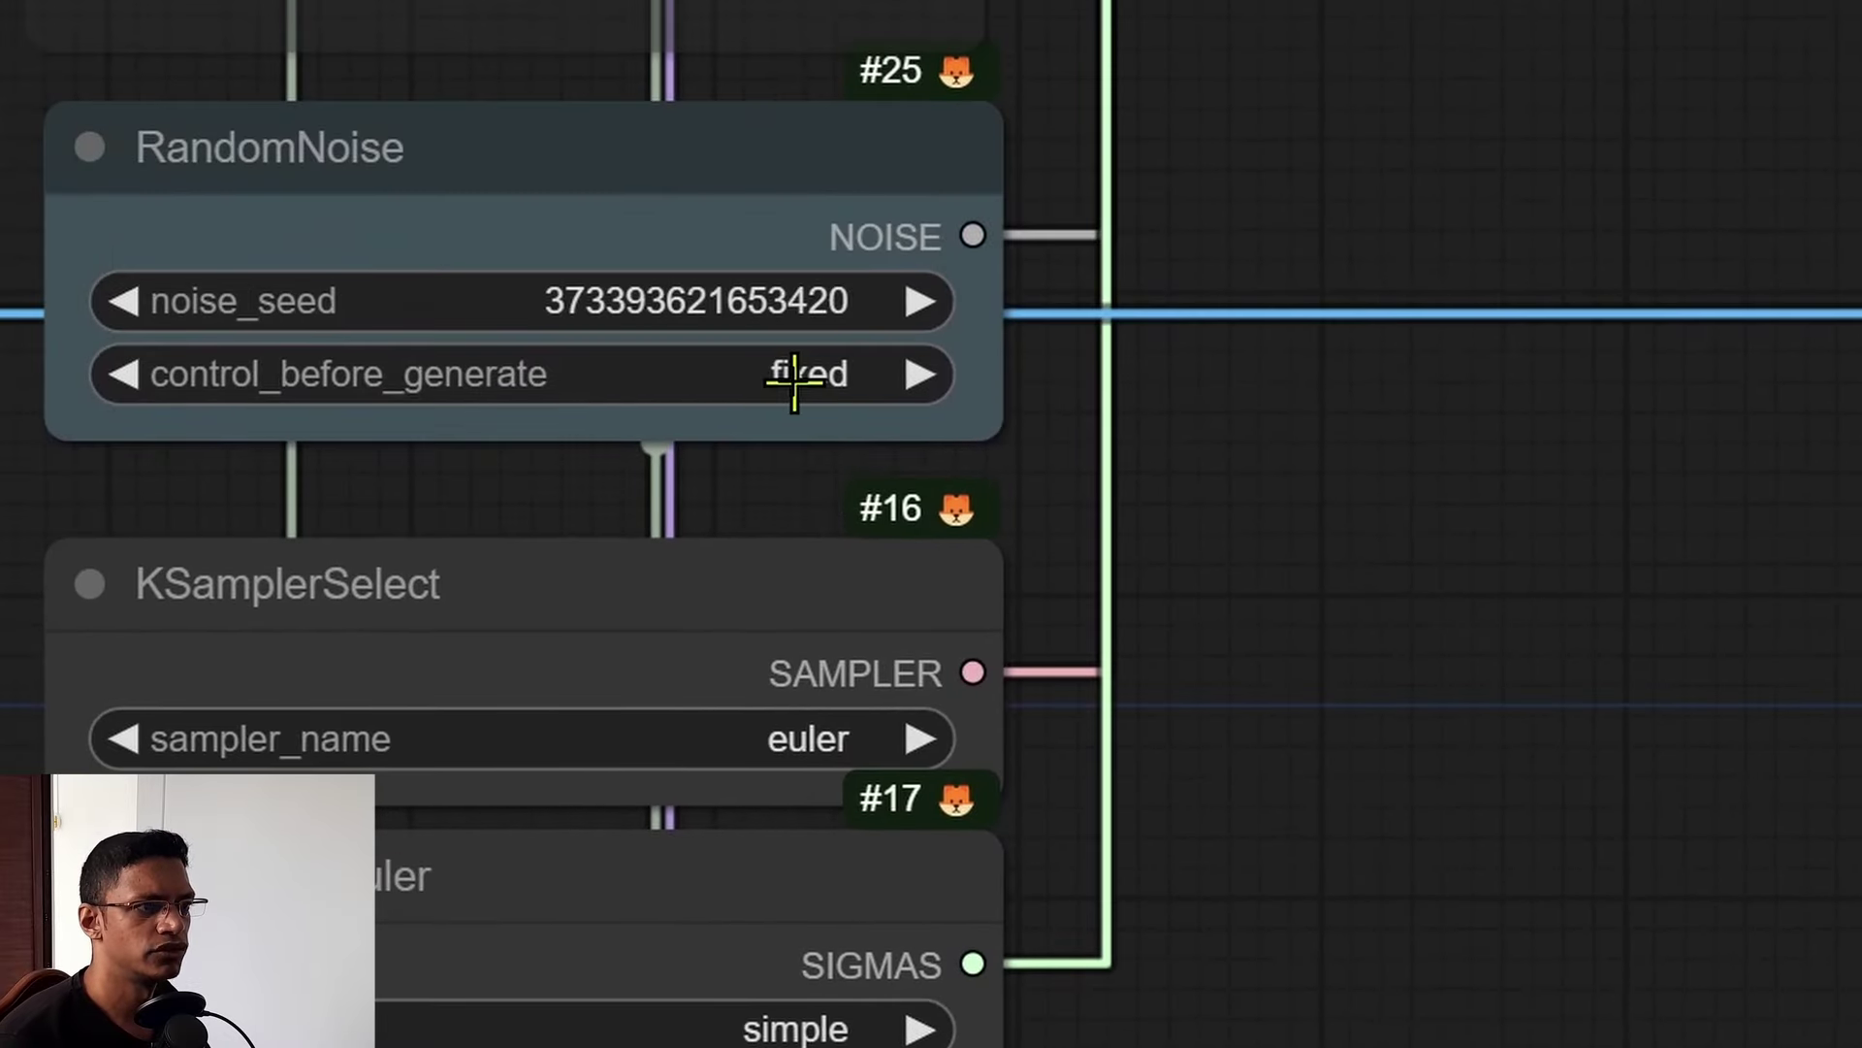
Set control_before_generate to randomize on the RandomNoise node and run the workflow
left_click(436, 167)
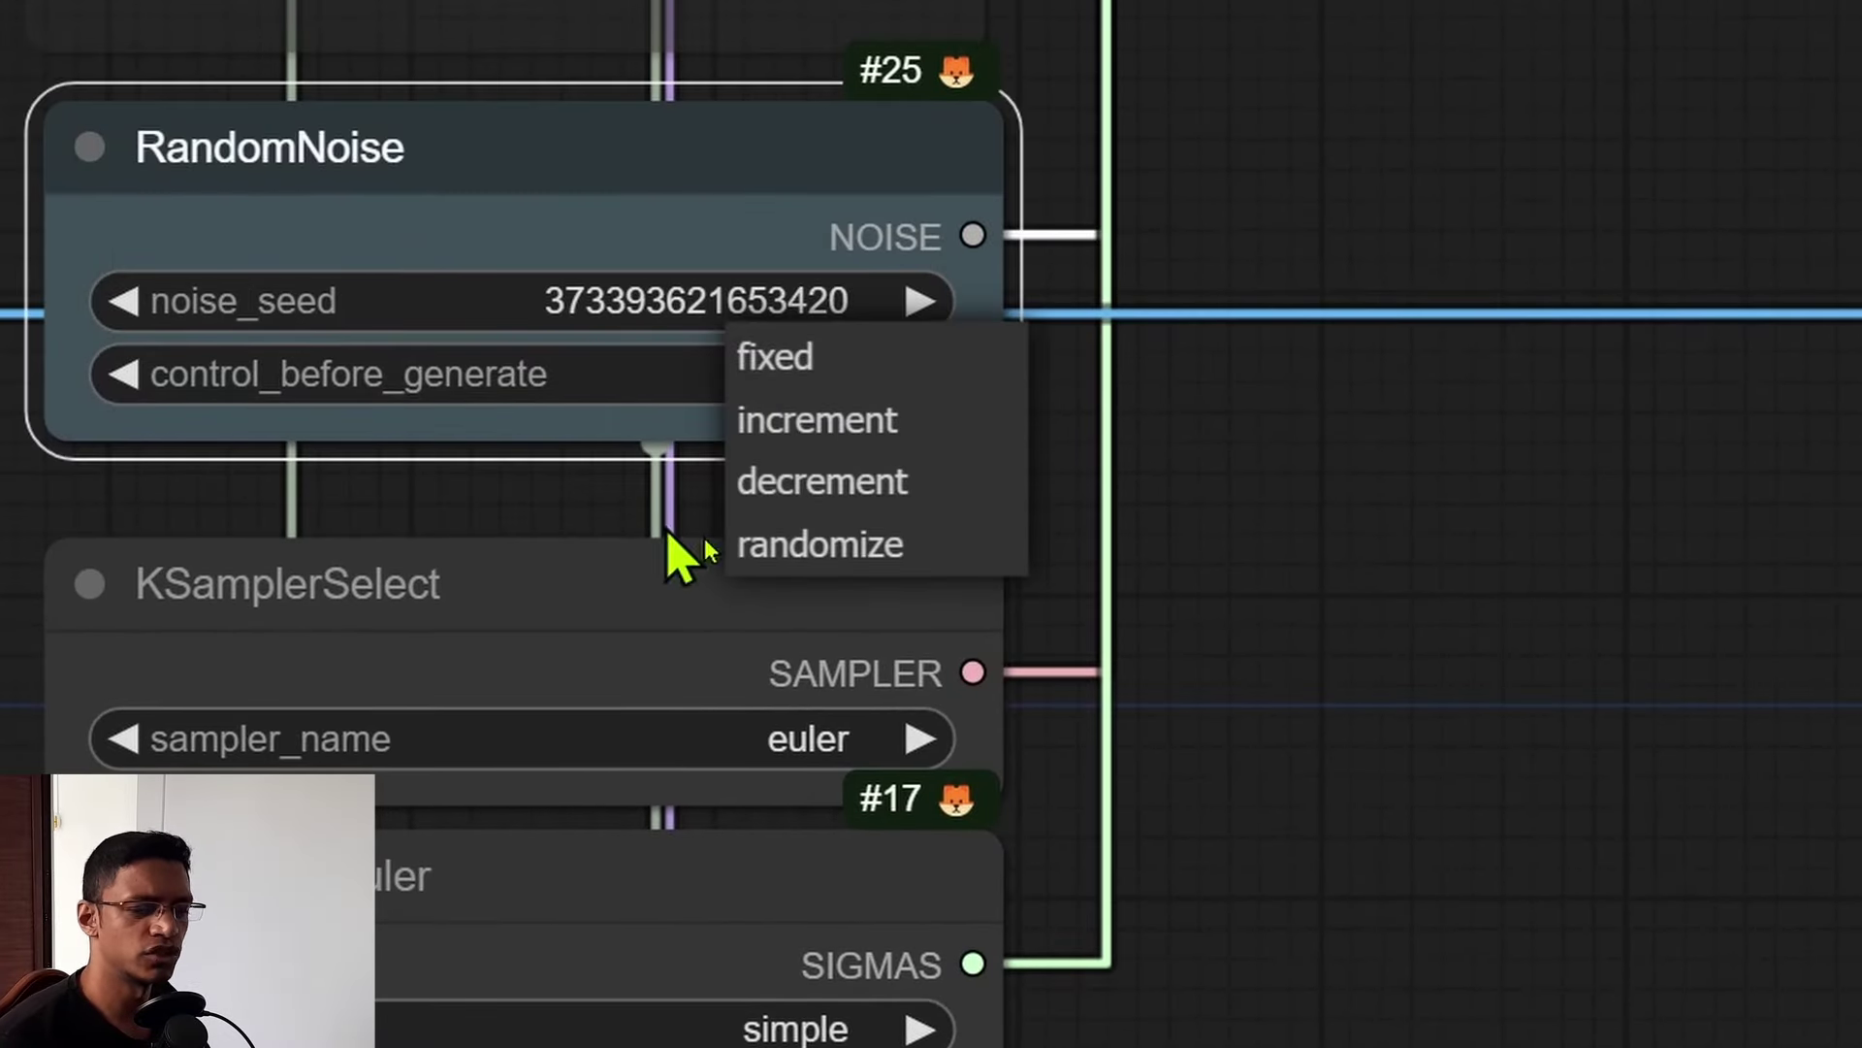
left_click(907, 550)
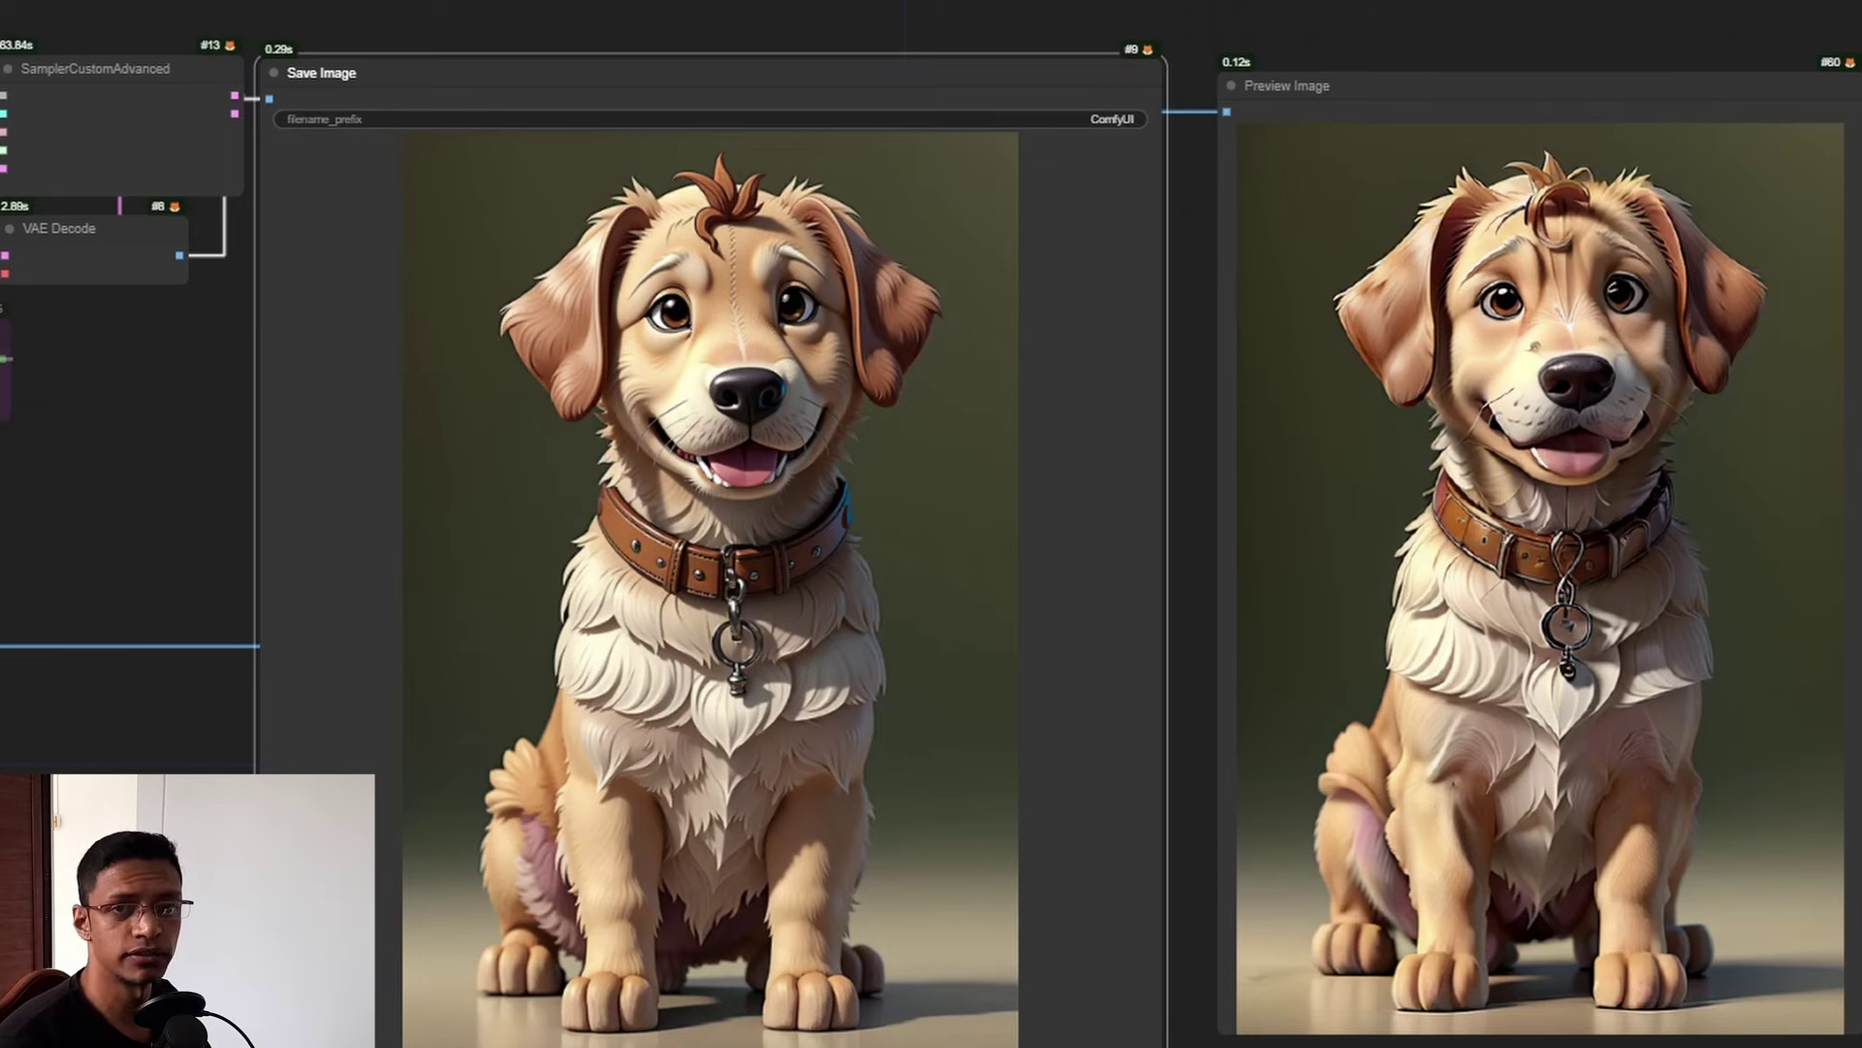
Shift the Preview Image node slightly away from Save Image and compare the two dog pictures up close
left_click_drag(1477, 97, 1526, 126)
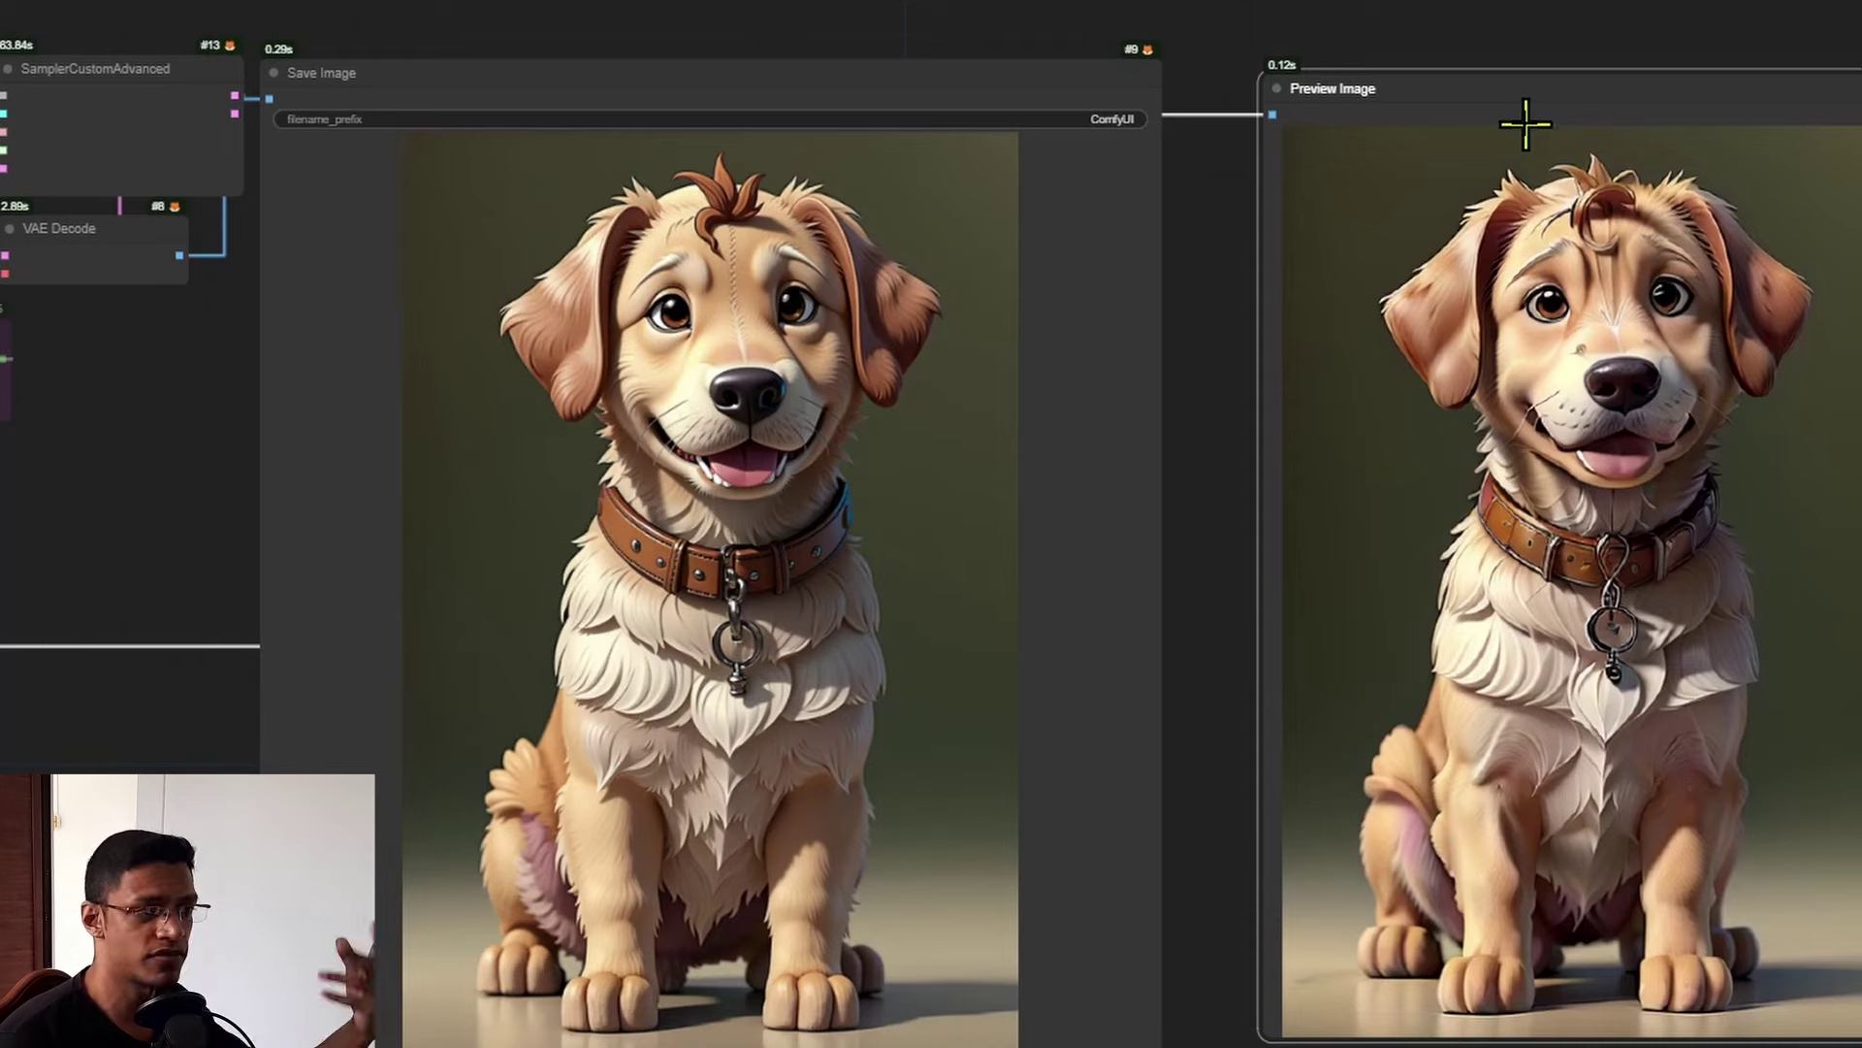
scroll(1694, 849, "up", 7)
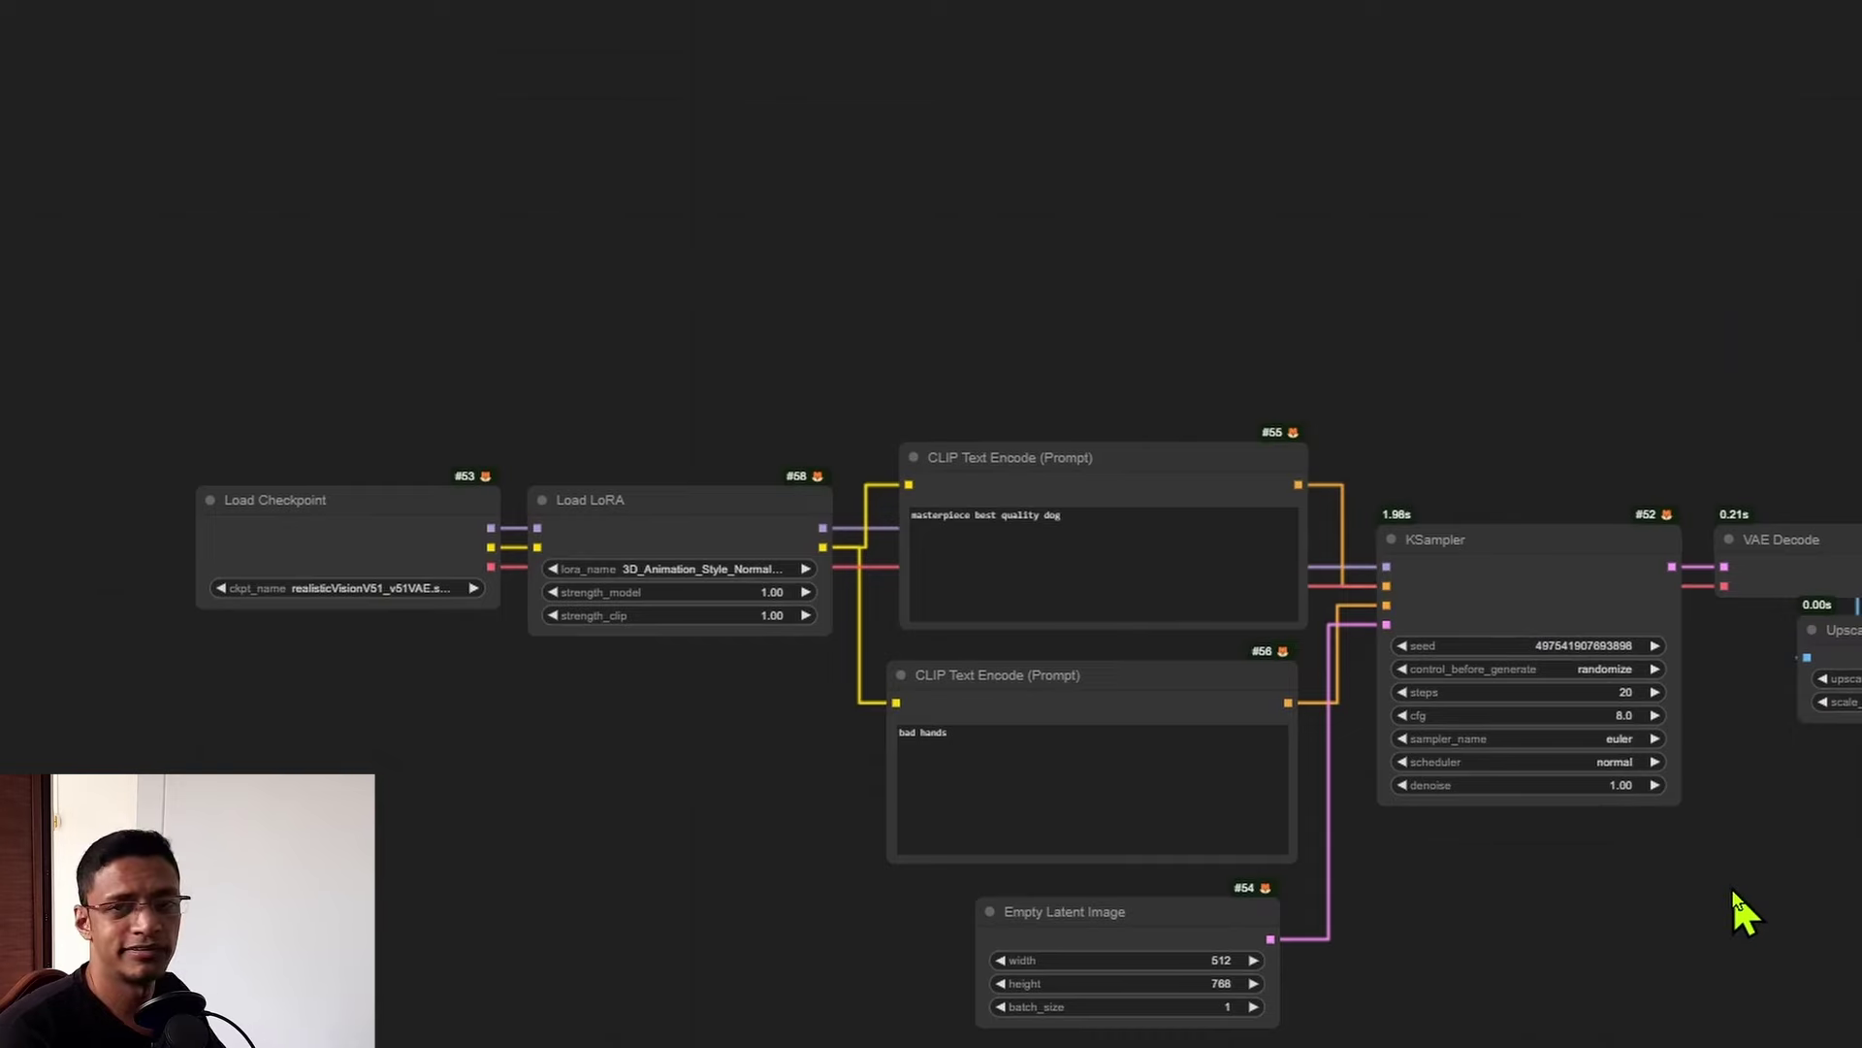
Examine the complete workflow from the SD 1.5 LoRA section through the Flux loaders and Load VAE to the Save Image node
left_click_drag(1725, 936, 1504, 915)
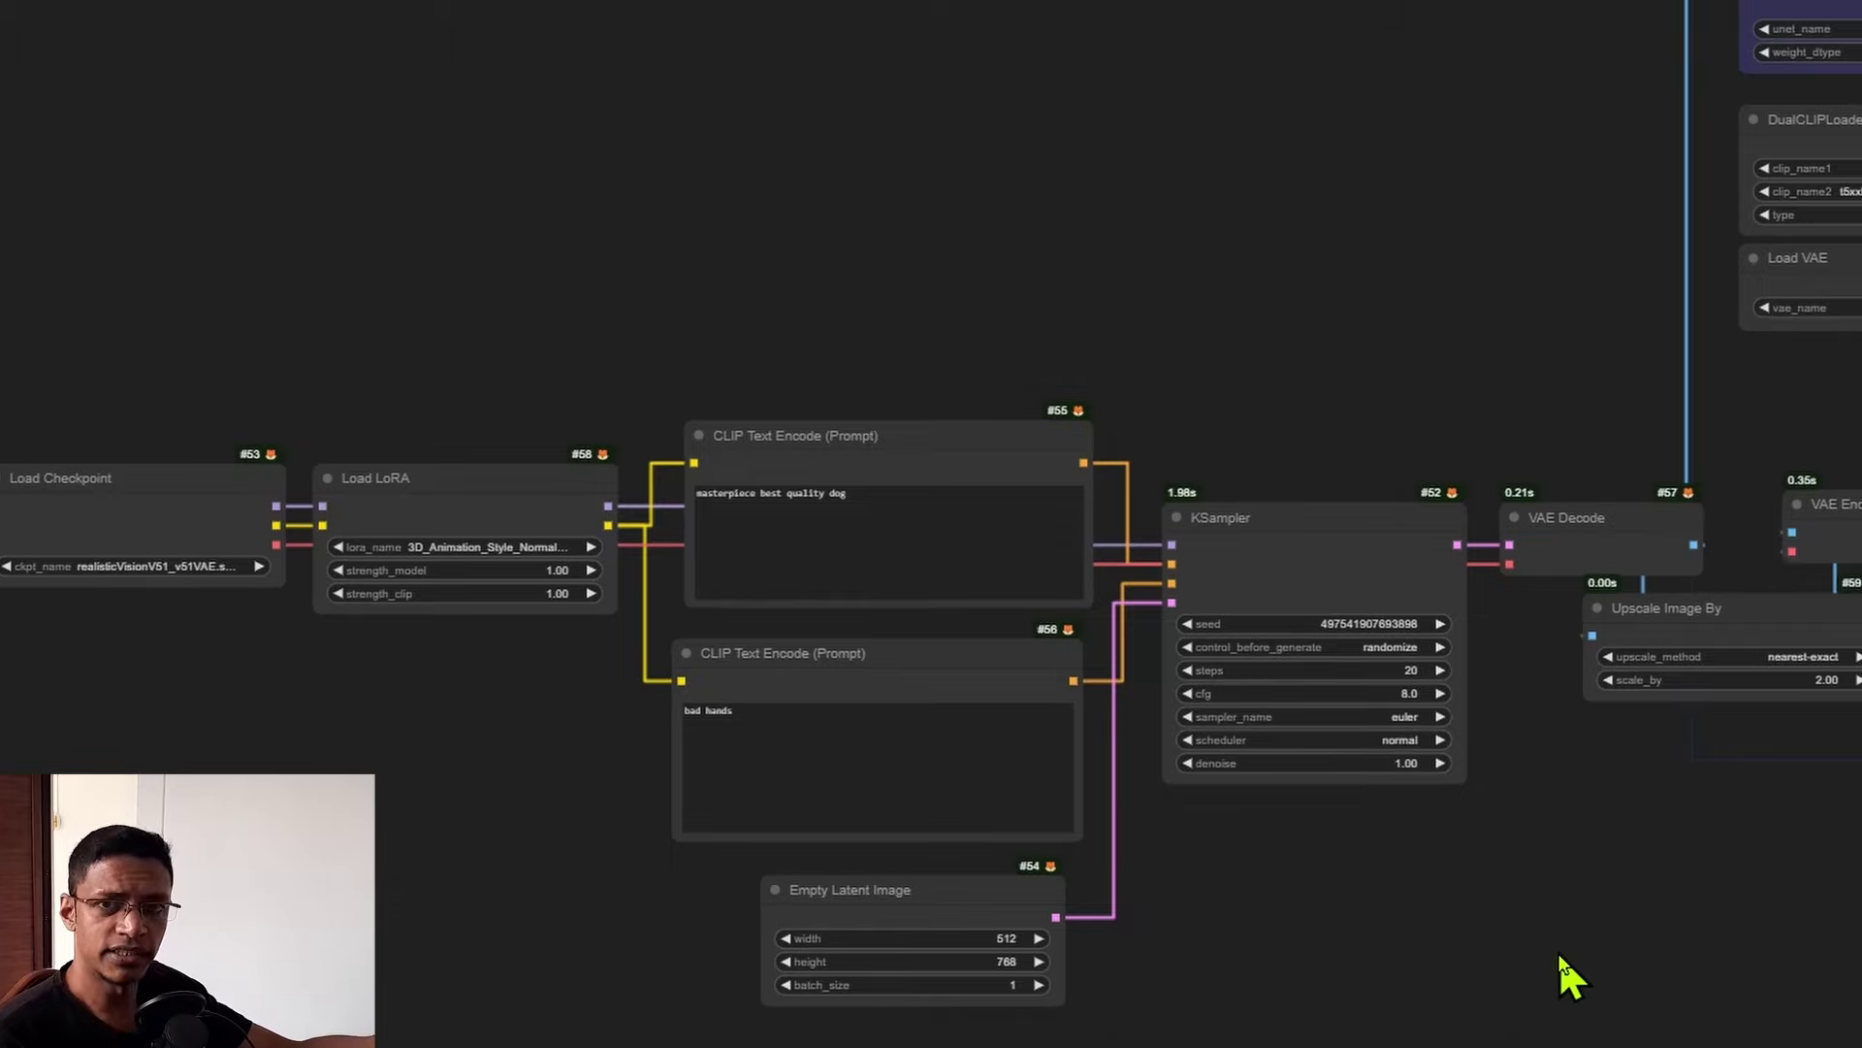
scroll(1558, 952, "down", 4)
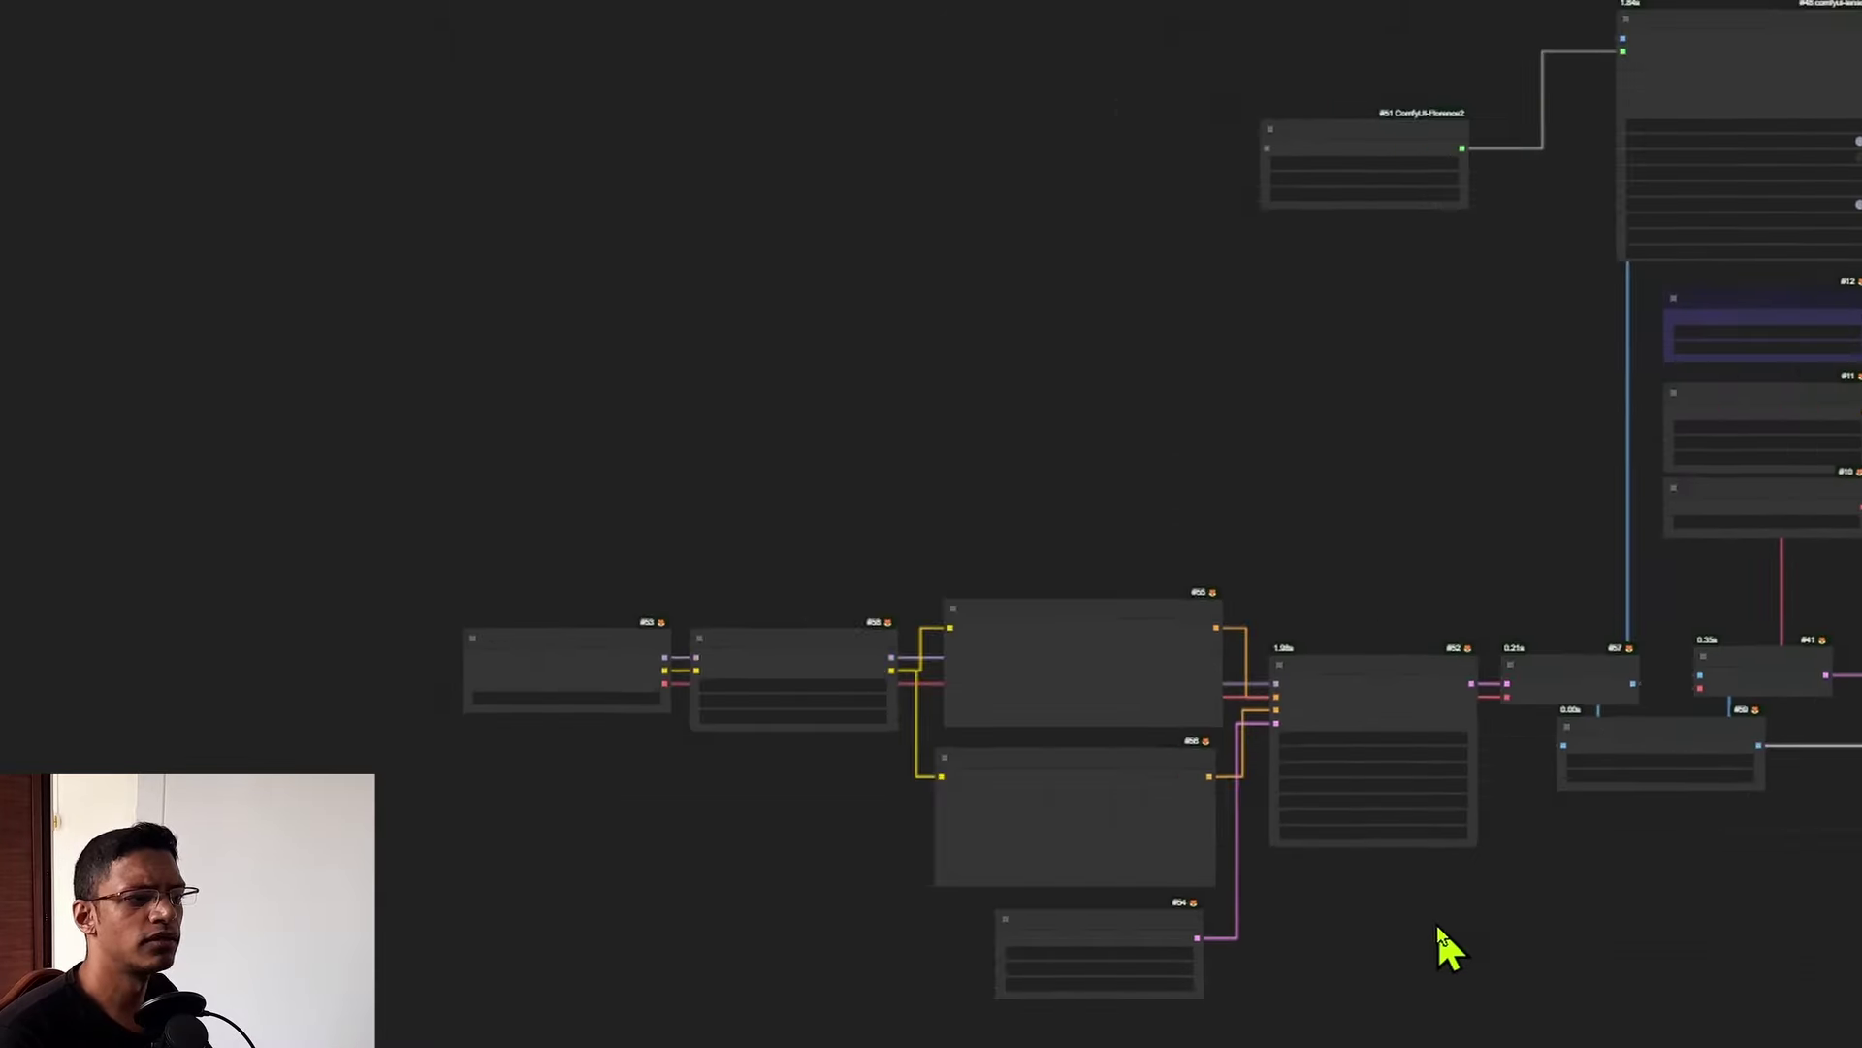
left_click_drag(1436, 923, 802, 912)
scroll(636, 865, "up", 4)
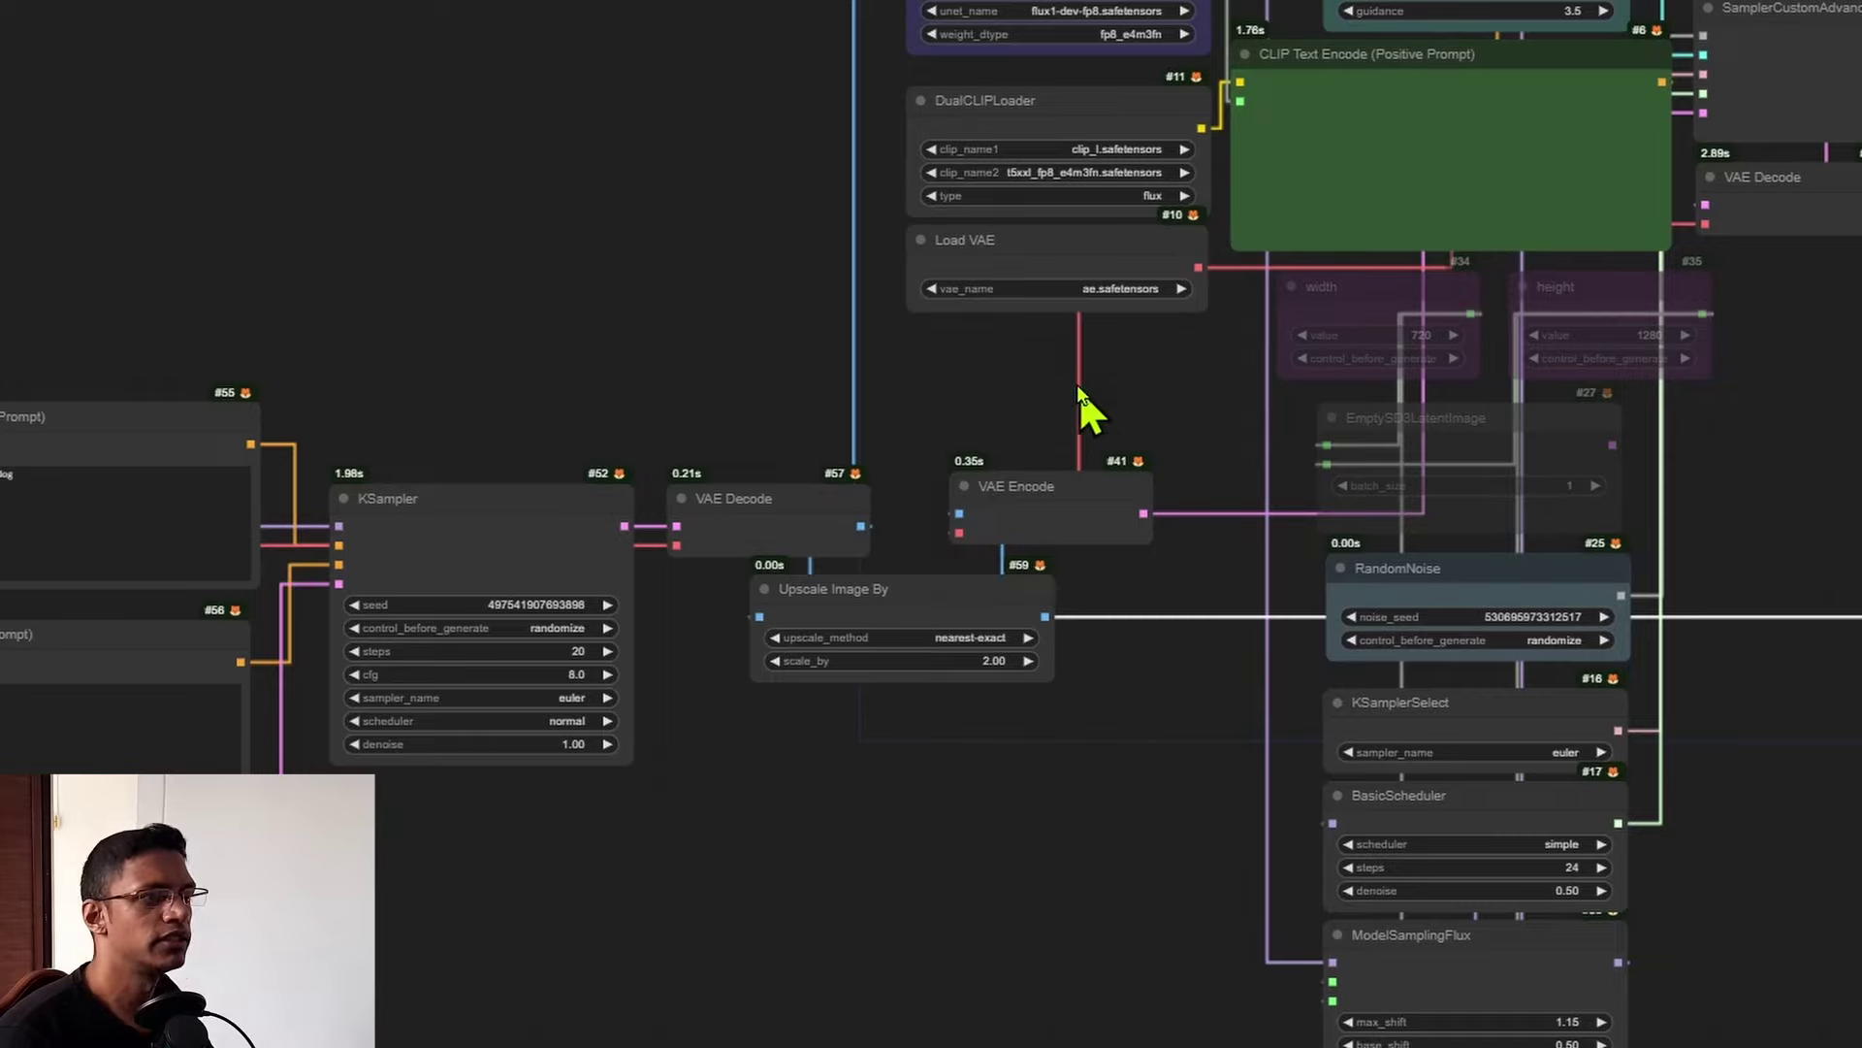
scroll(1076, 384, "up", 10)
left_click_drag(1064, 366, 1021, 884)
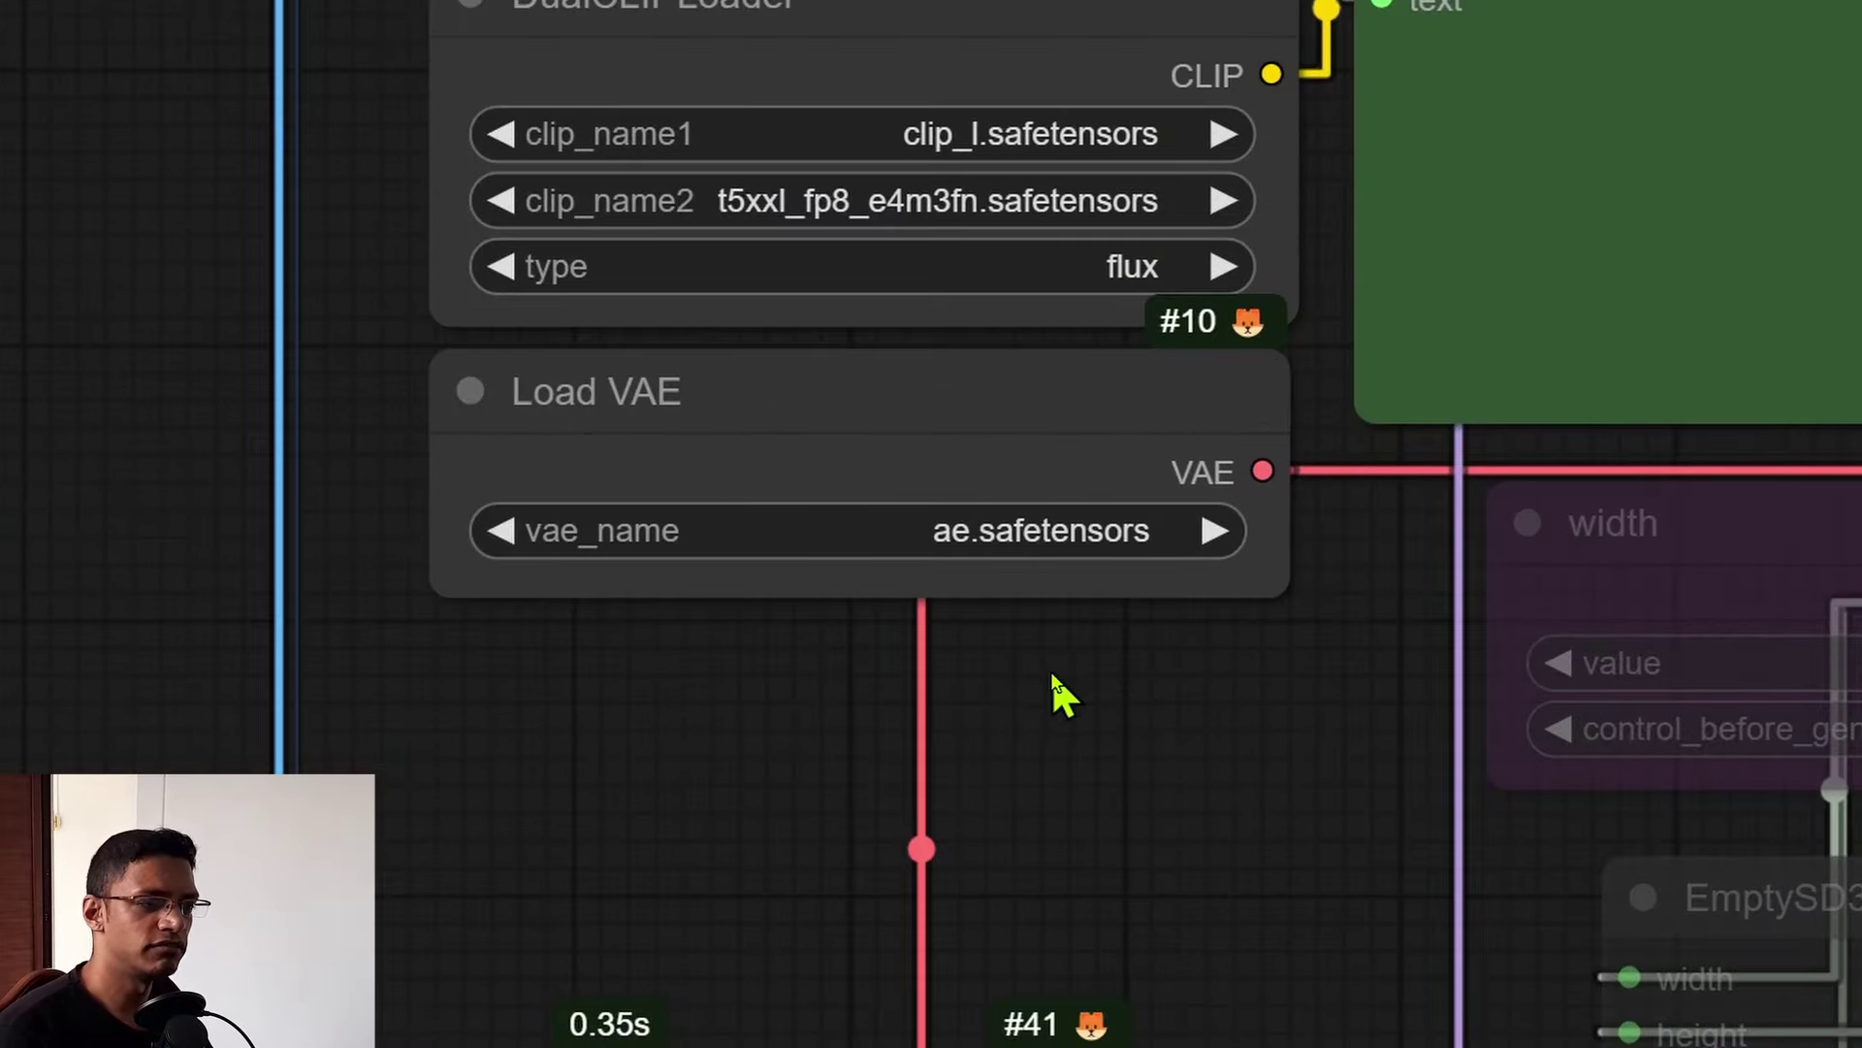
scroll(1049, 701, "down", 5)
scroll(863, 754, "right", 10)
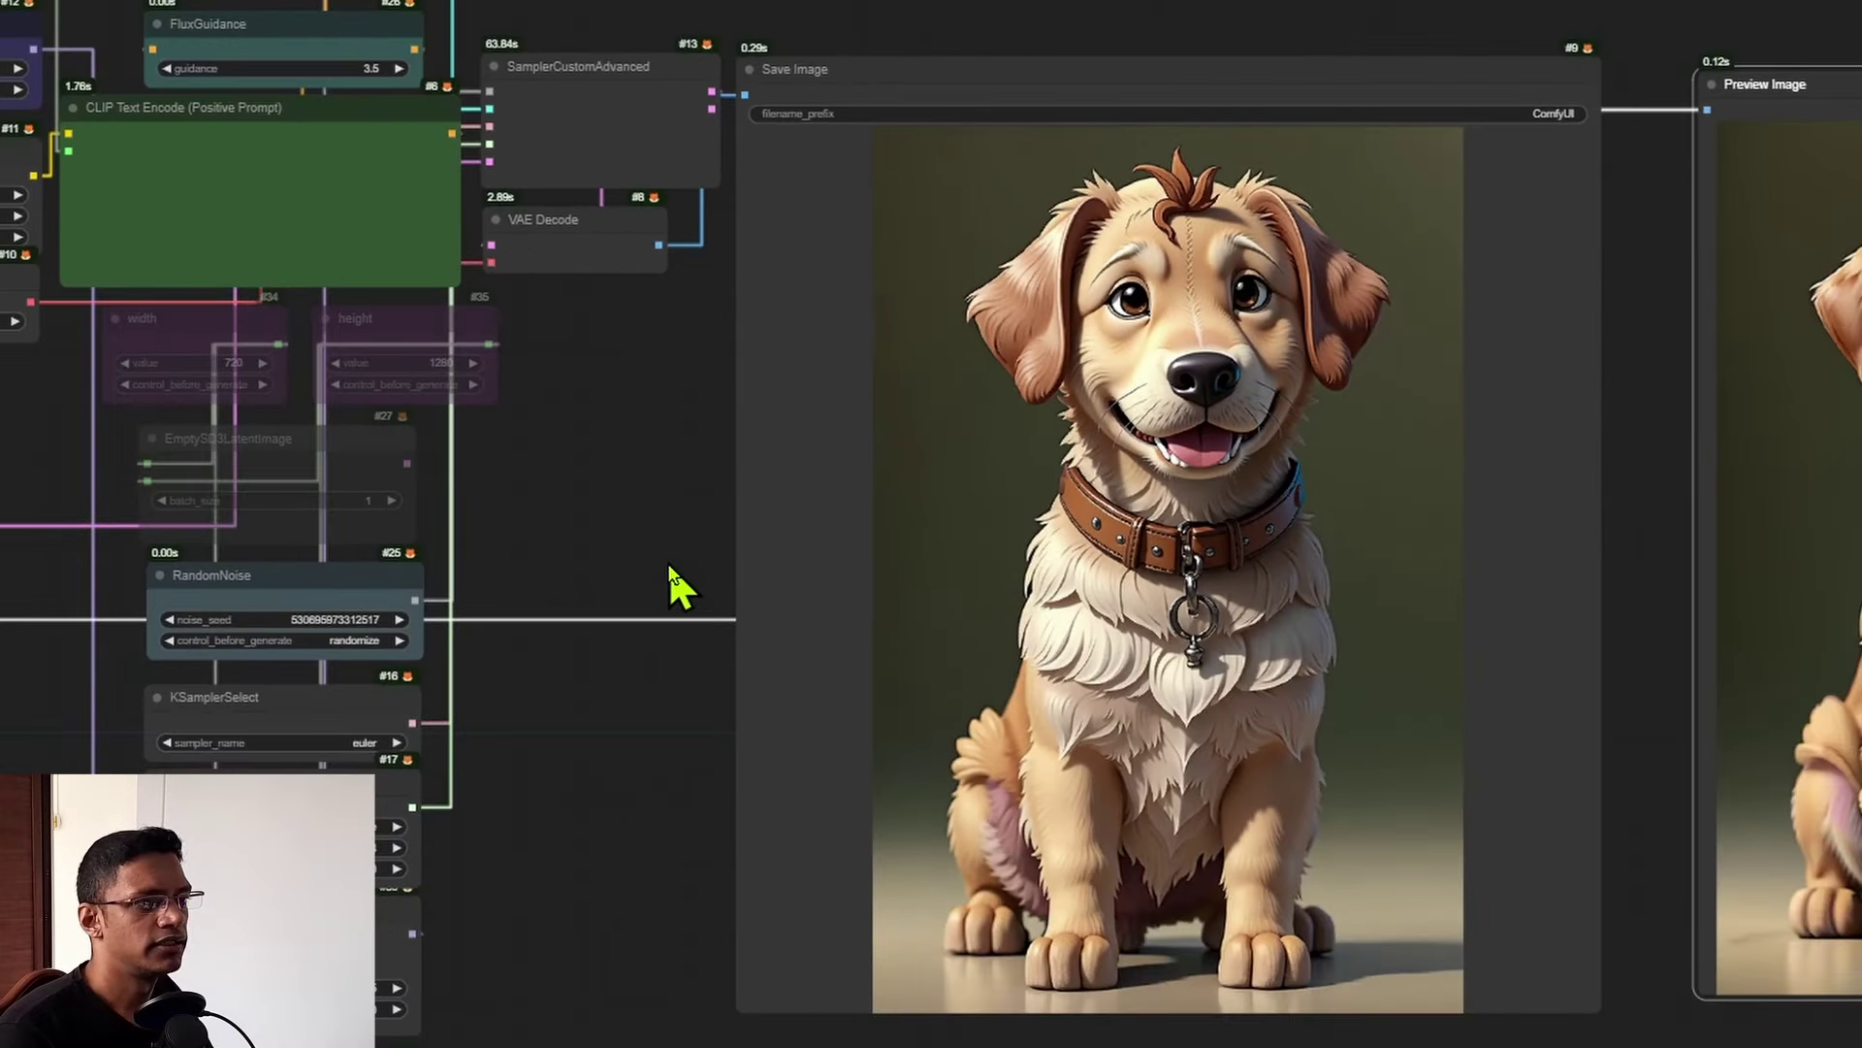